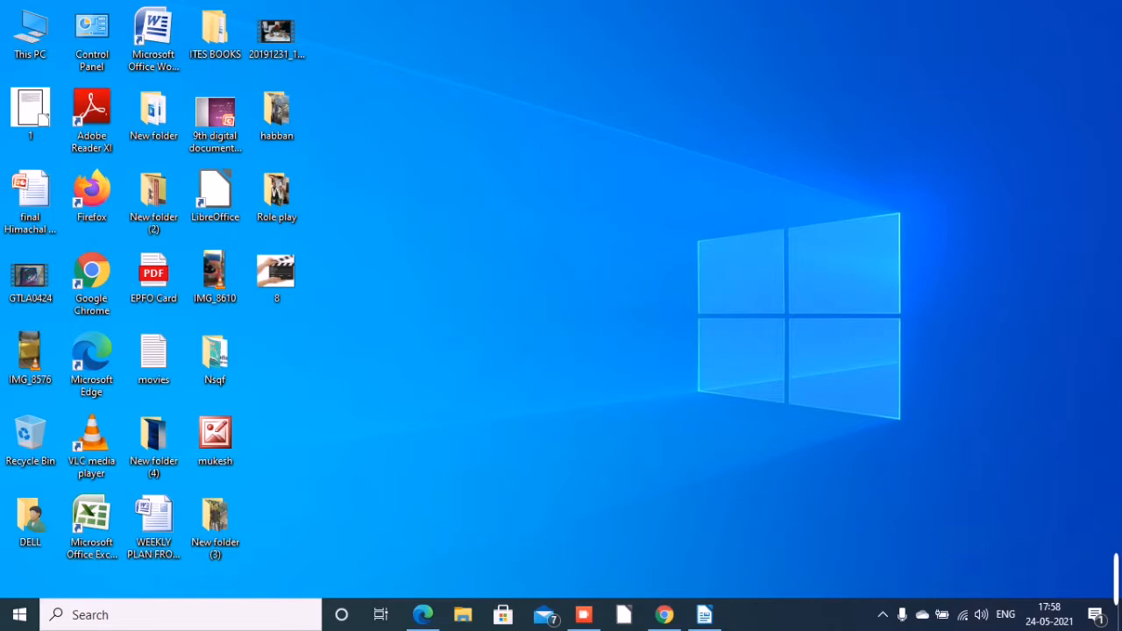
Switch to the untitled LibreOffice Writer document.
mouse_move(704, 614)
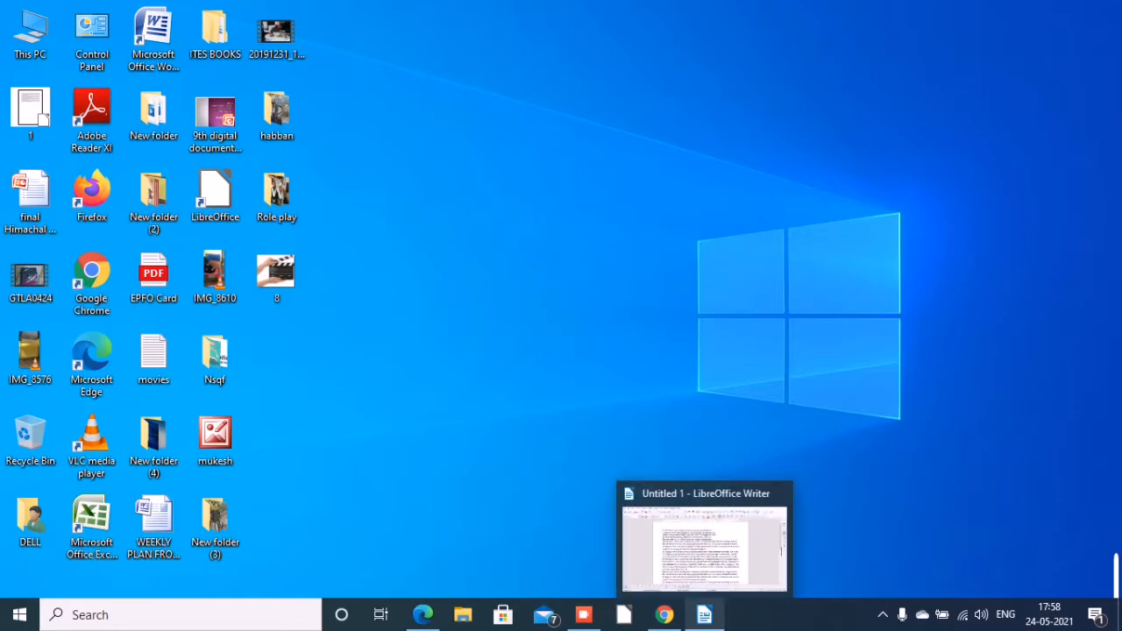
left_click(704, 614)
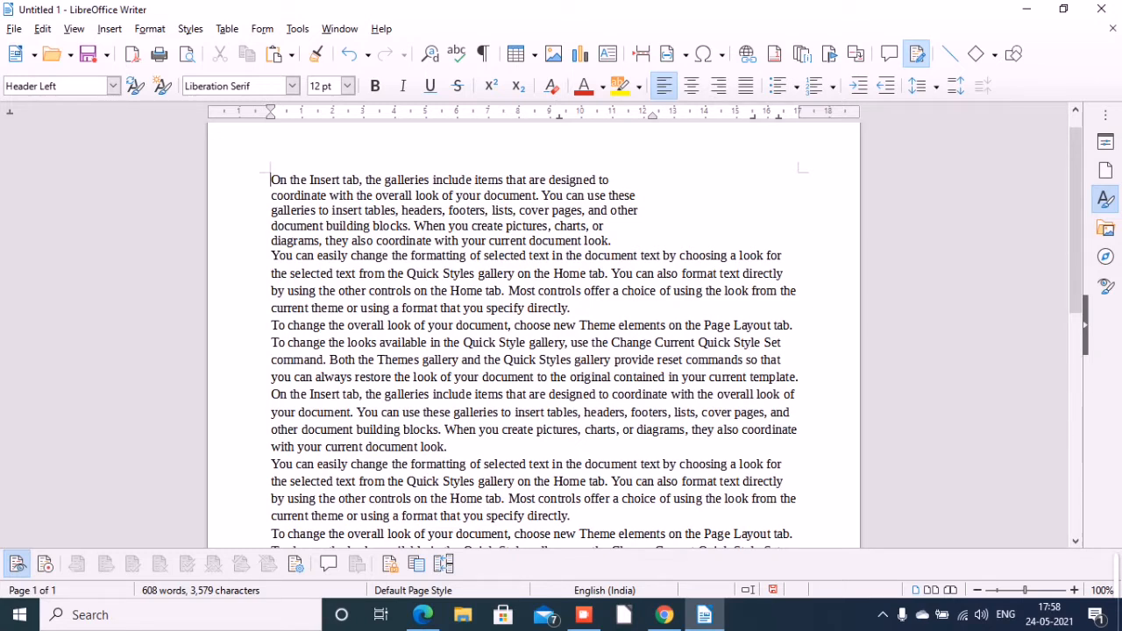
mouse_move(583, 615)
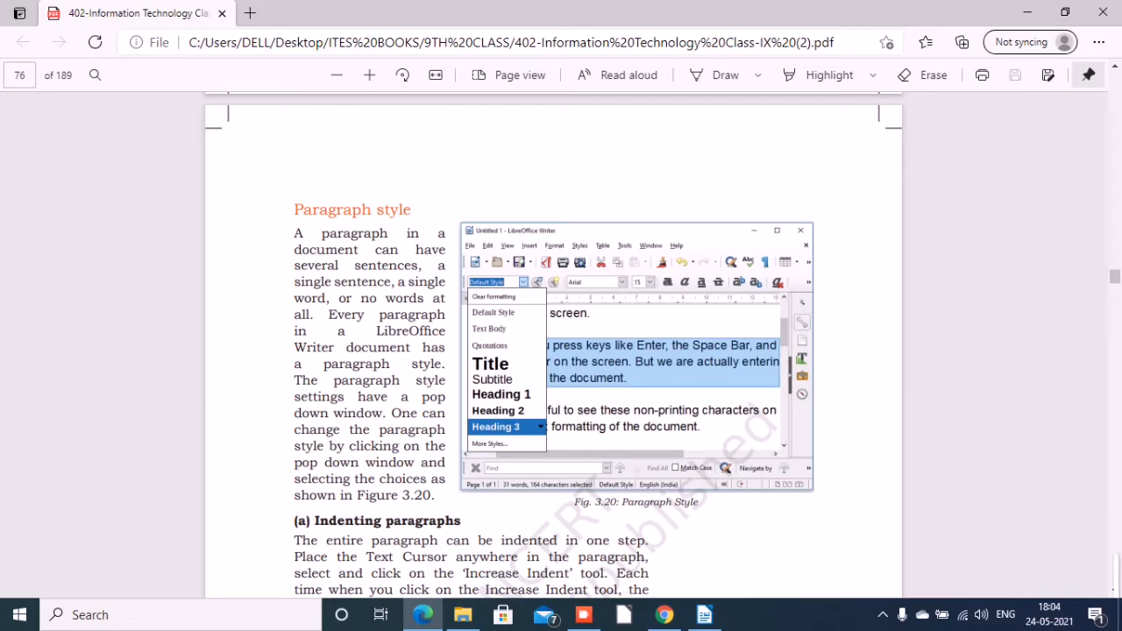
left_click(705, 615)
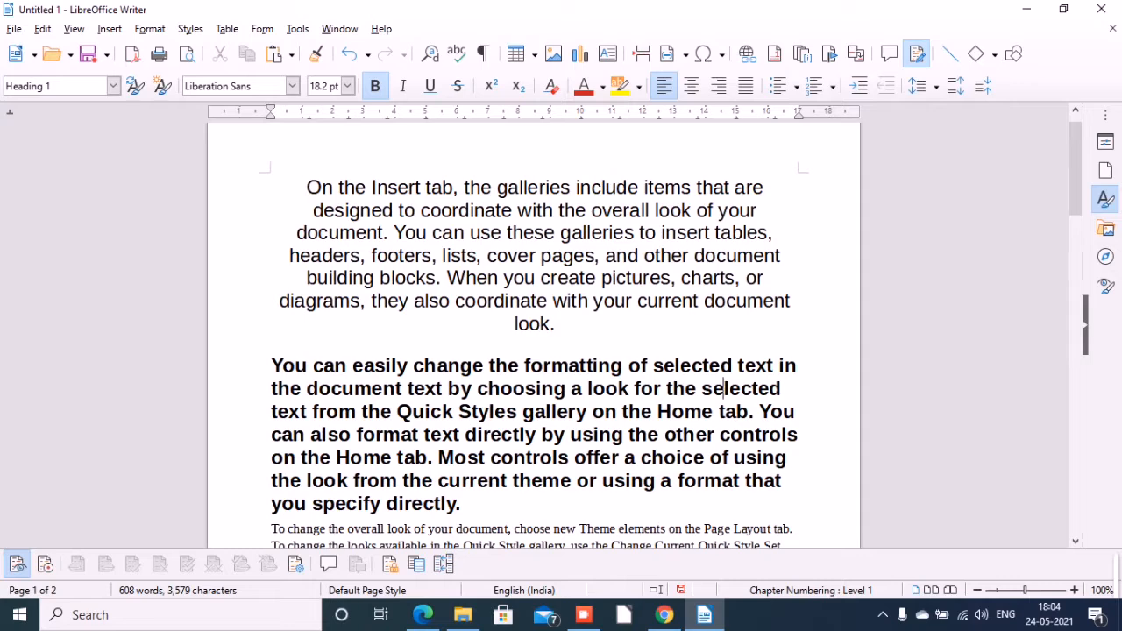
Try to clear the direct formatting of the first two paragraphs.
right_click(299, 184)
left_click(296, 189)
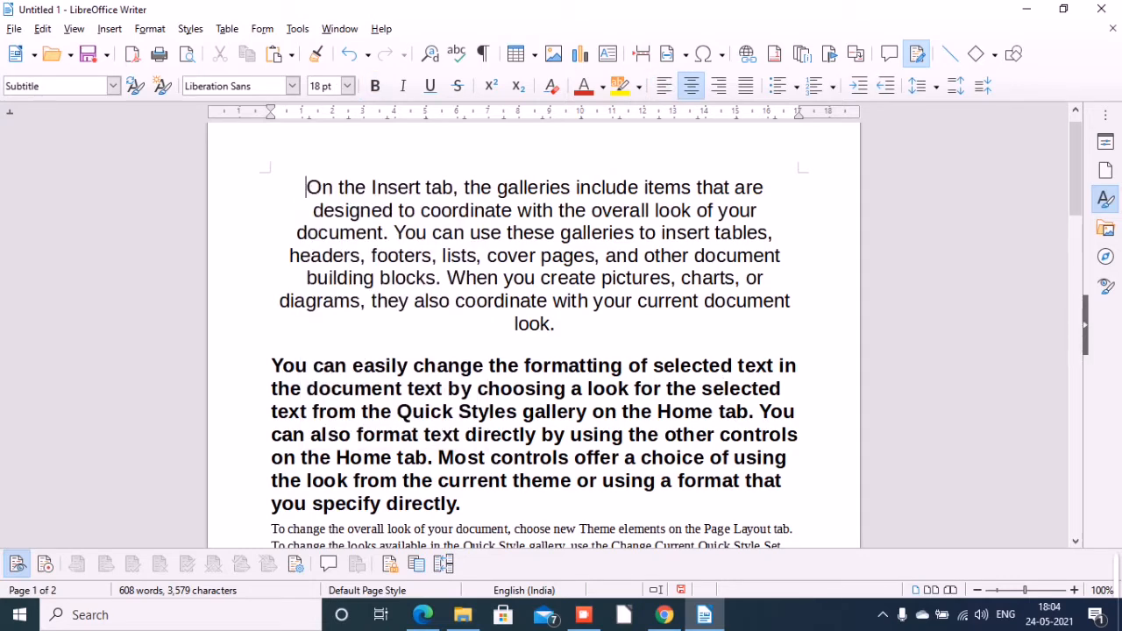
left_click_drag(306, 187, 609, 529)
left_click(150, 29)
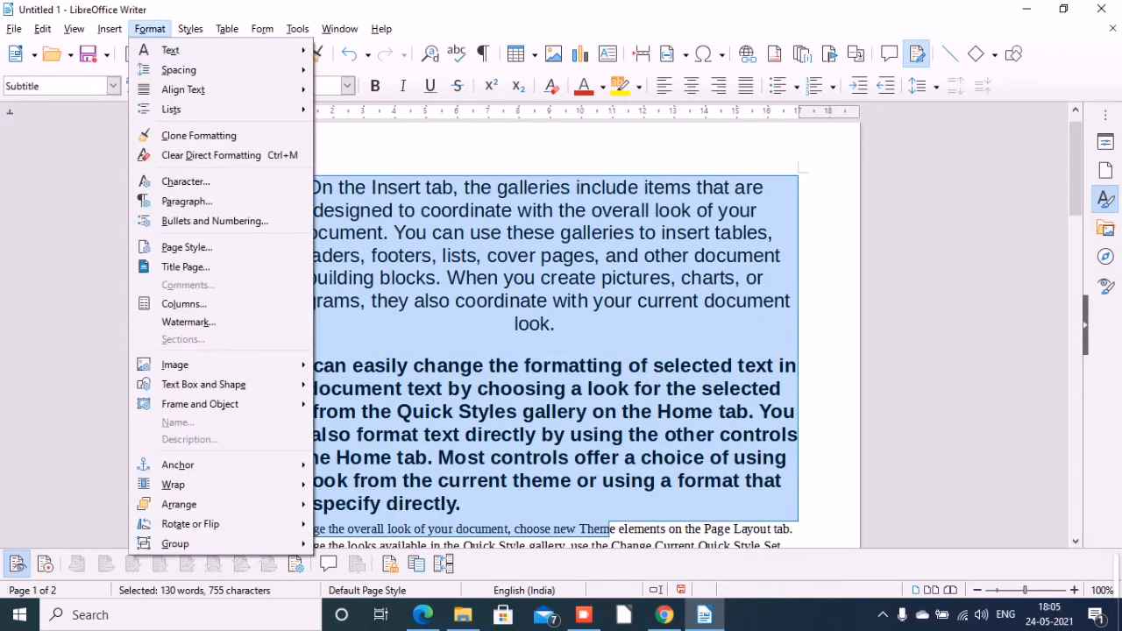
mouse_move(171, 50)
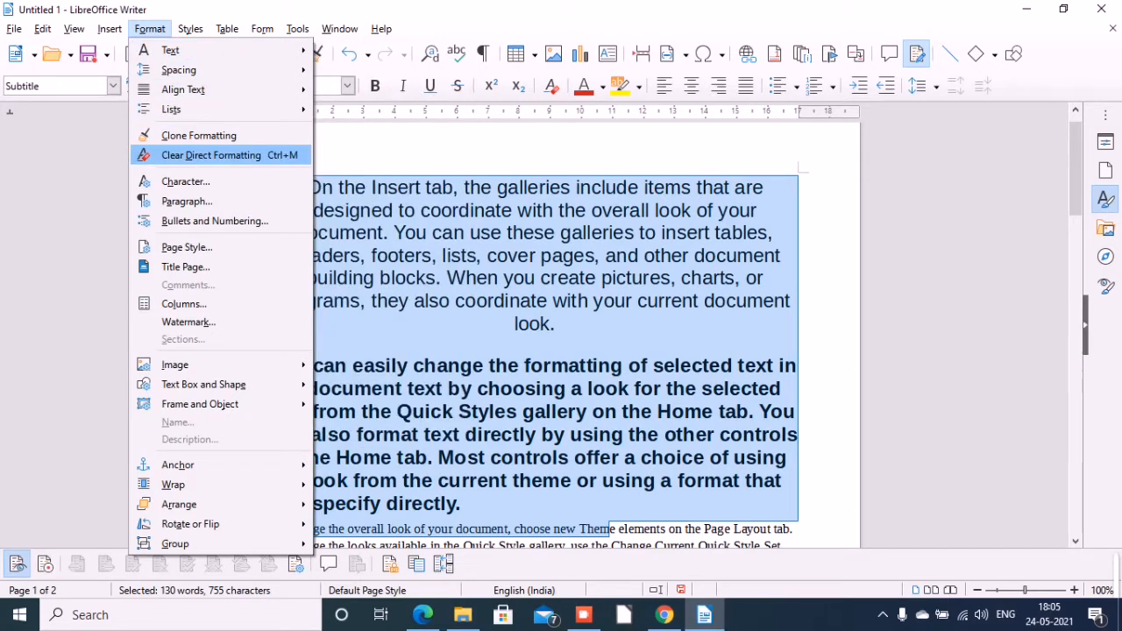
left_click(211, 156)
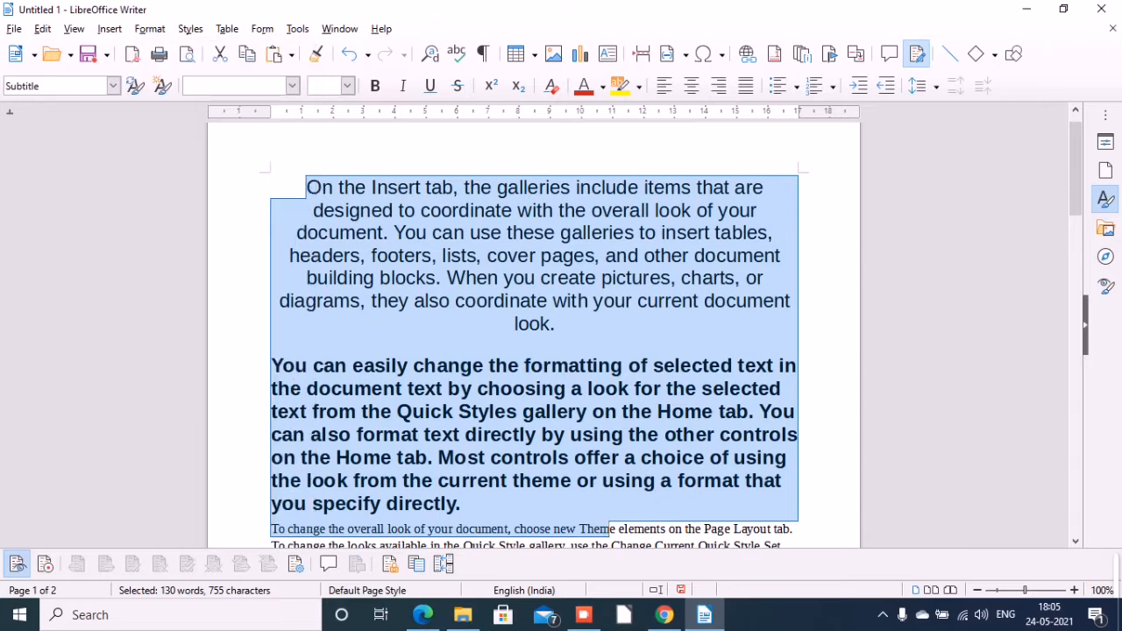
left_click(297, 233)
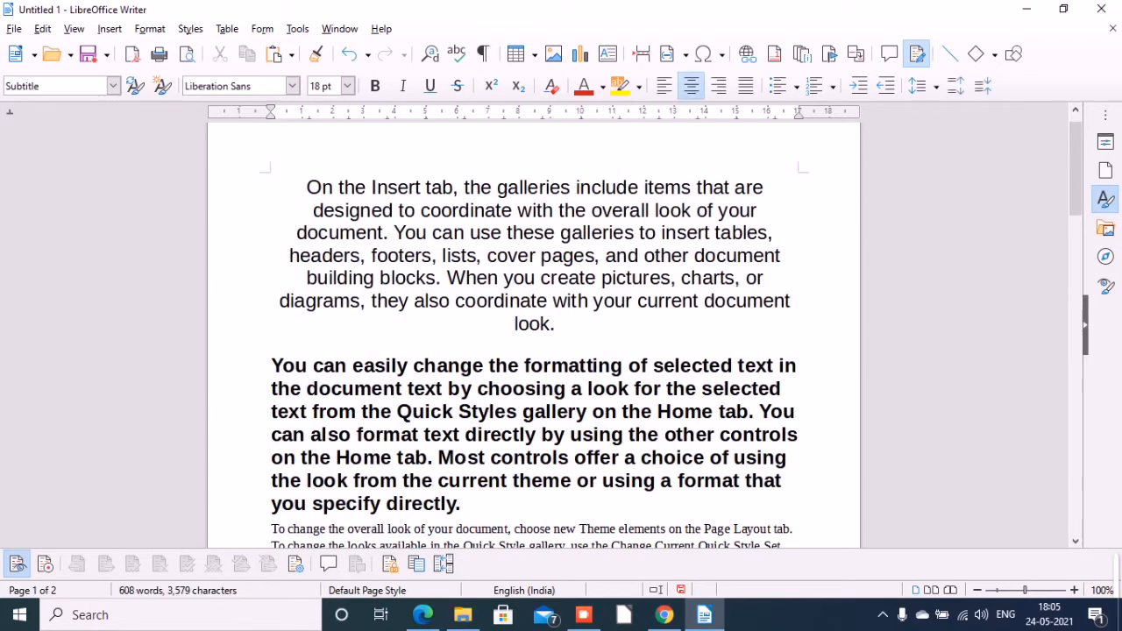
Undo the earlier paragraph style changes until the first two paragraphs are back in plain body text, and deselect the text.
key("ctrl+z")
key("ctrl+z")
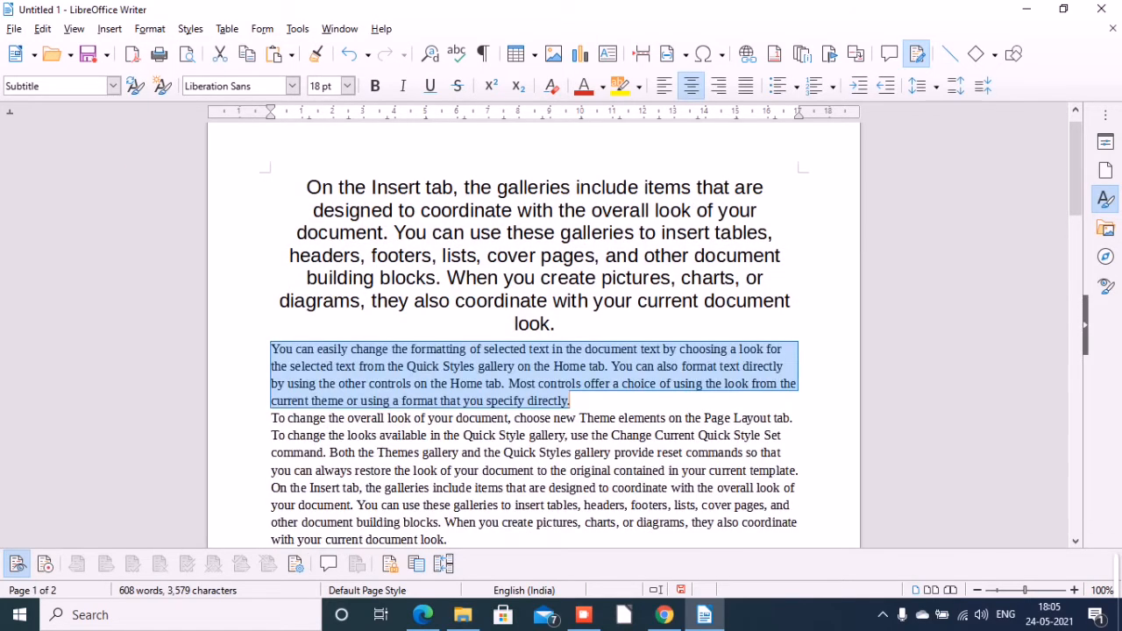
key("ctrl+z")
key("ctrl+z")
key("ctrl+z")
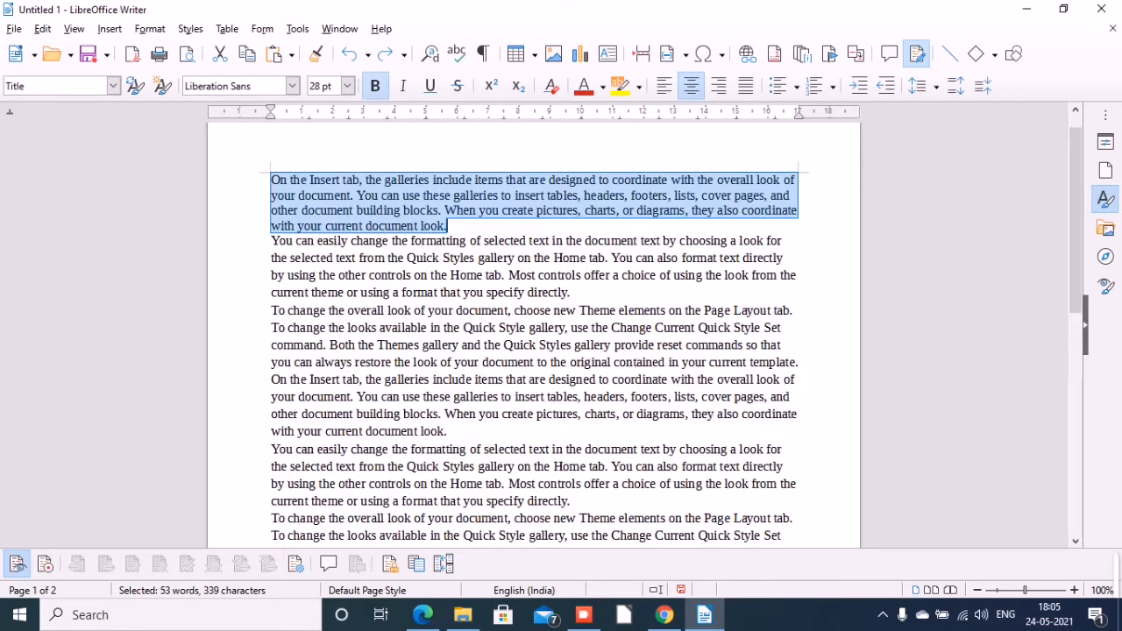
left_click(396, 378)
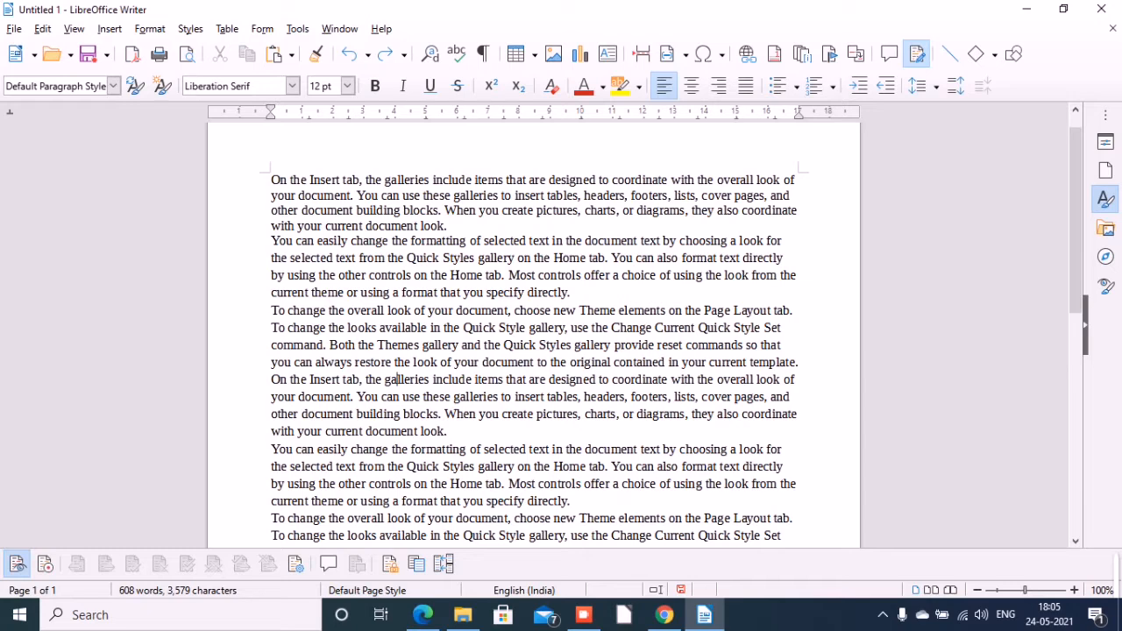
Try the Title and Subtitle paragraph styles on the second paragraph, settling on Heading 1.
left_click(308, 180)
left_click(113, 85)
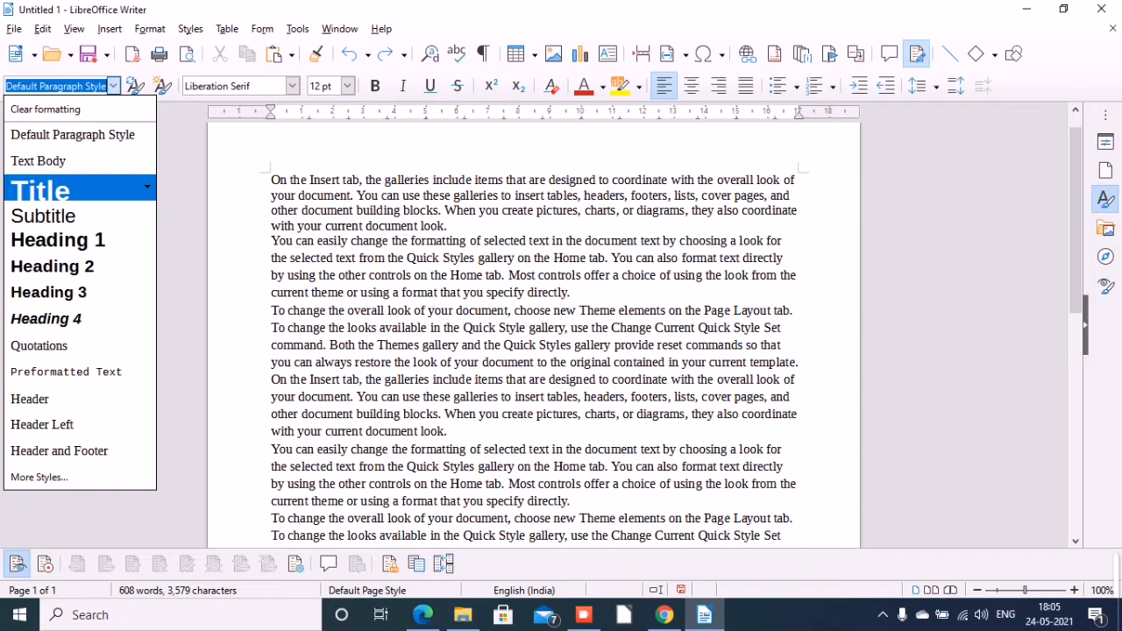
left_click(52, 189)
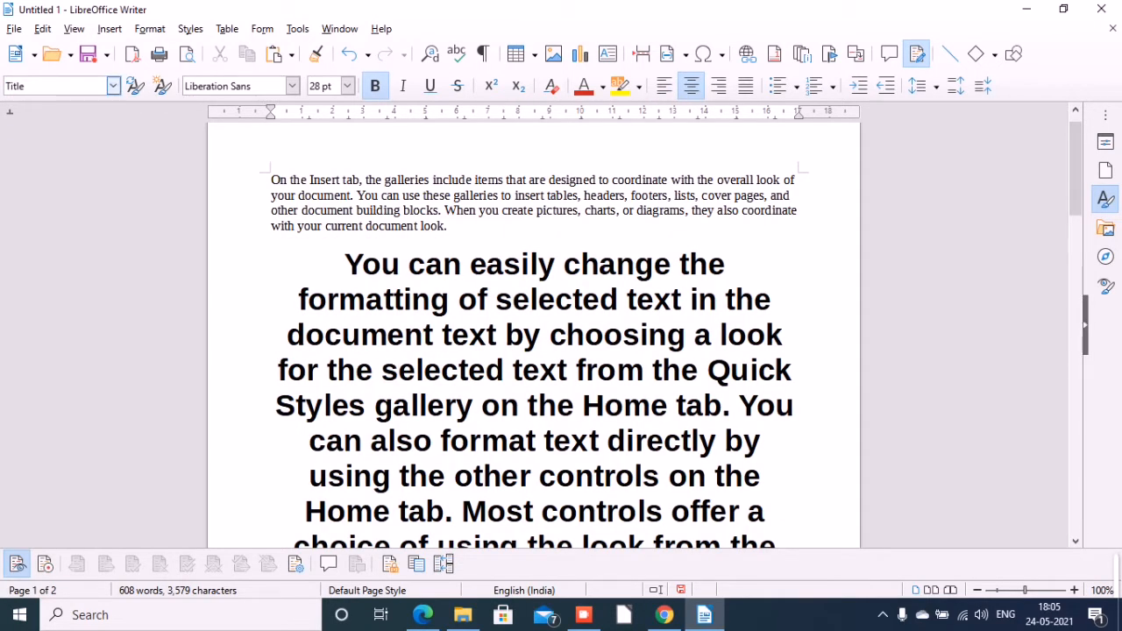
left_click(113, 85)
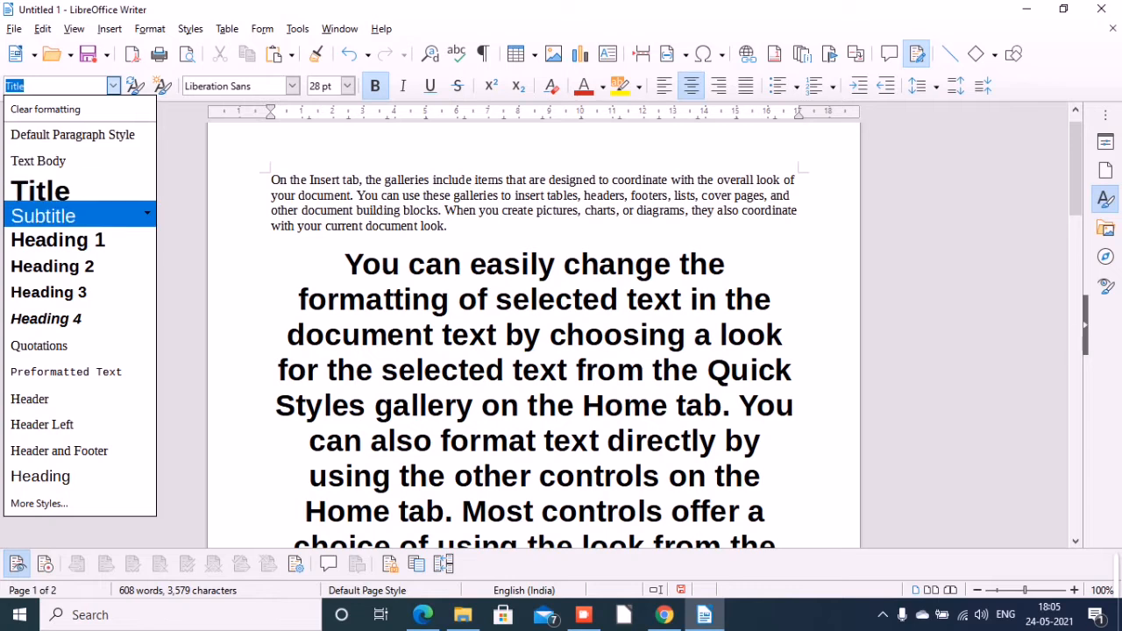
left_click(79, 216)
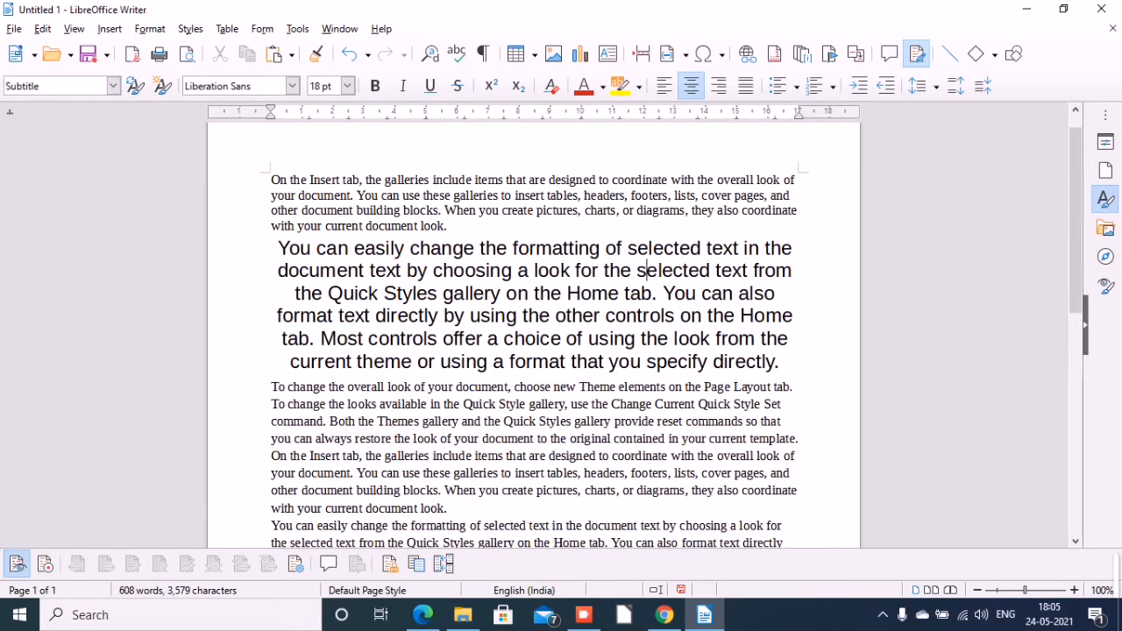
left_click(113, 86)
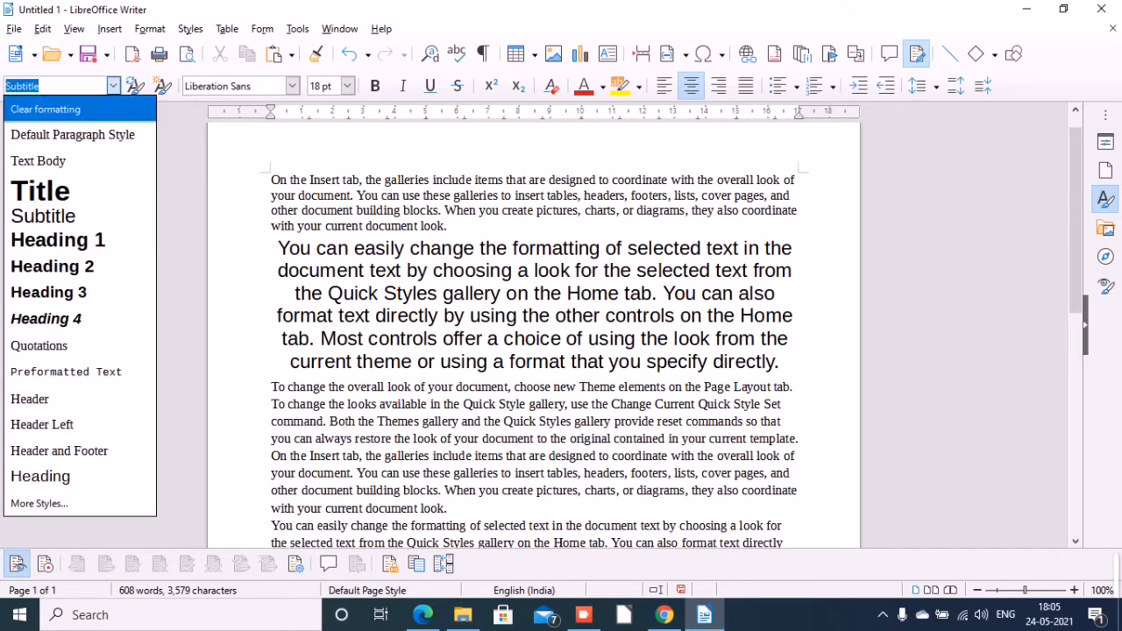
left_click(58, 239)
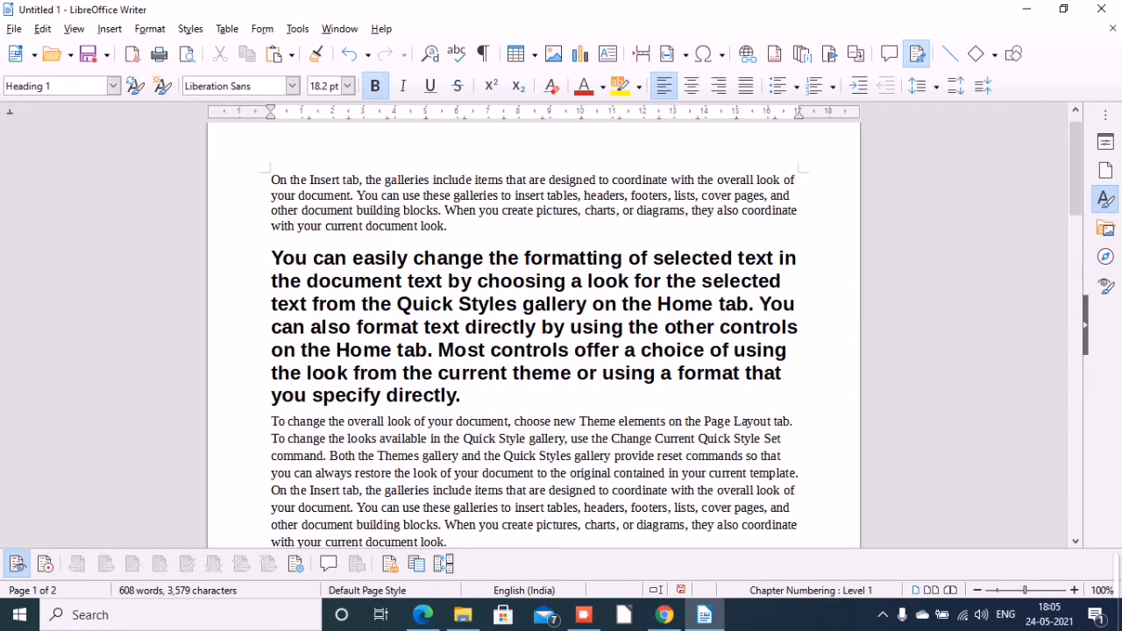
Apply the Heading 4 paragraph style to the third paragraph, beginning "To change the overall look".
left_click(329, 439)
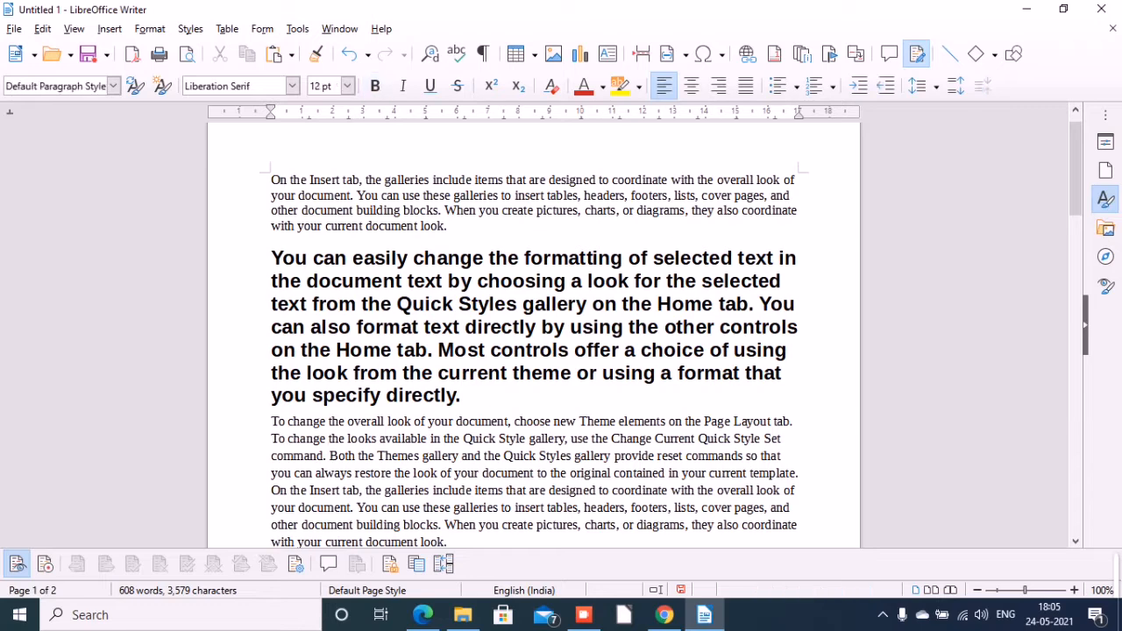
left_click(113, 85)
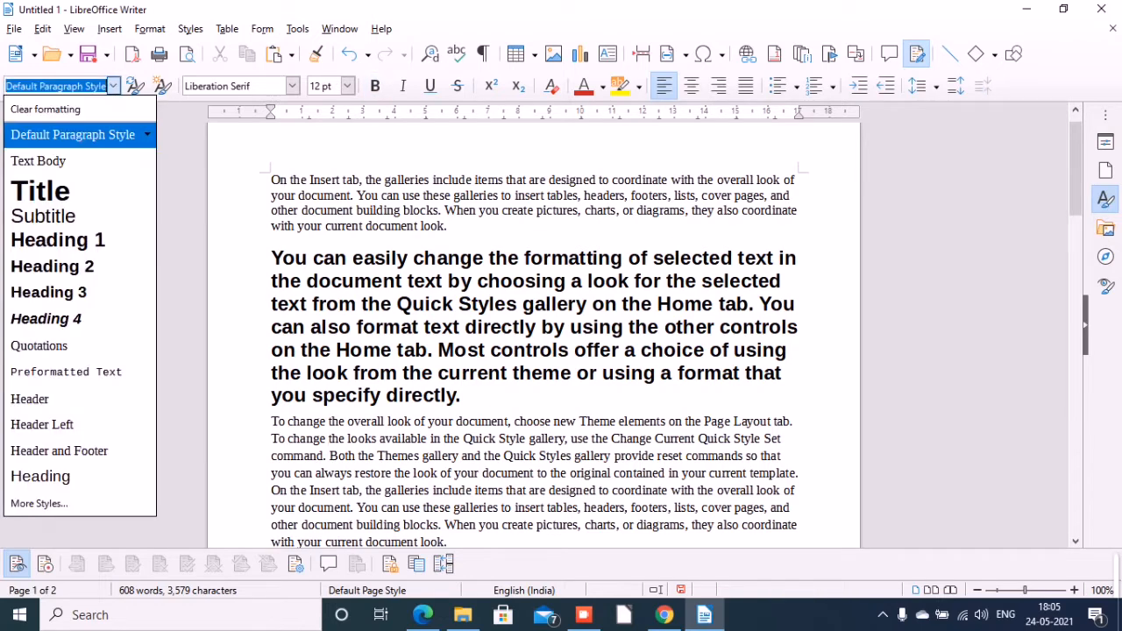
key("Up")
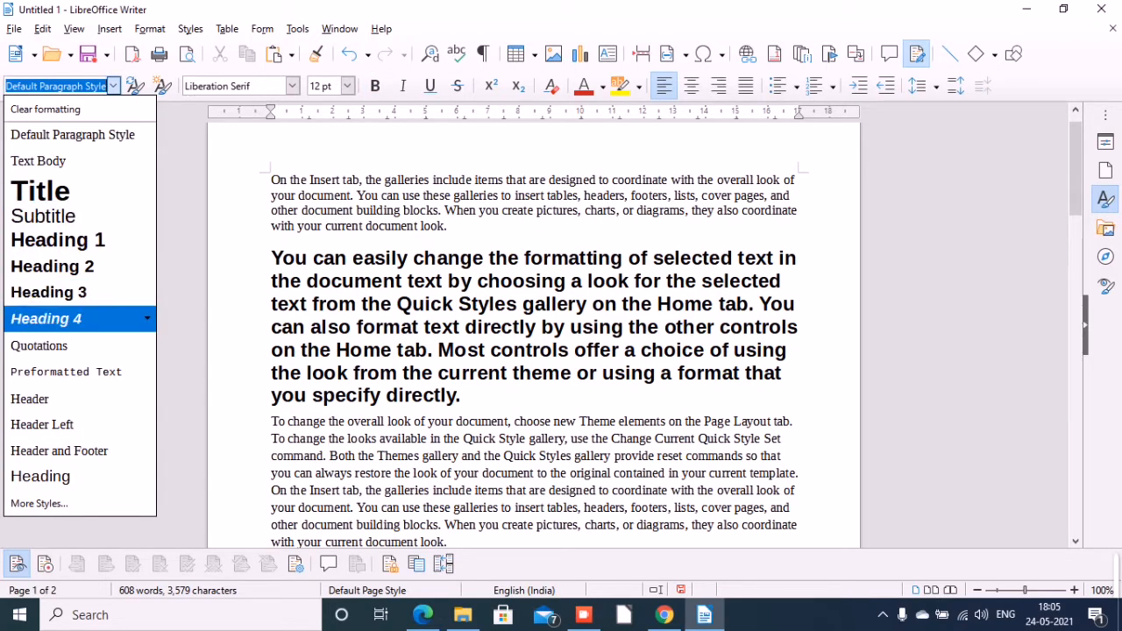
key("Return")
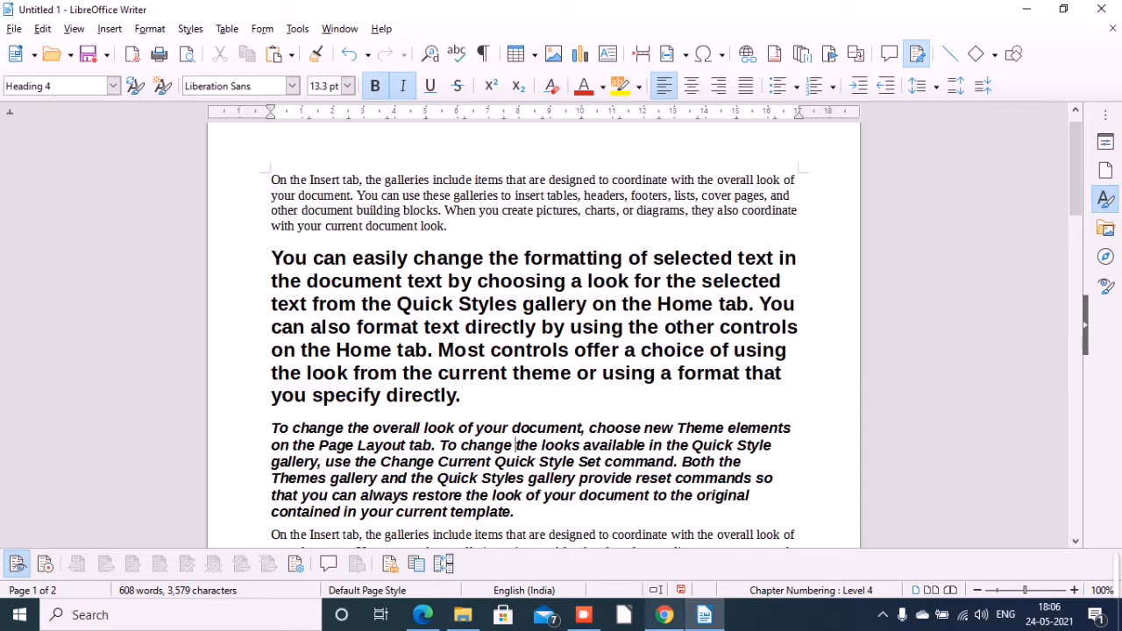
Switch to the textbook PDF in Edge, view its sections on indenting and aligning paragraphs, and return to Writer.
left_click(423, 614)
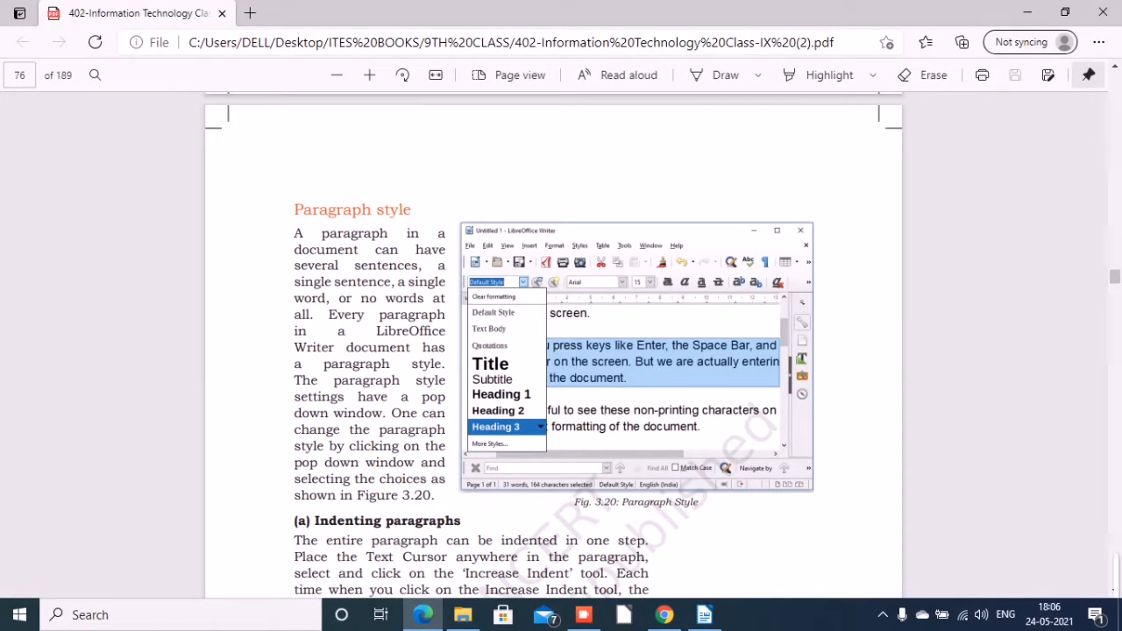
scroll(553, 342, "down", 5)
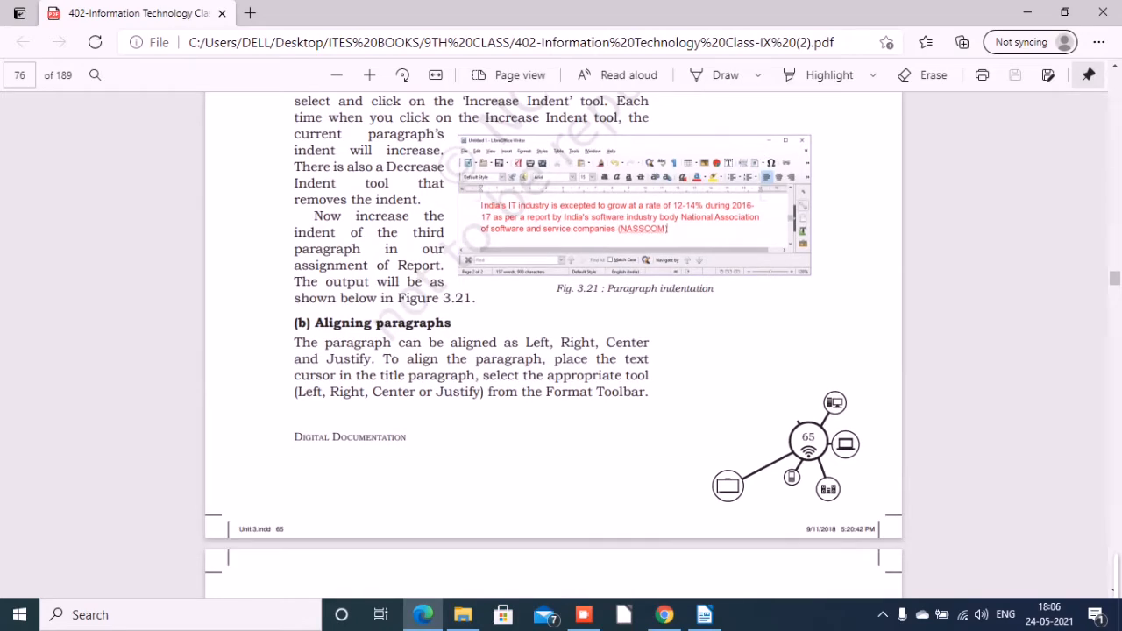
left_click(704, 614)
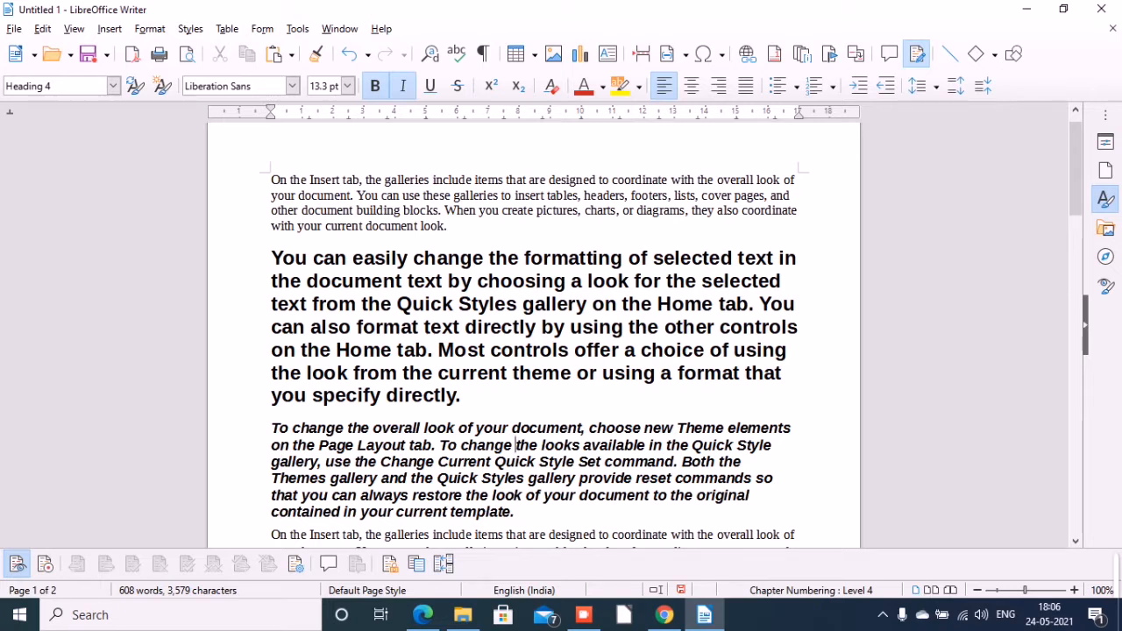
Extend the third paragraph's left and right indents about 1 cm outward into the page margins.
left_click(279, 429)
left_click_drag(271, 112, 237, 112)
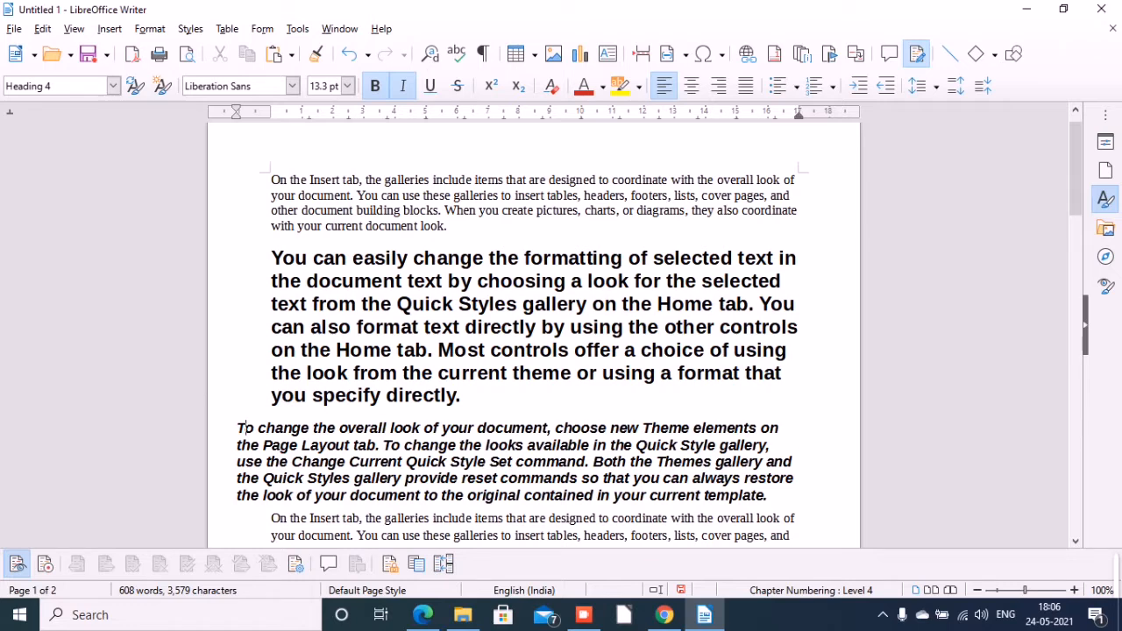
left_click_drag(799, 114, 833, 114)
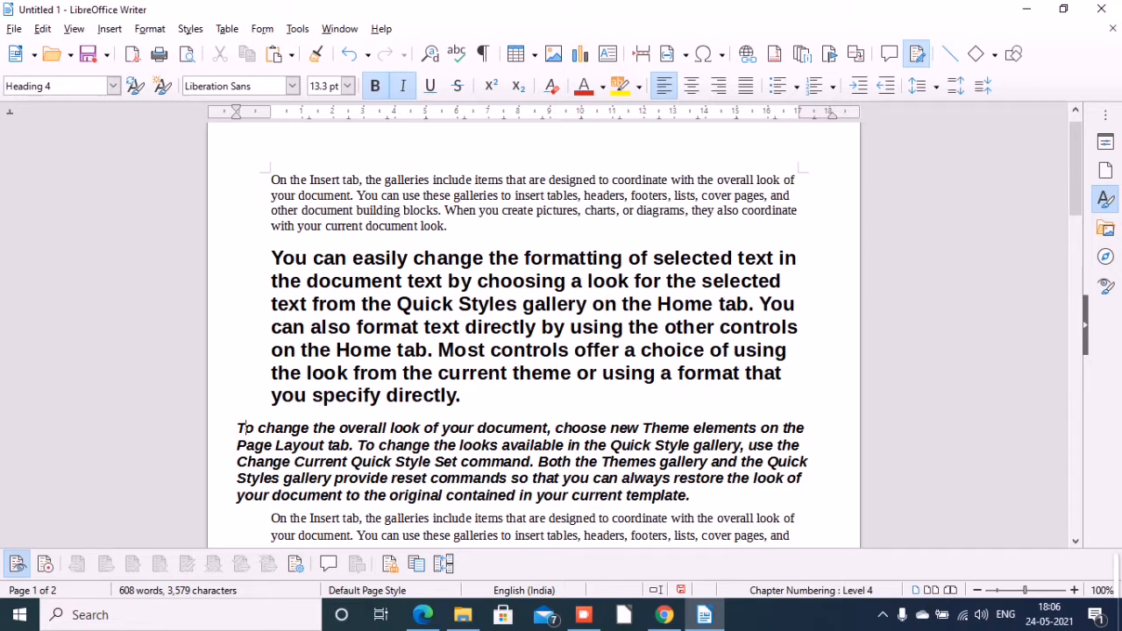
Move the third paragraph's left indent about 1.4 cm into the margin and its right indent to about the 10 cm ruler mark.
left_click(1029, 592)
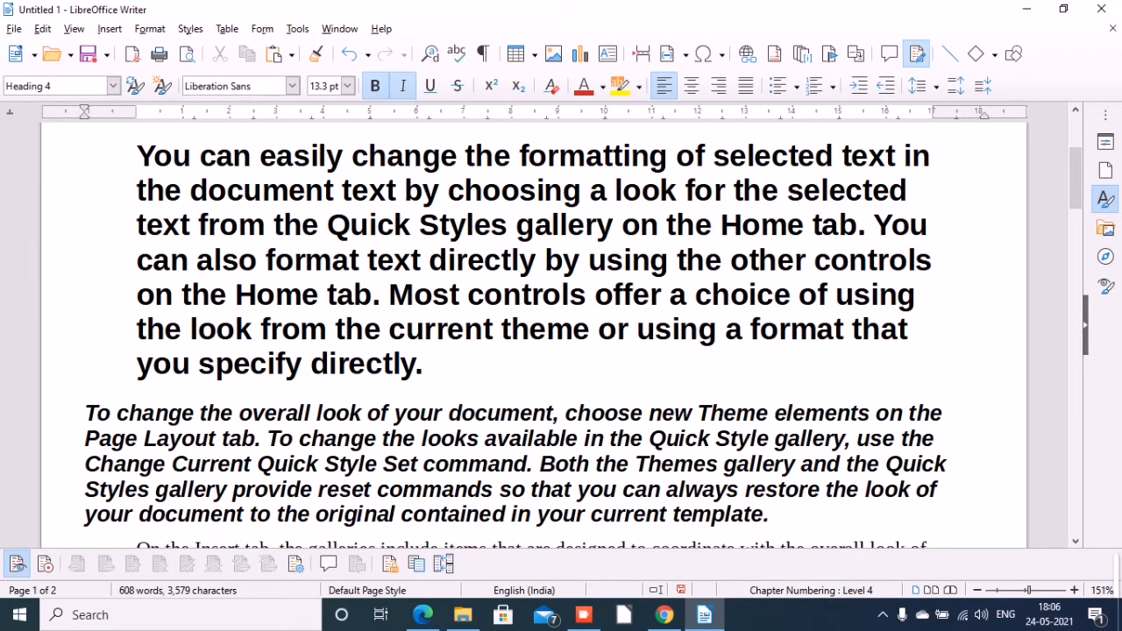
left_click_drag(84, 114, 70, 114)
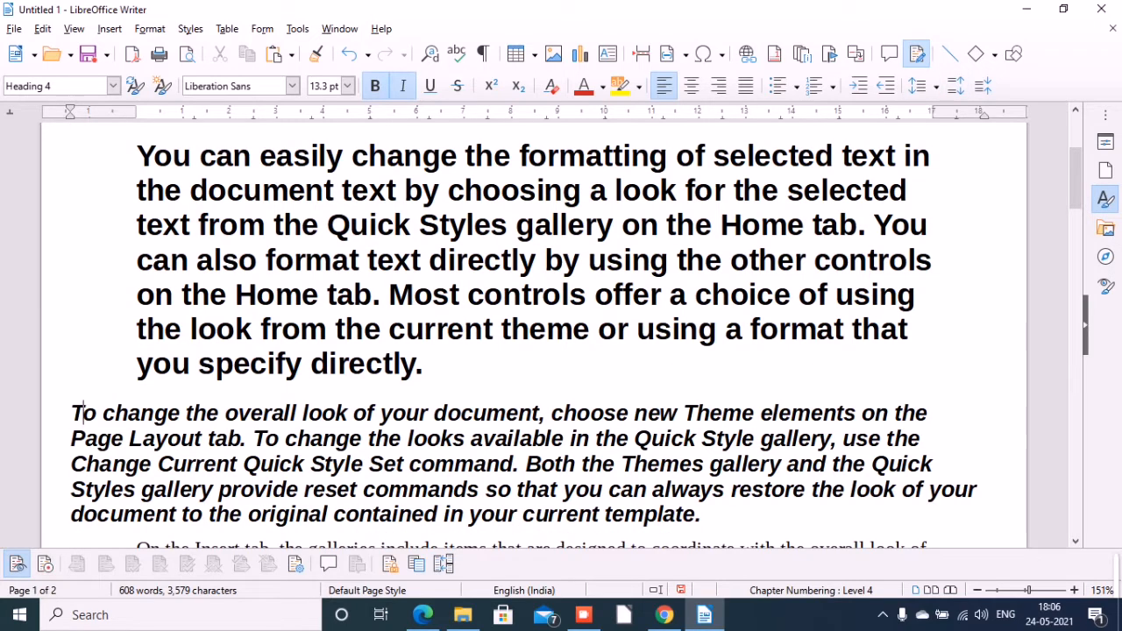
left_click_drag(983, 115, 1004, 115)
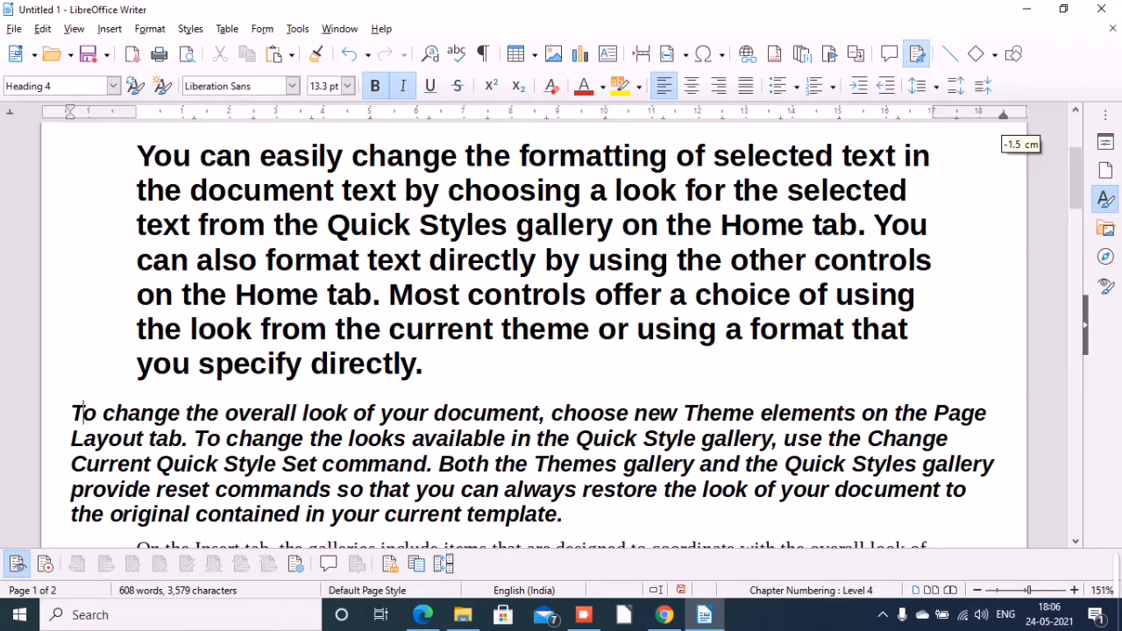
left_click_drag(1004, 115, 614, 114)
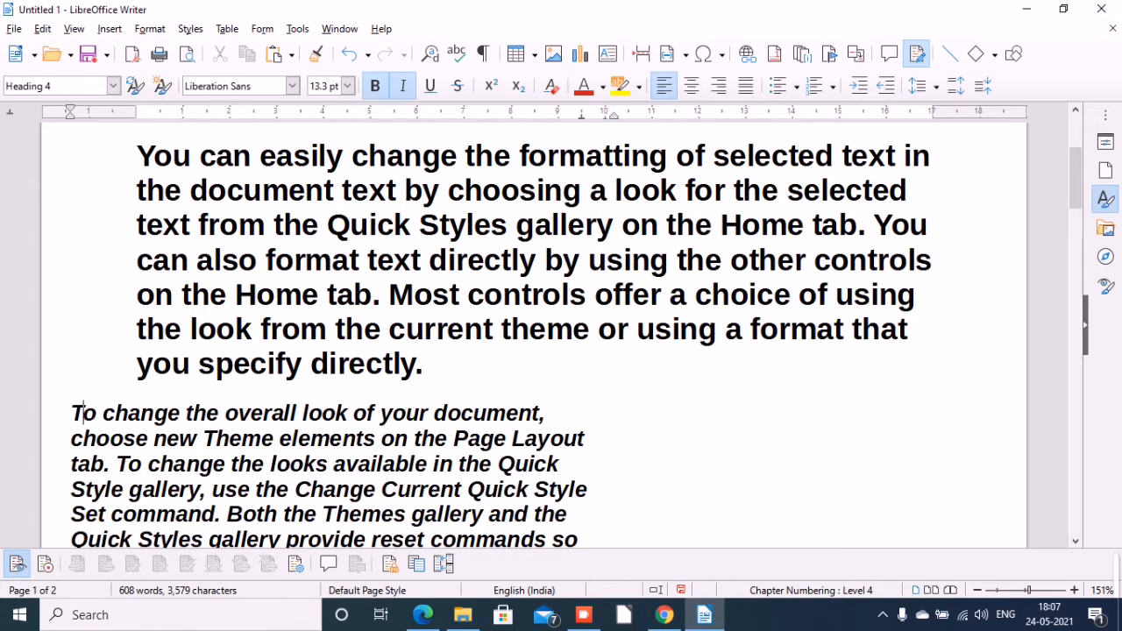
left_click(486, 413)
Move the second paragraph's right indent inward to about the 16.6 cm ruler mark.
left_click(485, 259)
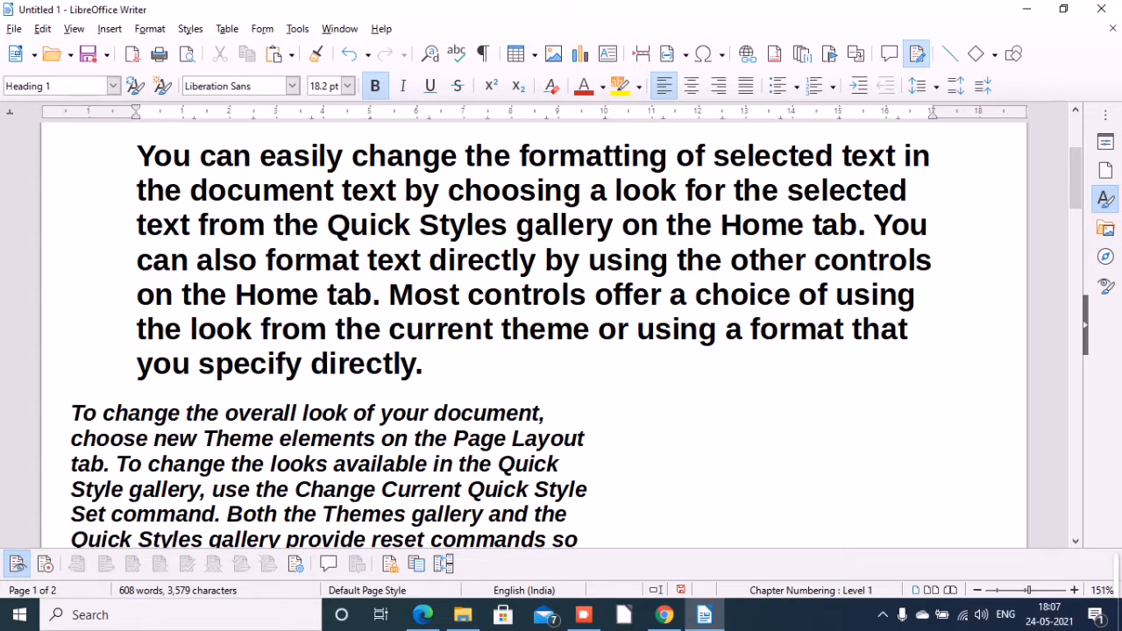
right_click(935, 116)
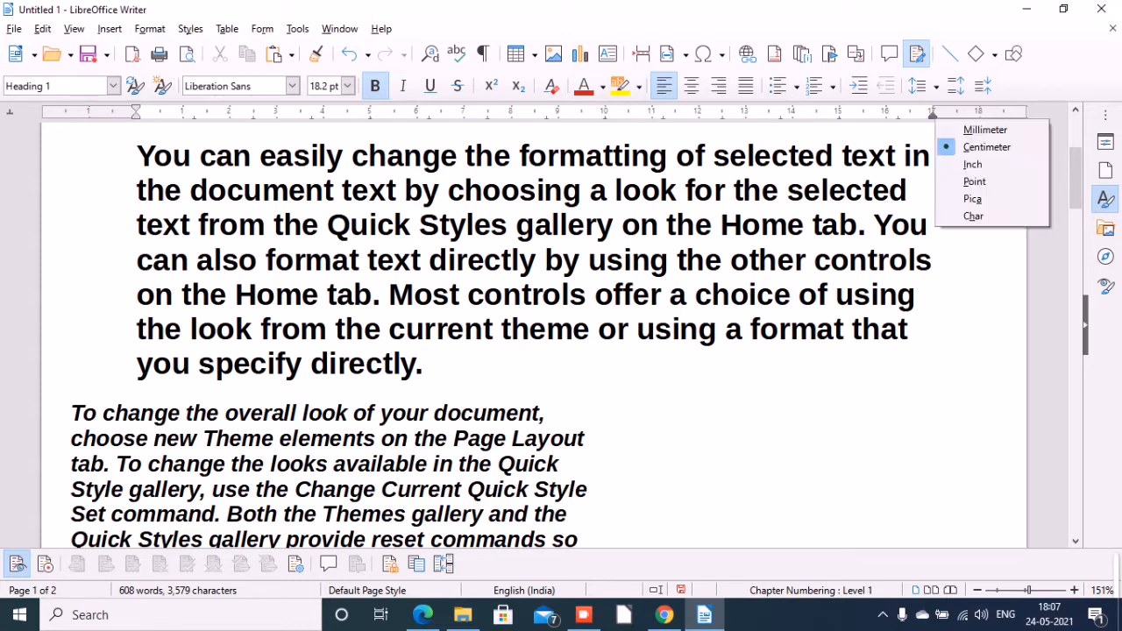
key("Escape")
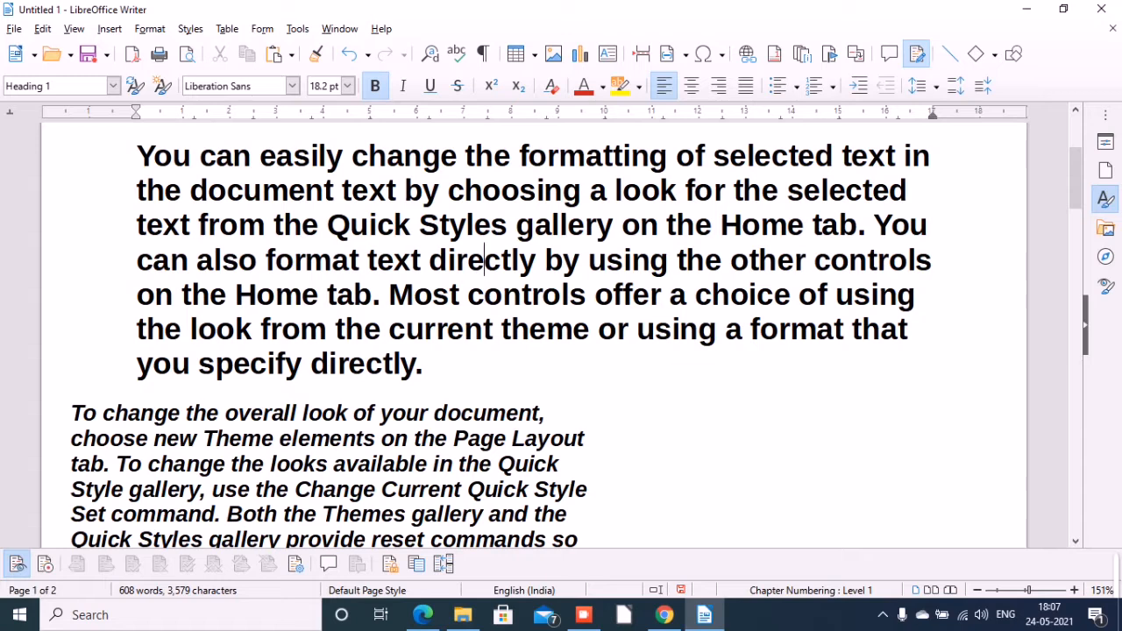
mouse_move(913, 116)
left_mouse_down()
mouse_move(882, 116)
mouse_move(914, 116)
left_mouse_up()
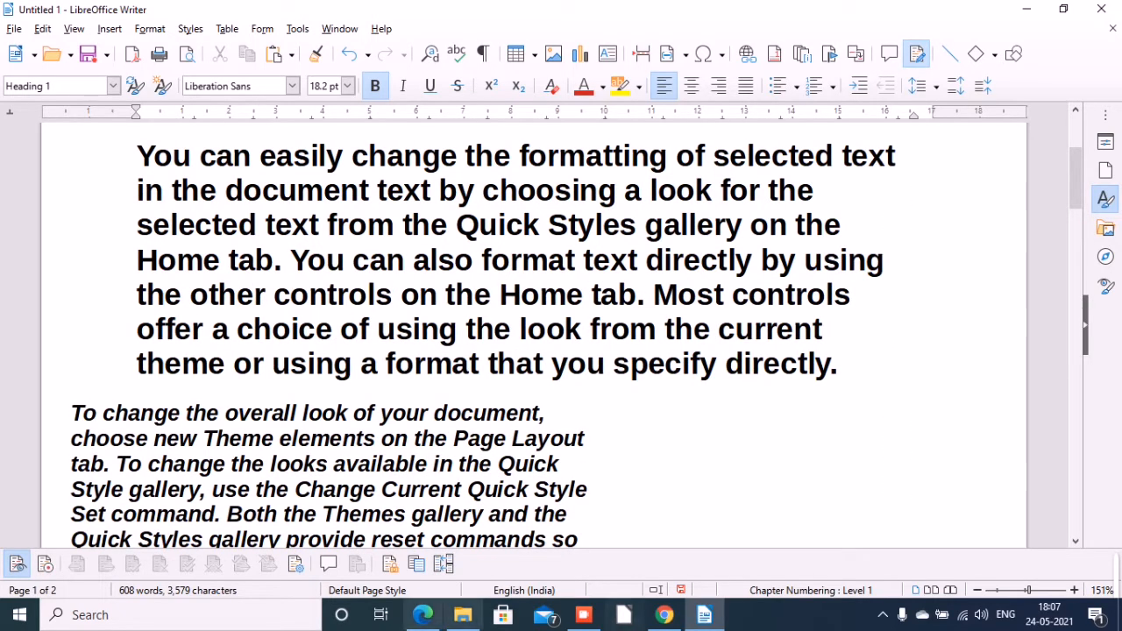
Switch to the textbook PDF in Edge, view the section on aligning paragraphs, and return to Writer.
mouse_move(422, 614)
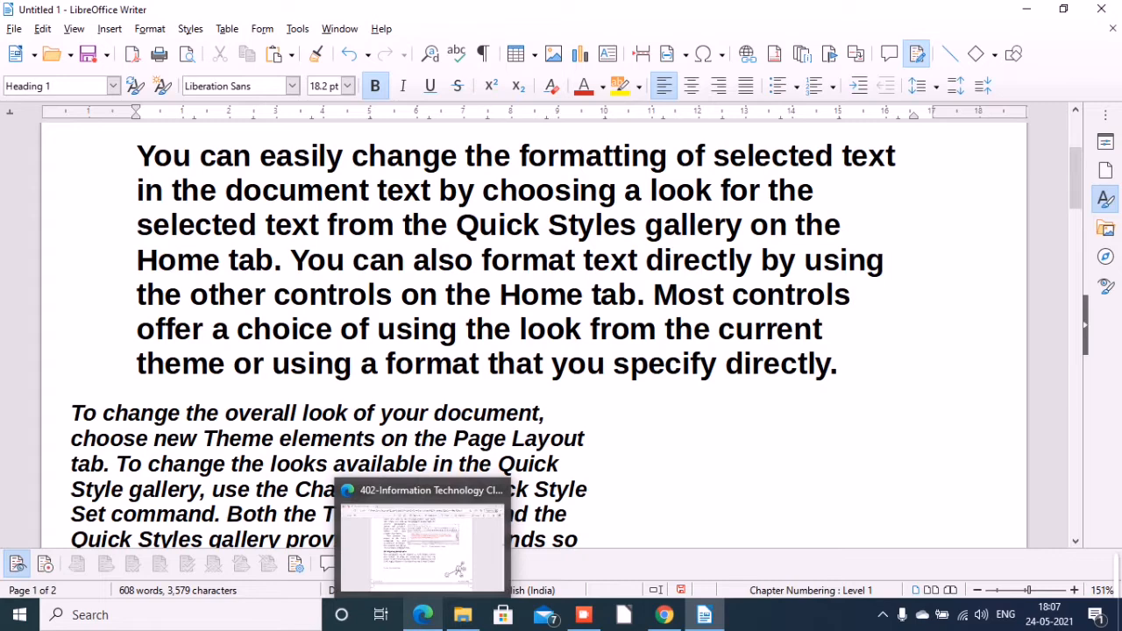
left_click(584, 615)
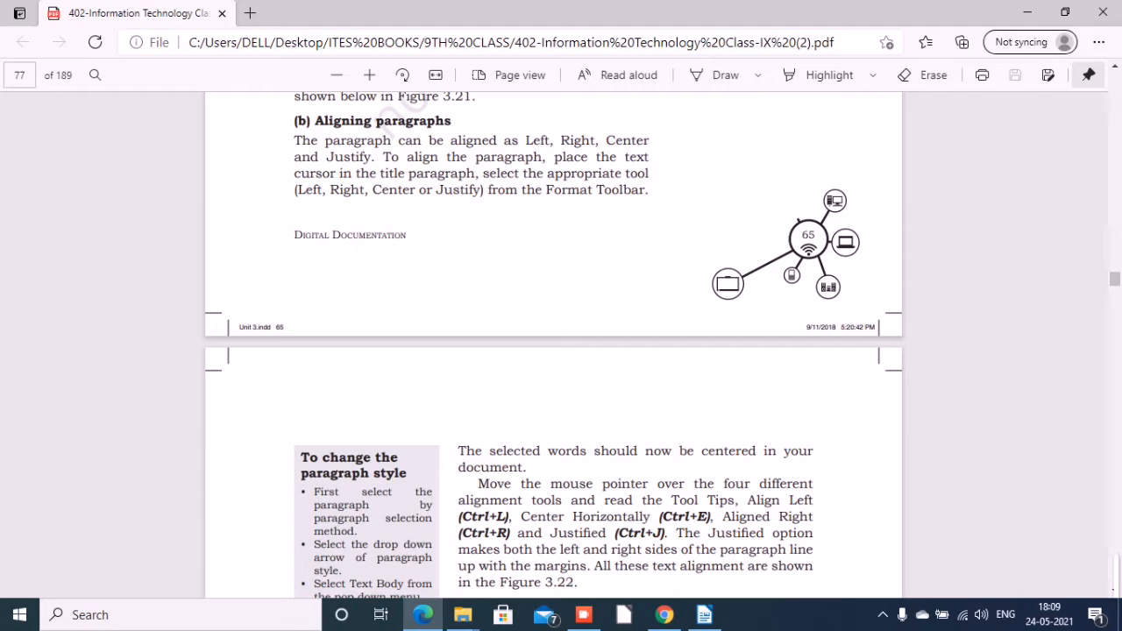
left_click(704, 615)
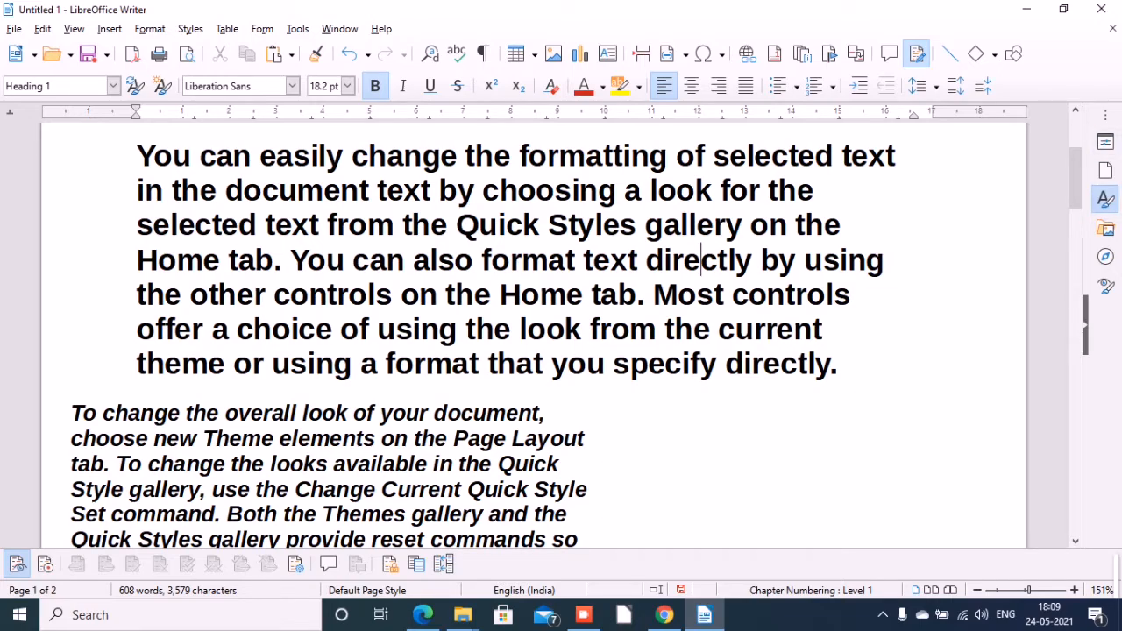
Apply right, justified, left and finally center alignment to the 12 pt paragraph beginning "You can easily change the formatting".
scroll(533, 333, "up", 3)
left_click_drag(1076, 147, 1076, 258)
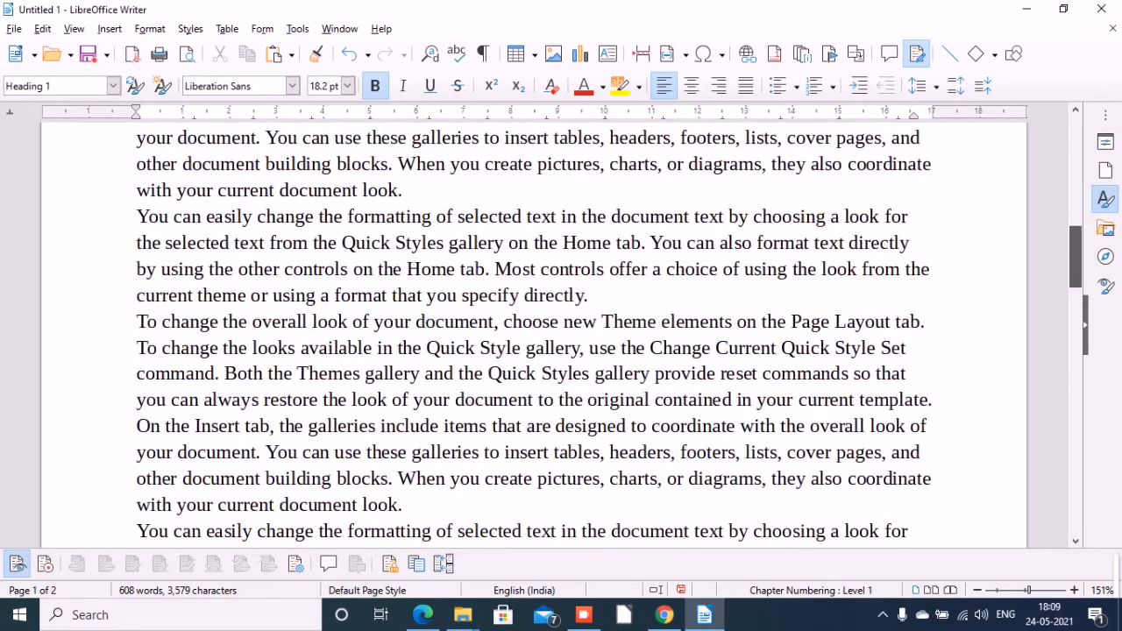
left_click(533, 243)
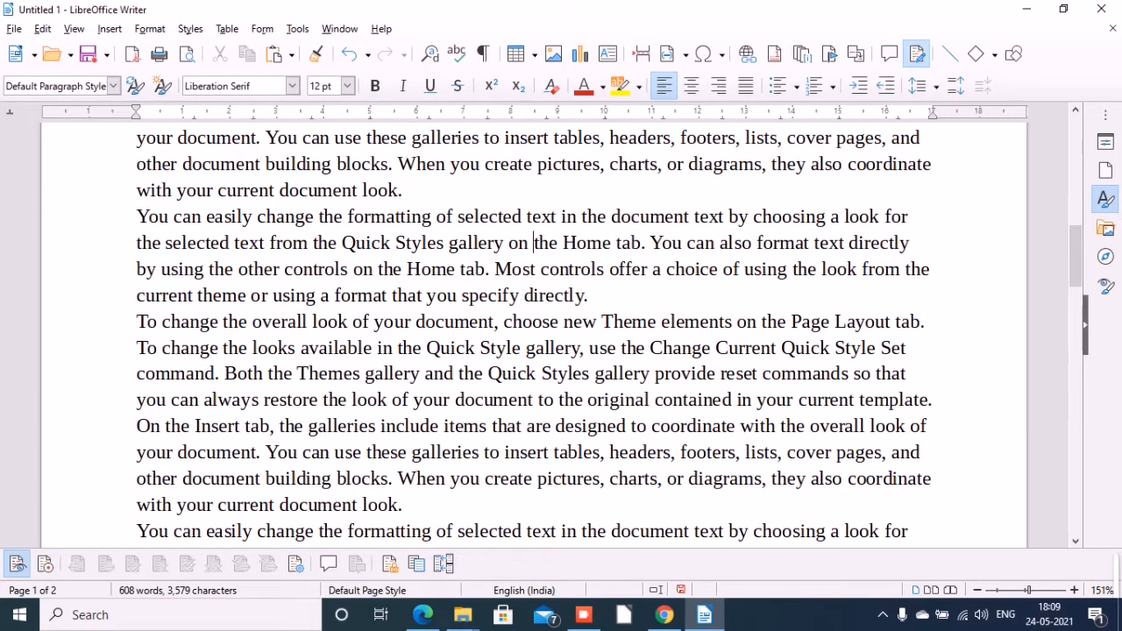
left_click(136, 216)
left_click_drag(136, 217, 588, 296)
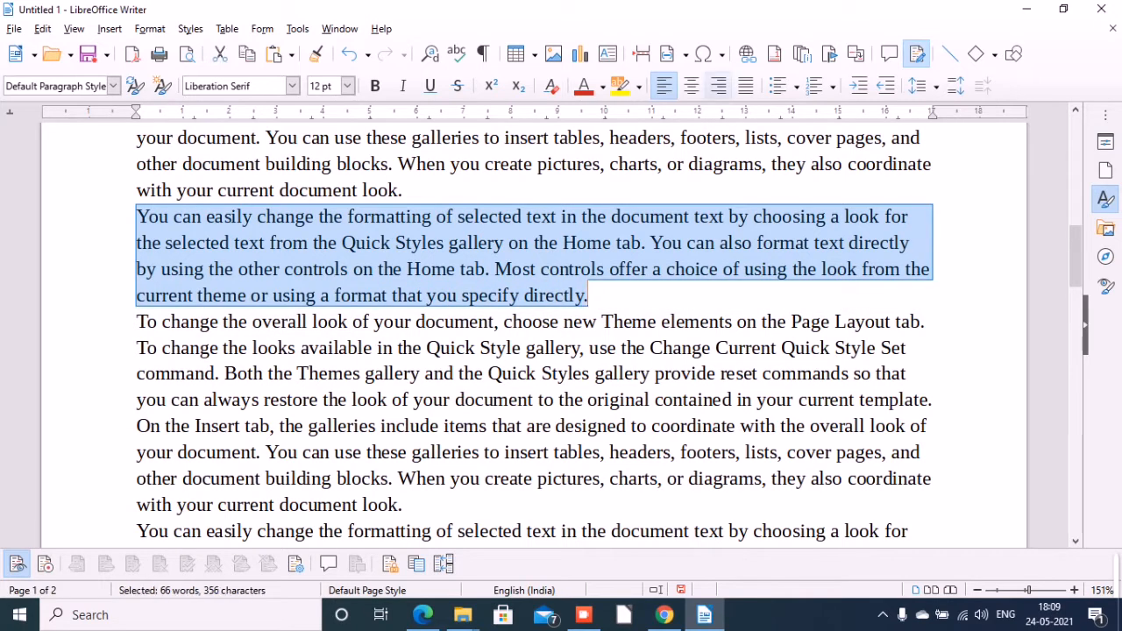
left_click(718, 85)
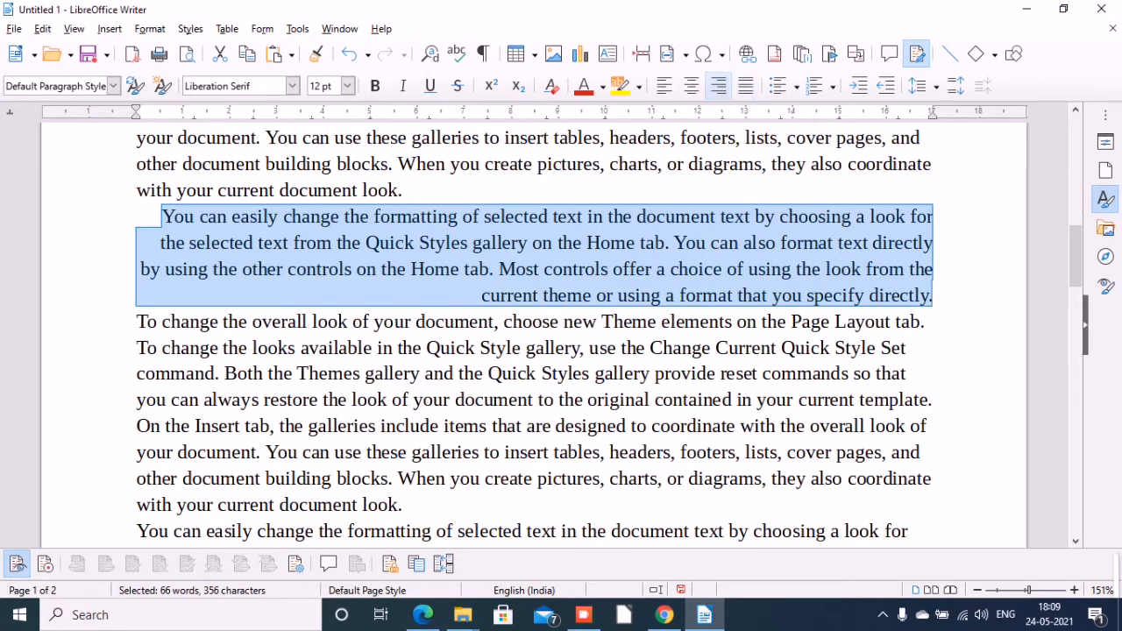
left_click(745, 86)
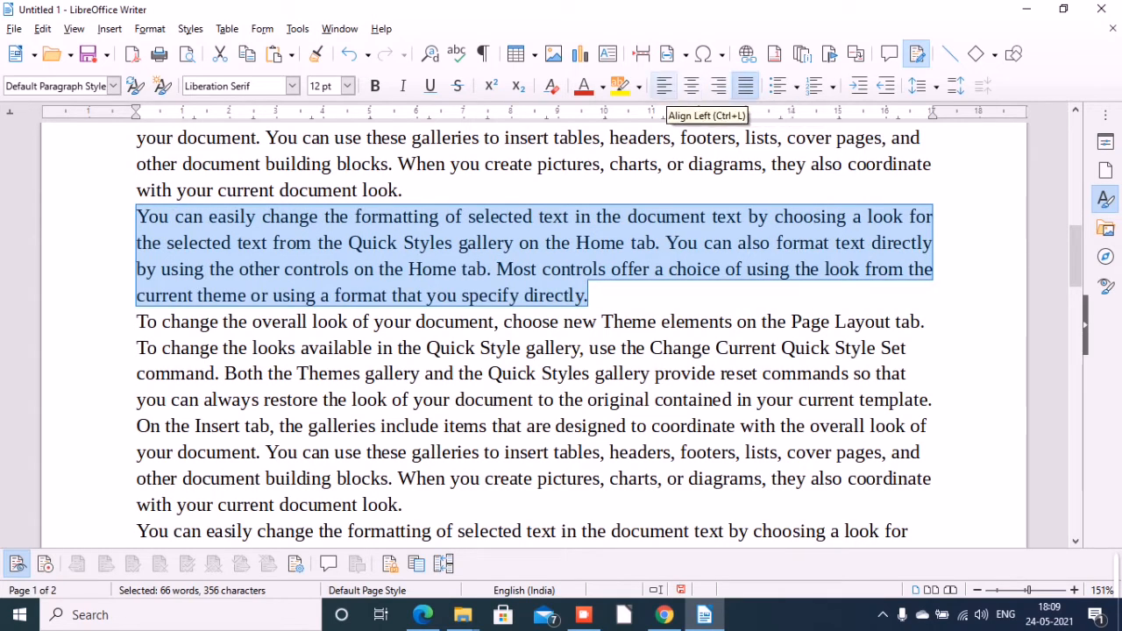
left_click(663, 85)
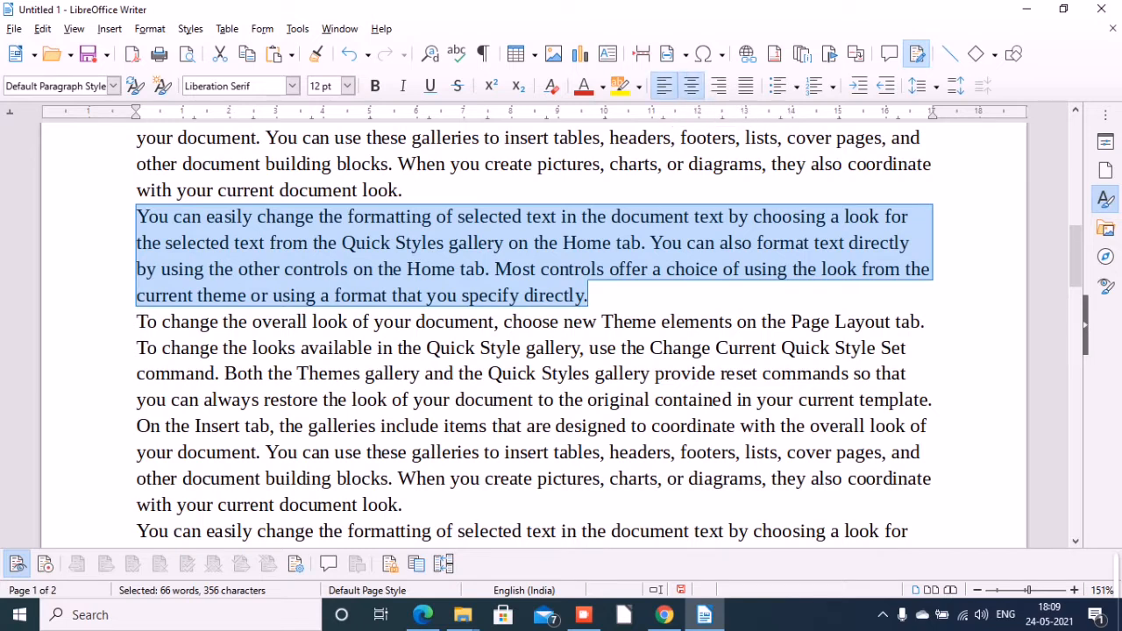
left_click(692, 86)
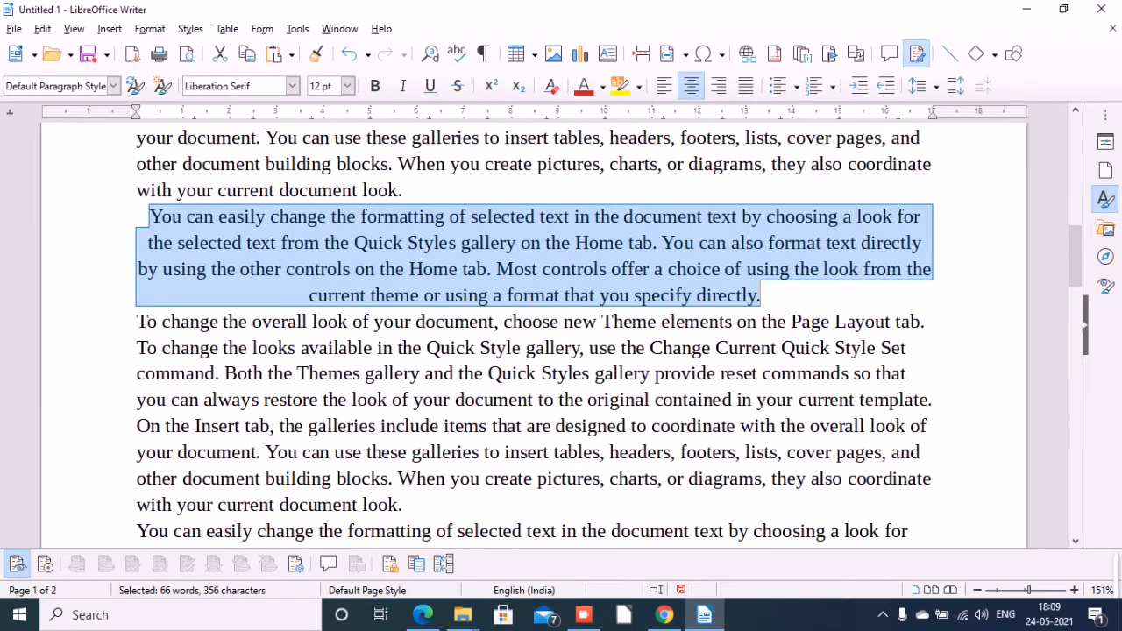
double_click(889, 164)
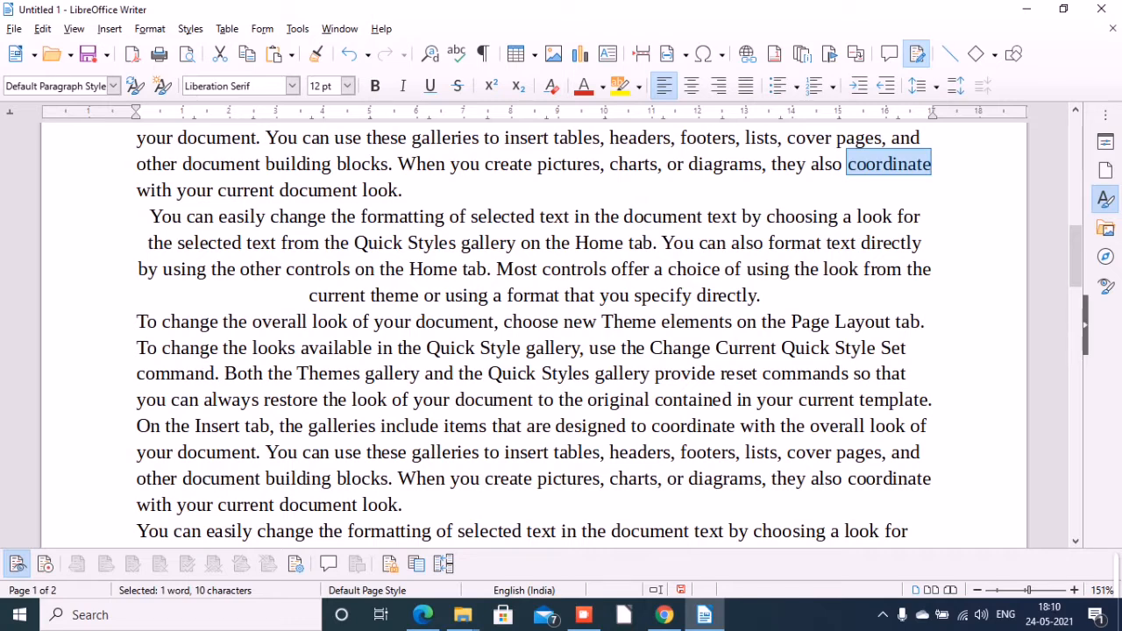
mouse_move(583, 615)
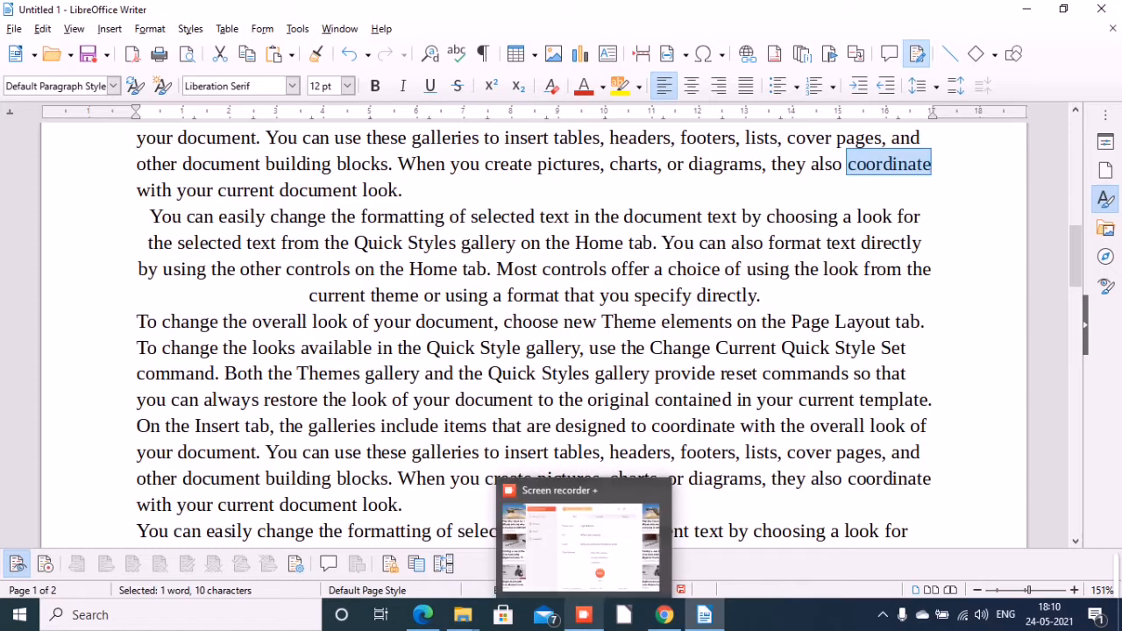
left_click(854, 400)
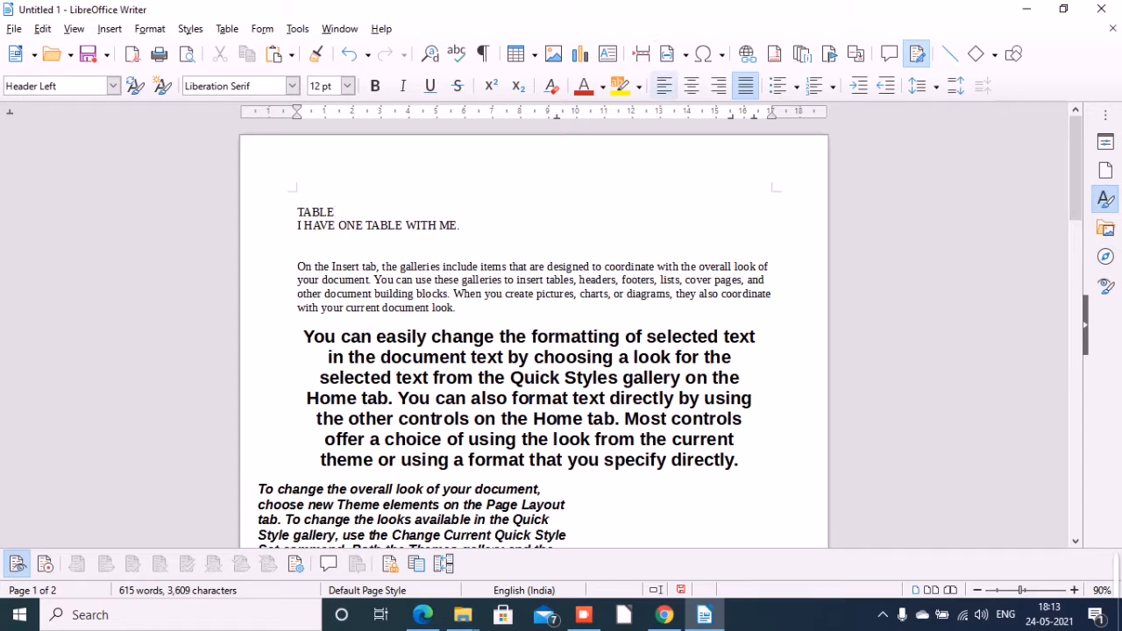
Left-align the "TABLE" line, and apply center, right and finally justified alignment to it and the line "I HAVE ONE TABLE WITH ME.".
left_click(664, 85)
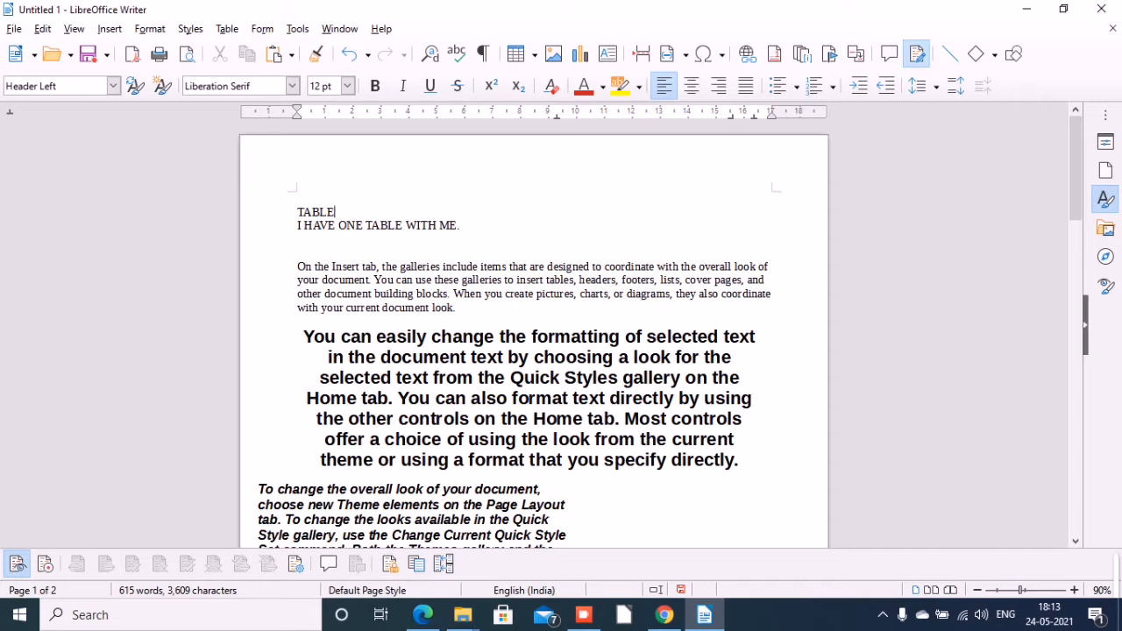
key("Home")
left_click_drag(297, 212, 463, 226)
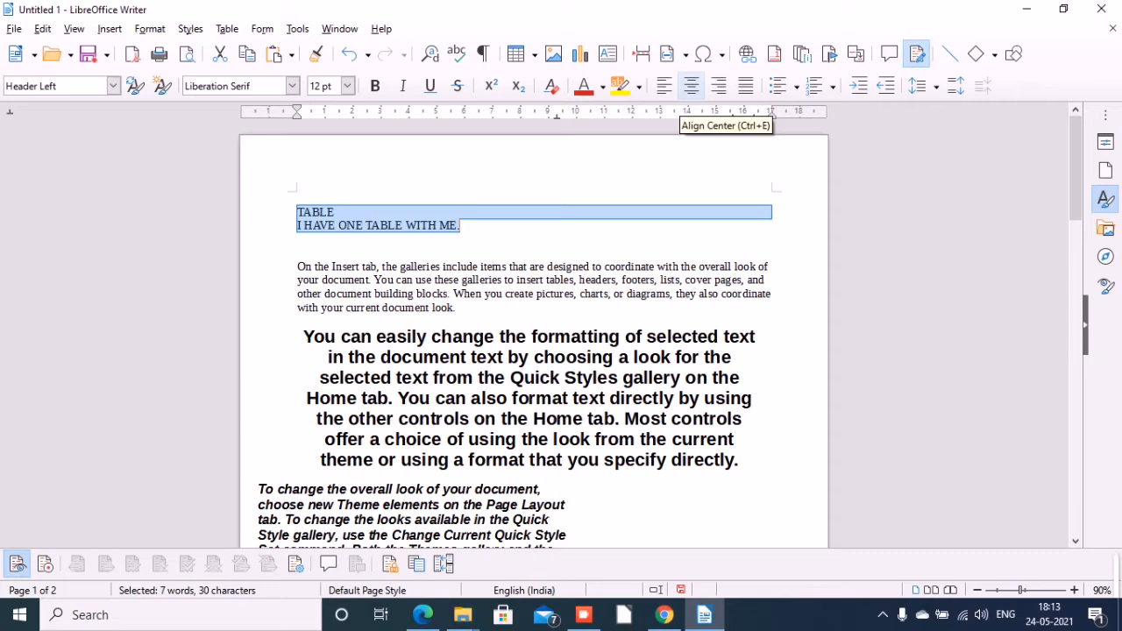
left_click(691, 85)
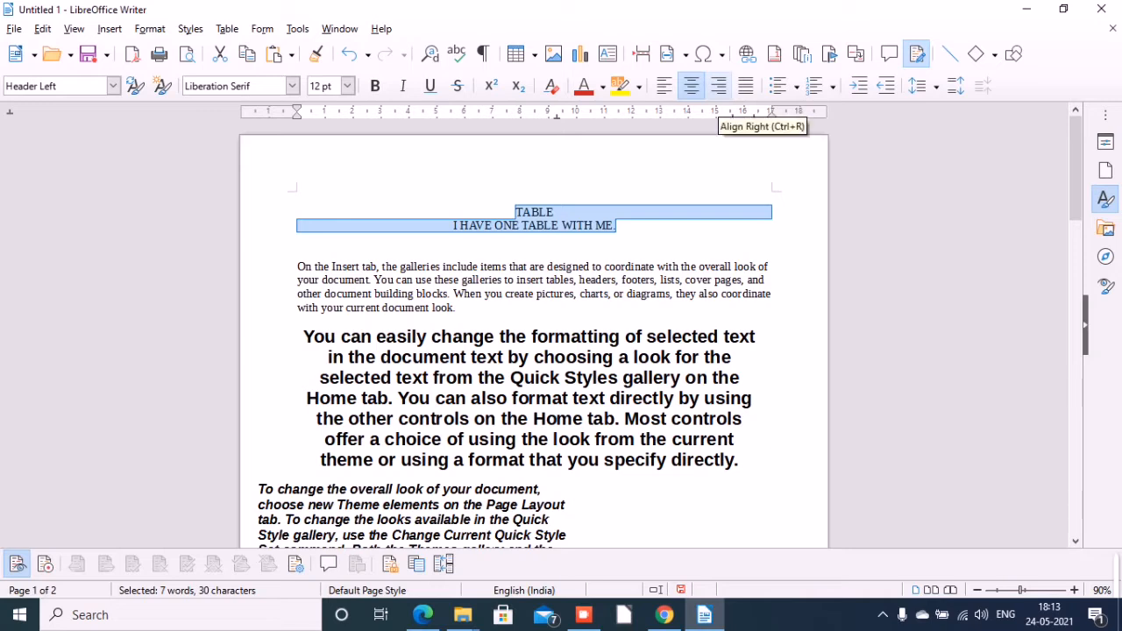
left_click(719, 85)
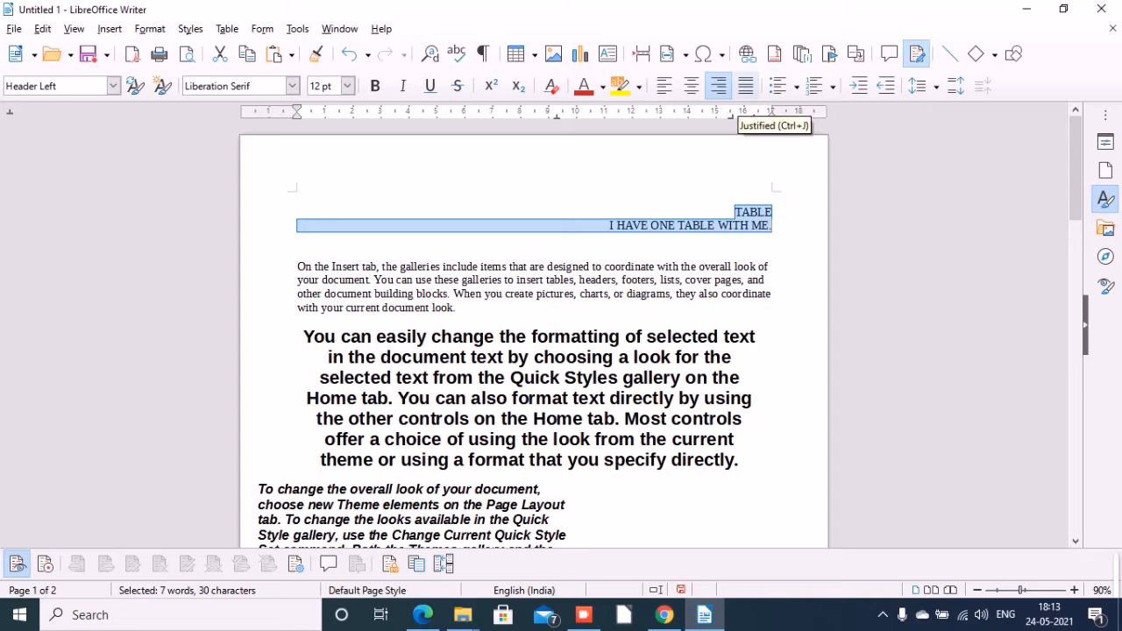
left_click(745, 85)
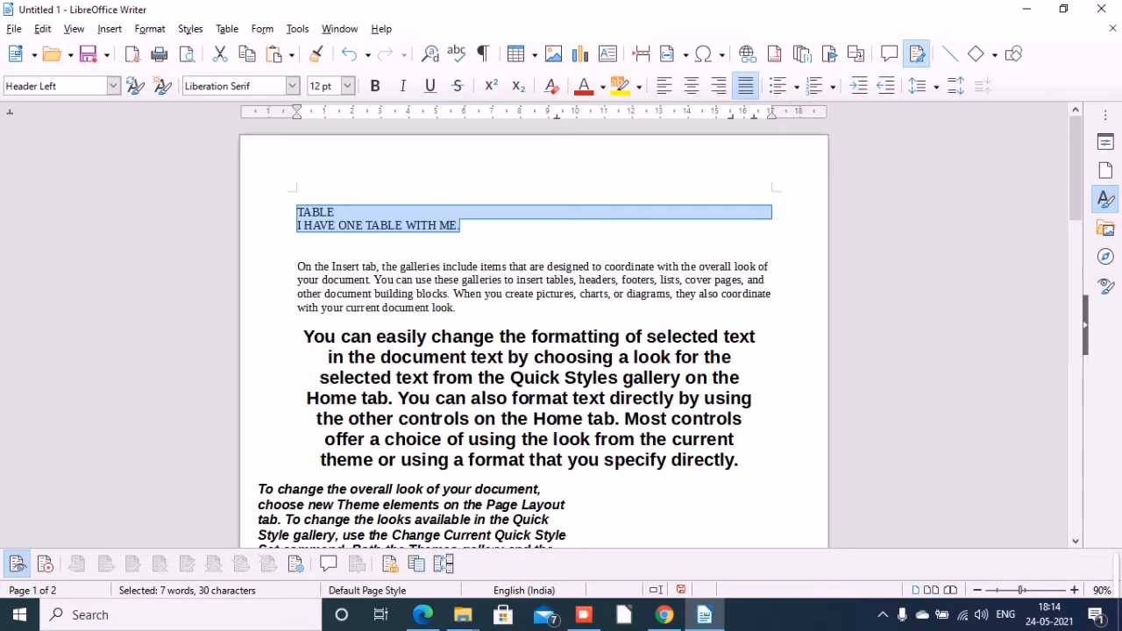
Apply center, right, justified and finally left alignment to the first paragraph beginning "On the Insert tab".
left_click_drag(297, 267, 456, 308)
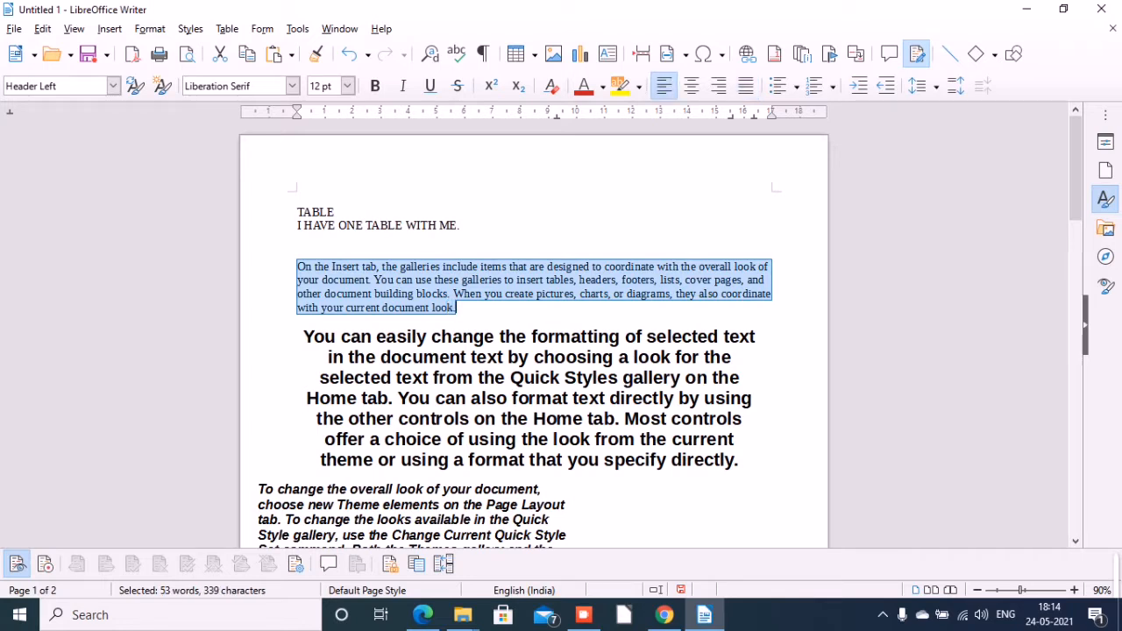
left_click(691, 85)
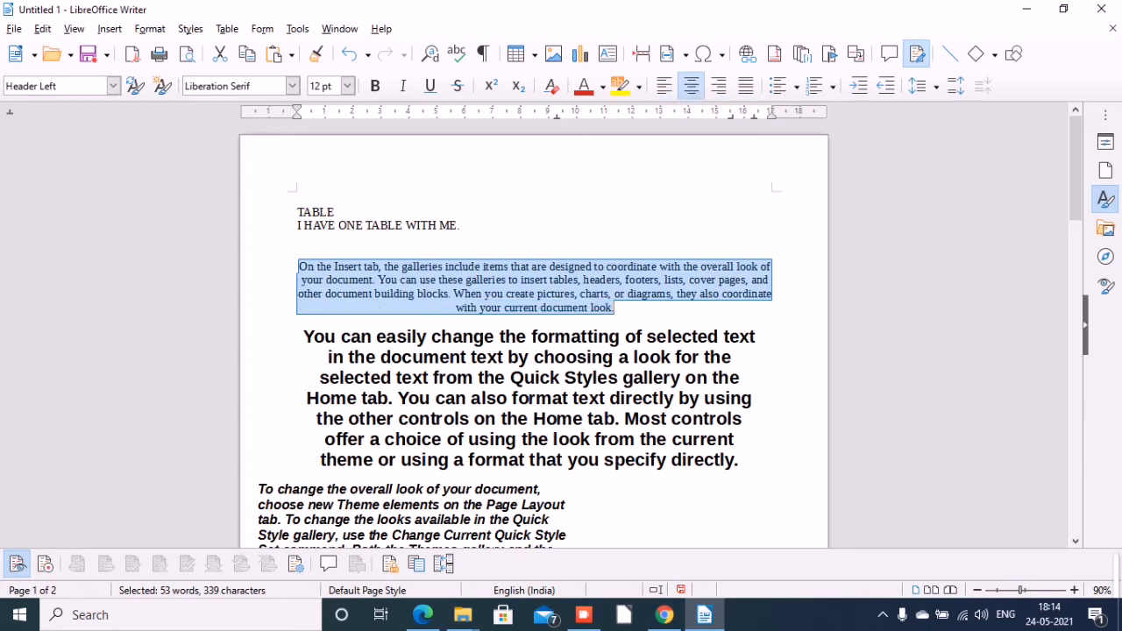
left_click(718, 85)
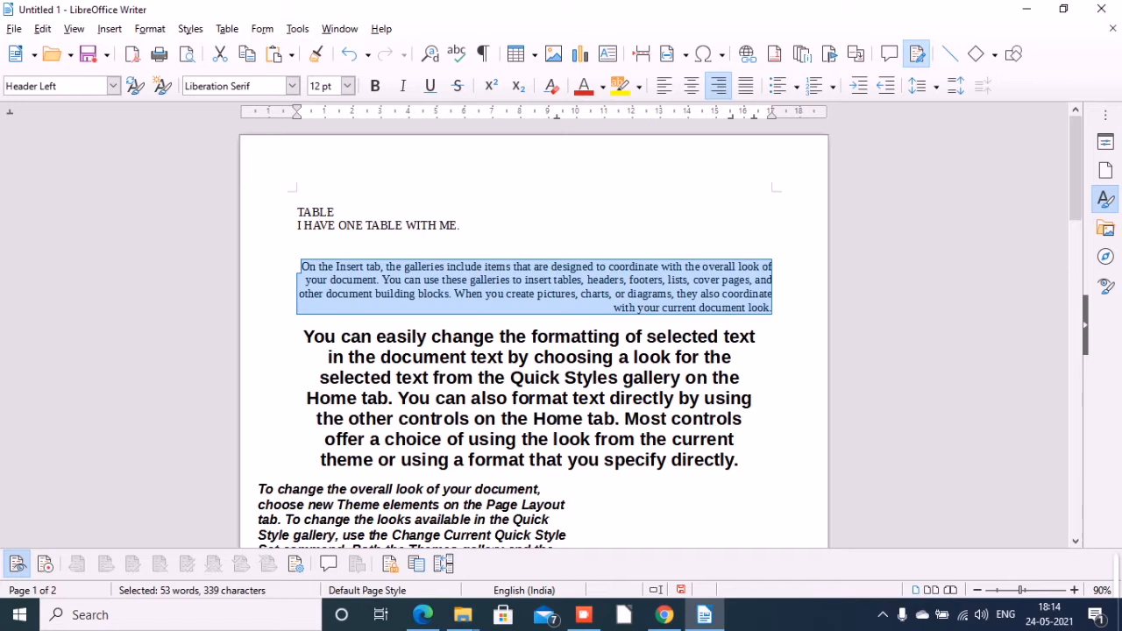
left_click(745, 85)
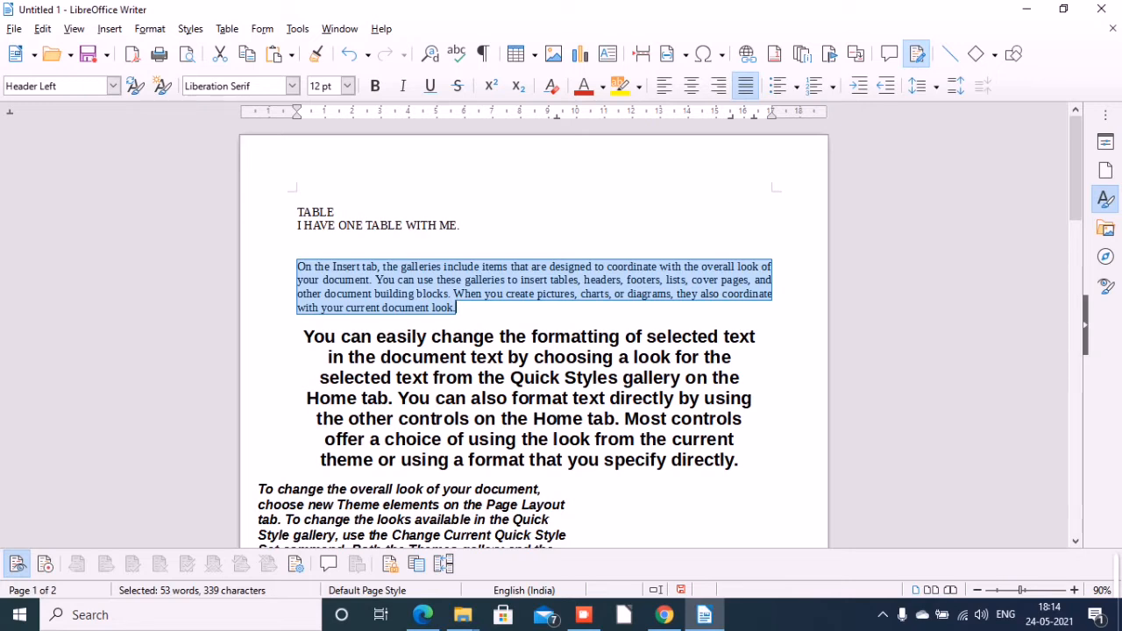
left_click(664, 85)
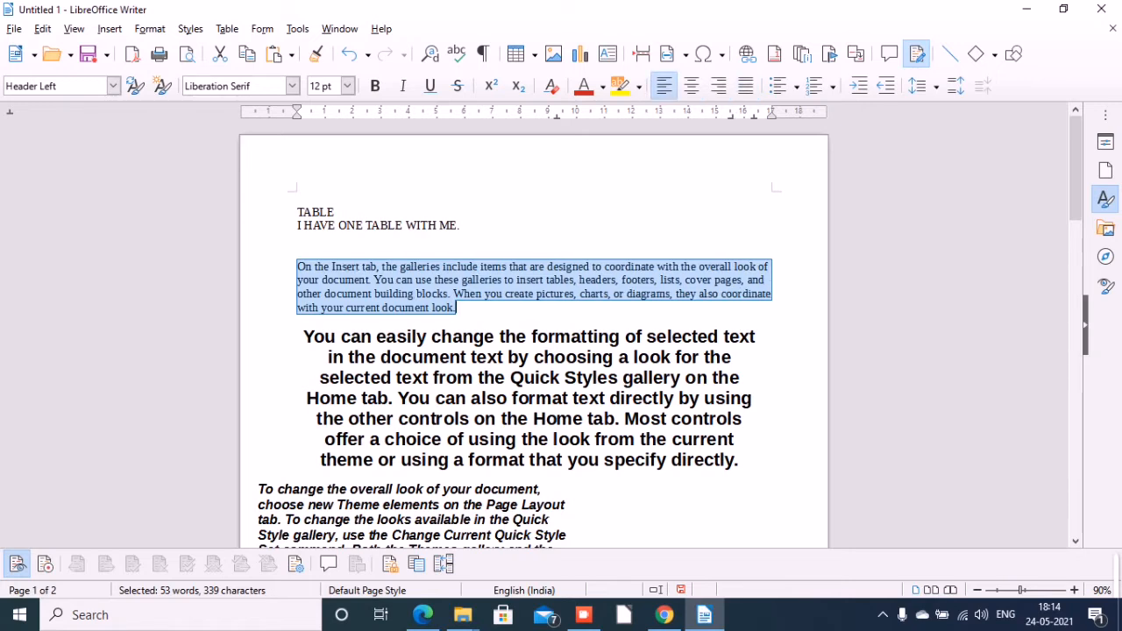
left_click(518, 308)
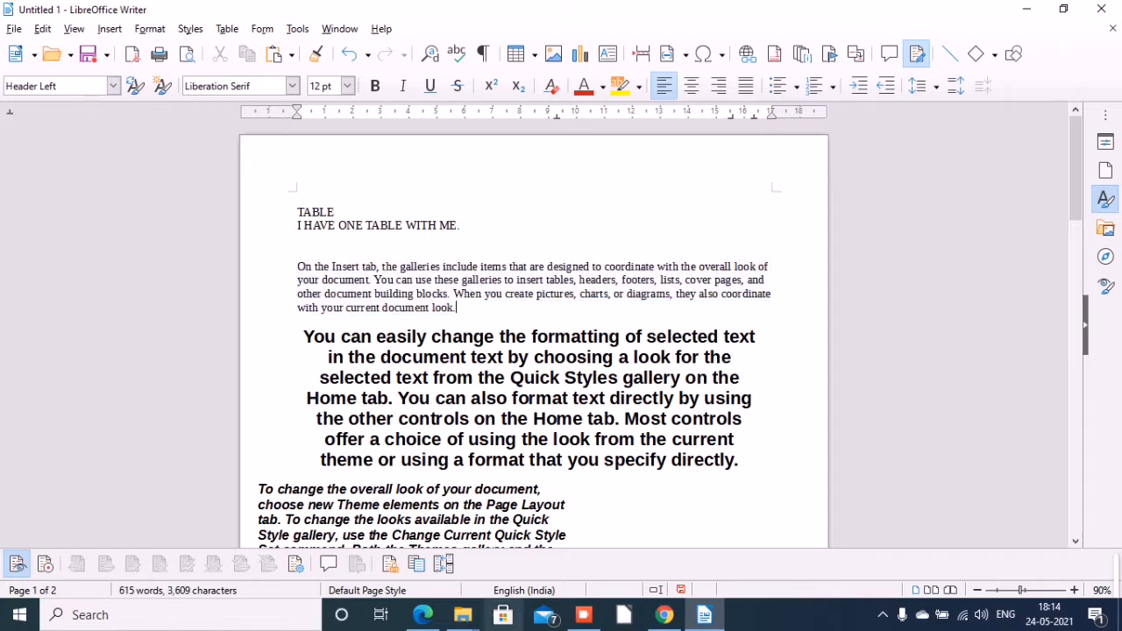
Switch to the textbook PDF in Edge, view the paragraph alignment figure and the font colour and highlighting section, and return to Writer.
left_click(423, 615)
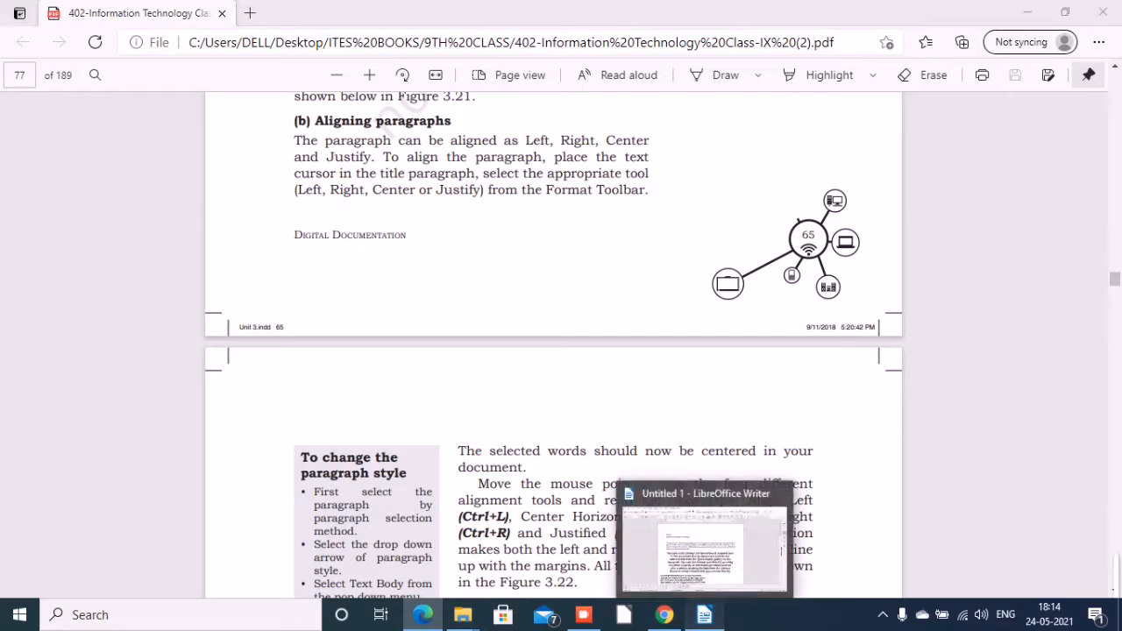
left_click(705, 615)
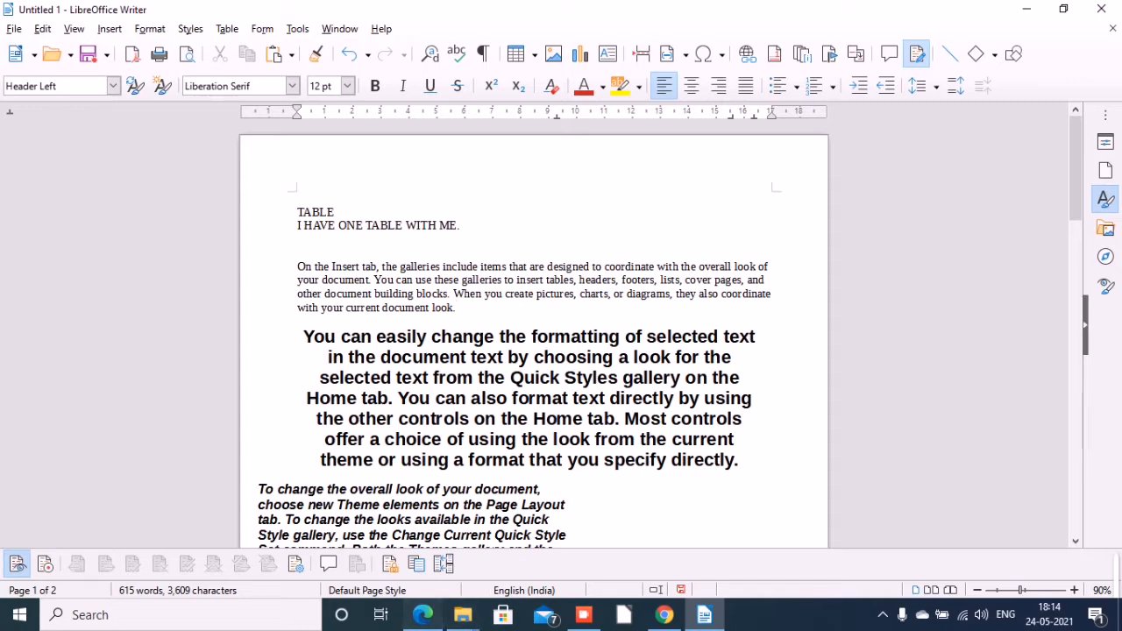
left_click(423, 615)
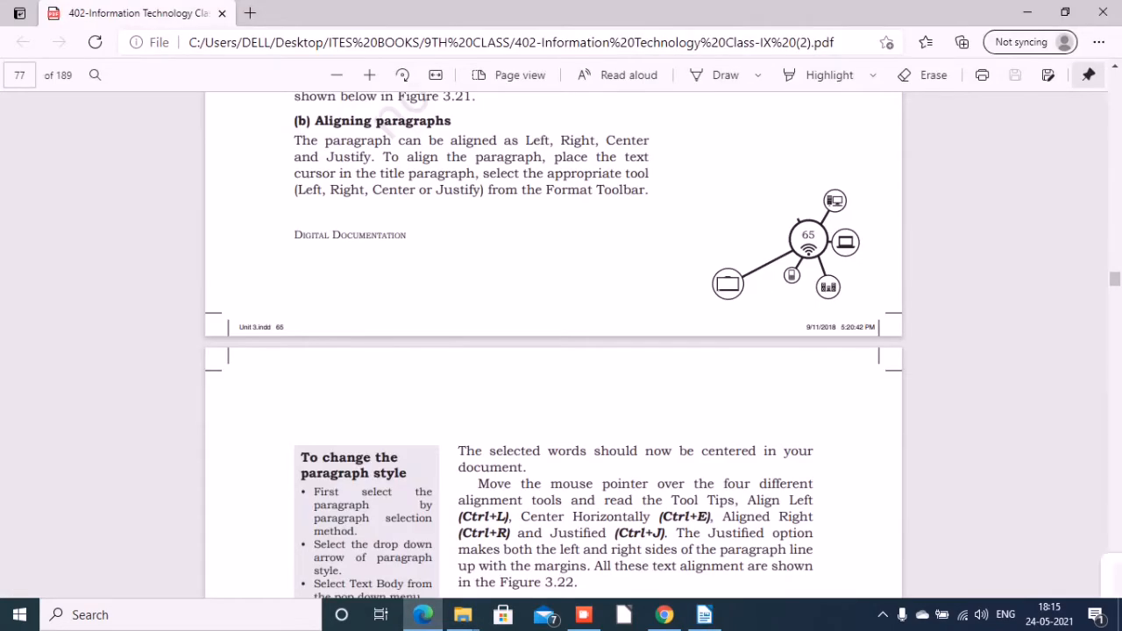
scroll(552, 342, "down", 5)
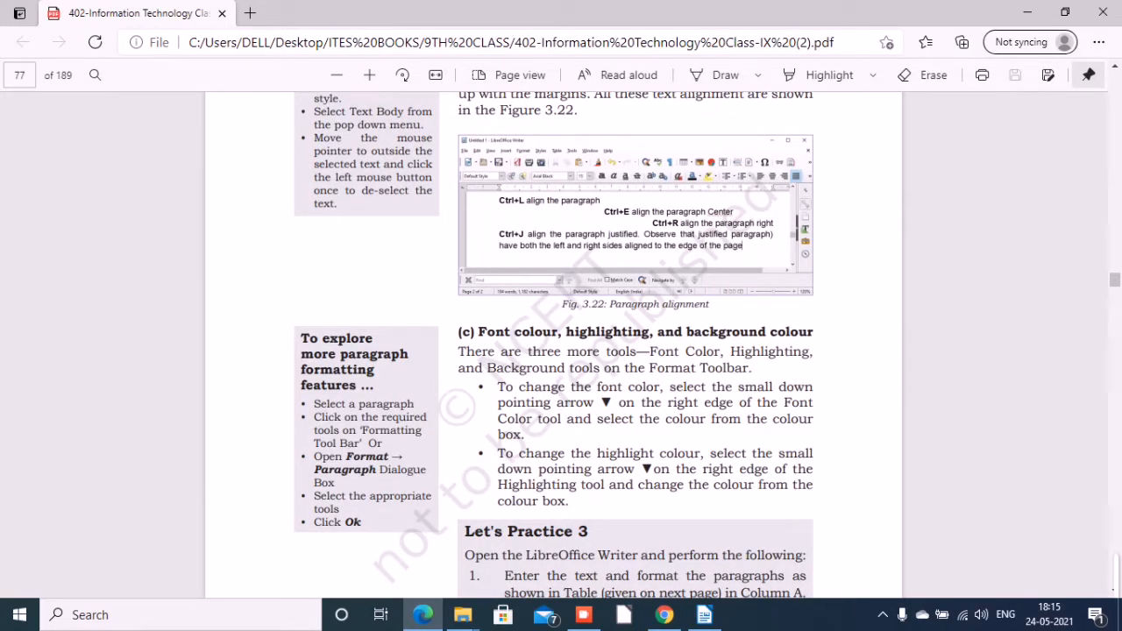
mouse_move(704, 615)
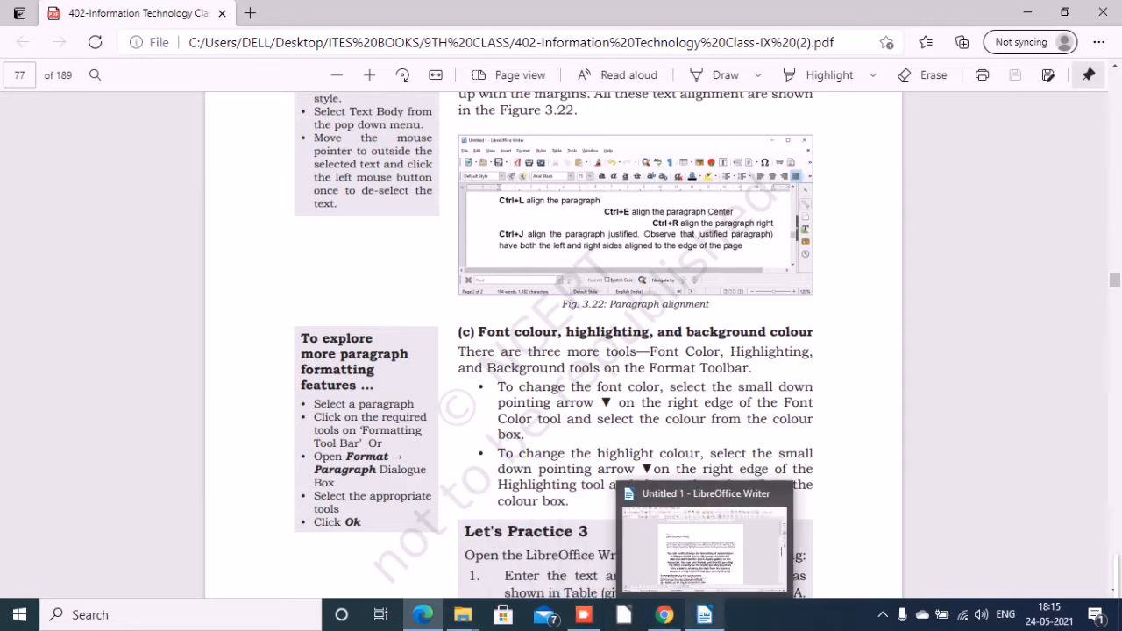
left_click(704, 548)
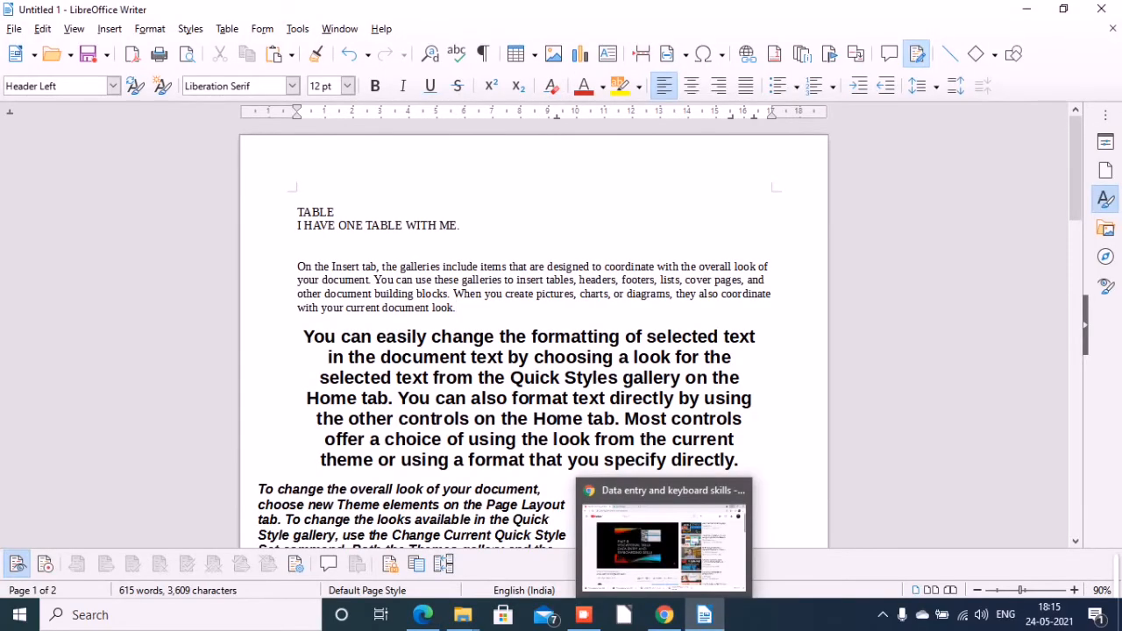
Set the font color of the first two sentences in the opening "On the Insert tab" paragraph to Light Purple 3.
left_click_drag(297, 266, 451, 293)
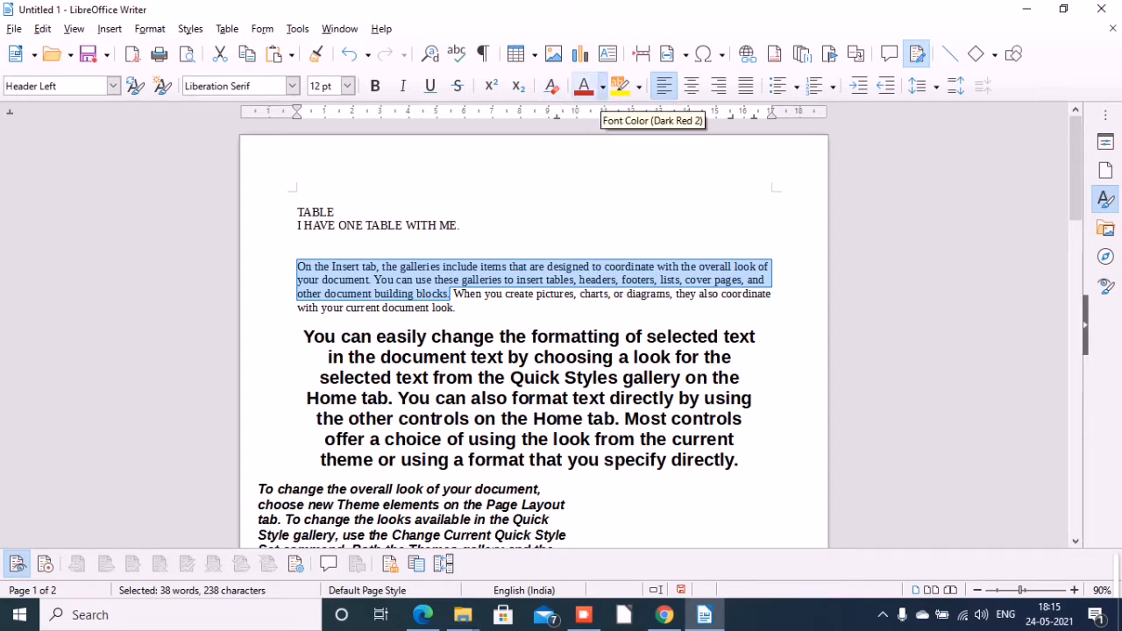
left_click(602, 86)
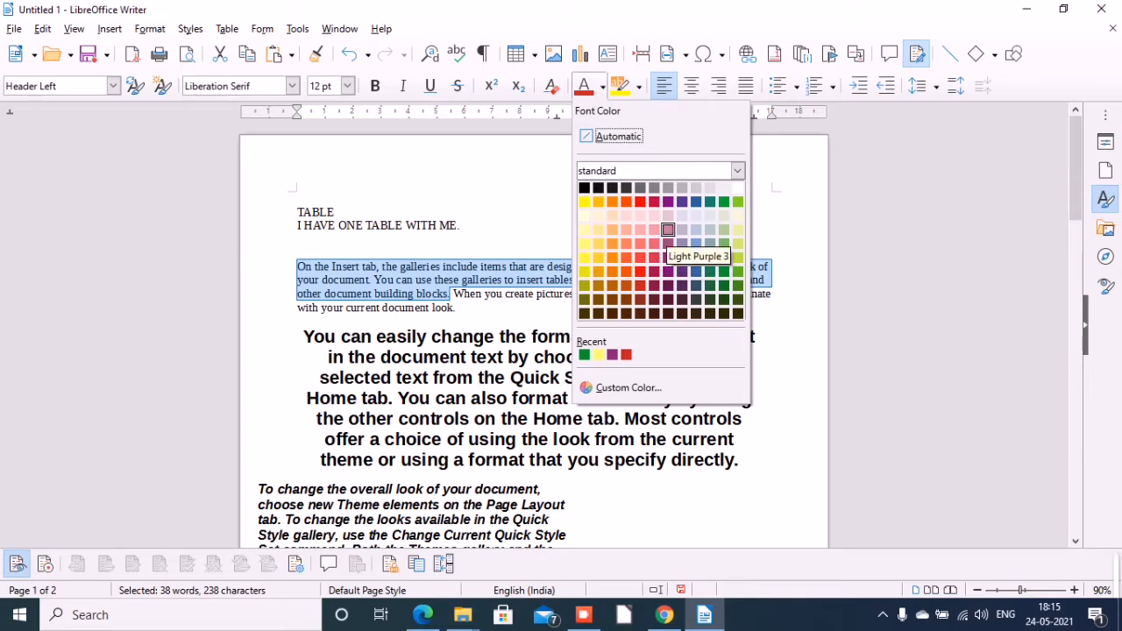
left_click(668, 230)
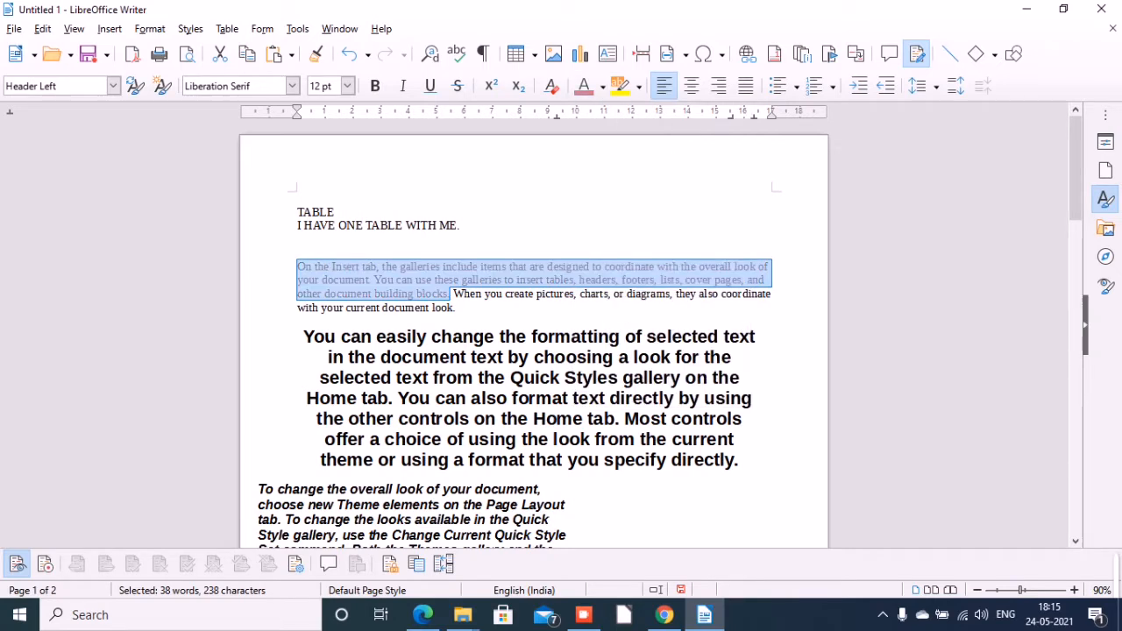
left_click(500, 336)
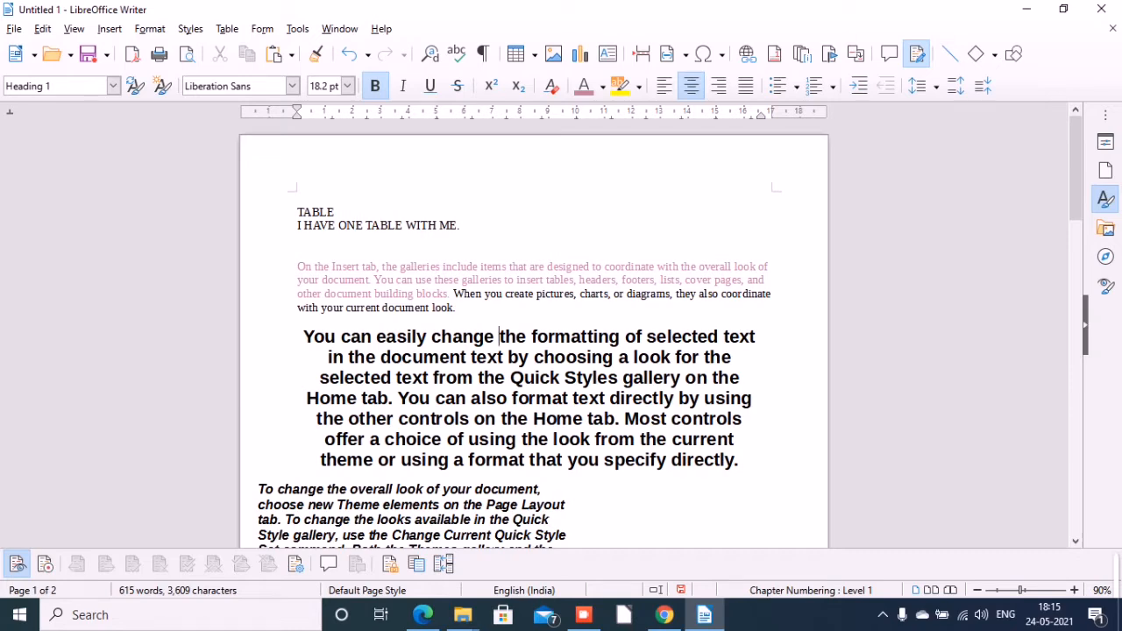
Switch to the textbook PDF in Edge and view the section on font colour, highlighting and background colour.
mouse_move(423, 615)
left_click(422, 543)
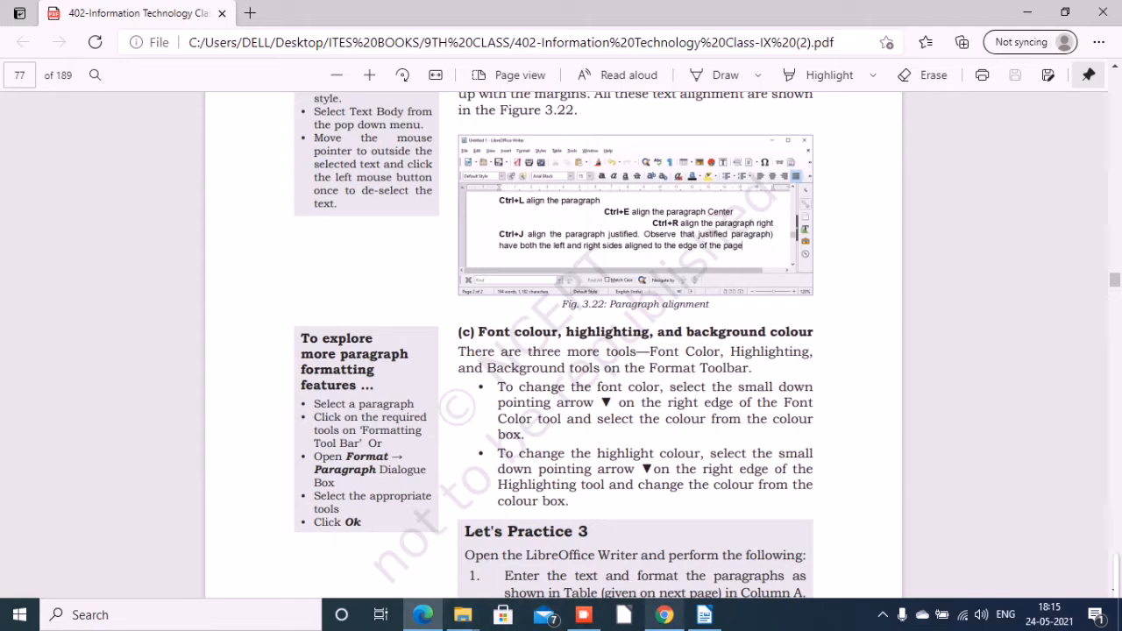
Return to Writer and highlight the whole opening "On the Insert tab" paragraph in Light Brick 1, replacing that highlight with pale yellow.
left_click(704, 615)
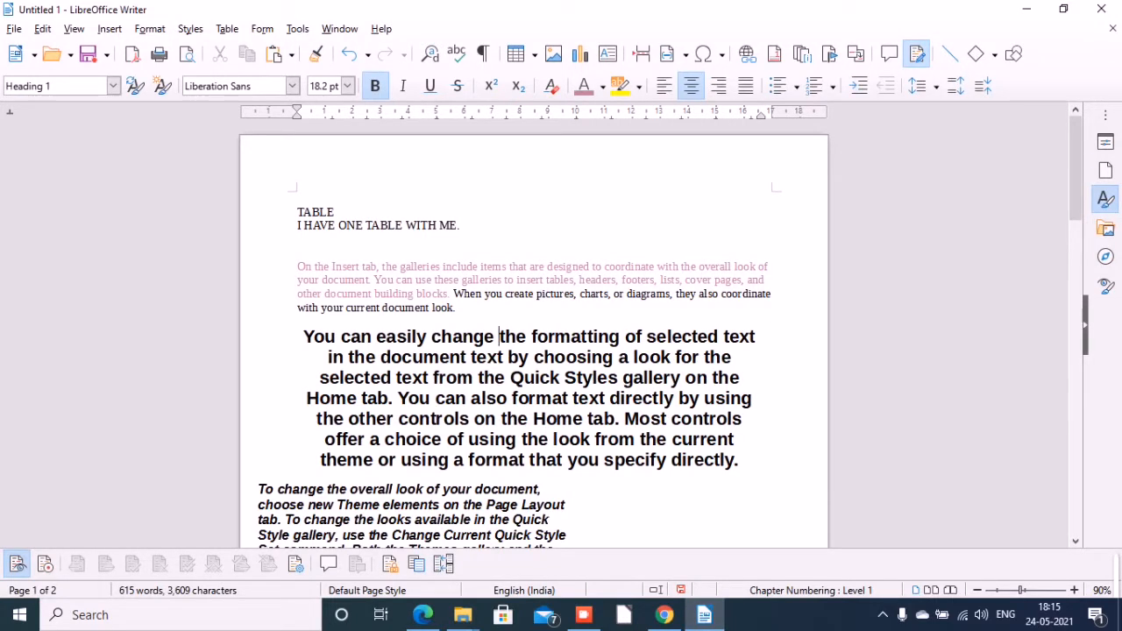
left_click_drag(297, 266, 456, 308)
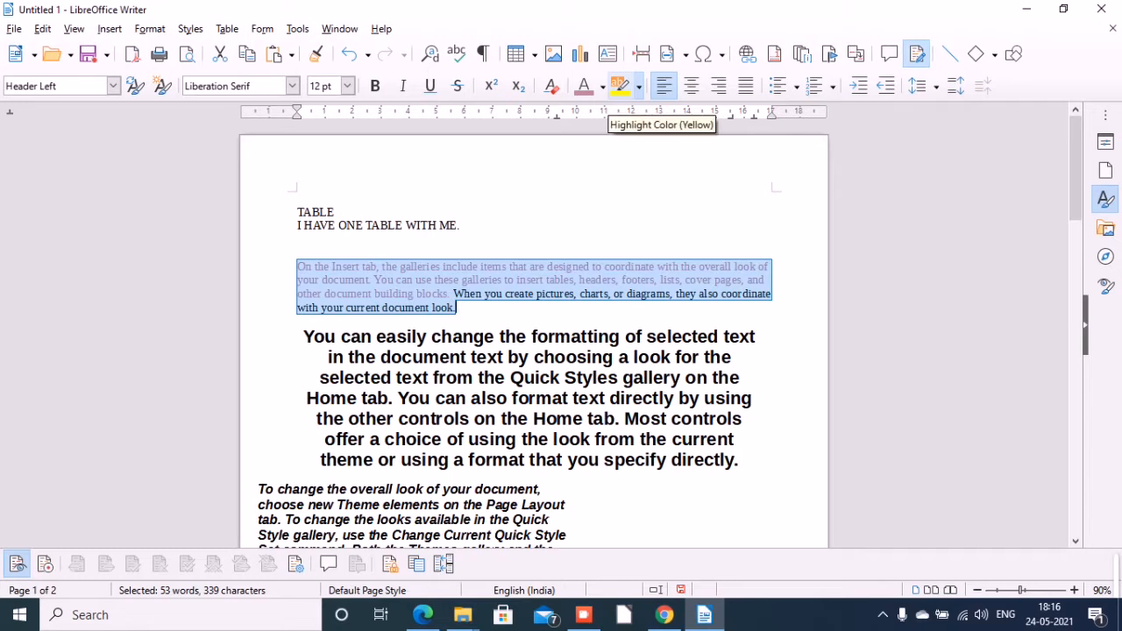
left_click(640, 85)
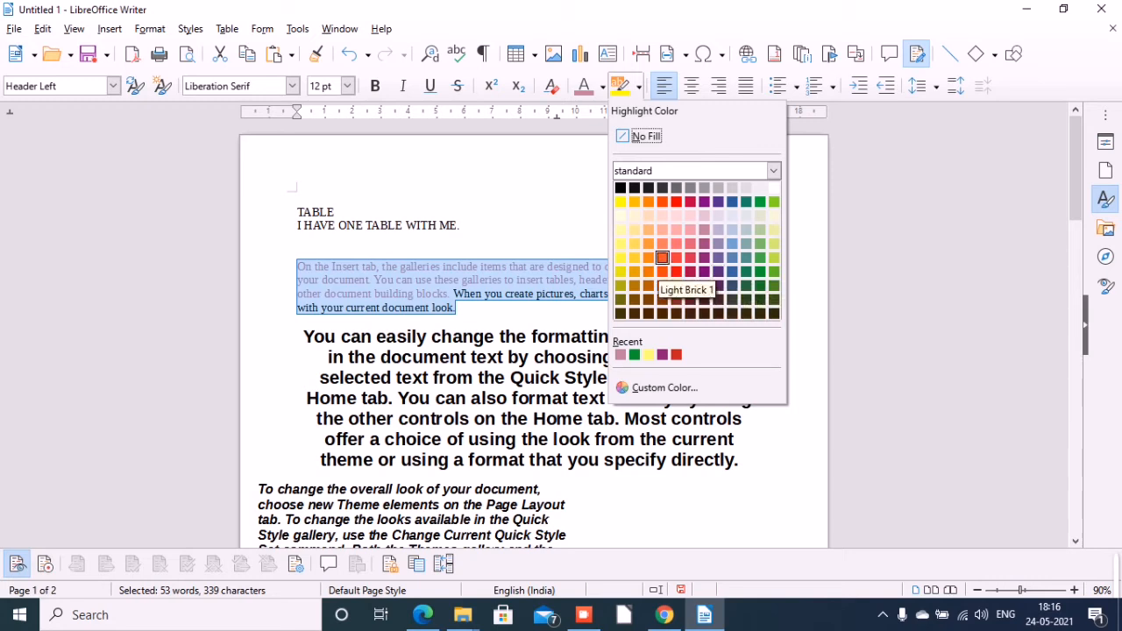
left_click(662, 257)
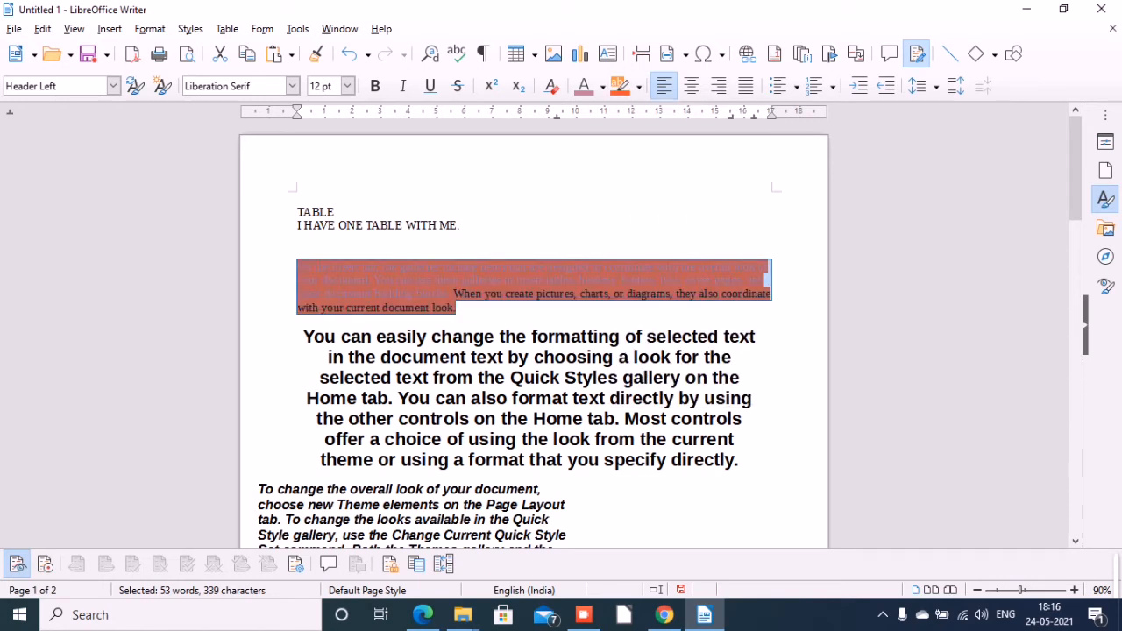
left_click(640, 86)
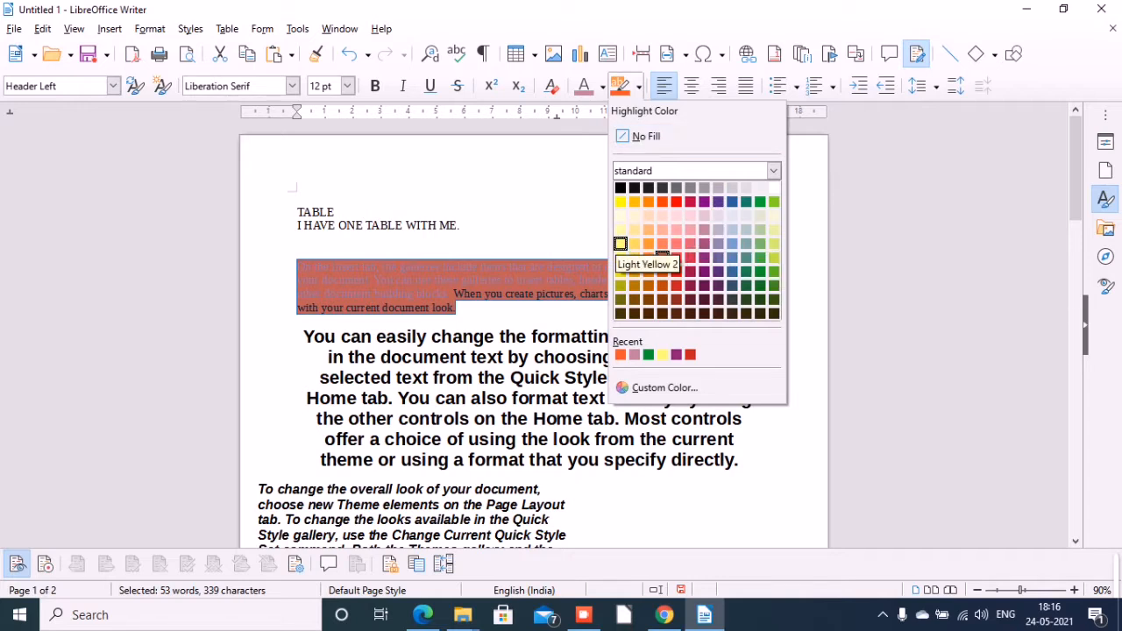
left_click(620, 230)
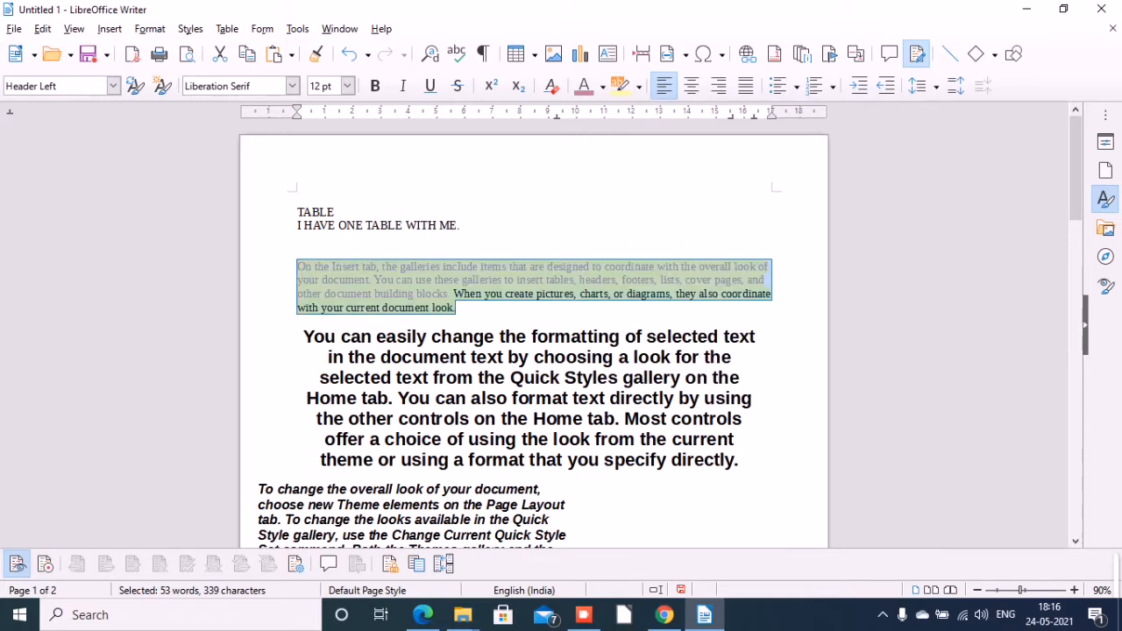
left_click(536, 336)
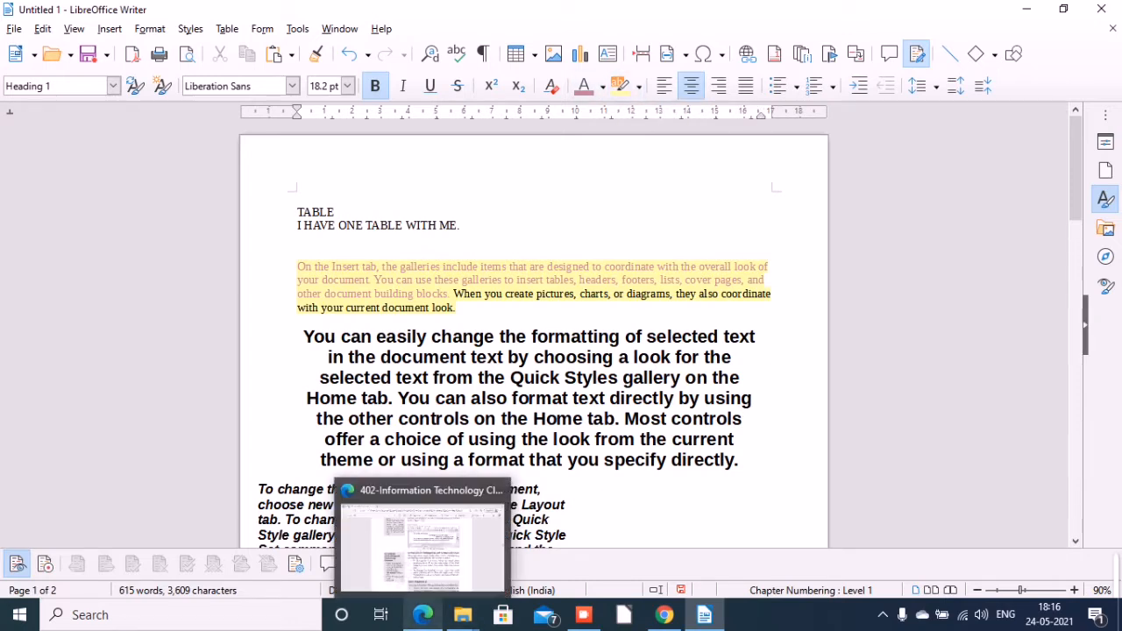
Switch to the textbook PDF in Edge, view the section on using bullets and numbering, and return to Writer.
left_click(423, 615)
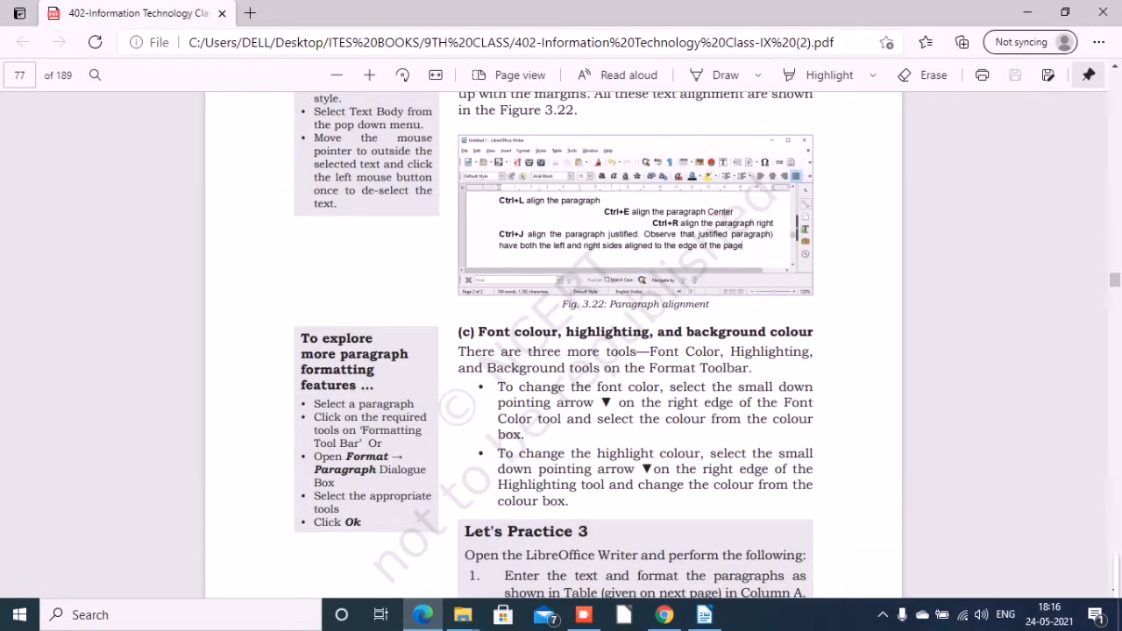
scroll(562, 350, "down", 10)
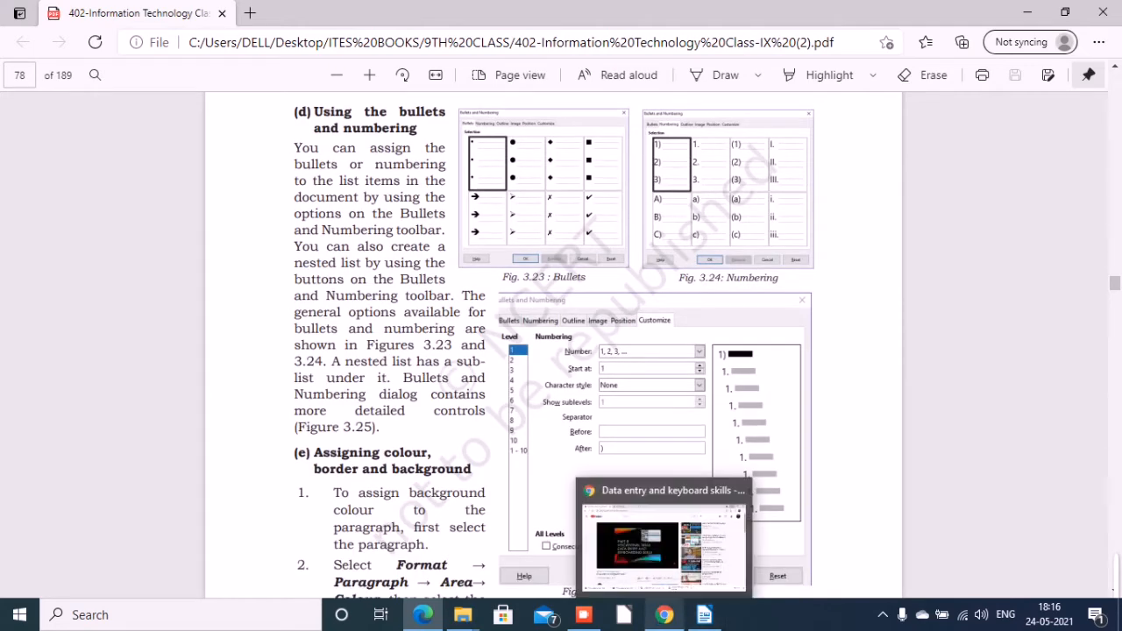
left_click(665, 615)
left_click(704, 615)
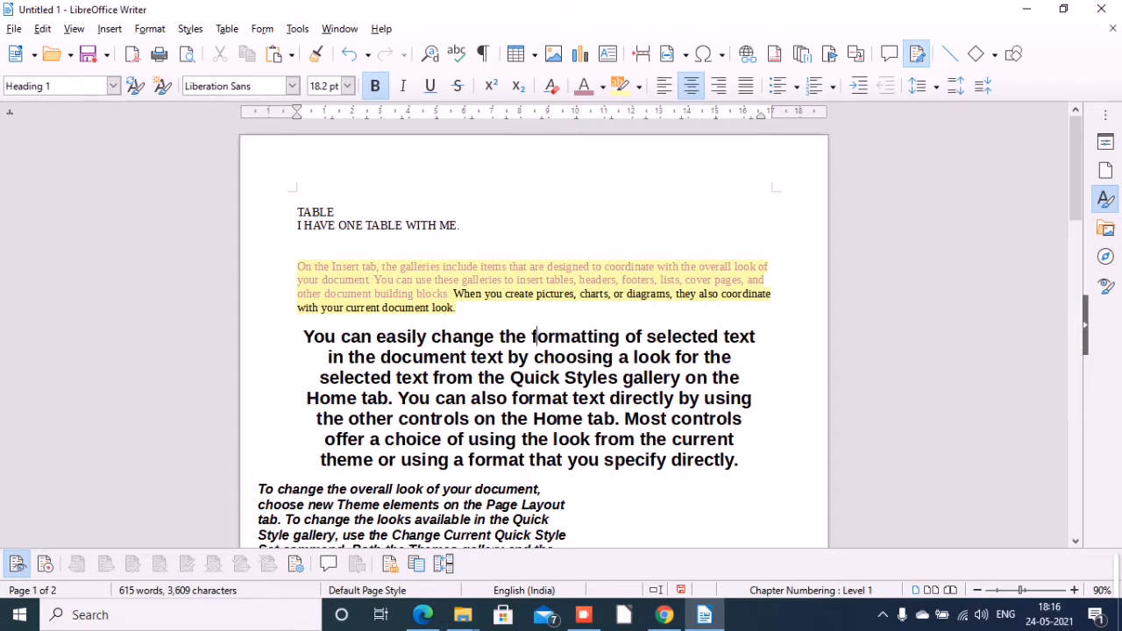
left_click_drag(328, 357, 335, 337)
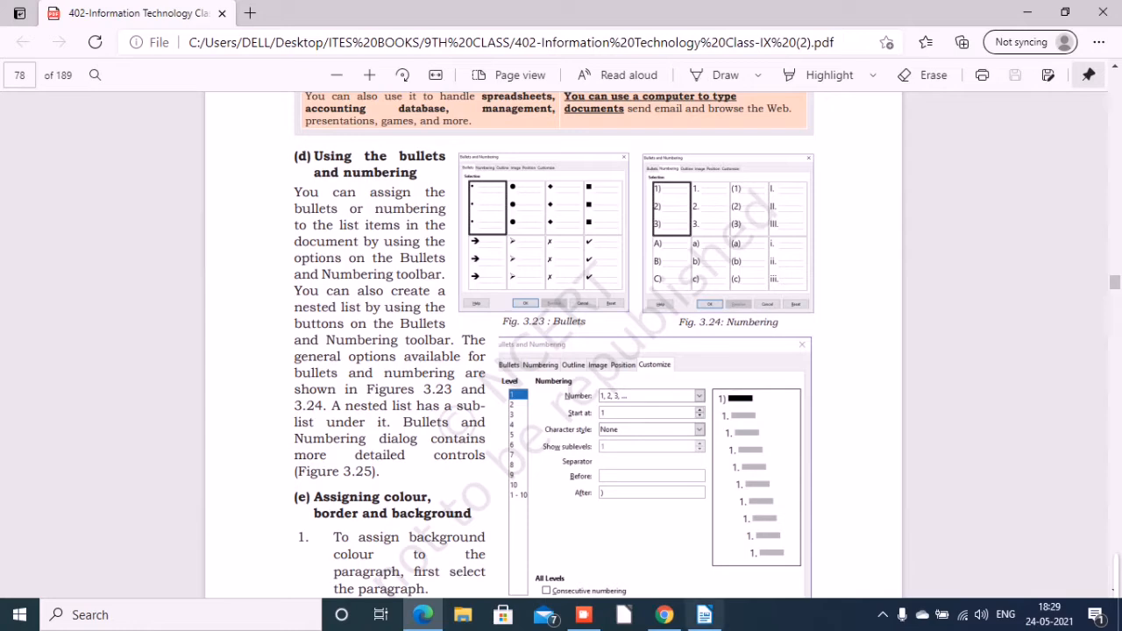
left_click(705, 615)
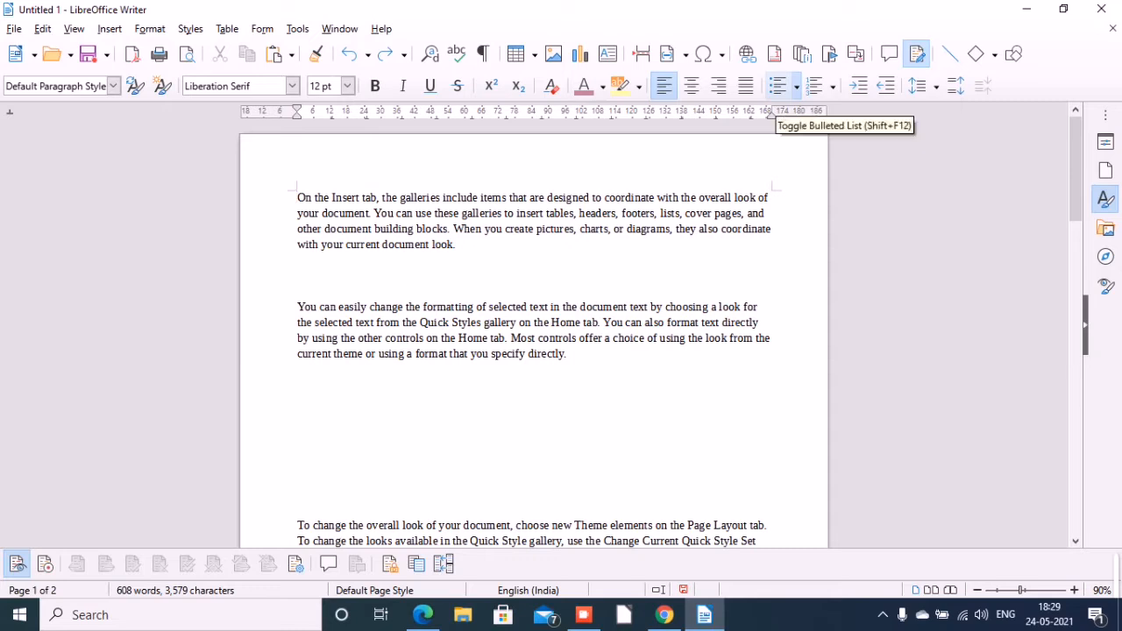
Apply arrowhead bullets to the opening "On the Insert tab" paragraph and add an empty bulleted item below it.
left_click(796, 86)
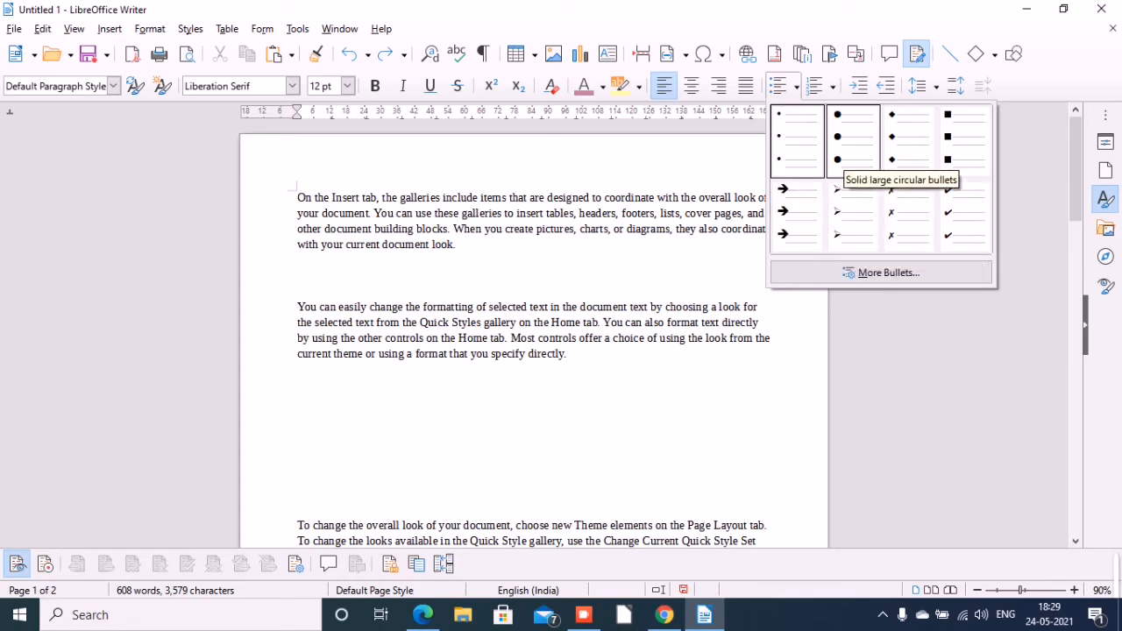
left_click(846, 224)
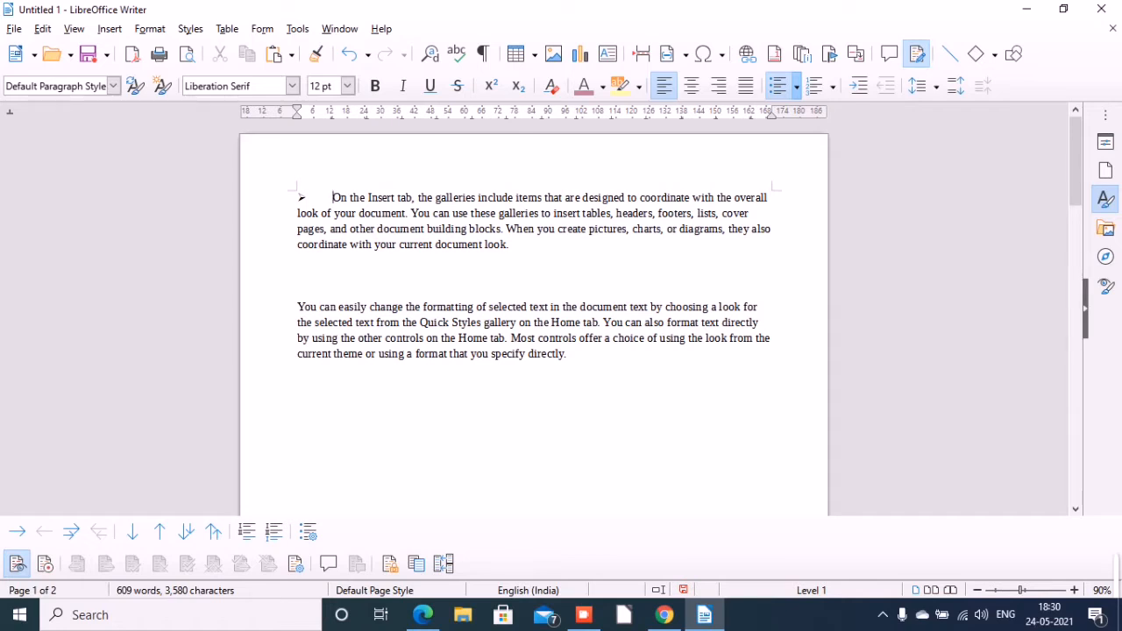
left_click(509, 245)
key("Return")
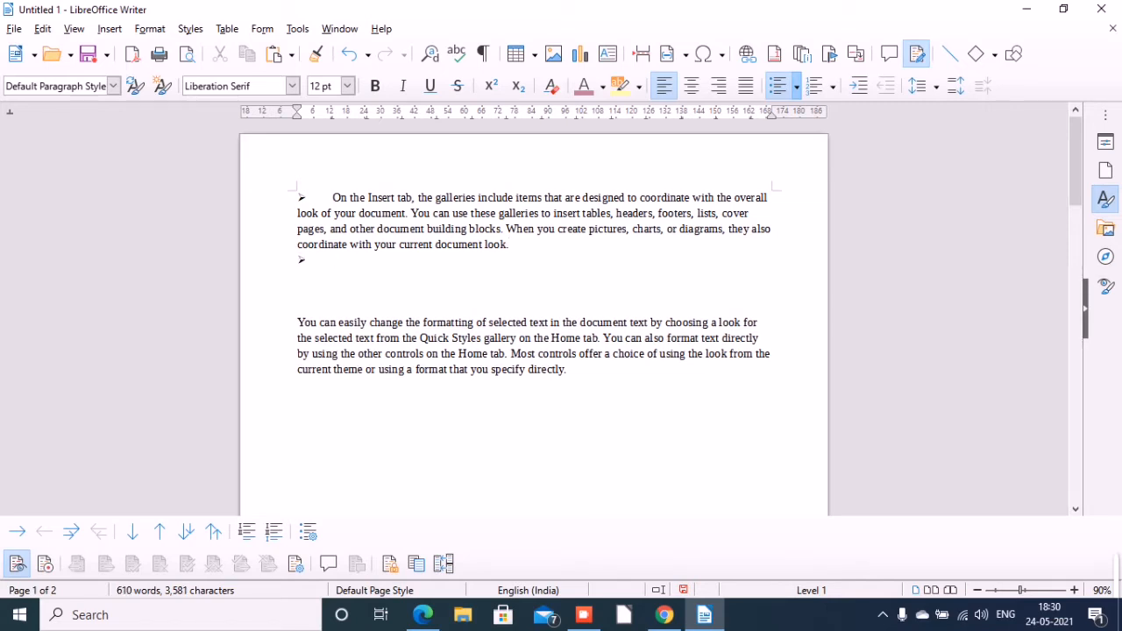
Apply solid diamond bullets to the "You can easily change" paragraph and add an empty bulleted item below it.
left_click(796, 86)
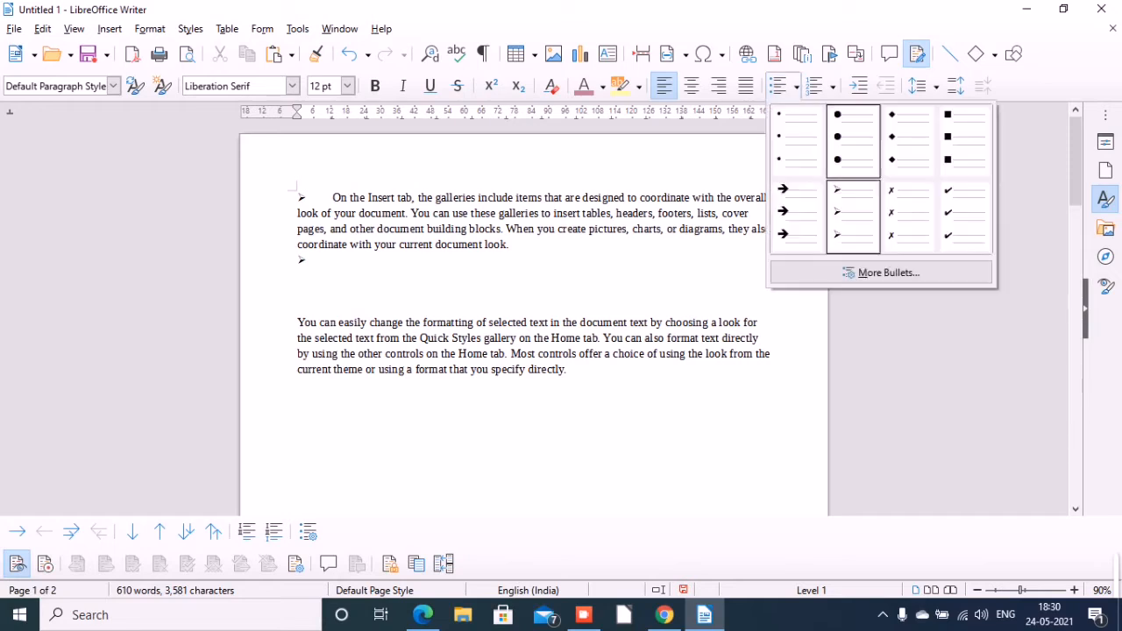
left_click(297, 323)
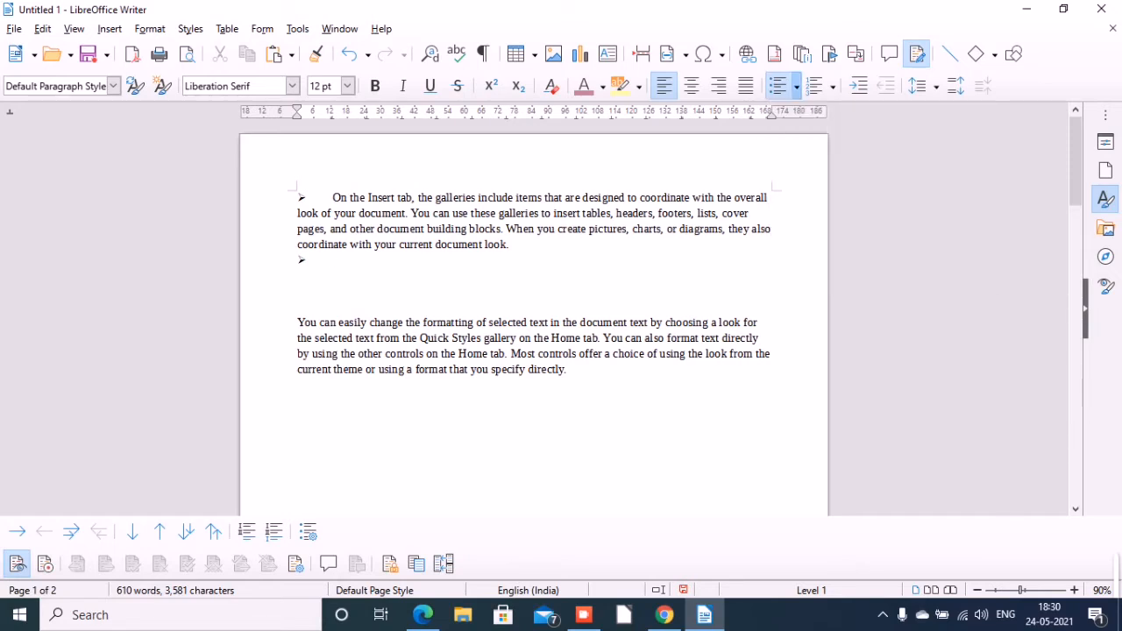
left_click(297, 323)
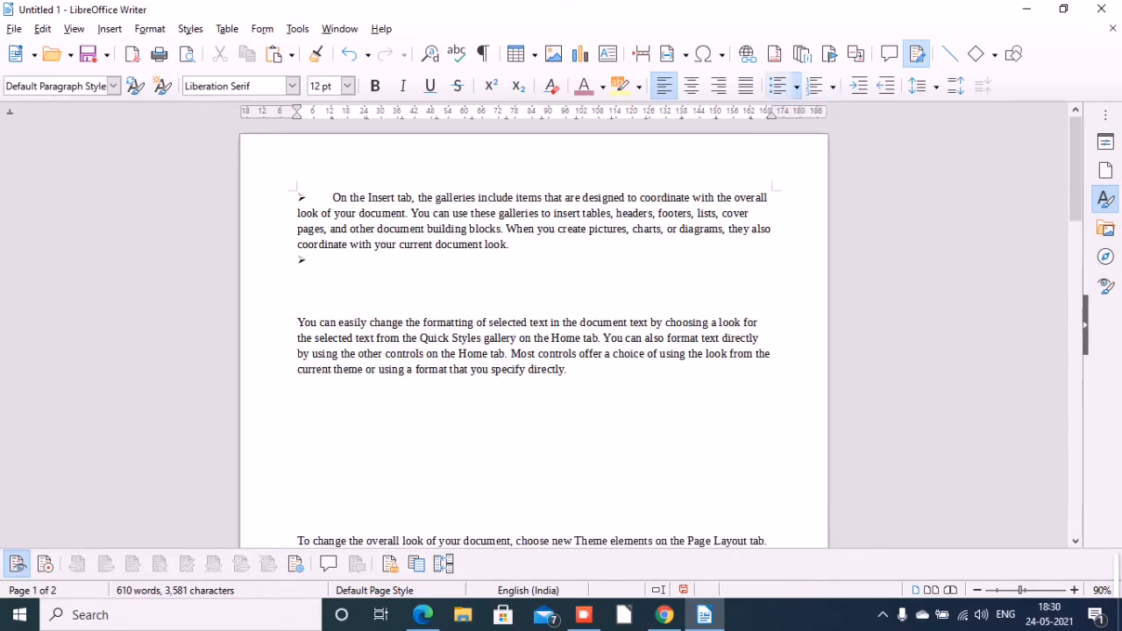
left_click(796, 86)
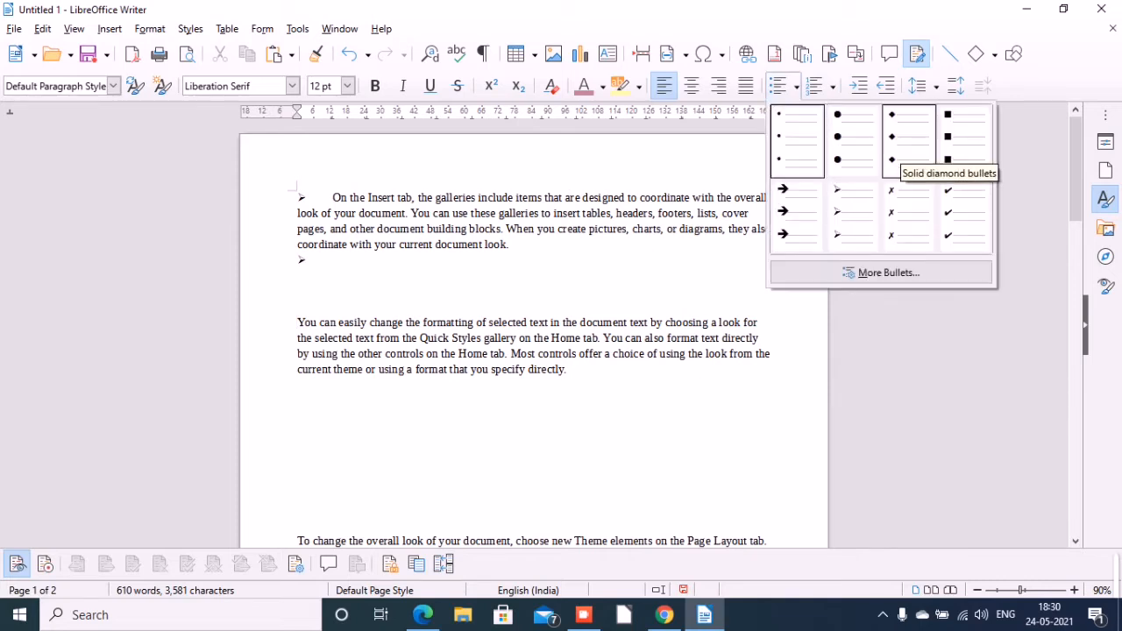
left_click(908, 145)
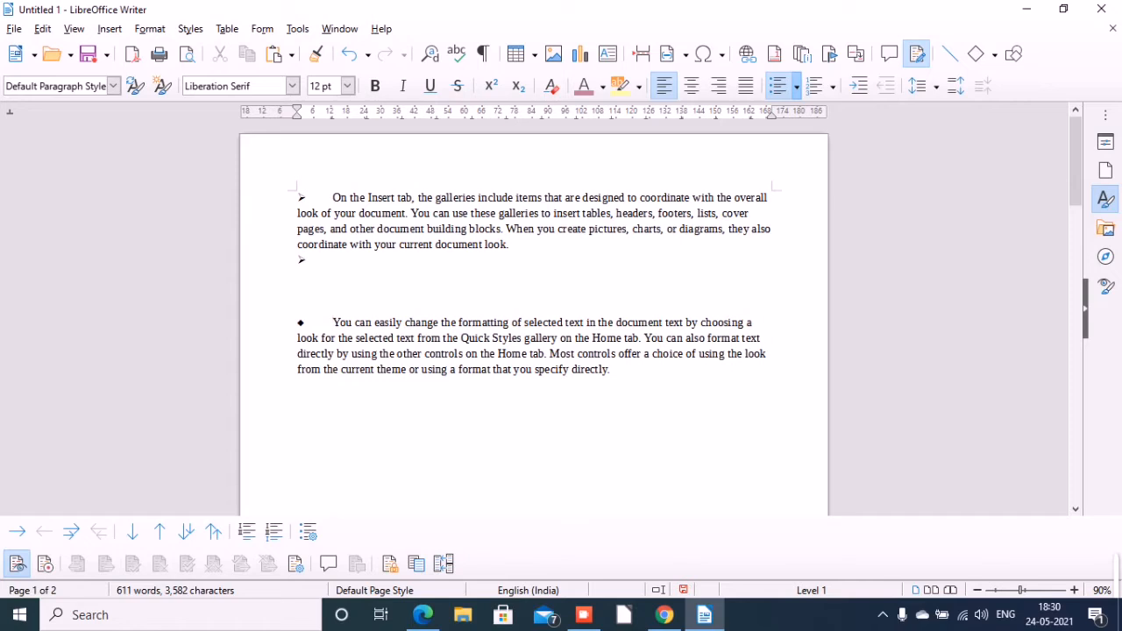
left_click(612, 369)
key("Return")
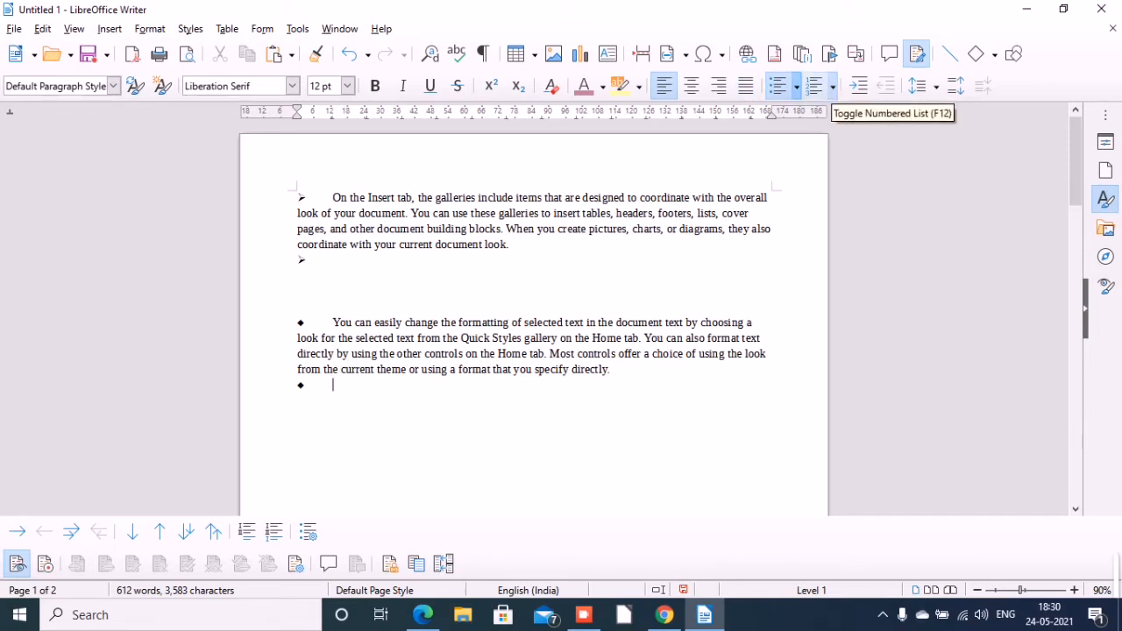
Convert the empty bulleted item below the "You can easily change" paragraph to a numbered item in 1. 2. 3. format.
left_click(816, 86)
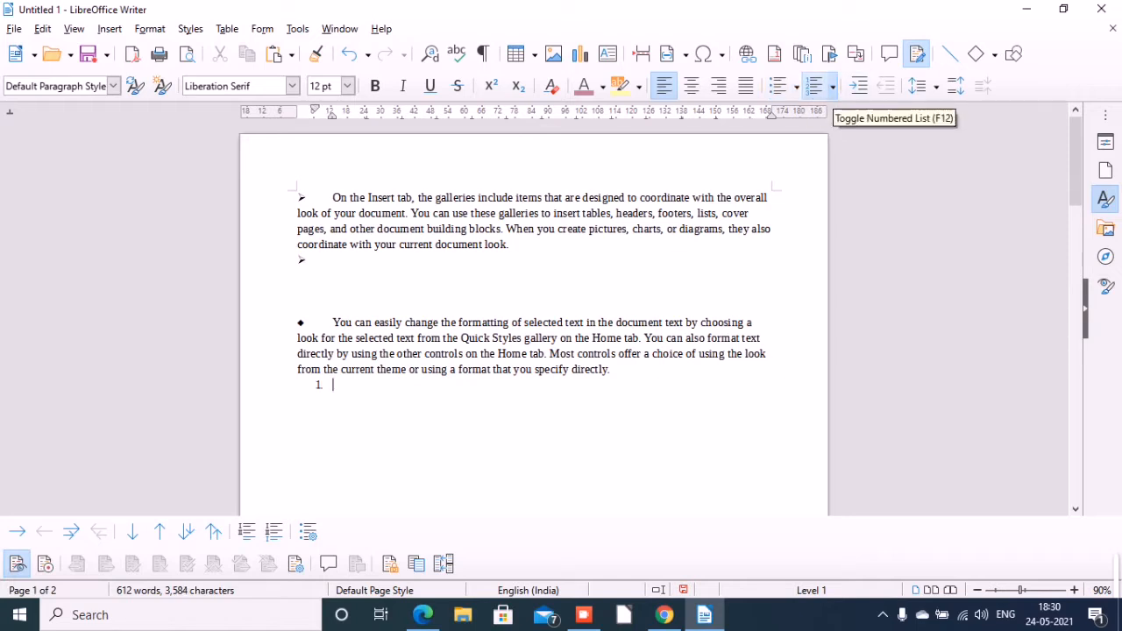
left_click(833, 86)
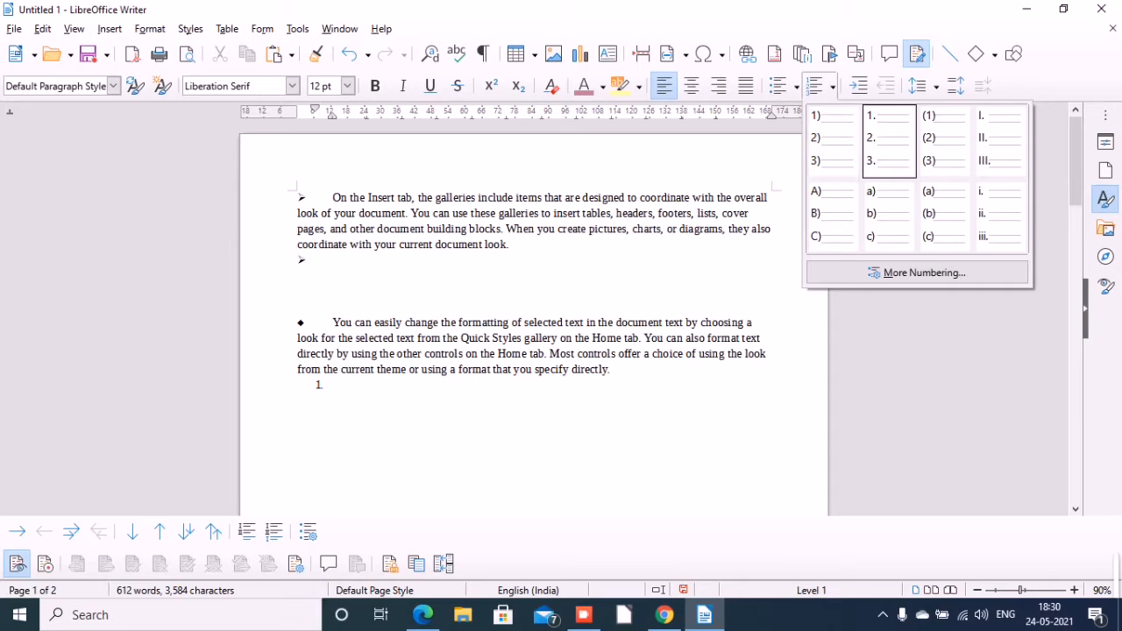
left_click(890, 140)
Apply 1. 2. 3. numbering to the paragraph beginning "To change the overall look of your document".
scroll(534, 315, "down", 3)
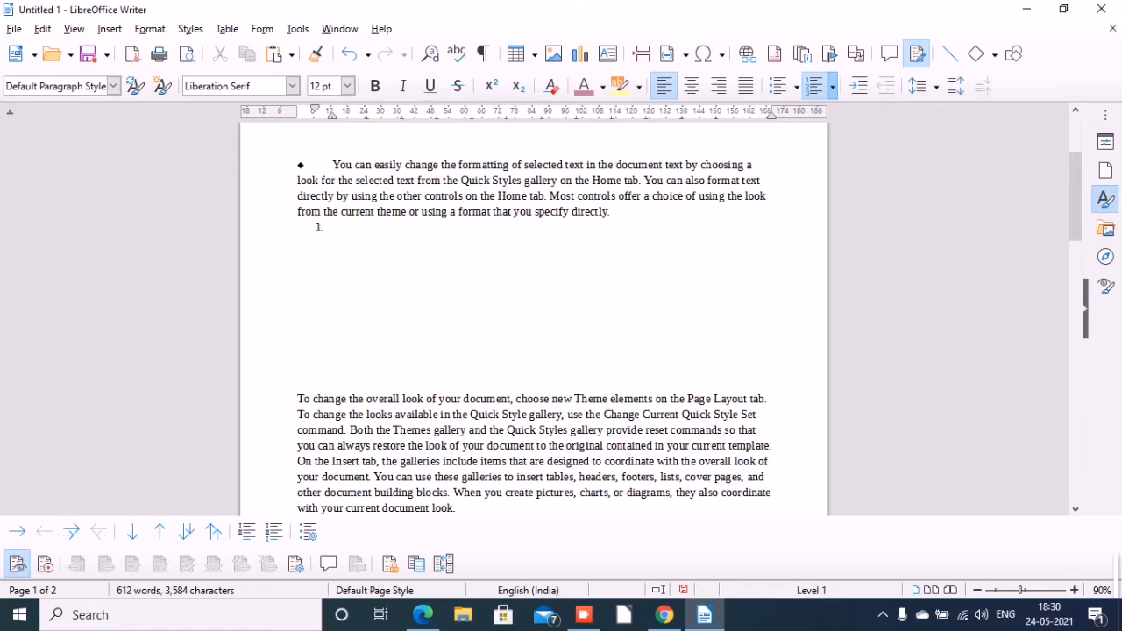
left_click(299, 384)
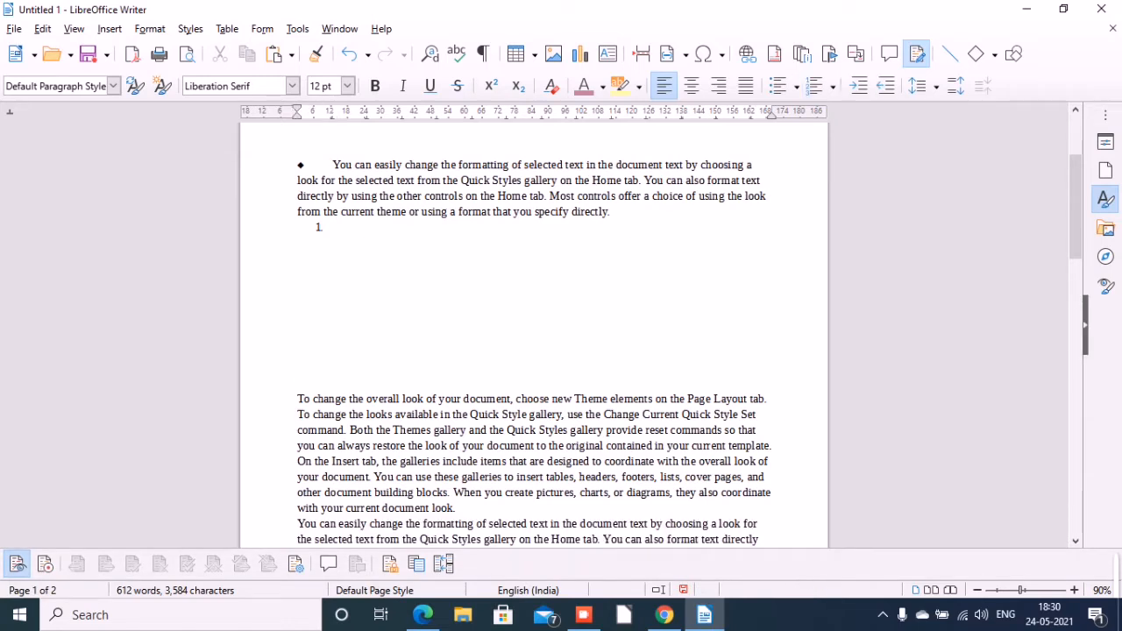
left_click(298, 399)
left_click(832, 86)
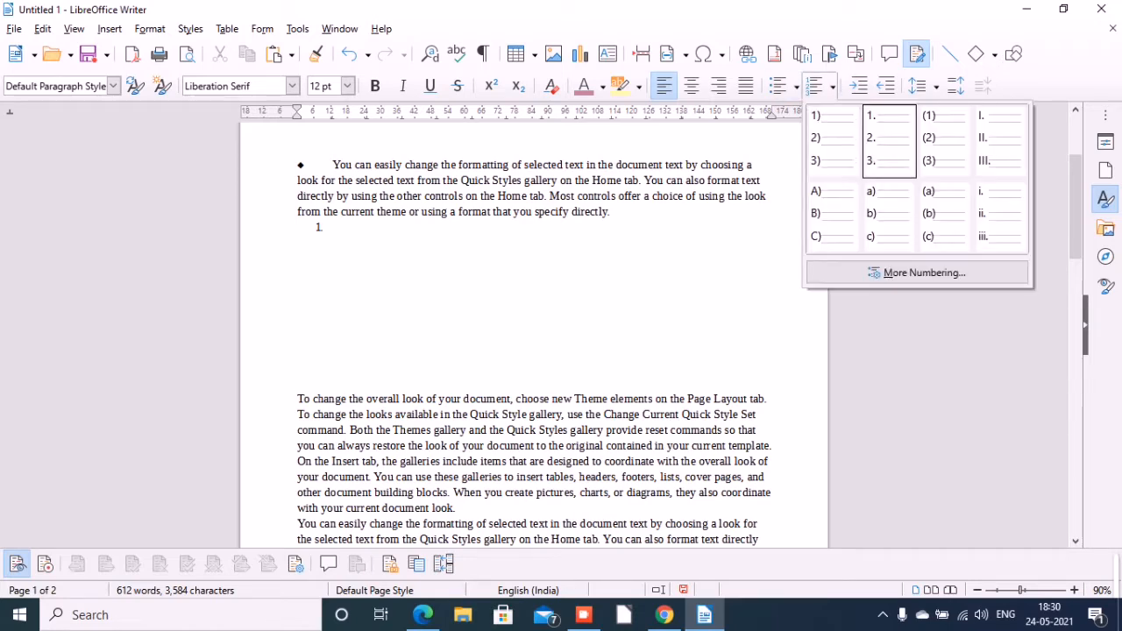
left_click(888, 138)
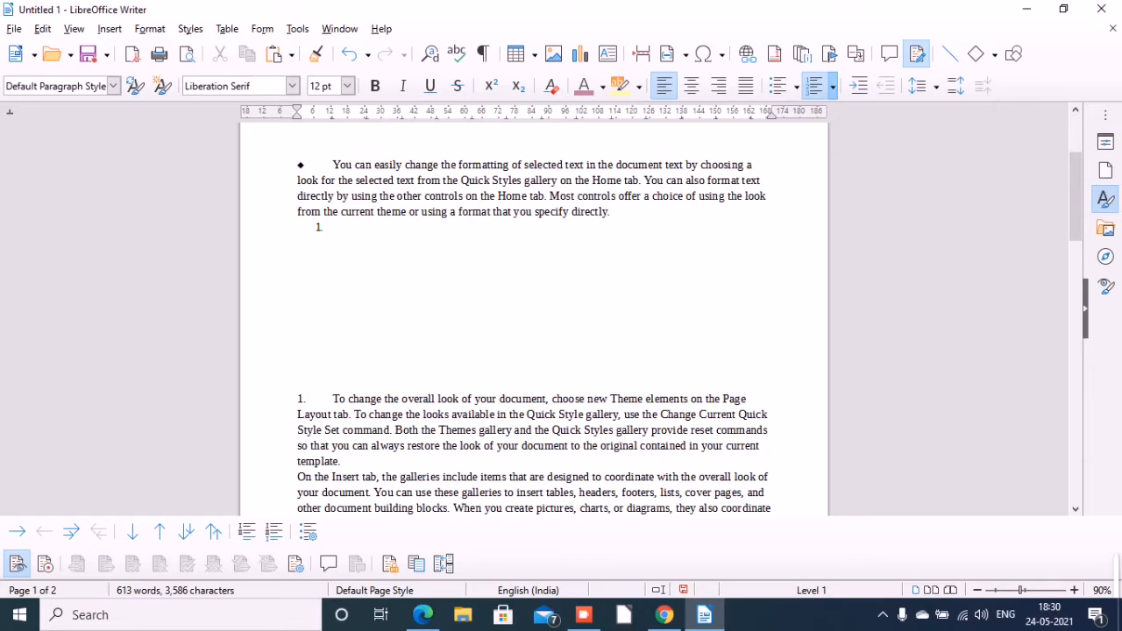
Add an empty numbered item after the "To change the overall look" paragraph and remove its number.
left_click(341, 461)
key("Return")
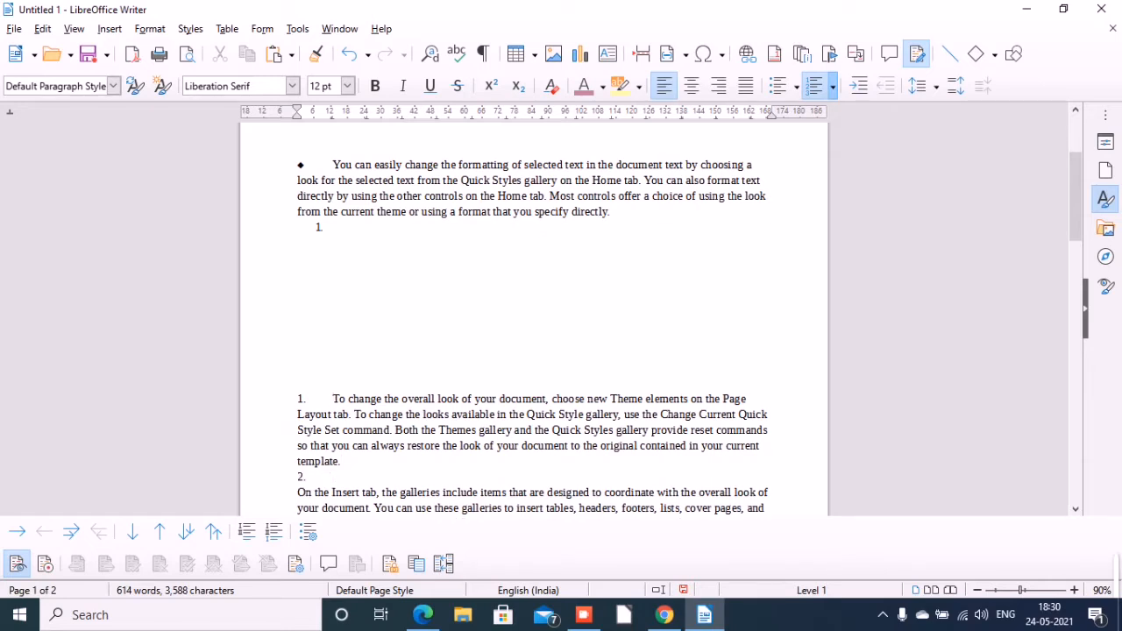
key("BackSpace")
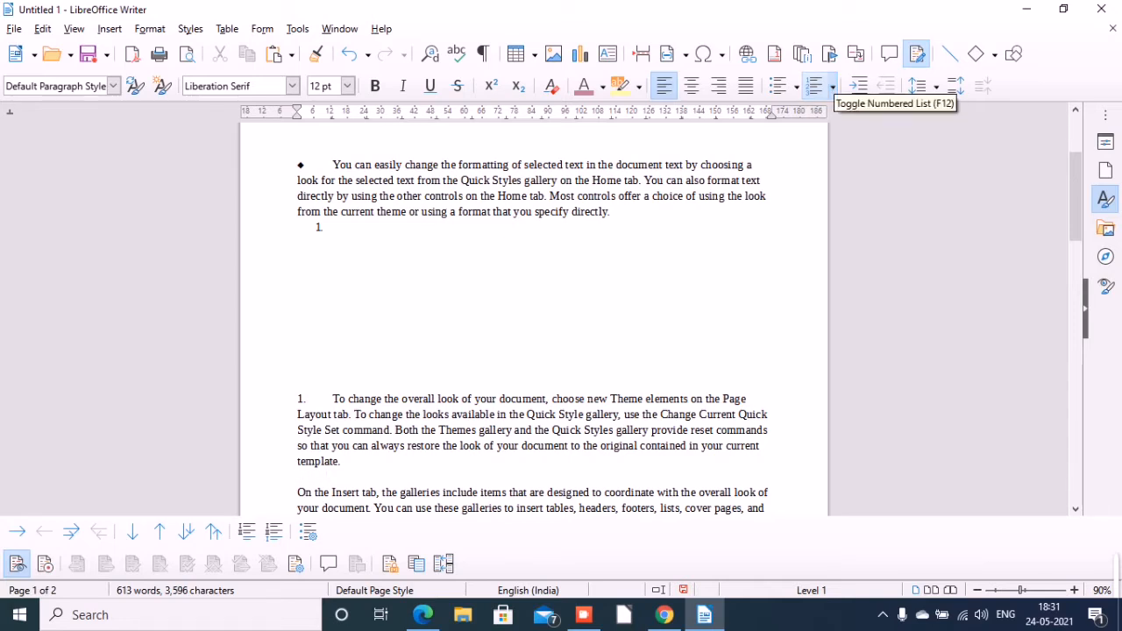
Change the numbering of the "To change the overall look" list to lowercase letters a) b) c).
left_click(833, 86)
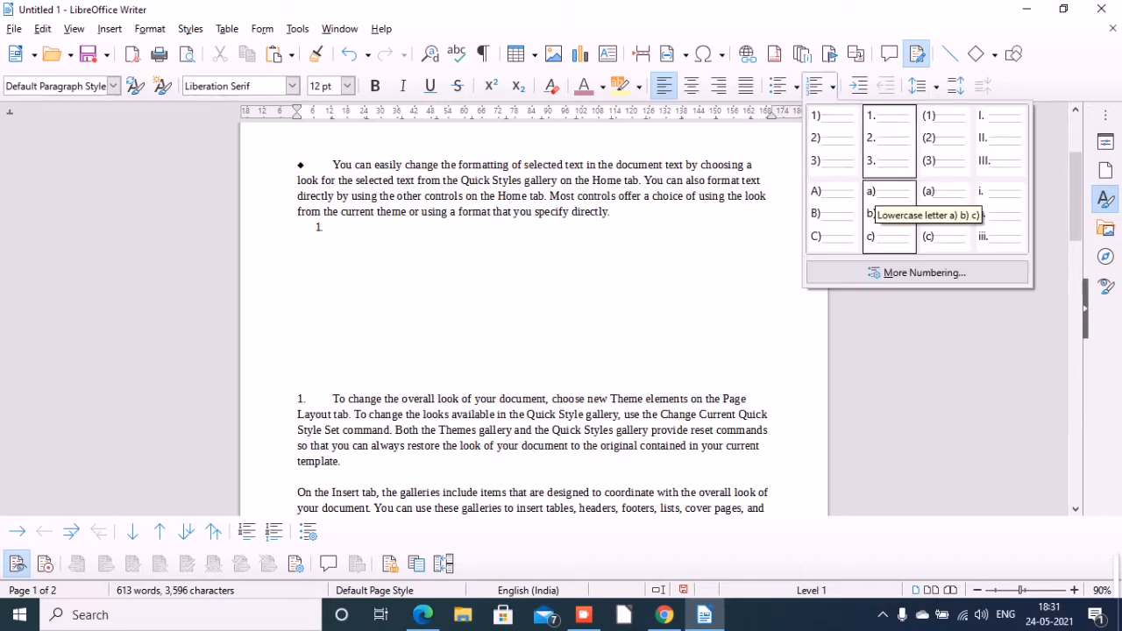
left_click(883, 210)
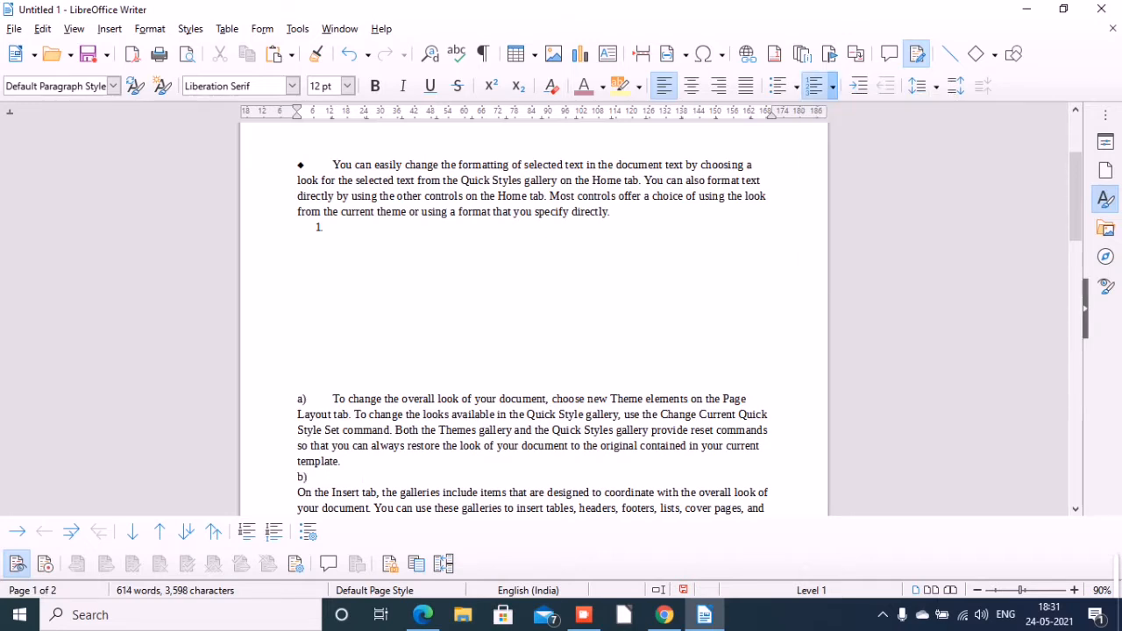
left_click(334, 399)
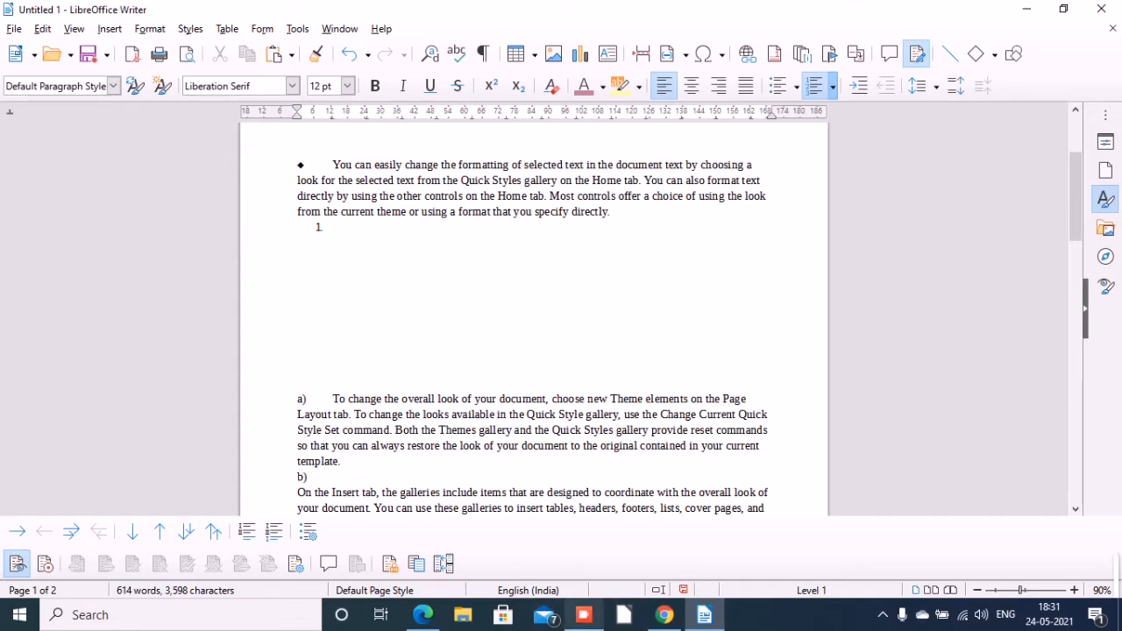
Reapply the 1. 2. 3. numbering format to the now unnumbered "To change the overall look" paragraph.
left_click(583, 614)
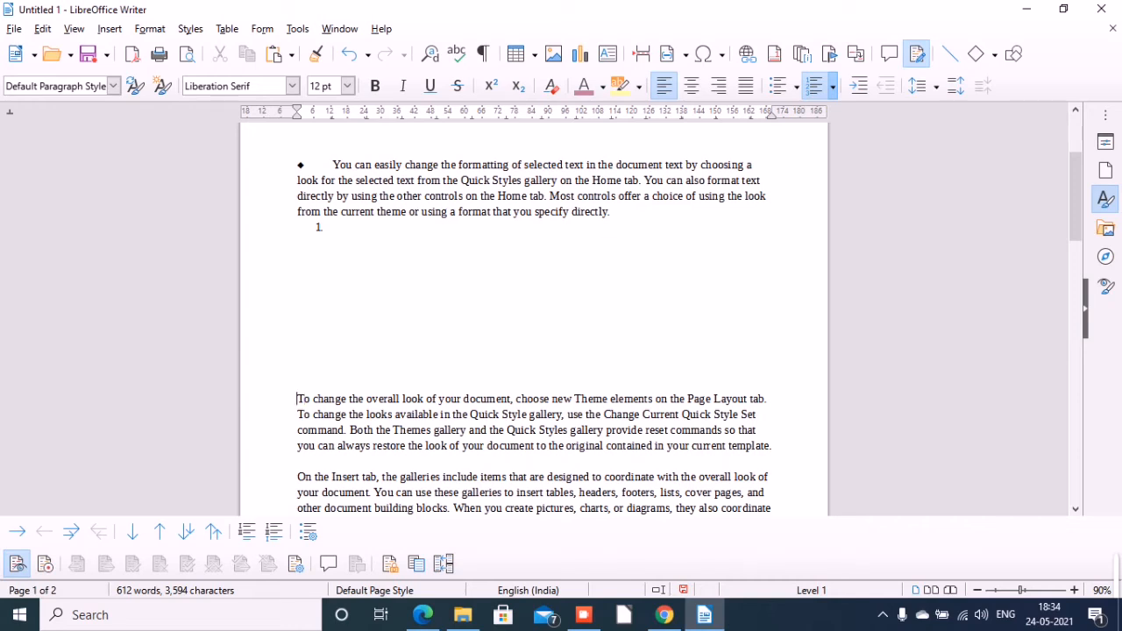
left_click(833, 86)
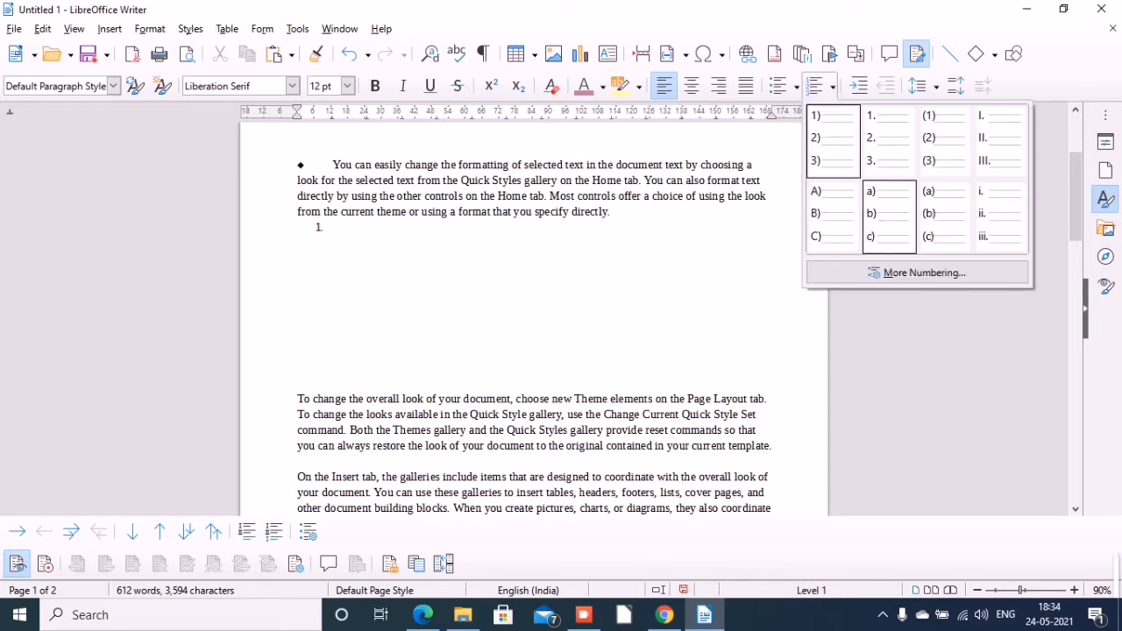
left_click(889, 140)
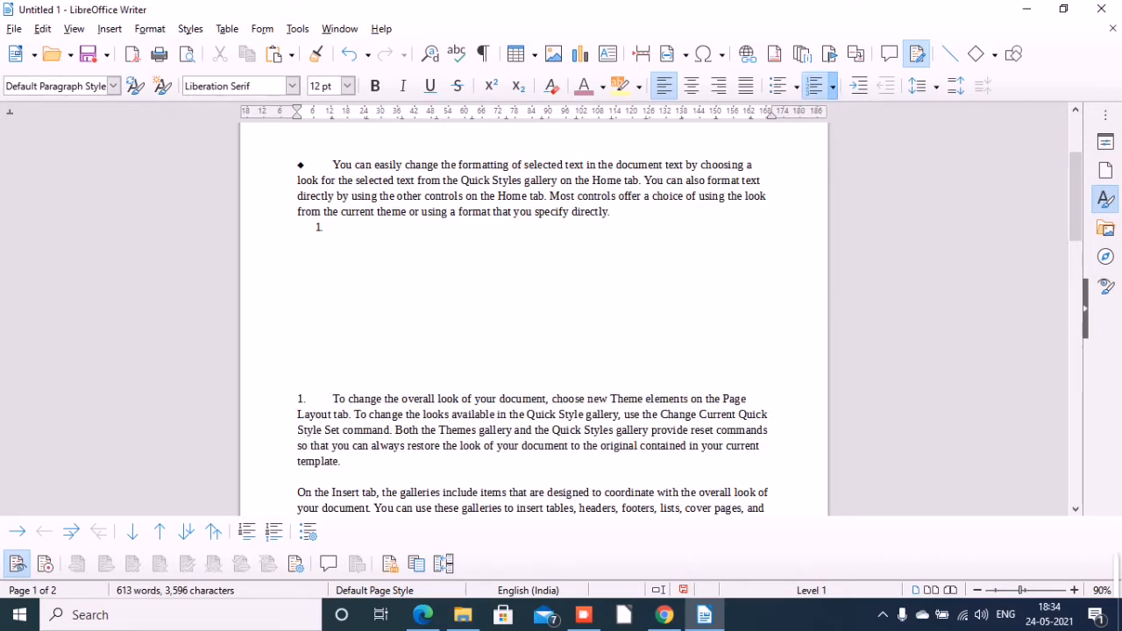
Add an unnumbered line after the "To change the overall look" paragraph and apply lowercase a) b) c) lettering to it.
left_click(342, 461)
key("Return")
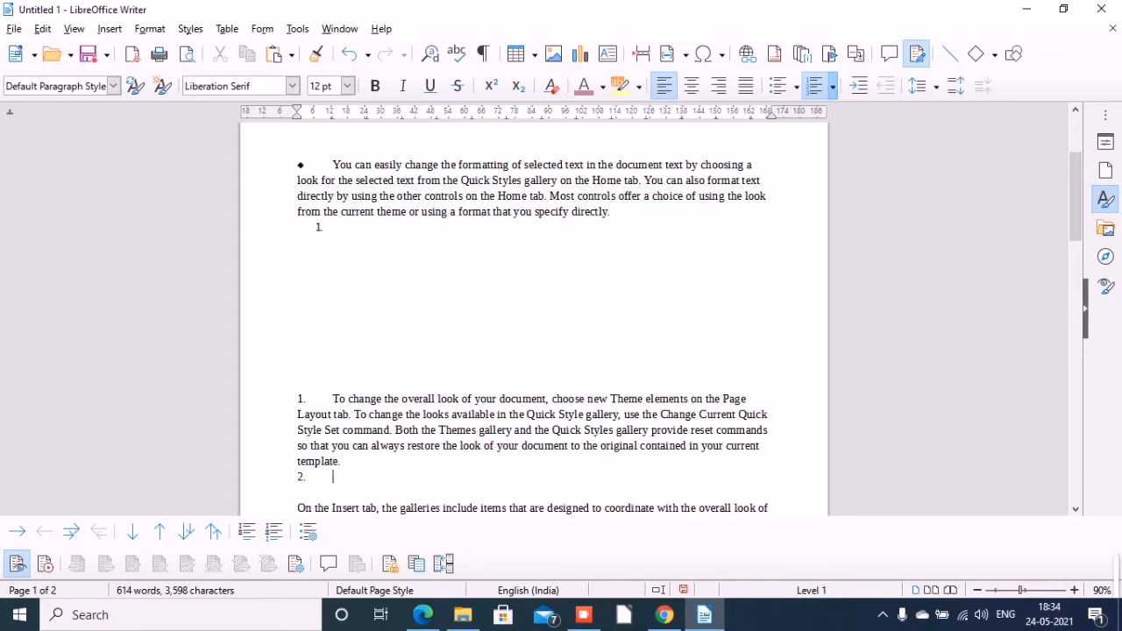
key("Return")
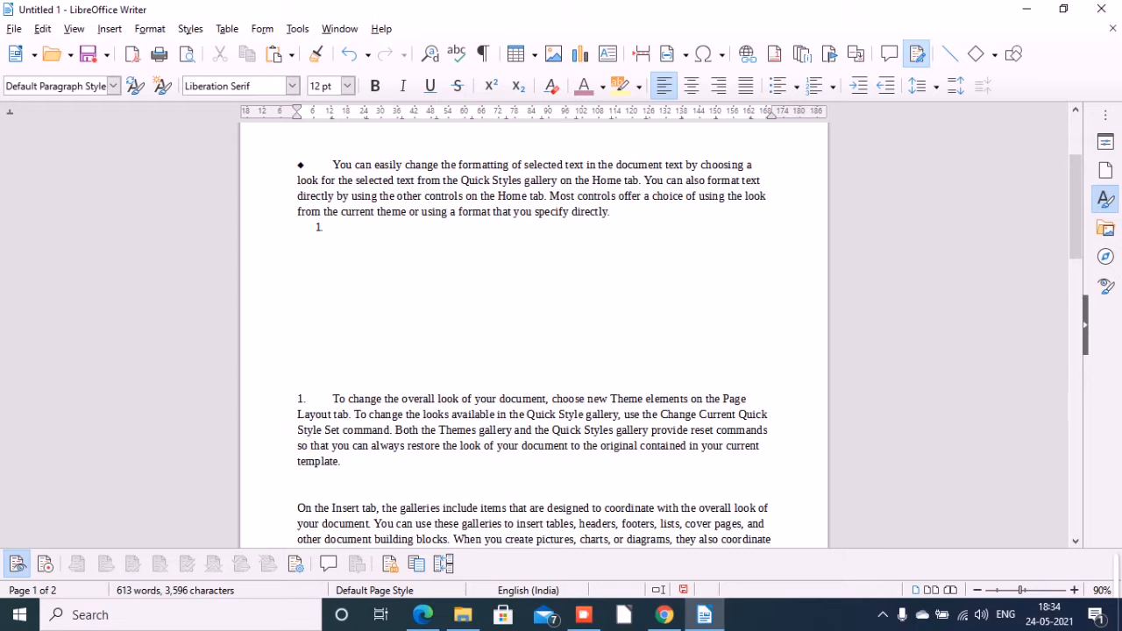
left_click(833, 86)
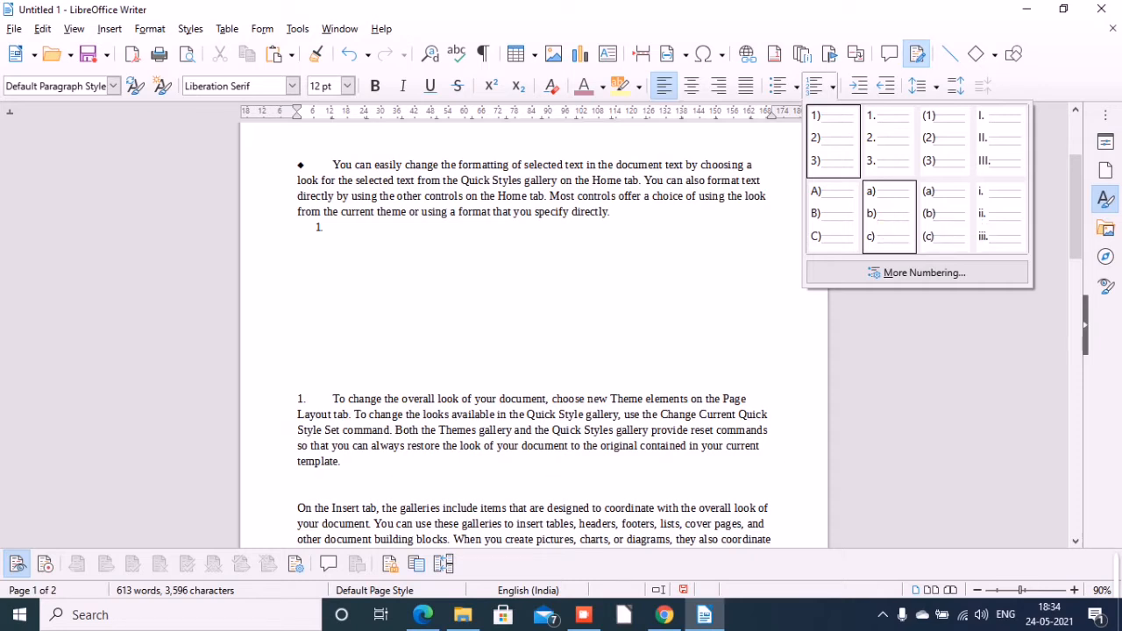
left_click(889, 216)
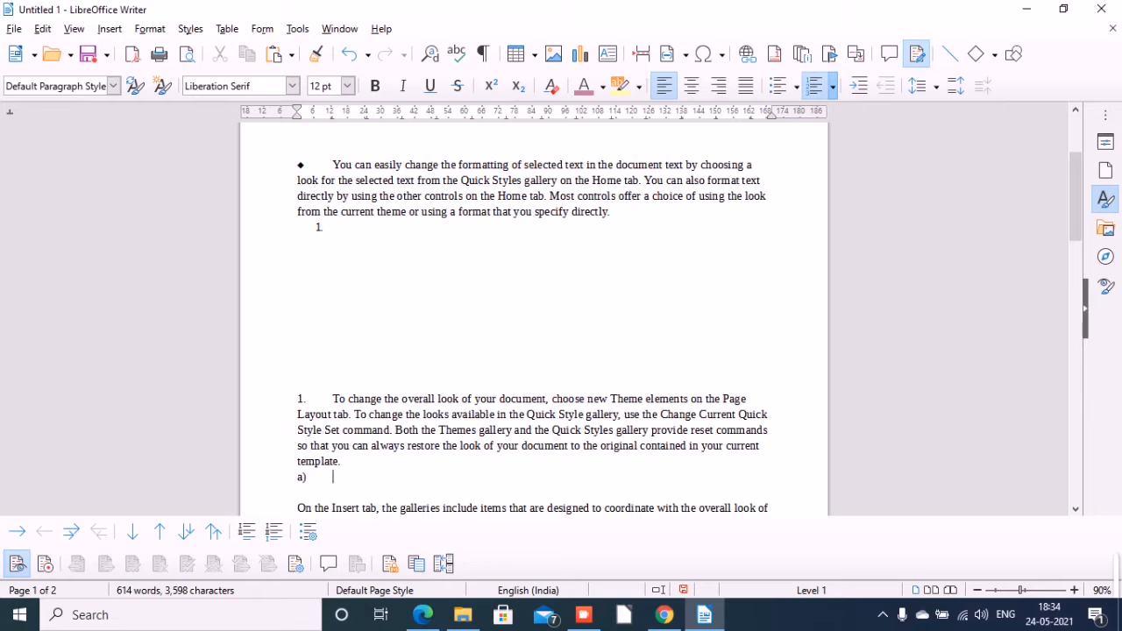
Enter the lettered list items HELLO, CAT and BAT, and end the list after BAT.
type("HELLO")
key("Return")
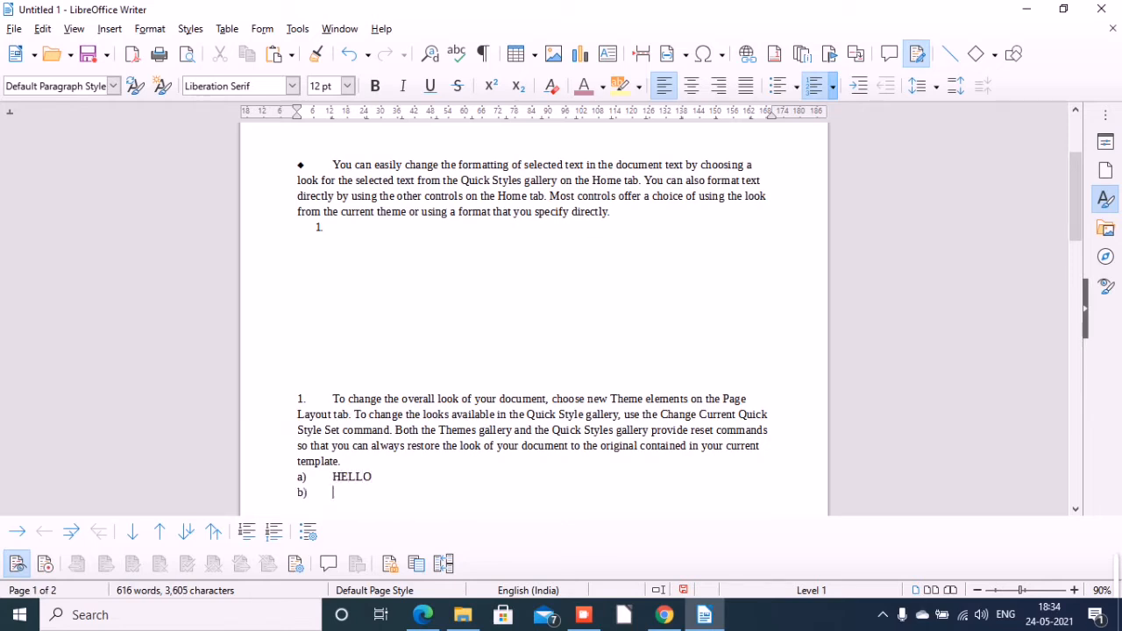
type("CAT")
key("Return")
type("BAT")
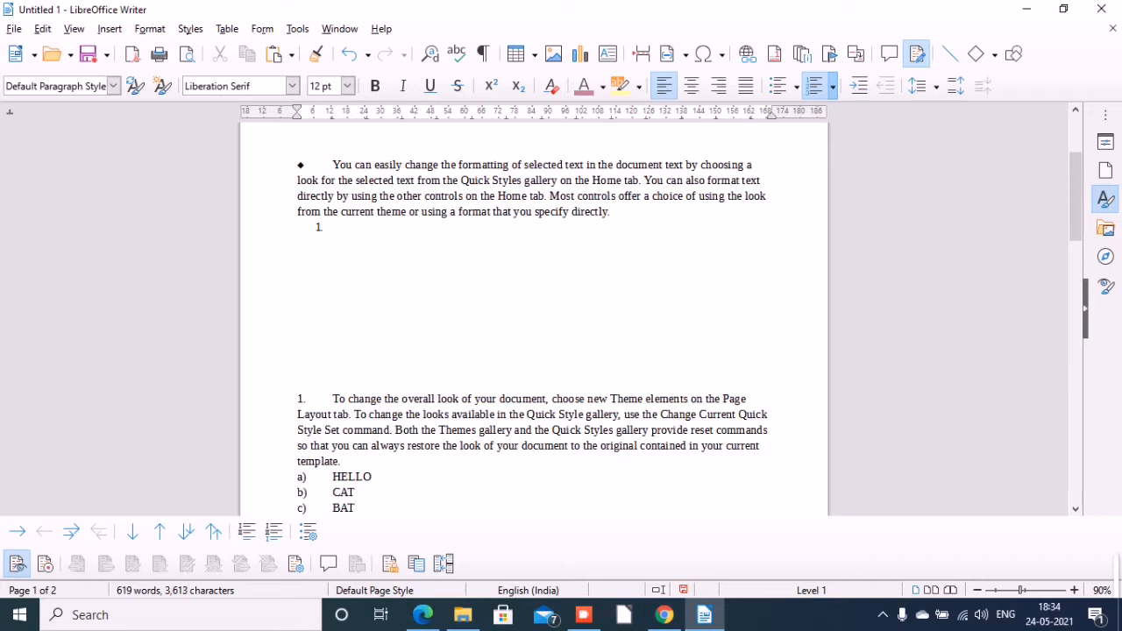
key("Return")
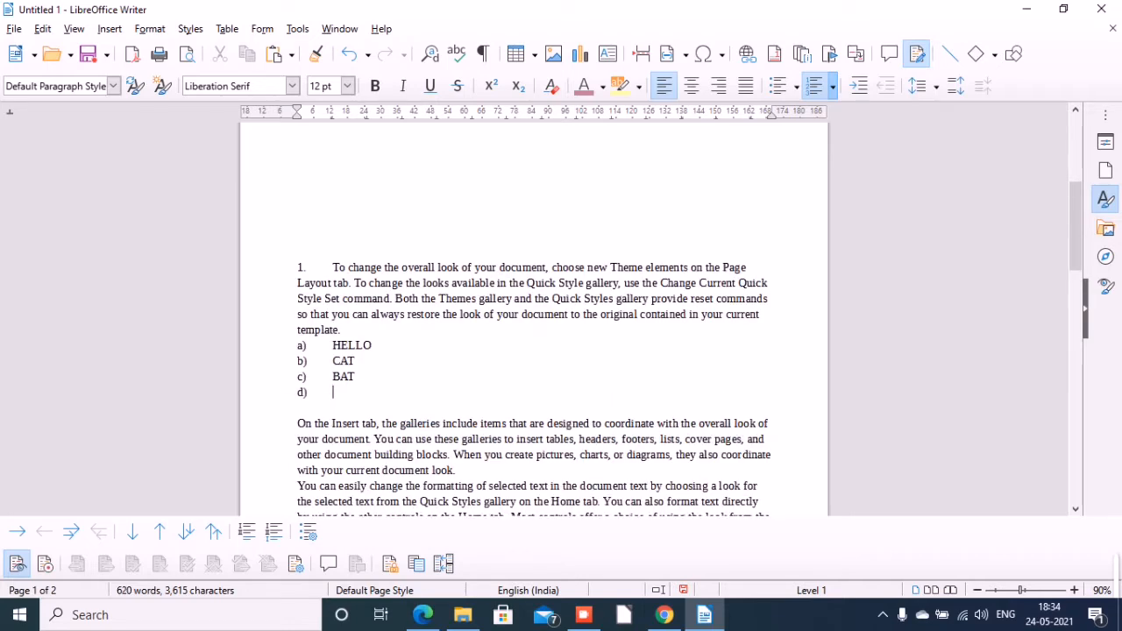
key("Return")
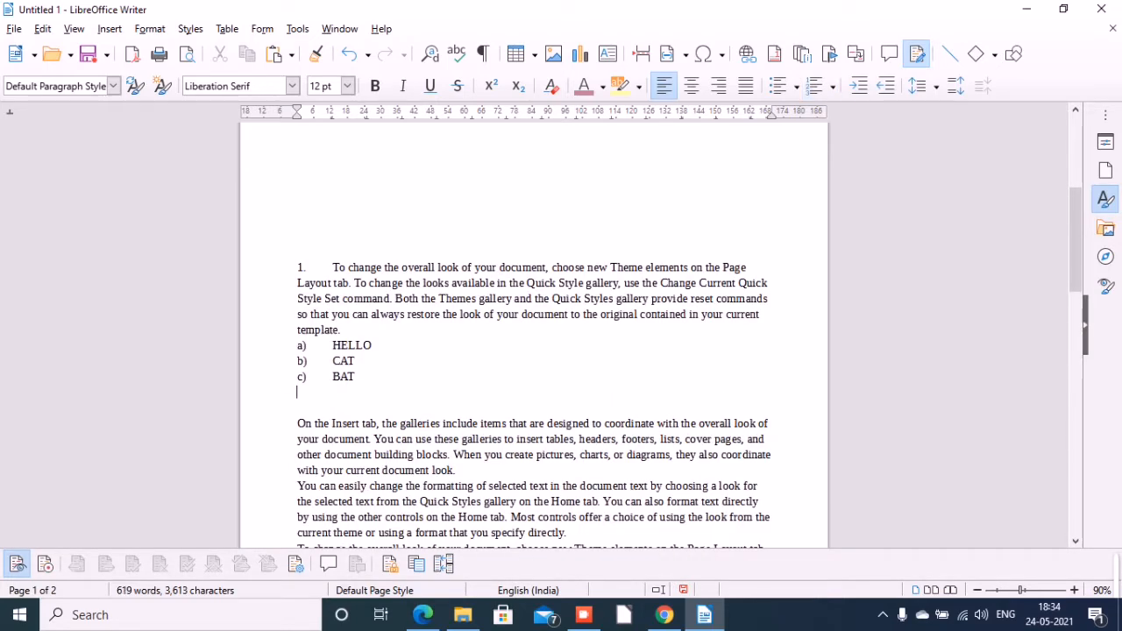
left_click(833, 86)
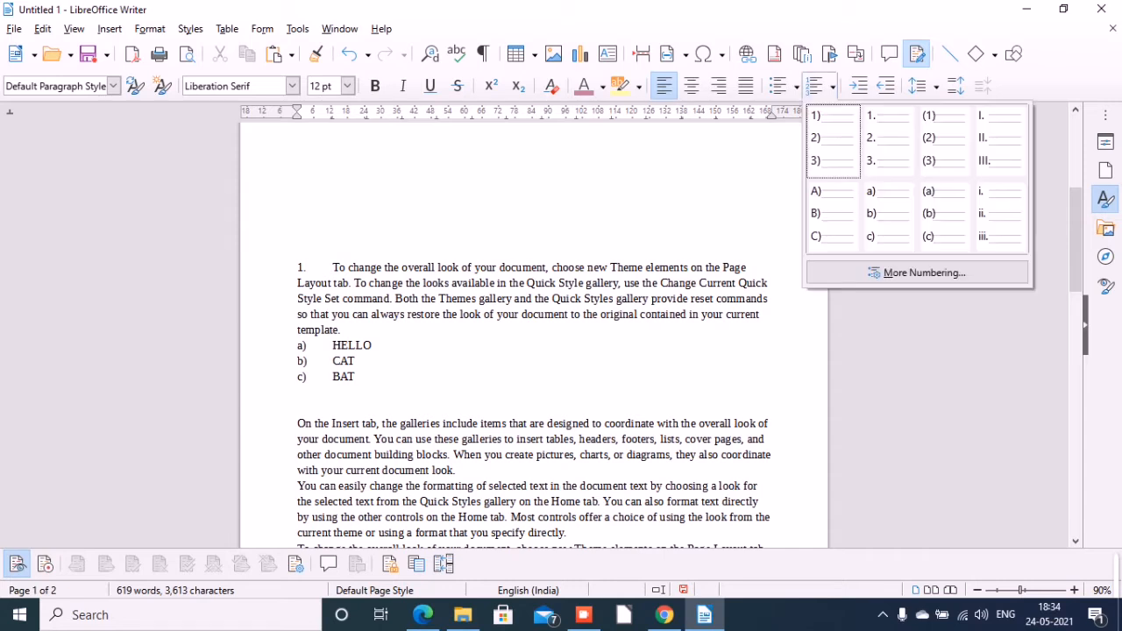
left_click(889, 138)
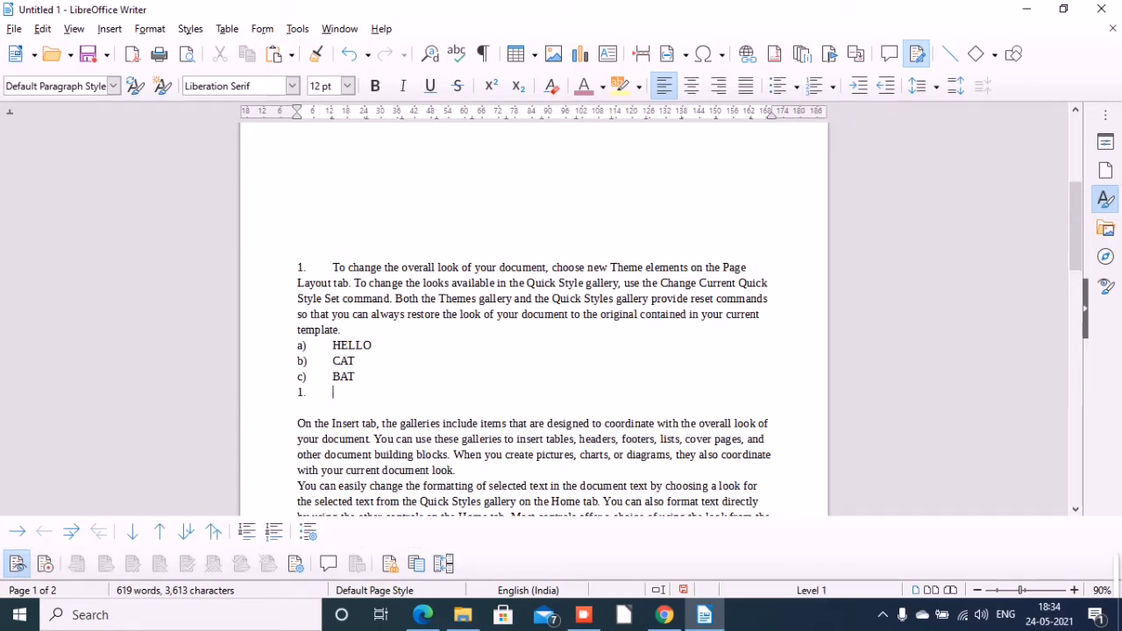
key("BackSpace")
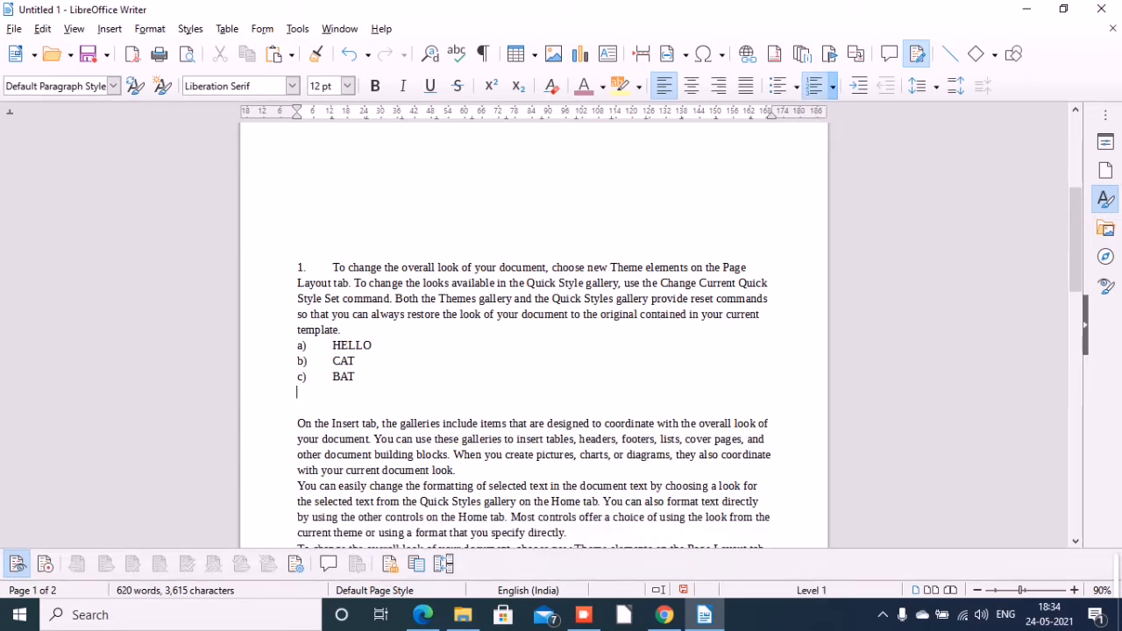
Add two empty lines below the HELLO, CAT, BAT list.
key("Return")
key("Return")
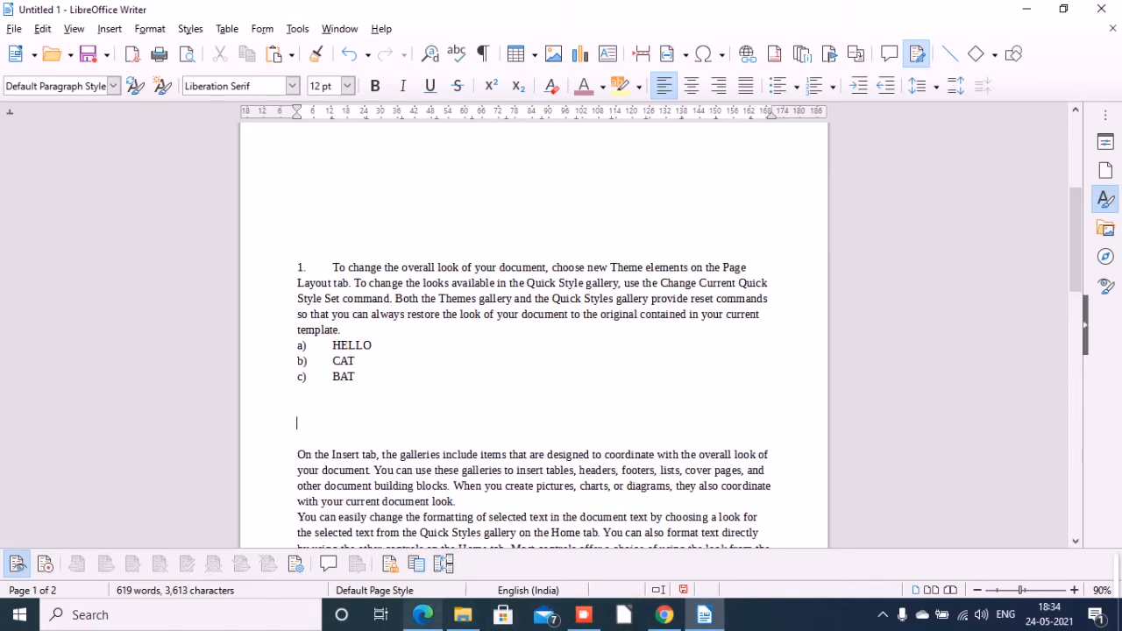
Switch to the textbook PDF in Microsoft Edge, read the section on assigning colour, border and background, and return to Writer.
left_click(423, 615)
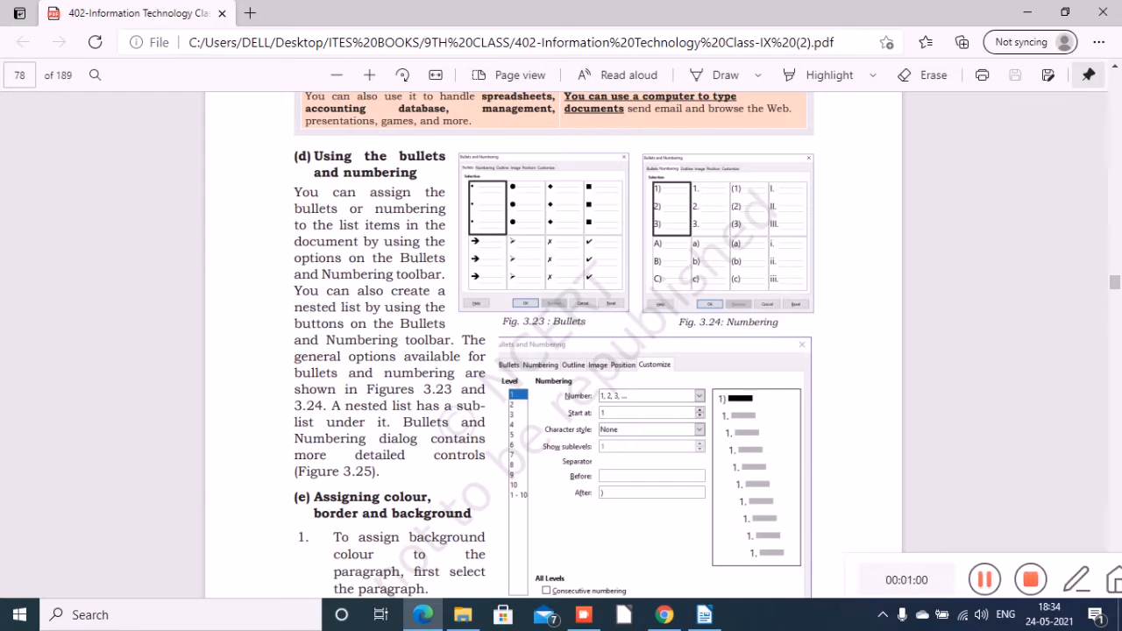
scroll(553, 350, "down", 5)
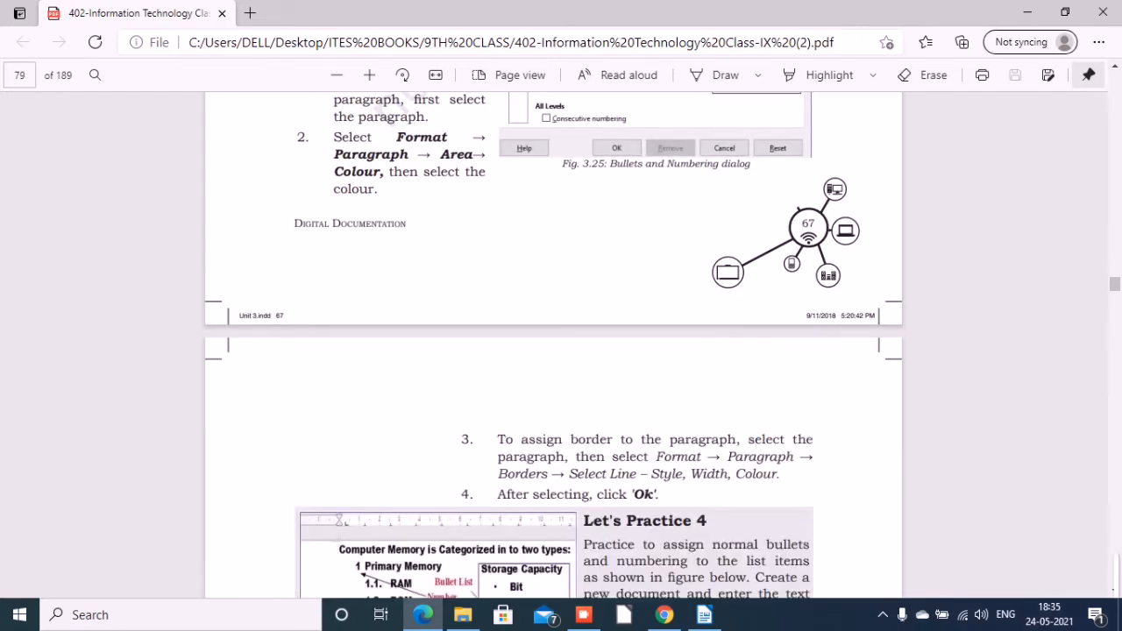
scroll(552, 351, "up", 5)
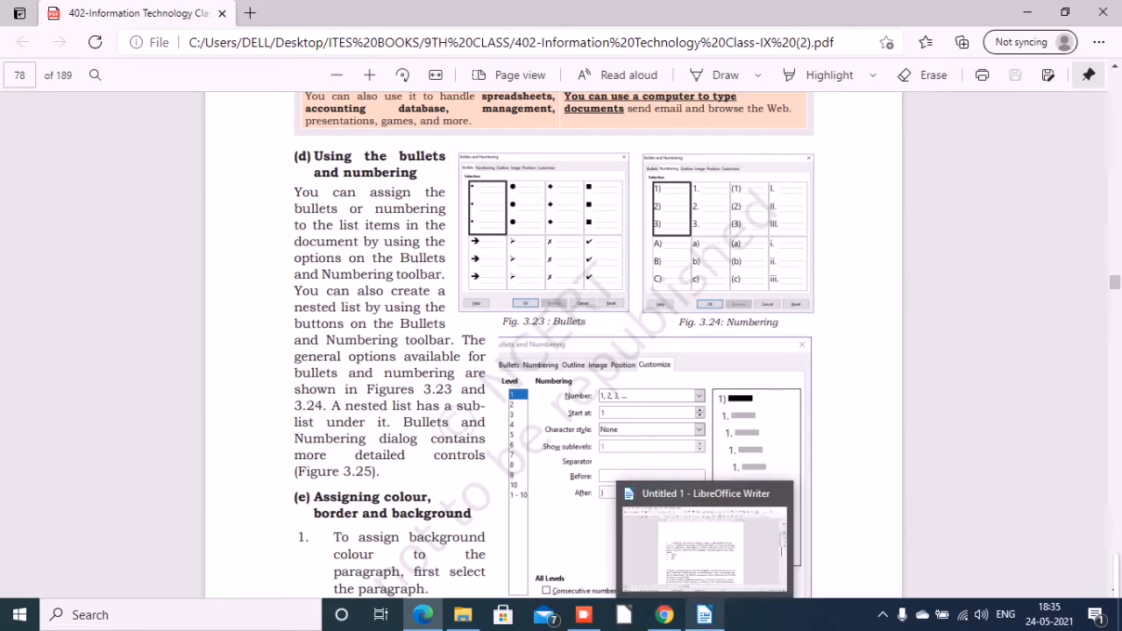
left_click(704, 614)
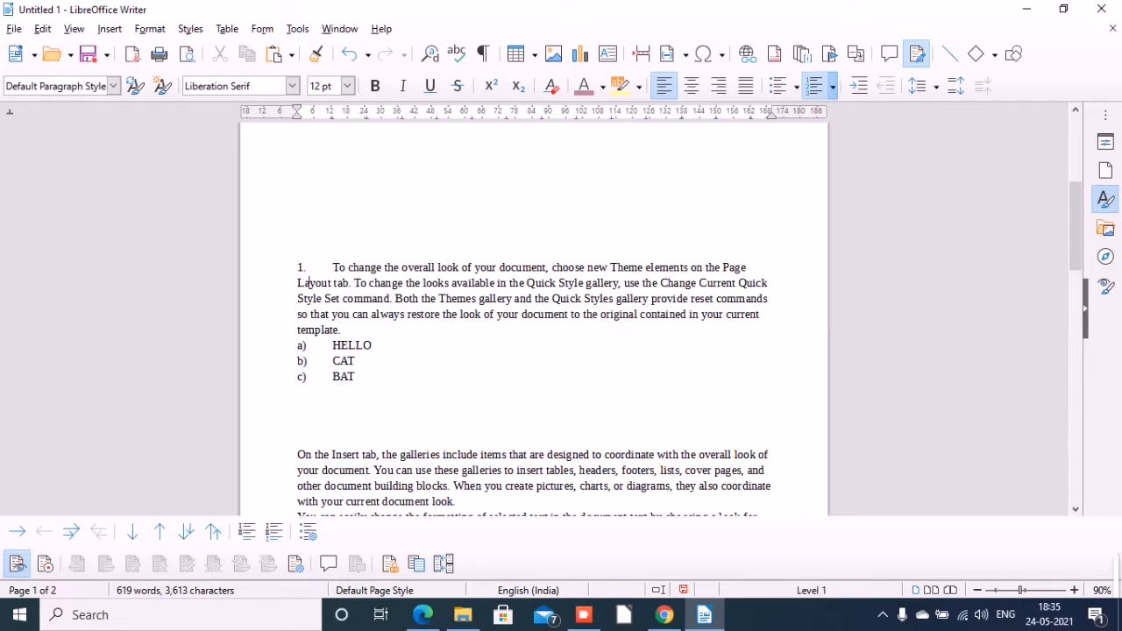
Set the background area of the "To change the overall look" paragraph to the colour Light Blue 2.
left_click(150, 29)
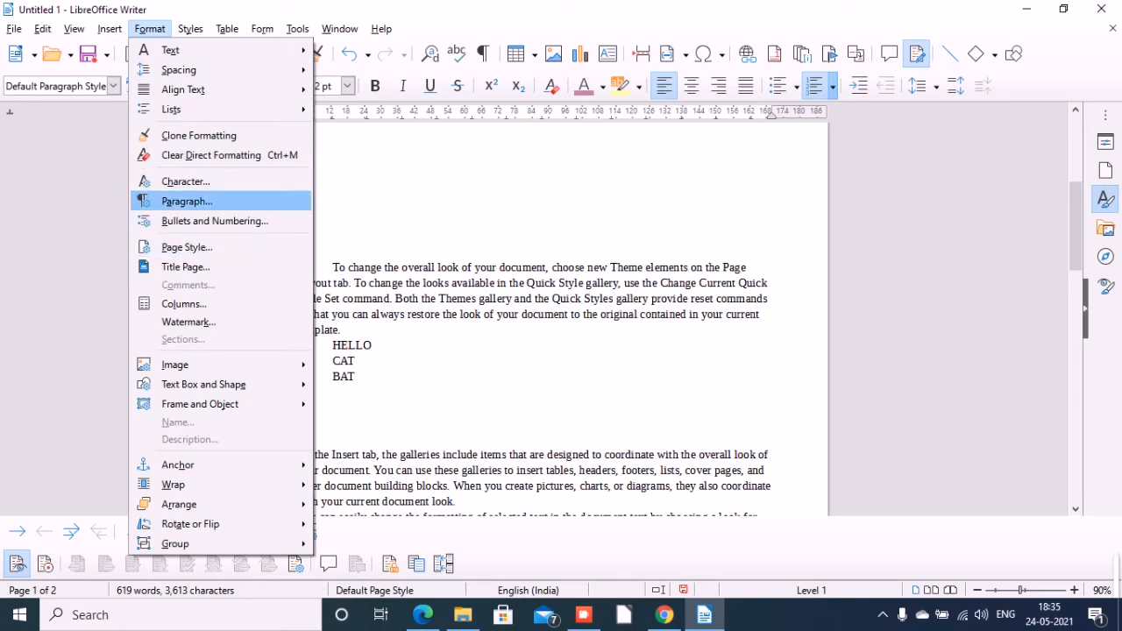
left_click(187, 201)
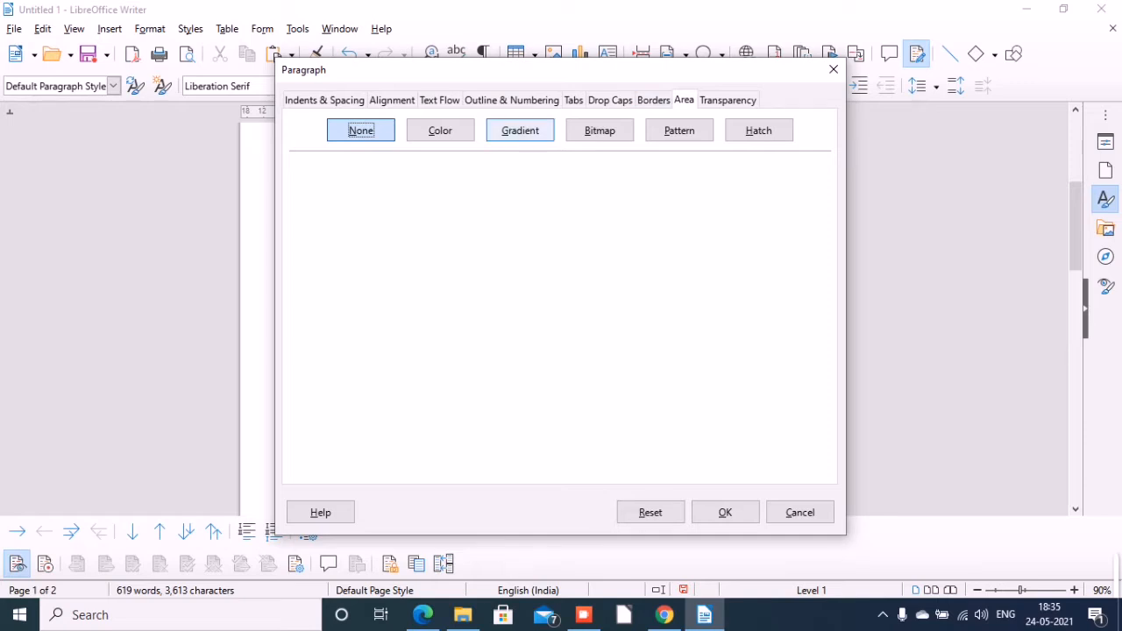
left_click(440, 129)
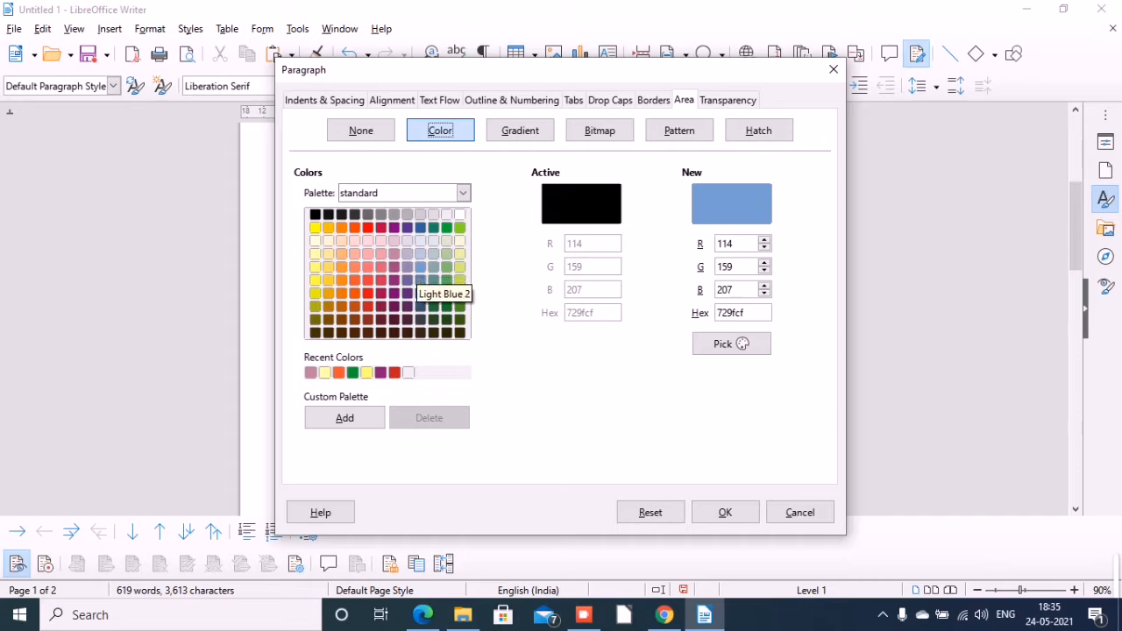
left_click(421, 266)
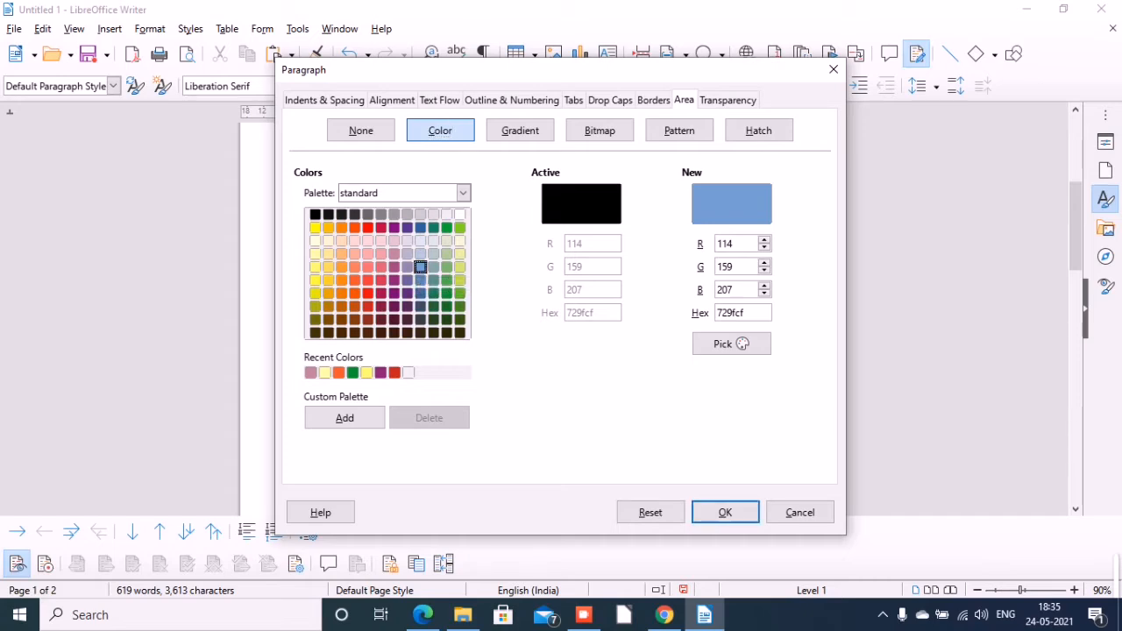
key("Return")
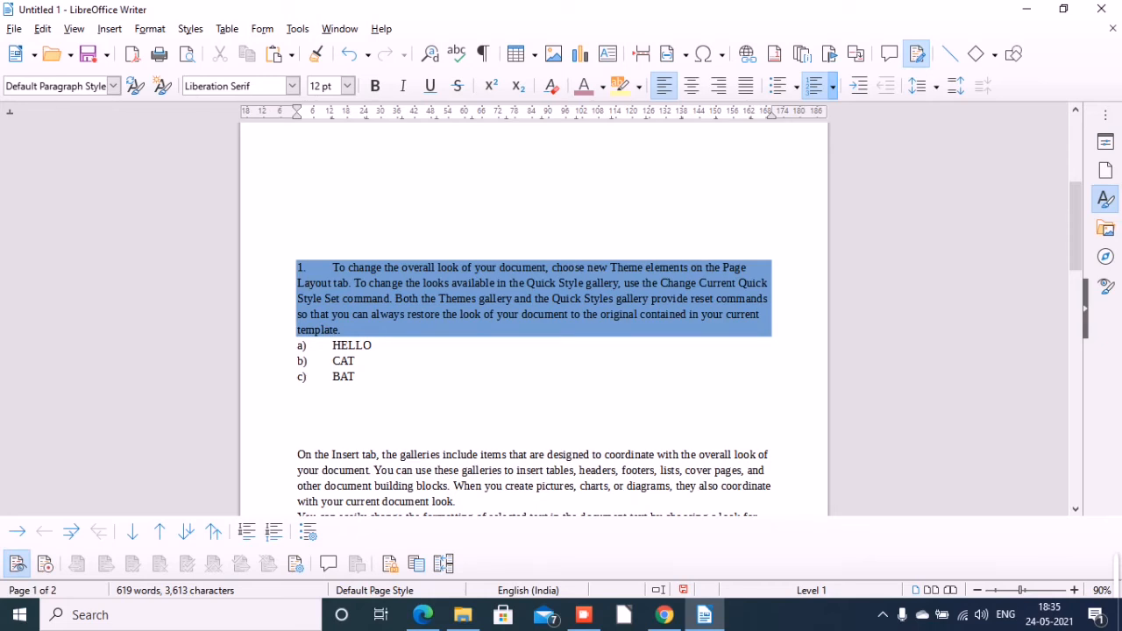
Review the paragraph formatting options for indents and spacing, alignment, text flow, outline, tabs, drop caps, borders, area and transparency.
mouse_move(423, 615)
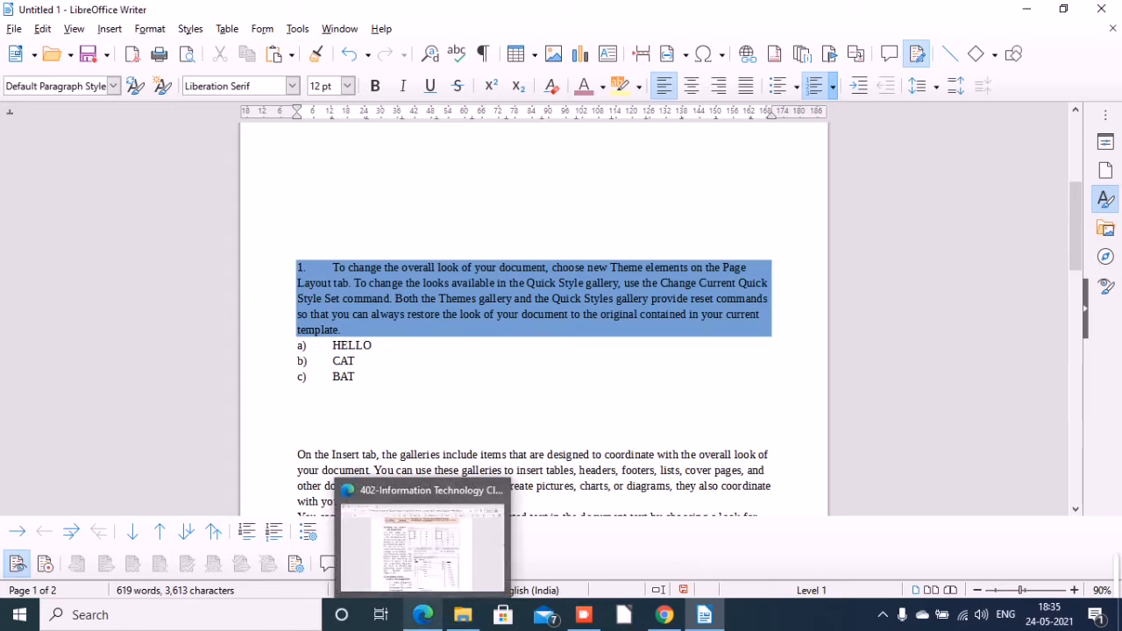
left_click(150, 29)
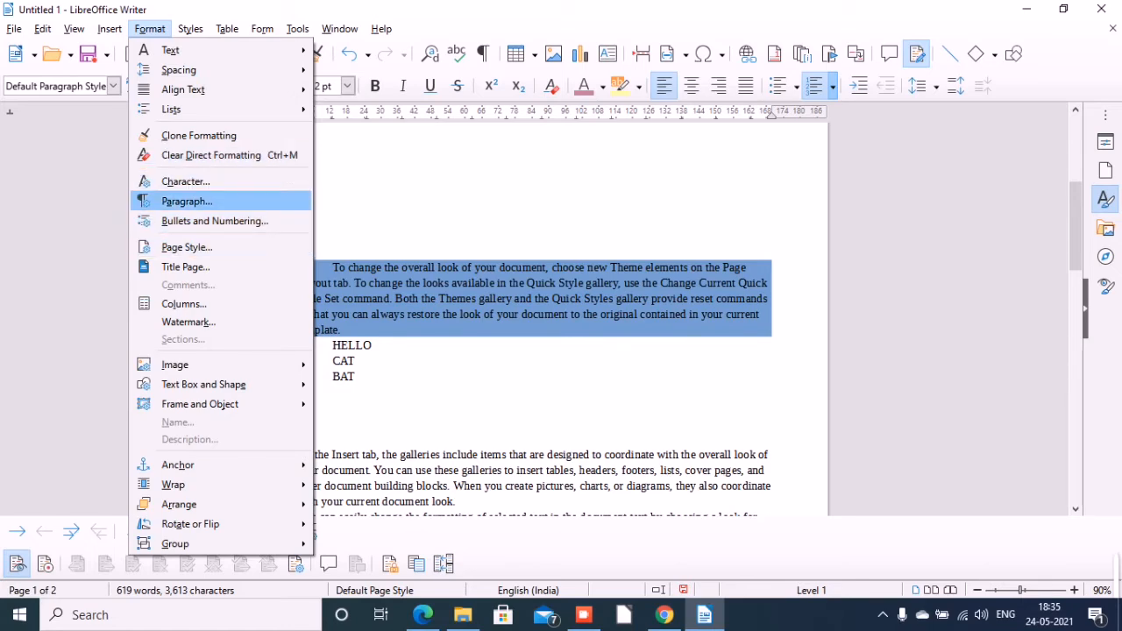
left_click(187, 202)
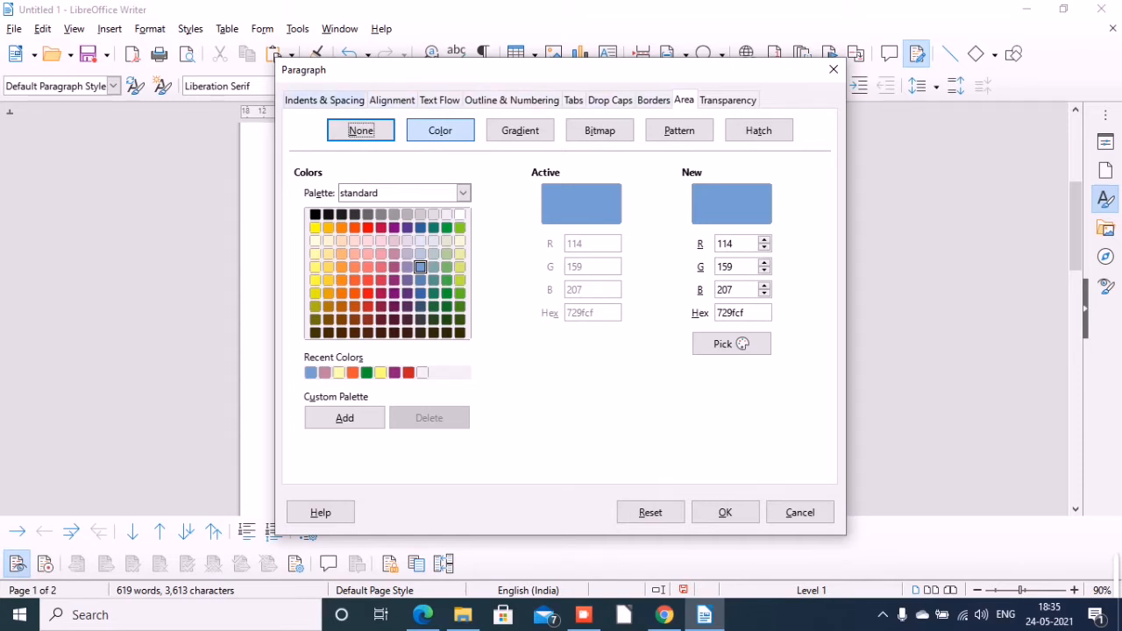
left_click(325, 100)
left_click(391, 100)
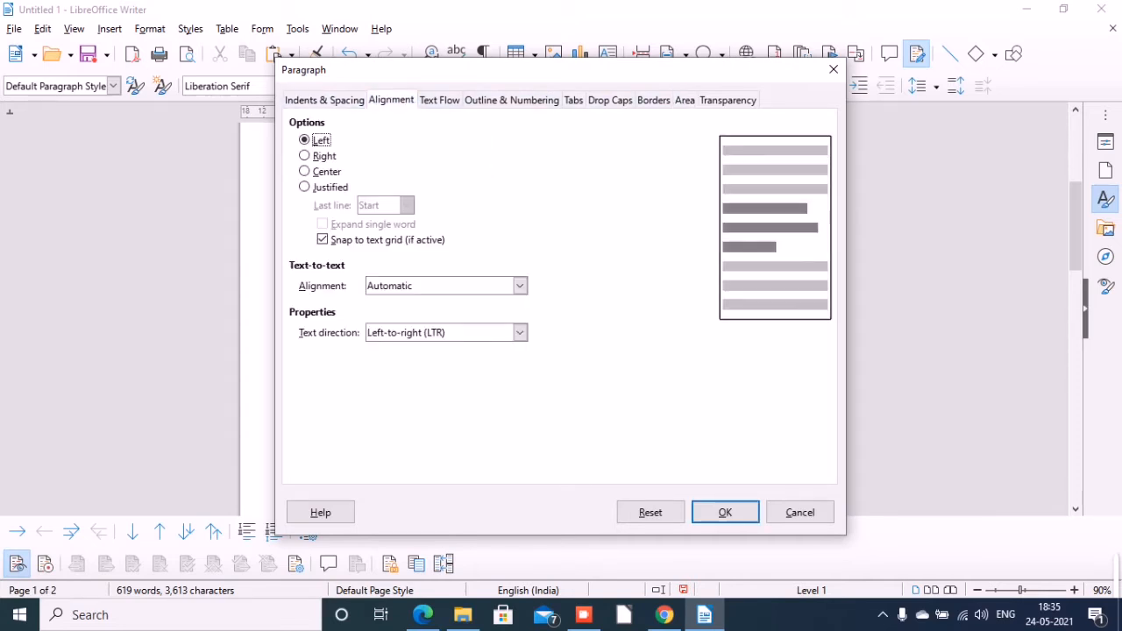
left_click(325, 100)
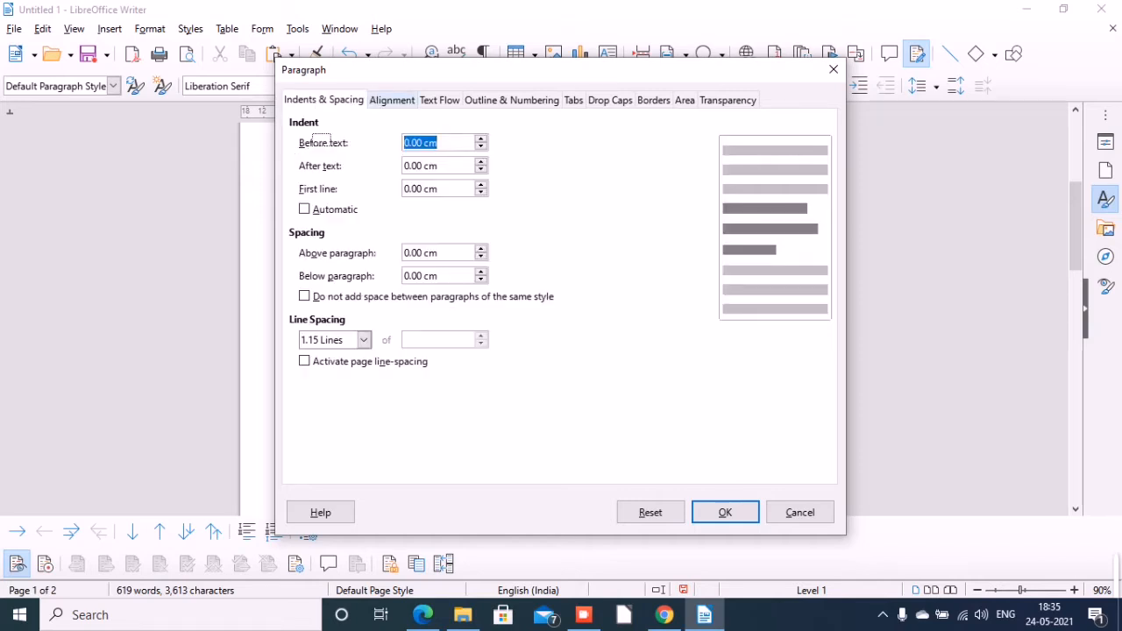
left_click(392, 100)
key("ctrl+Page_Down")
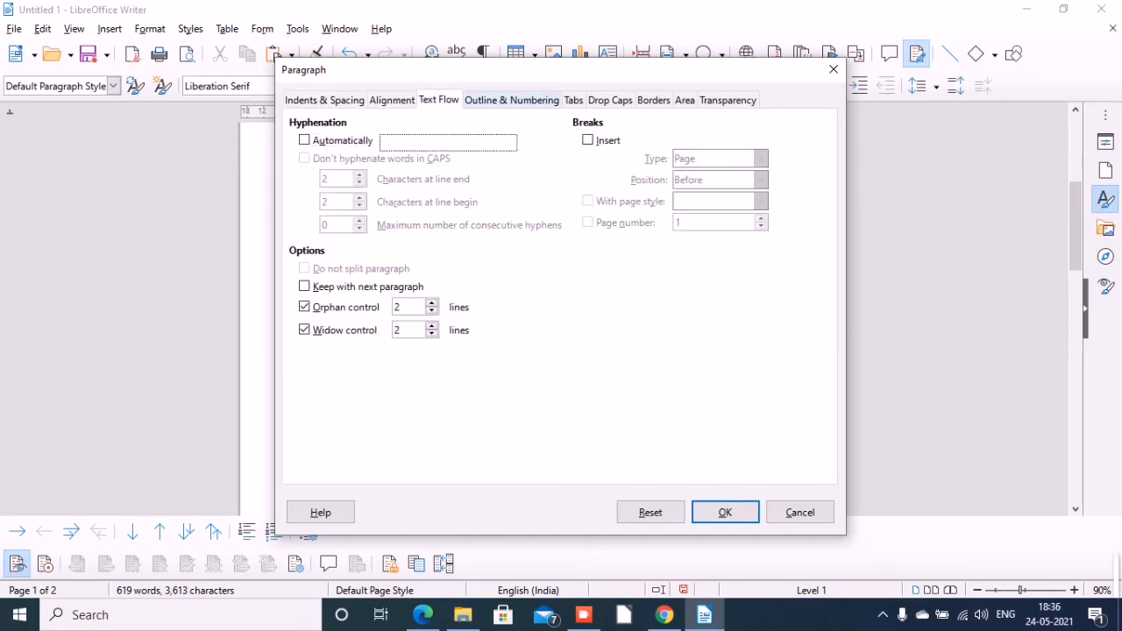
key("ctrl+Page_Down")
key("ctrl+Page_Down")
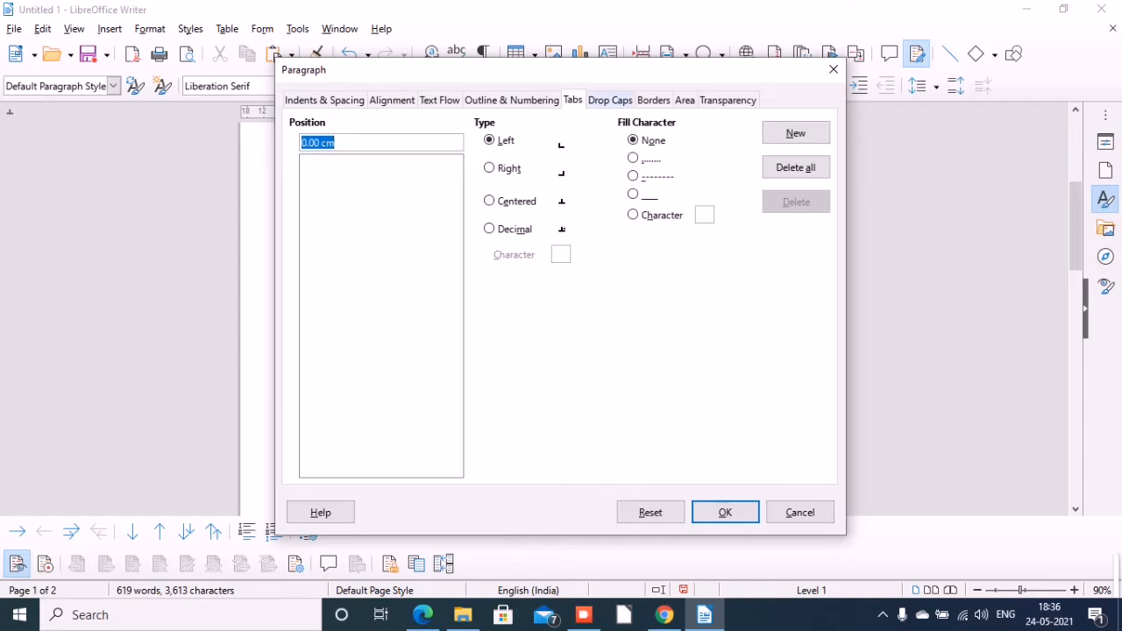
key("ctrl+Page_Down")
key("ctrl+Page_Down")
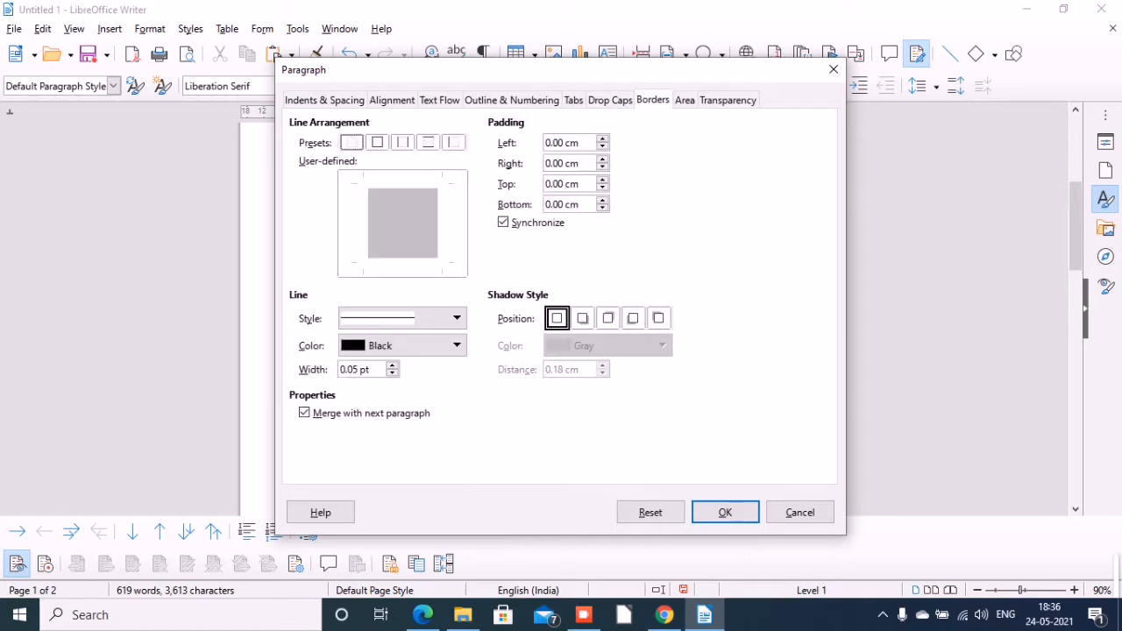
key("ctrl+Page_Down")
key("ctrl+Page_Down")
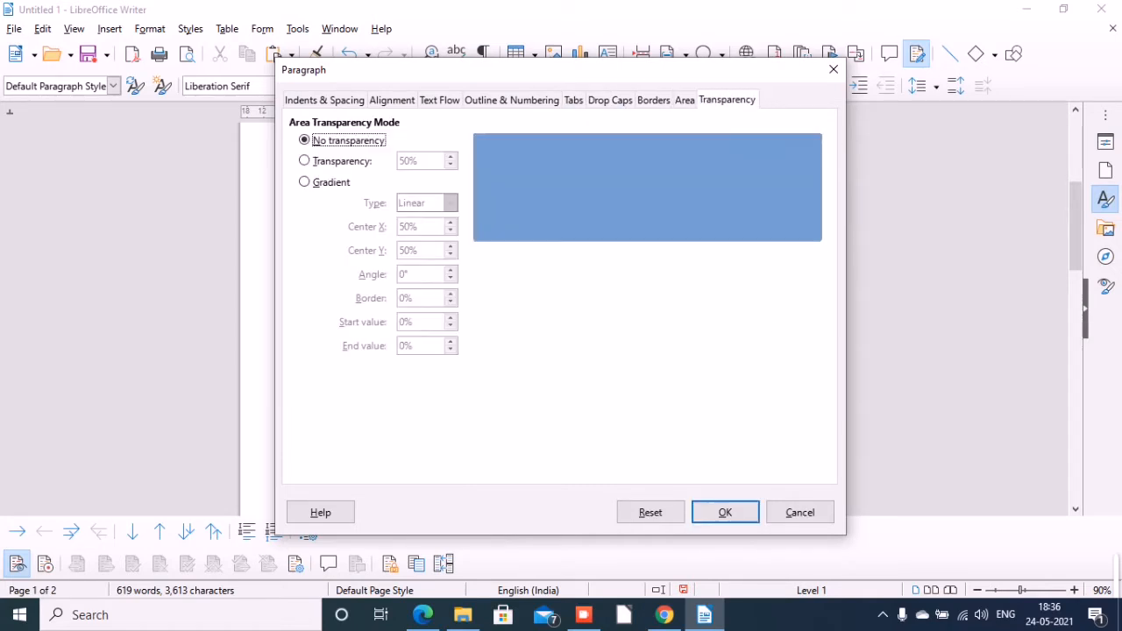
Set the background area of the "To change the overall look" paragraph to green 5eb91e.
key("ctrl+Page_Up")
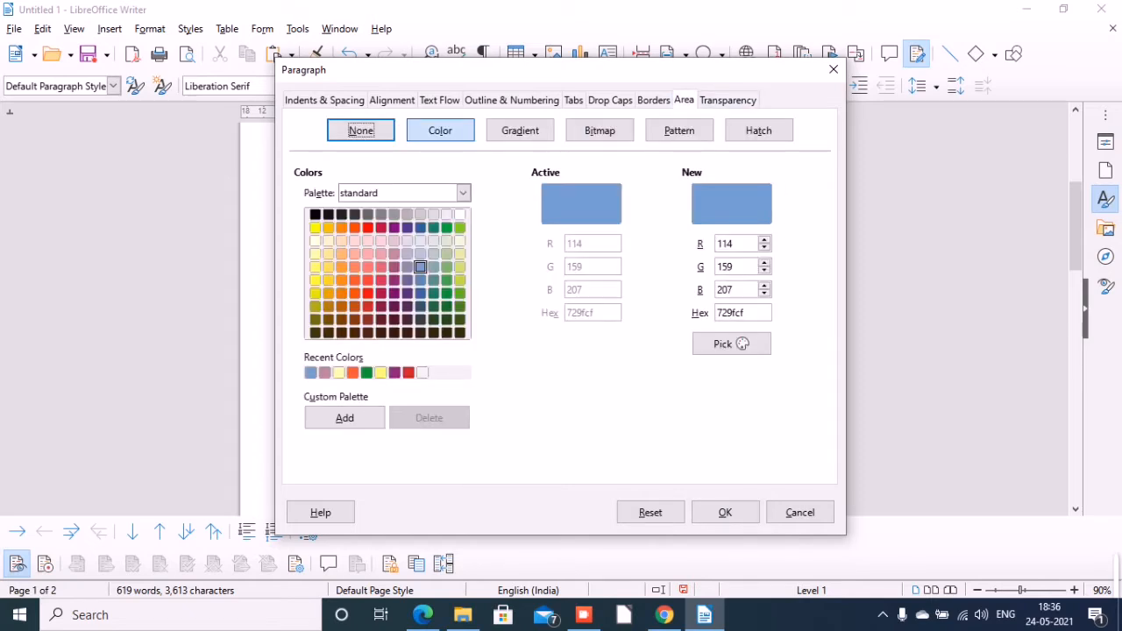
key("Tab")
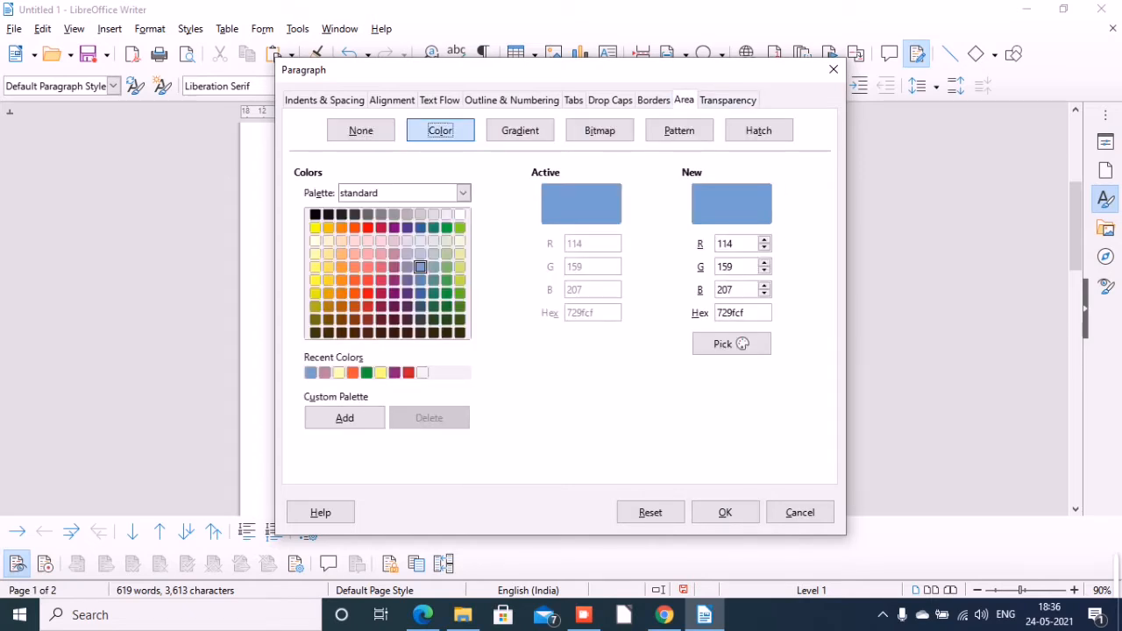
left_click(459, 293)
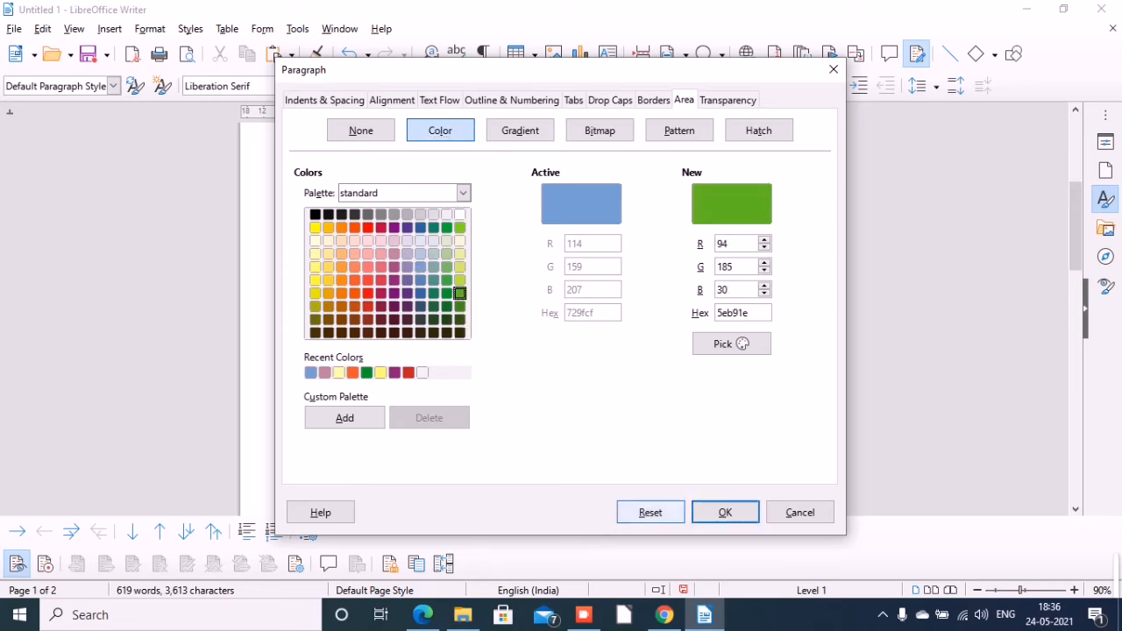
left_click(725, 512)
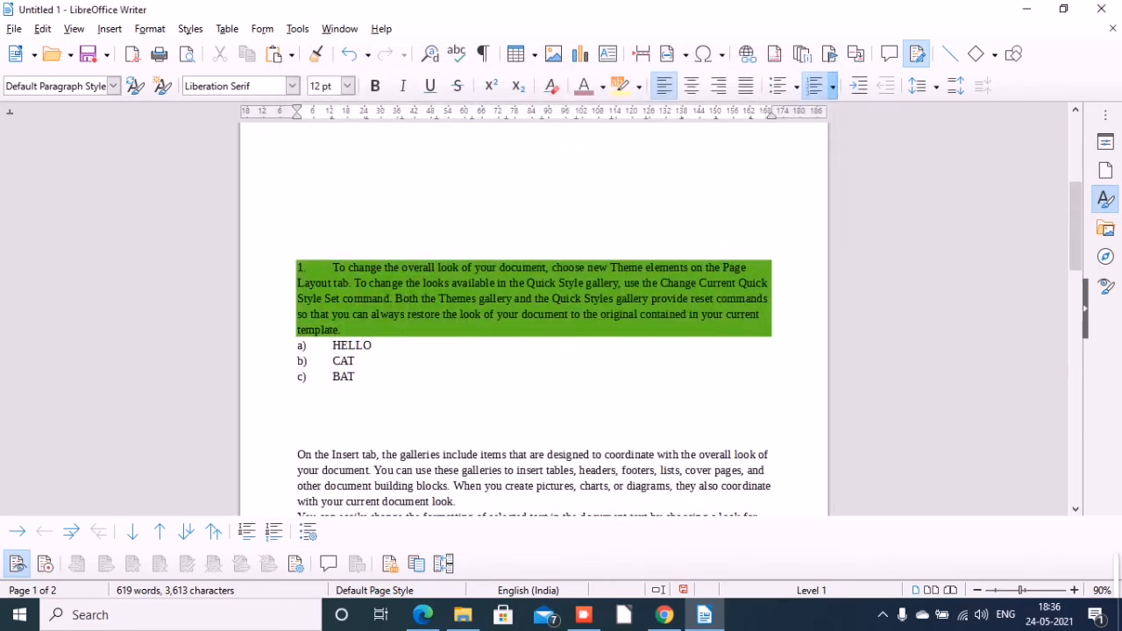
left_click(297, 423)
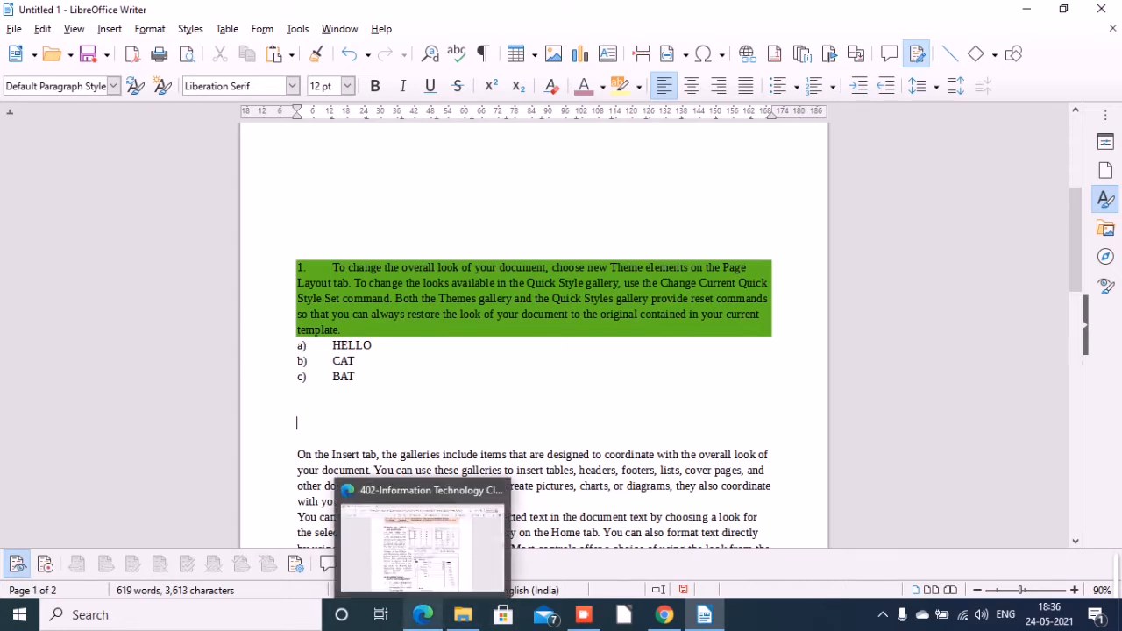
Switch to the textbook PDF in Microsoft Edge, read the steps for assigning a border to a paragraph, and return to Writer.
left_click(422, 615)
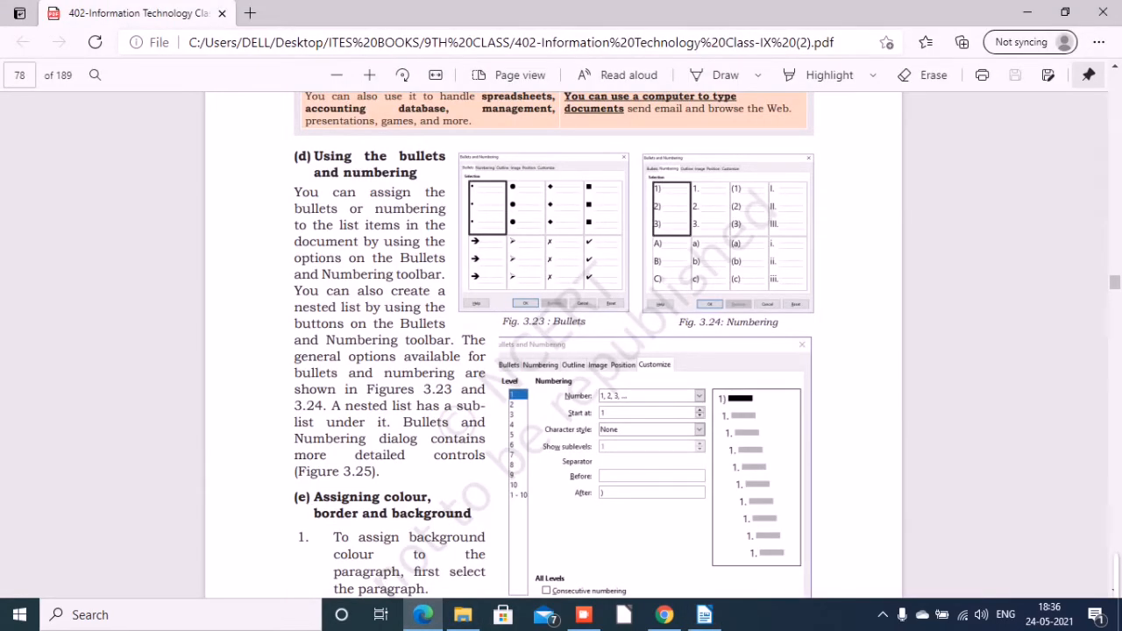
scroll(552, 342, "down", 15)
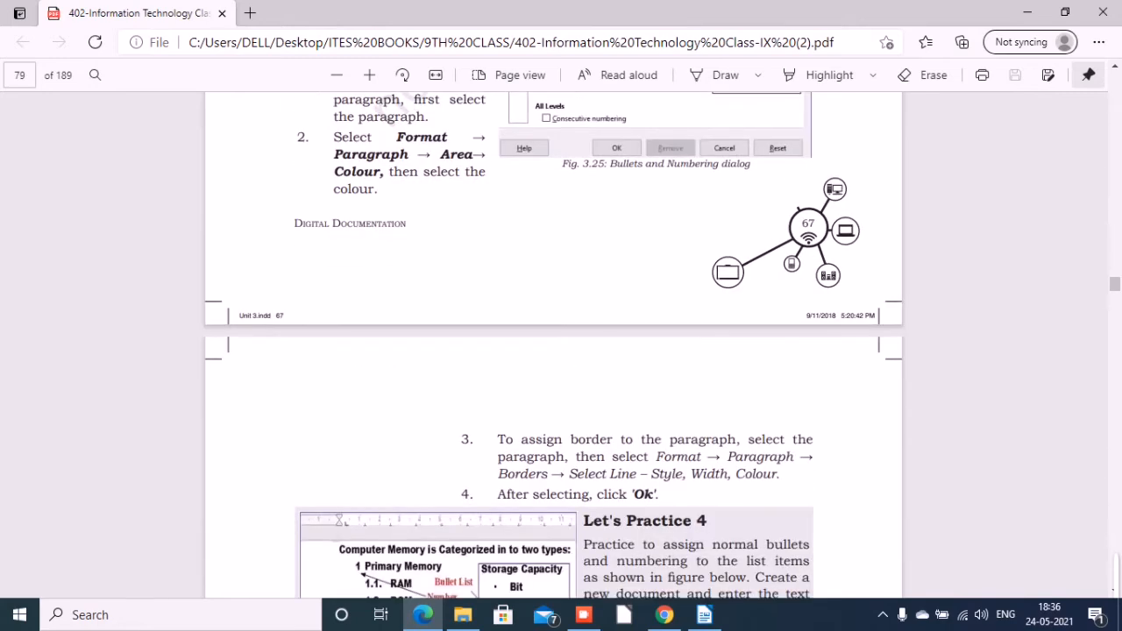
scroll(552, 342, "up", 10)
scroll(553, 342, "down", 10)
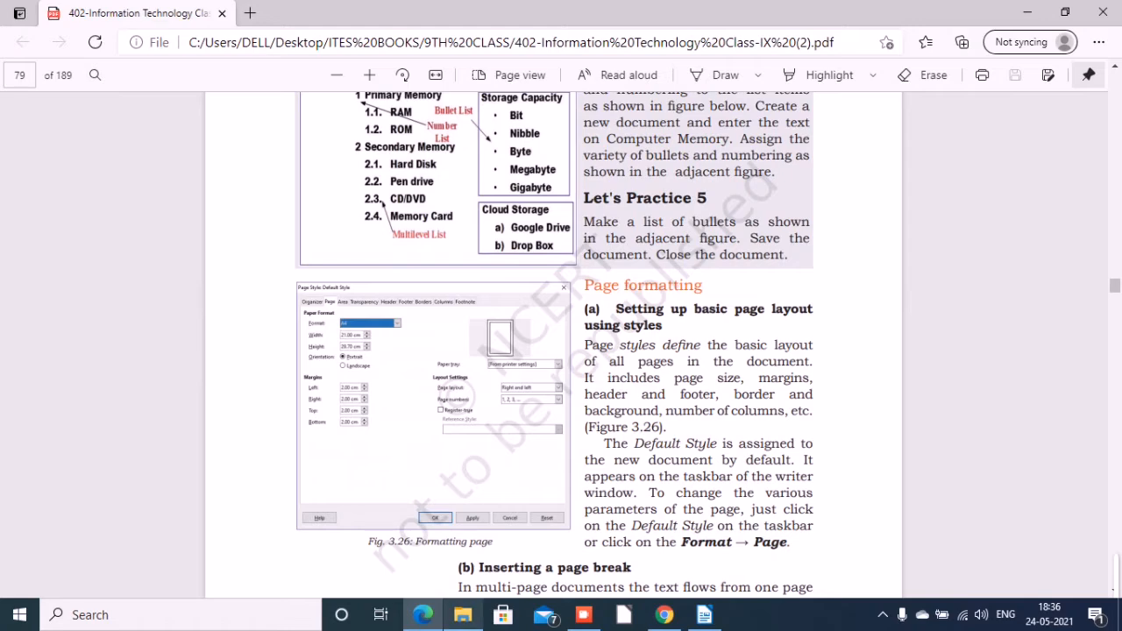
mouse_move(423, 616)
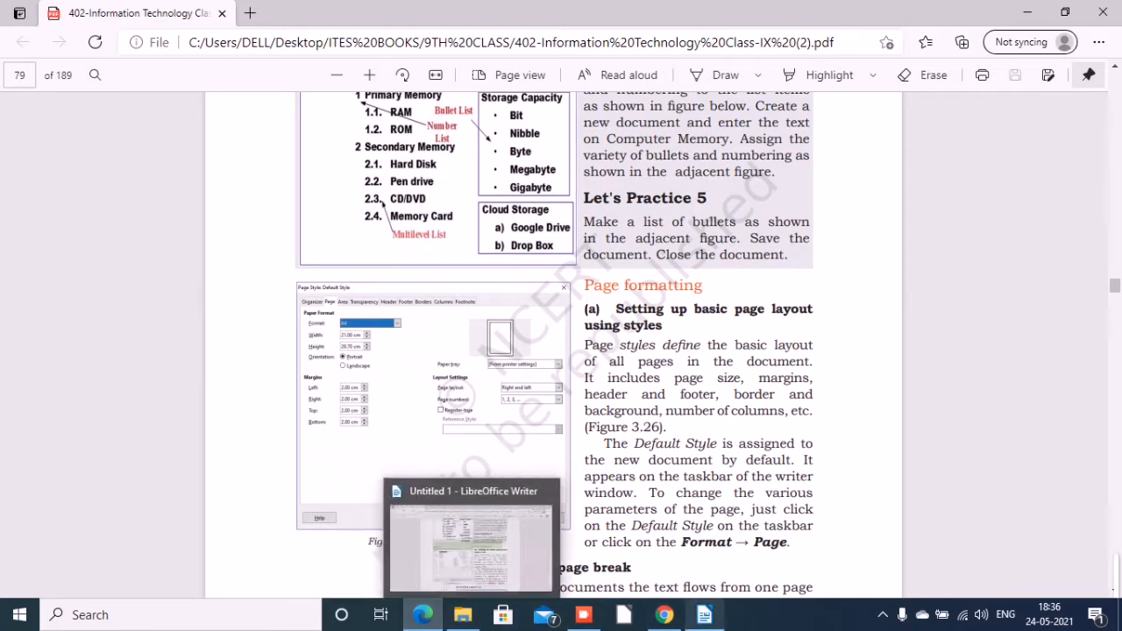
left_click(705, 616)
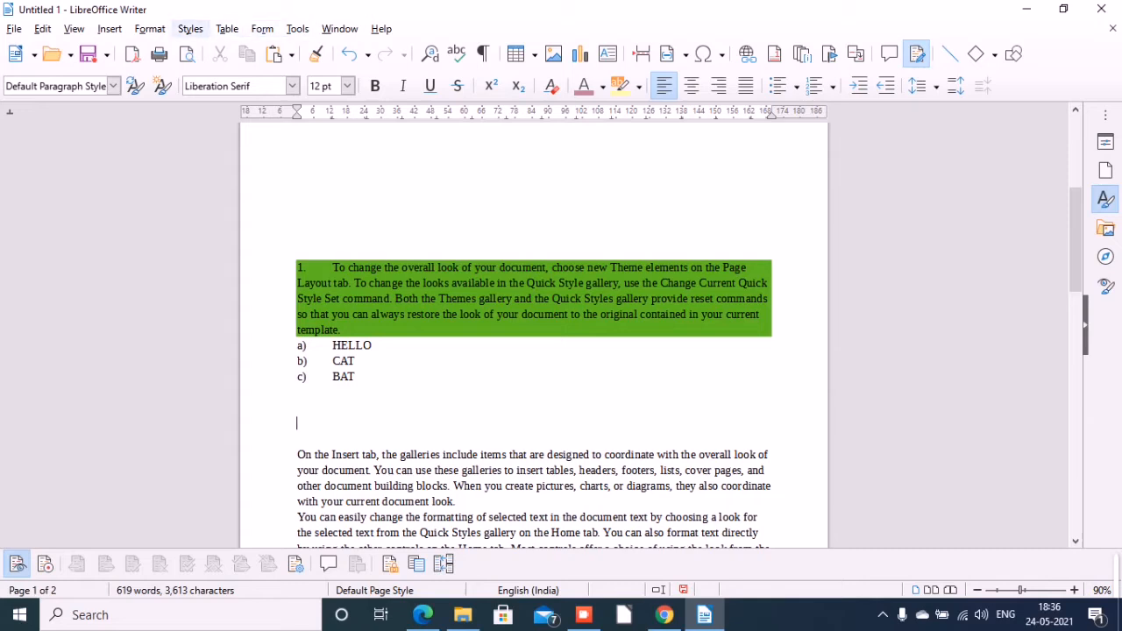
Set a border on all four sides of the empty paragraph above "On the Insert tab", with a dotted line in Dark Blue 4.
left_click(150, 29)
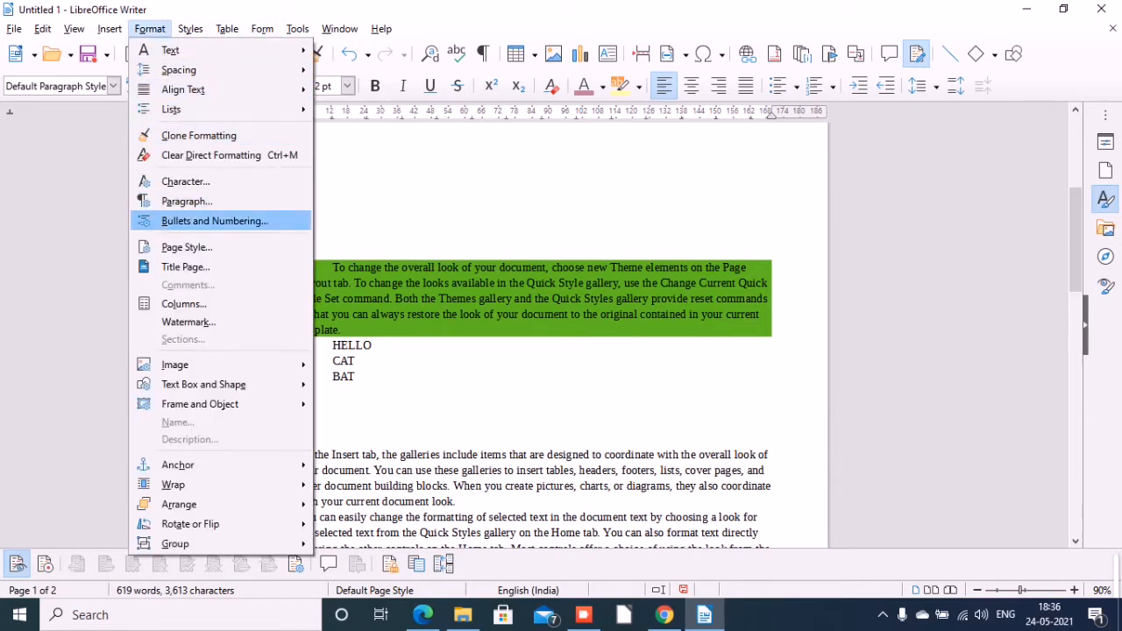
key("Escape")
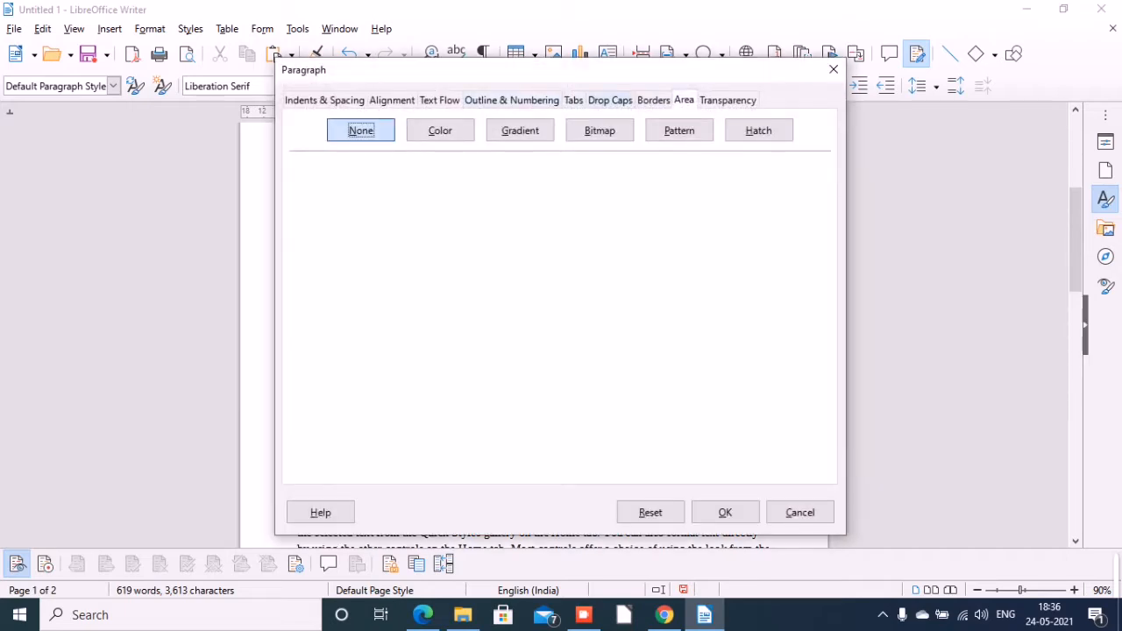
left_click(654, 100)
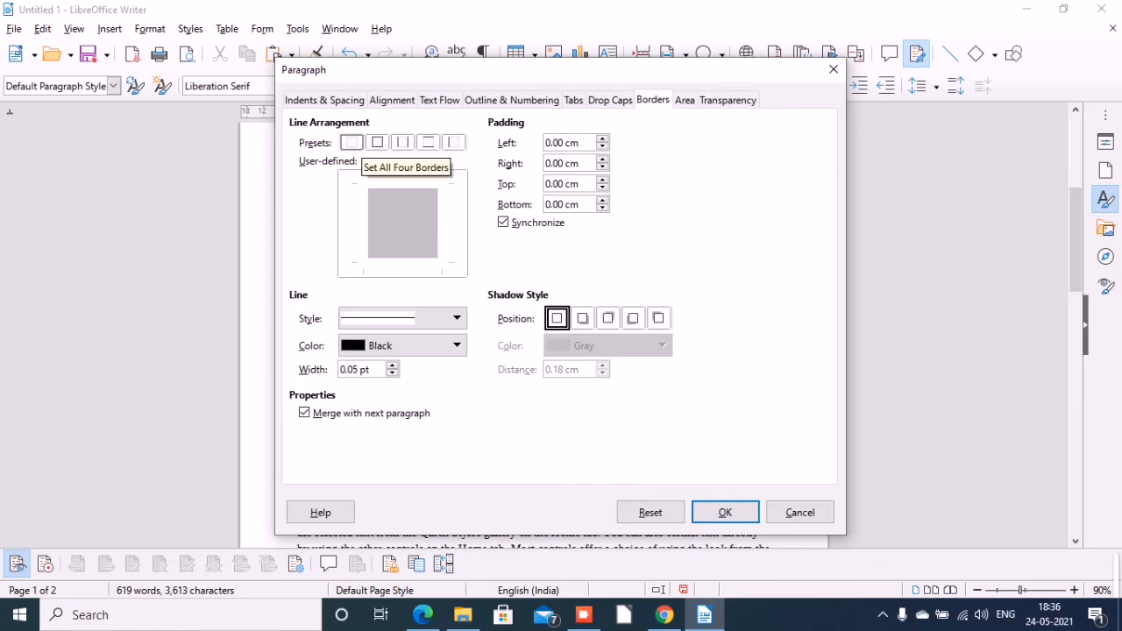
left_click(377, 143)
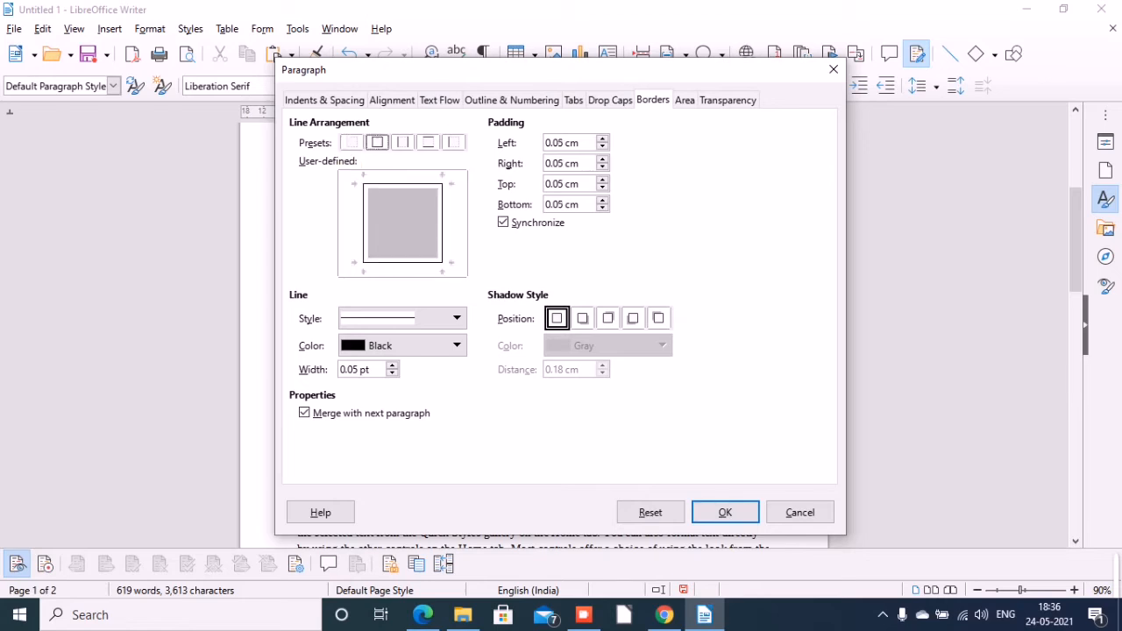
left_click(386, 318)
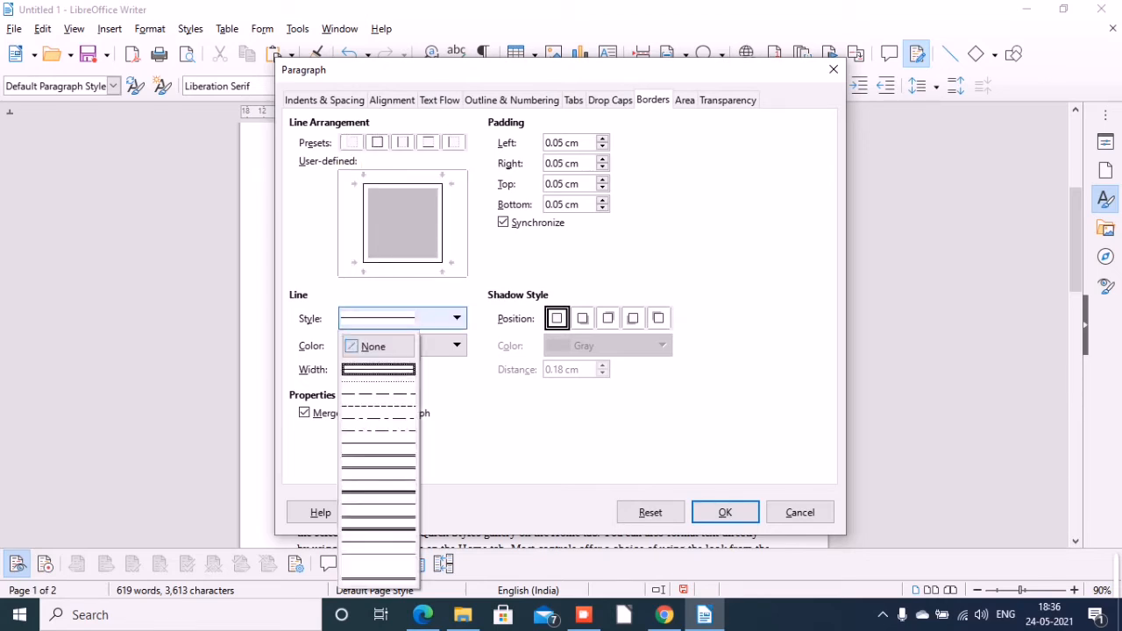
left_click(379, 377)
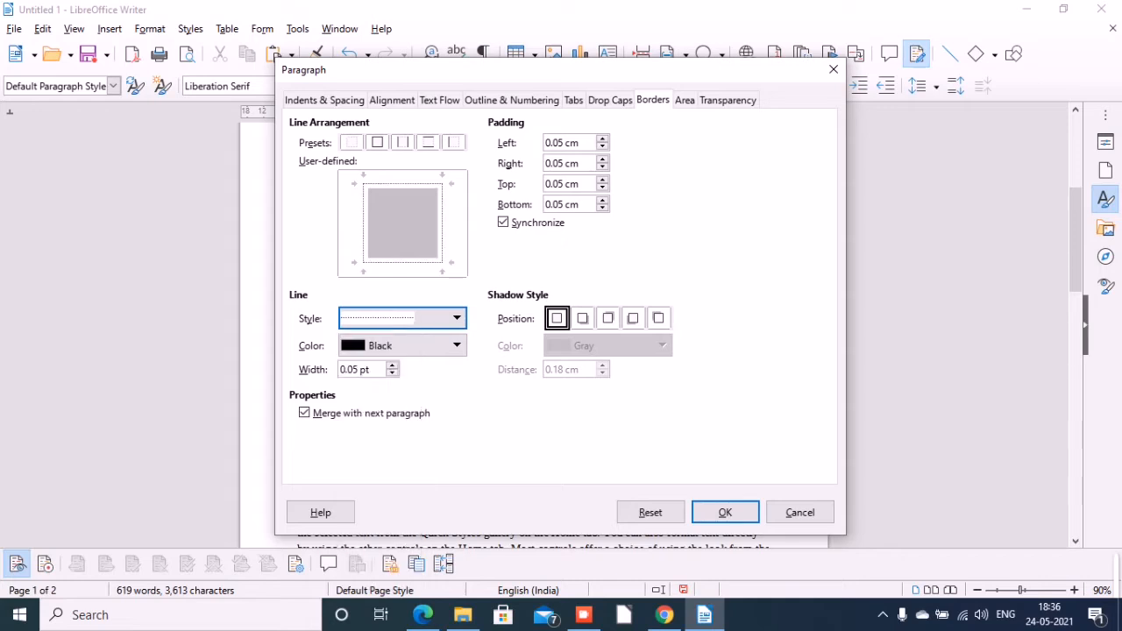
left_click(402, 346)
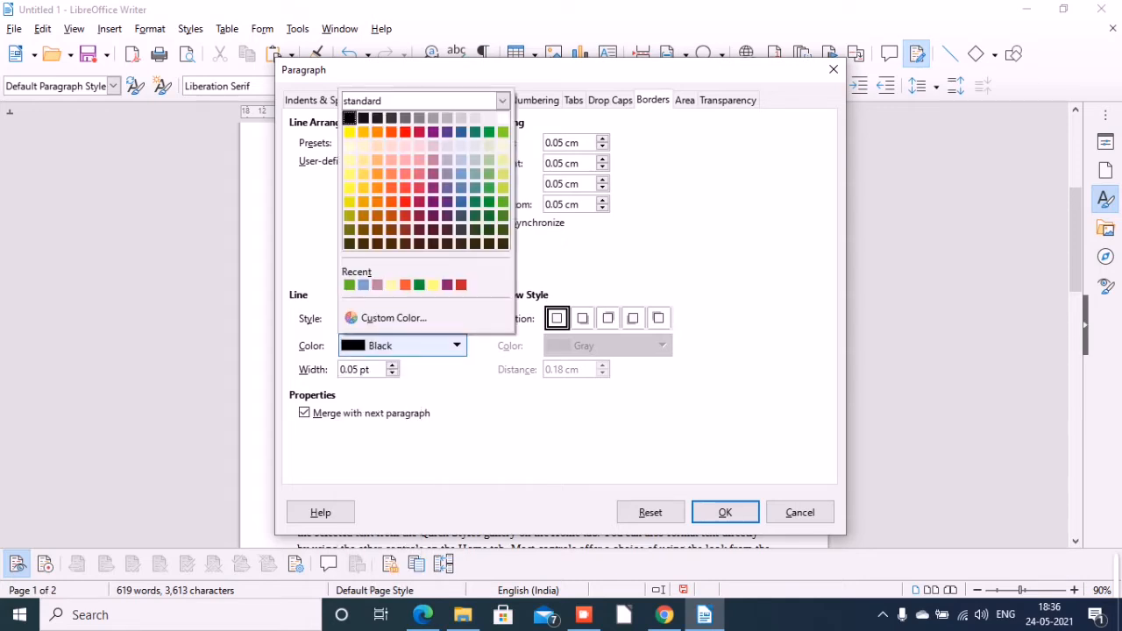
left_click(461, 243)
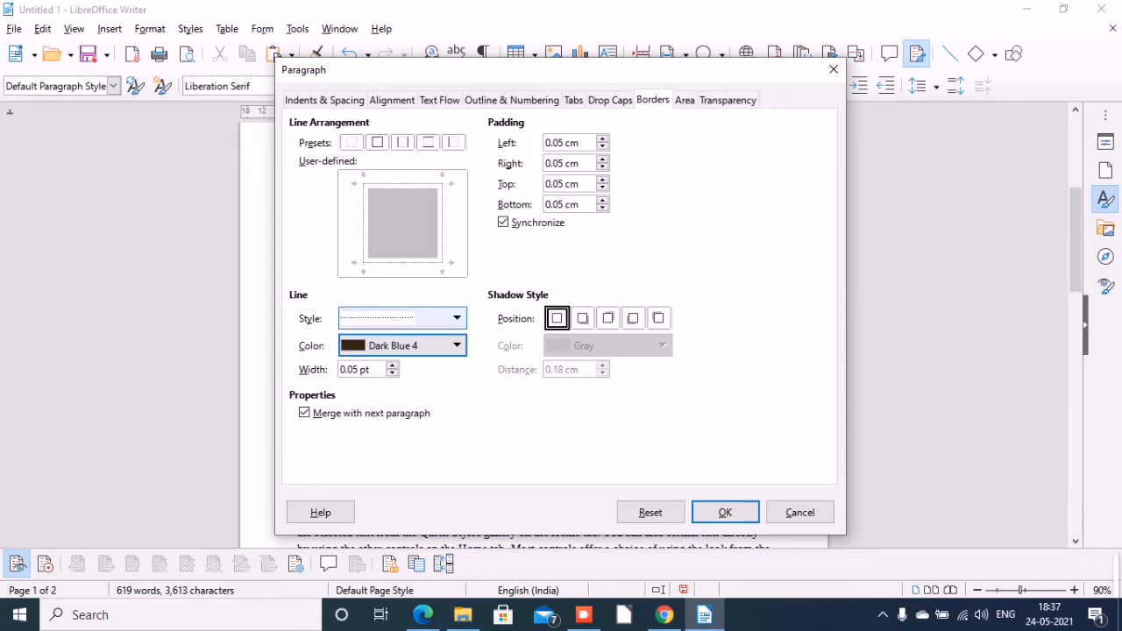
Change the border's line style to a double line, apply it, and enter JSJNDSJNCJS in the bordered paragraph.
left_click(403, 318)
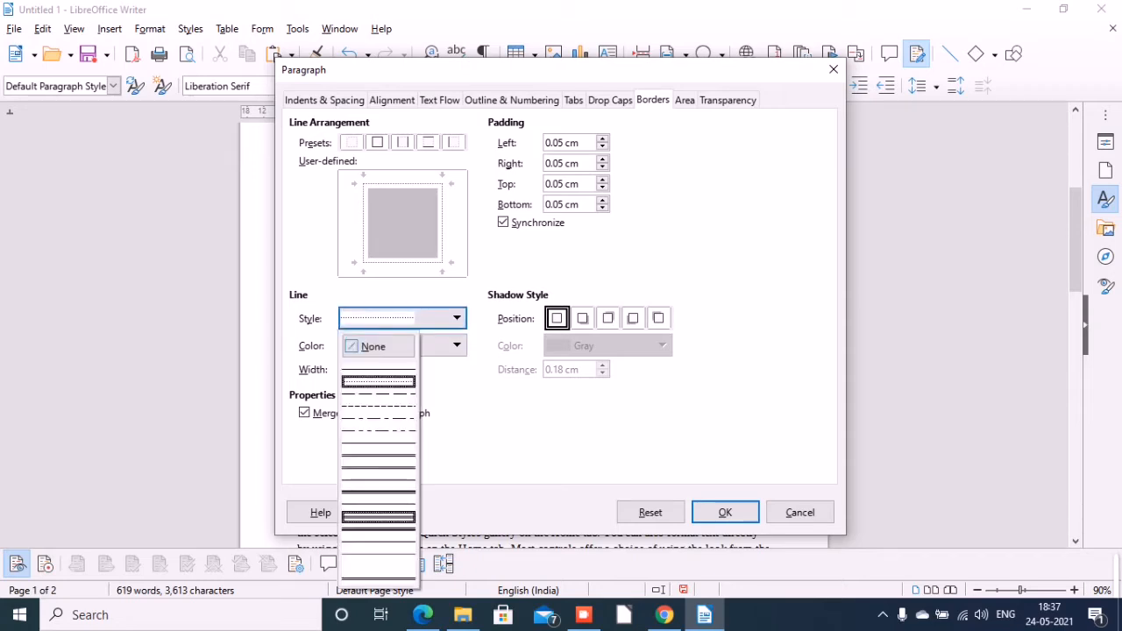
left_click(378, 529)
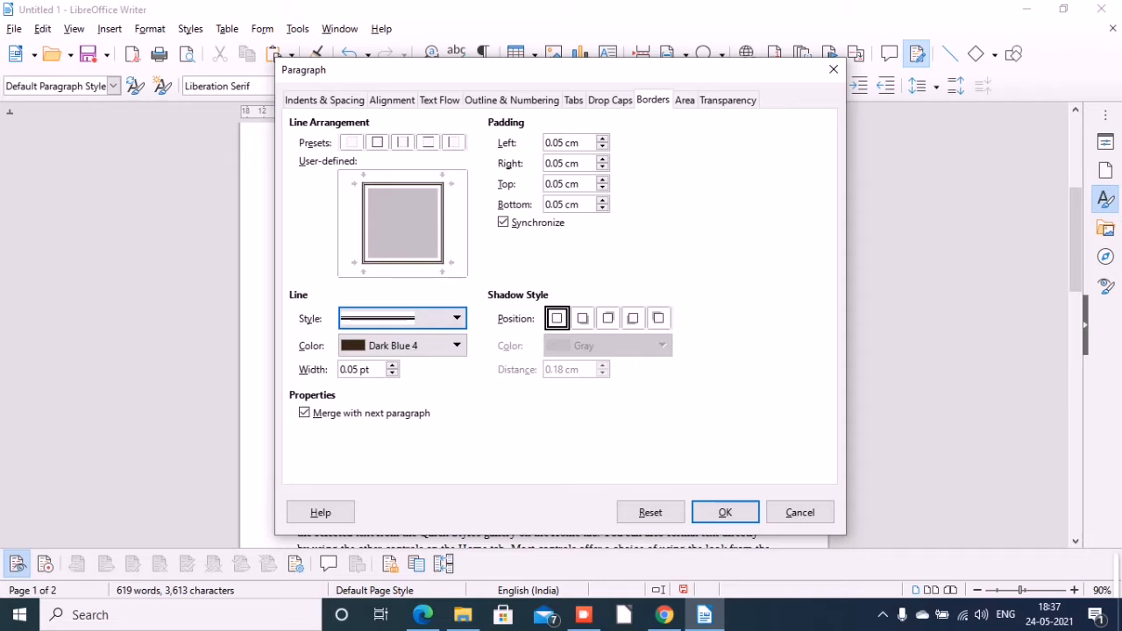
left_click(421, 318)
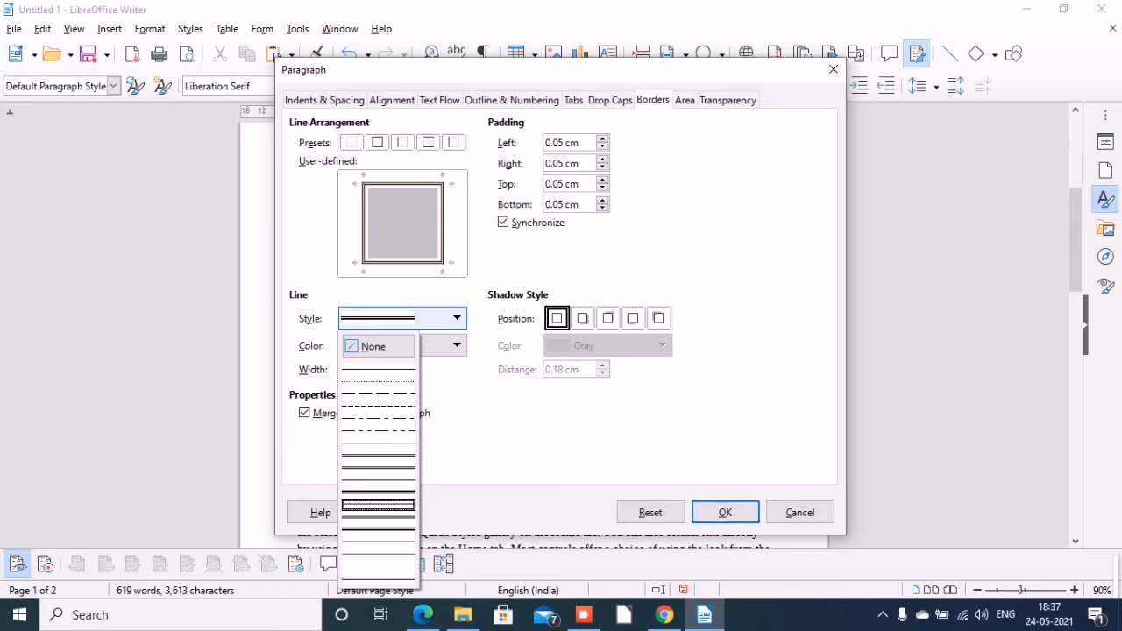
left_click(378, 505)
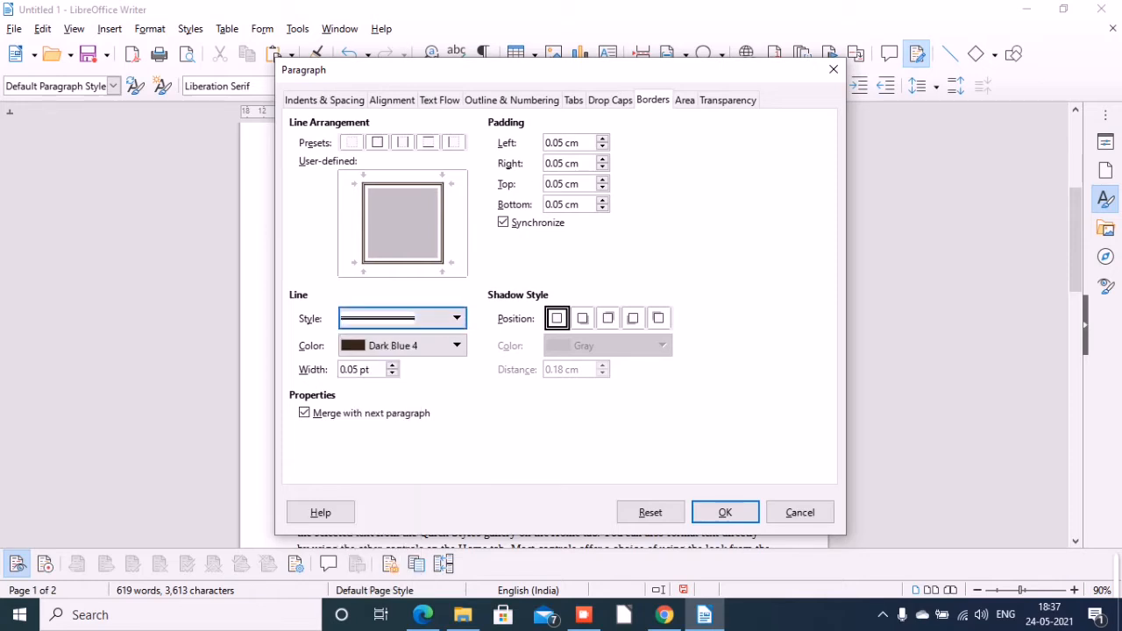
left_click(725, 512)
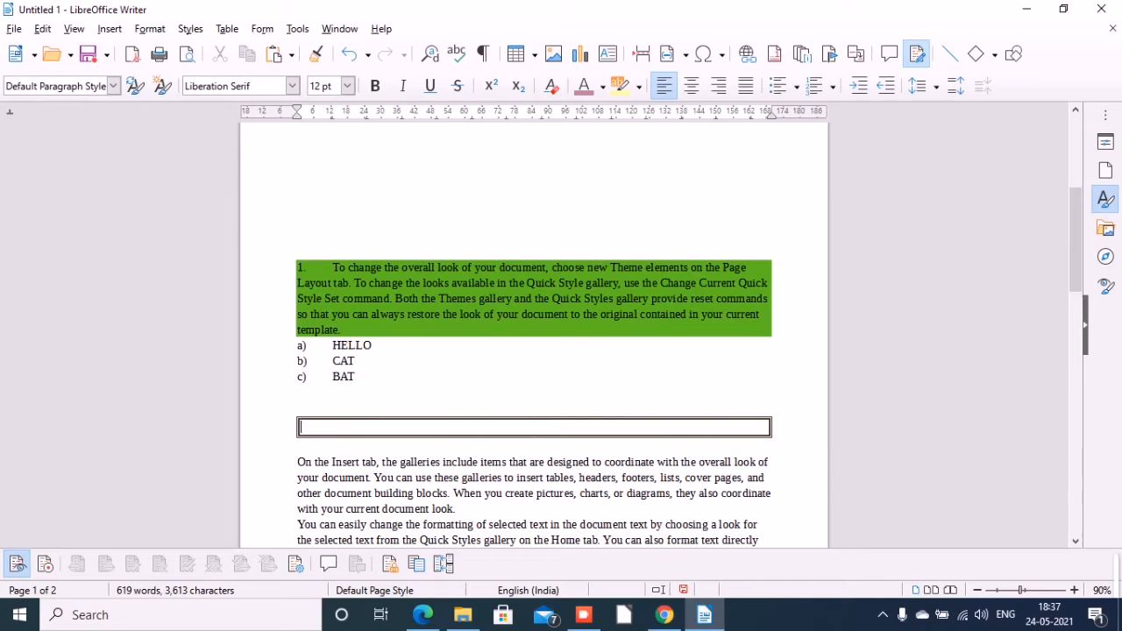
type("JSJNDSJNCJS")
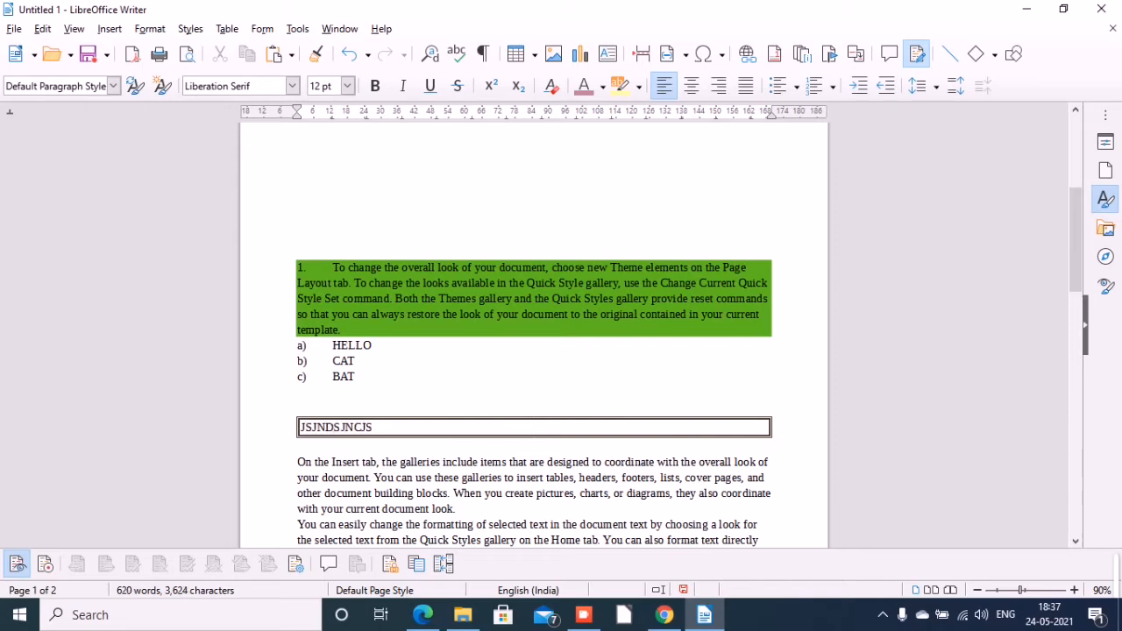
Switch to the textbook PDF in Microsoft Edge, read the section on setting up basic page layout using styles, and return to Writer.
left_click(422, 614)
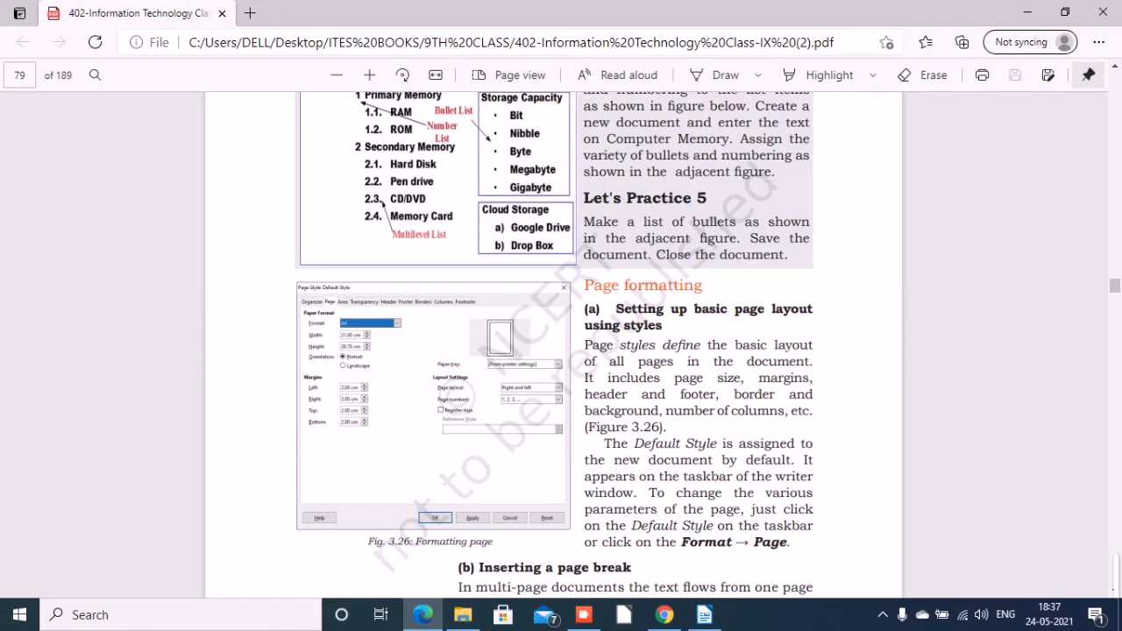
mouse_move(663, 615)
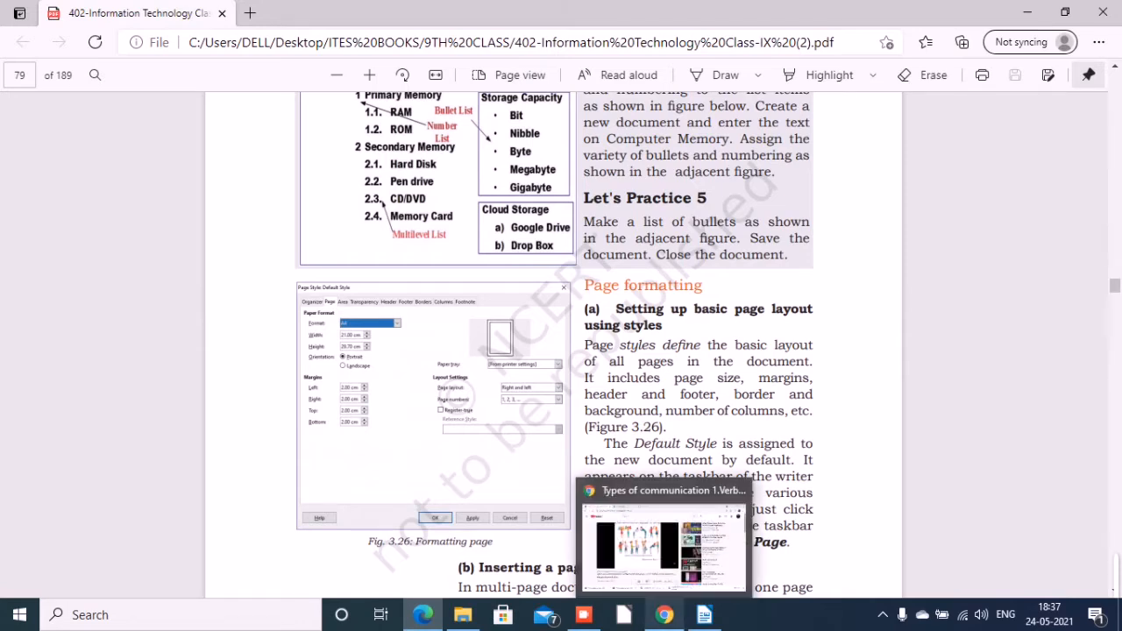
mouse_move(704, 615)
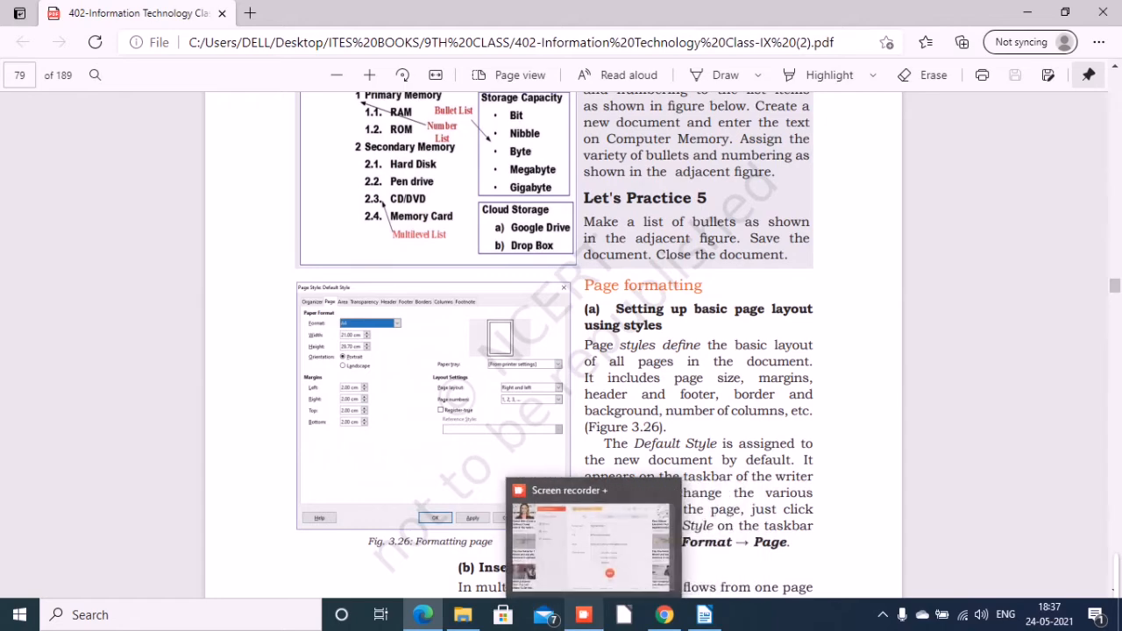
left_click(583, 615)
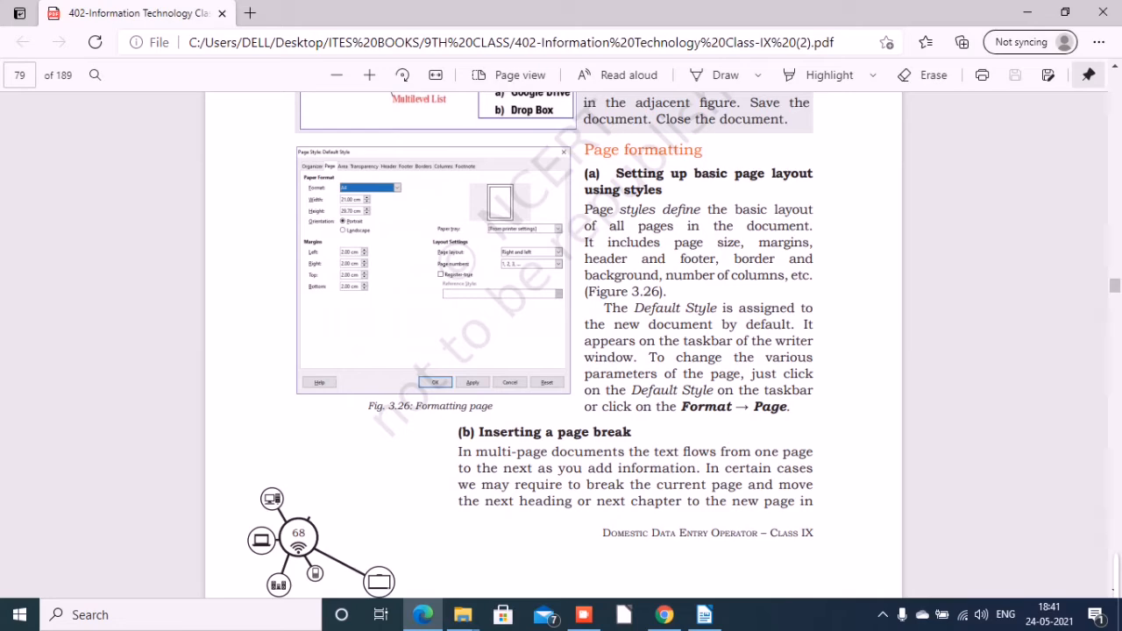
left_click(705, 614)
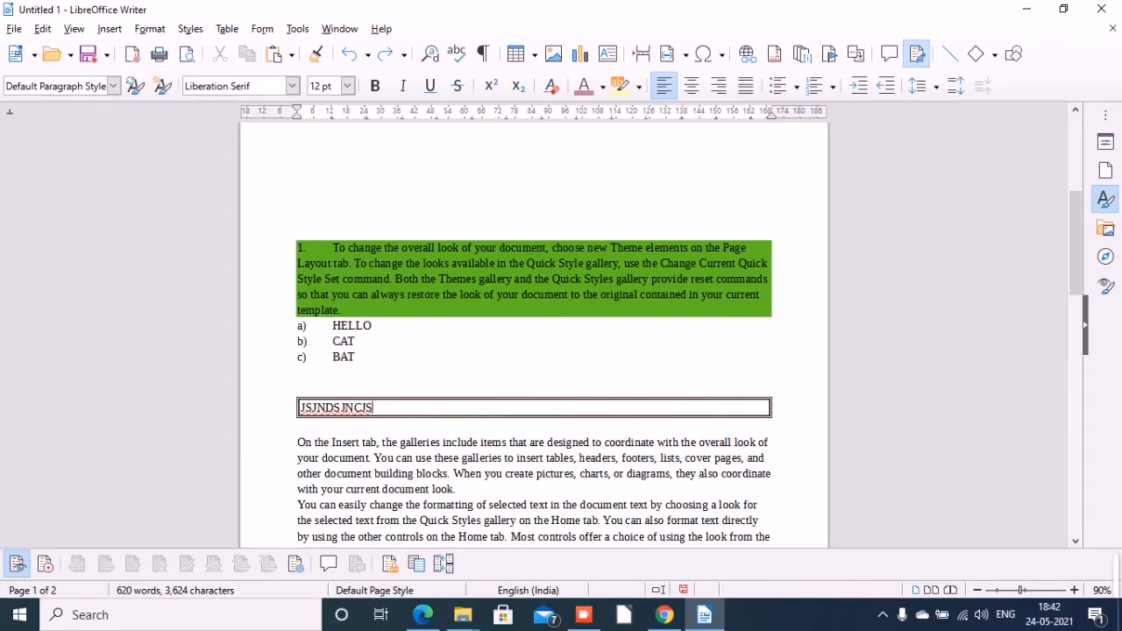
Review the default page style's page settings and the available paper formats, keeping A4.
left_click(150, 29)
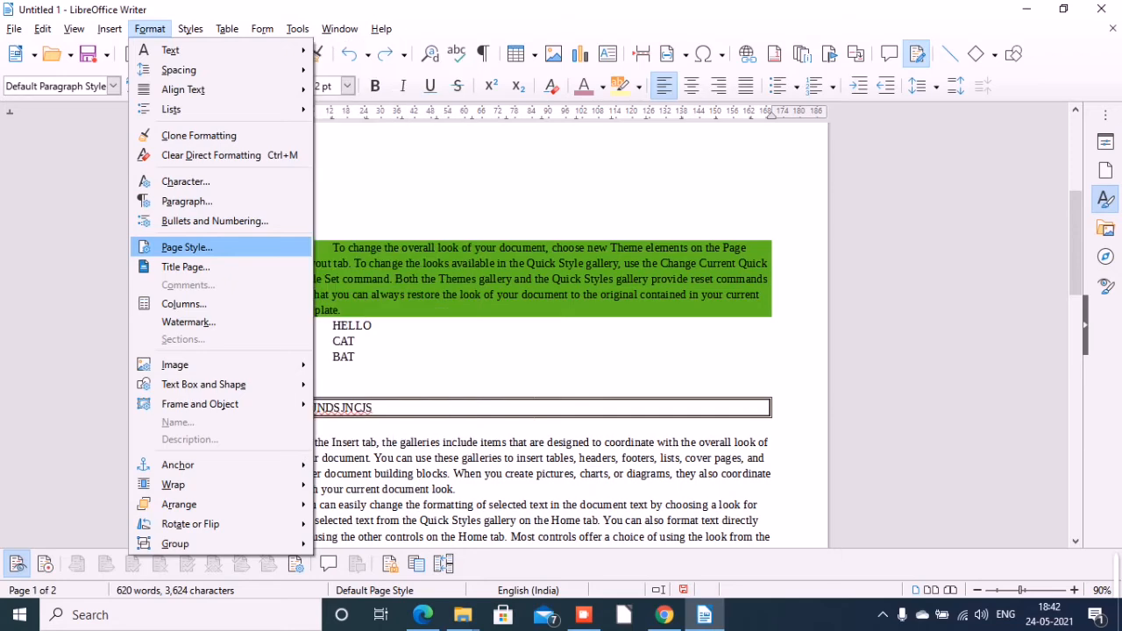
key("Escape")
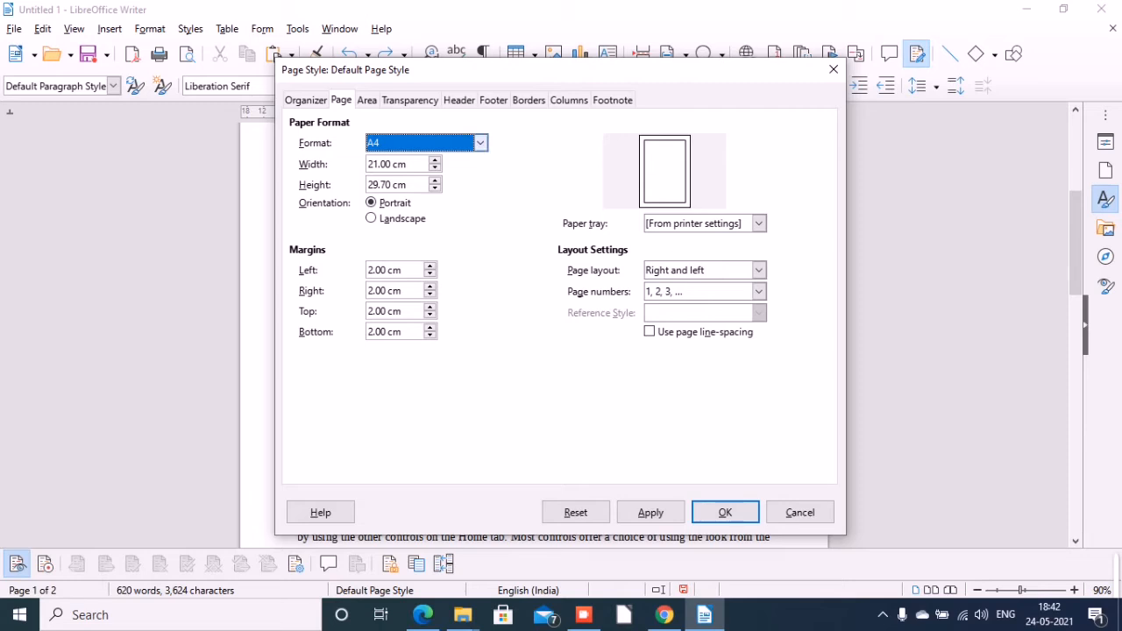
left_click(481, 143)
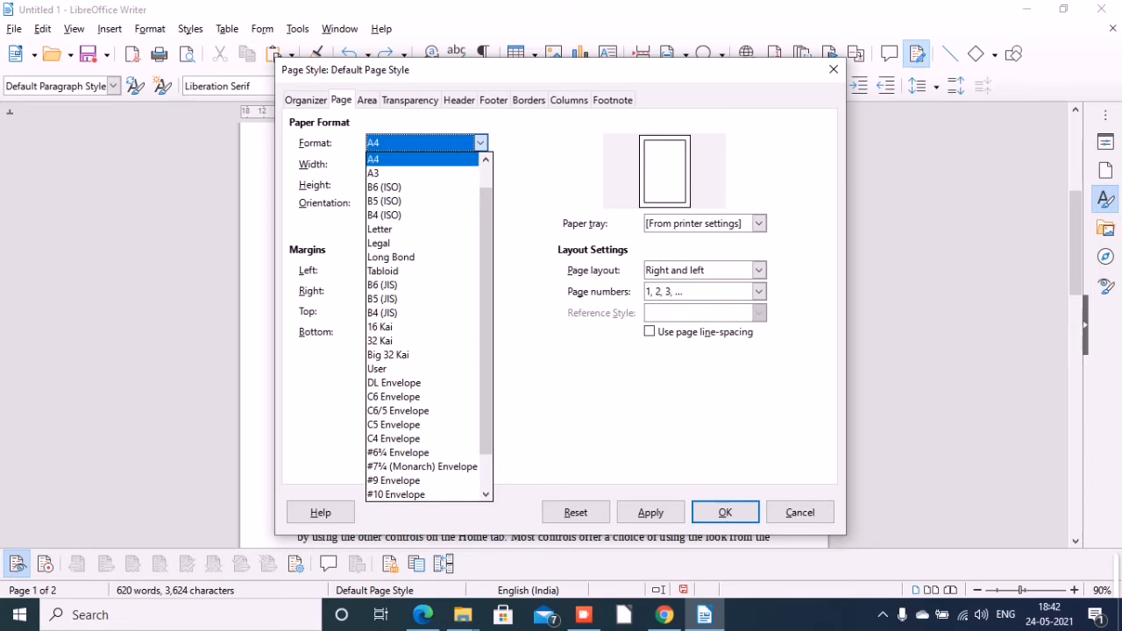
key("Escape")
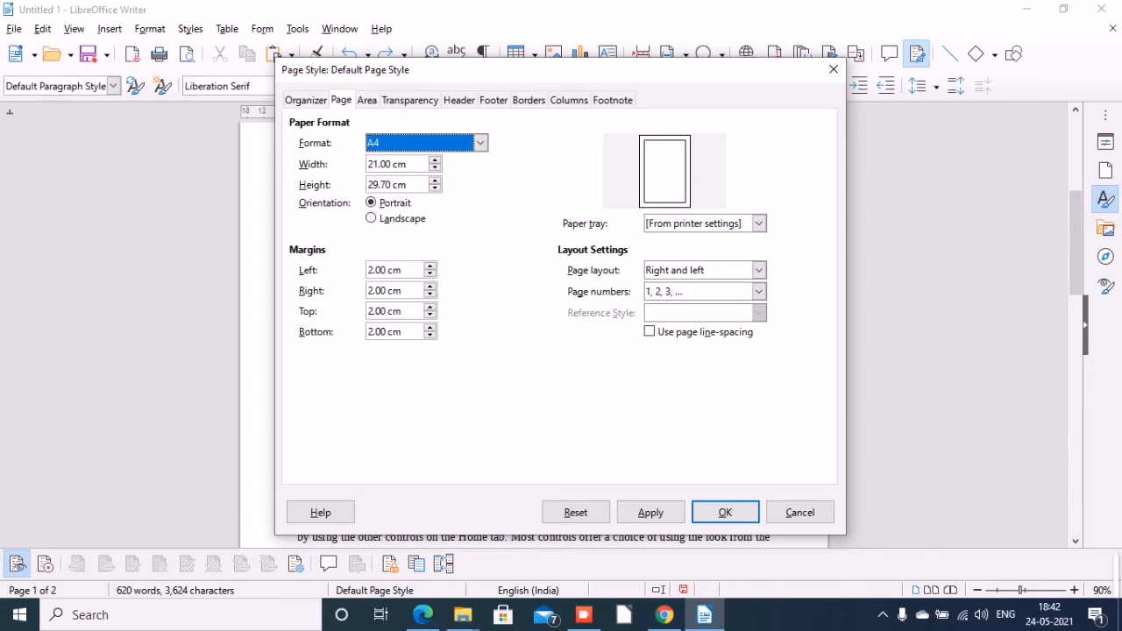
left_click(725, 512)
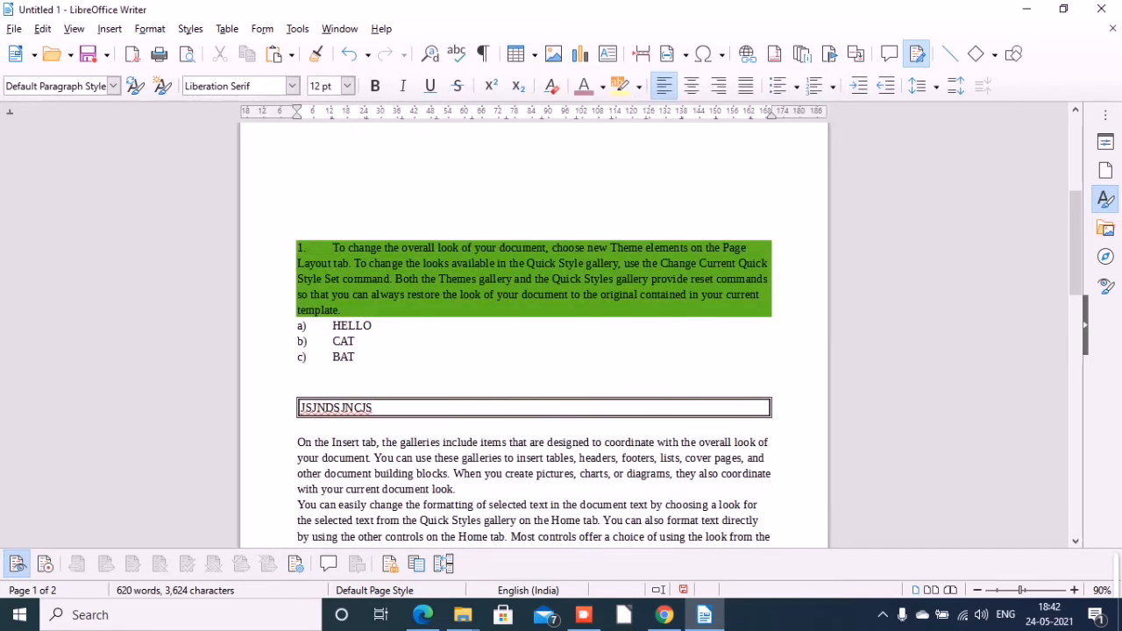
Switch to the textbook PDF in Microsoft Edge and read the section on inserting a page break.
mouse_move(424, 615)
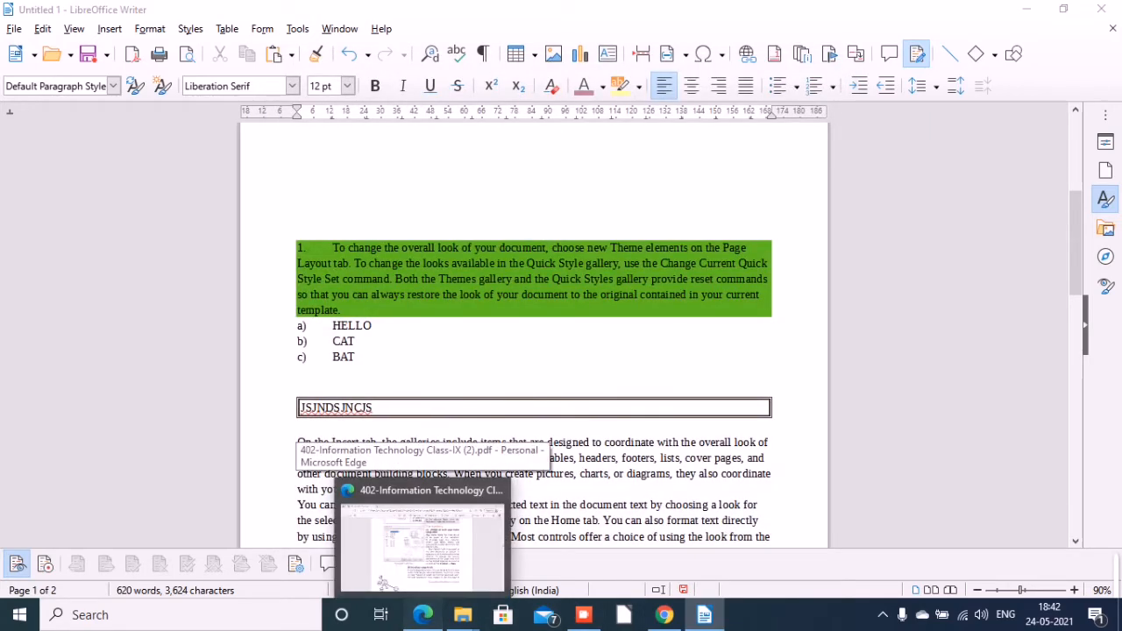
left_click(421, 534)
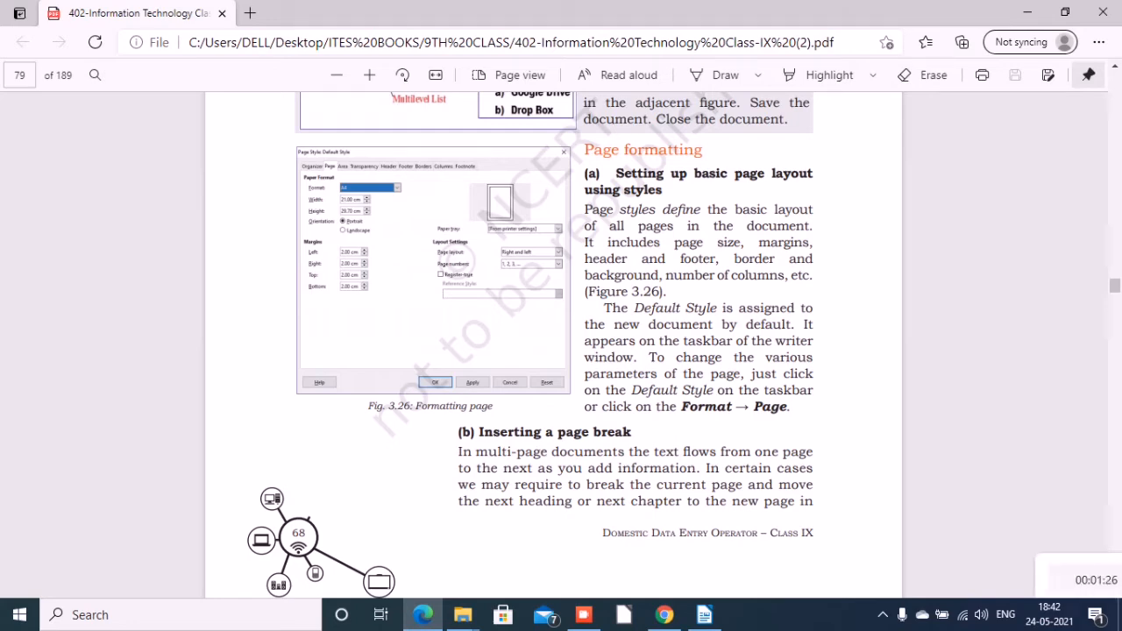
scroll(552, 342, "down", 5)
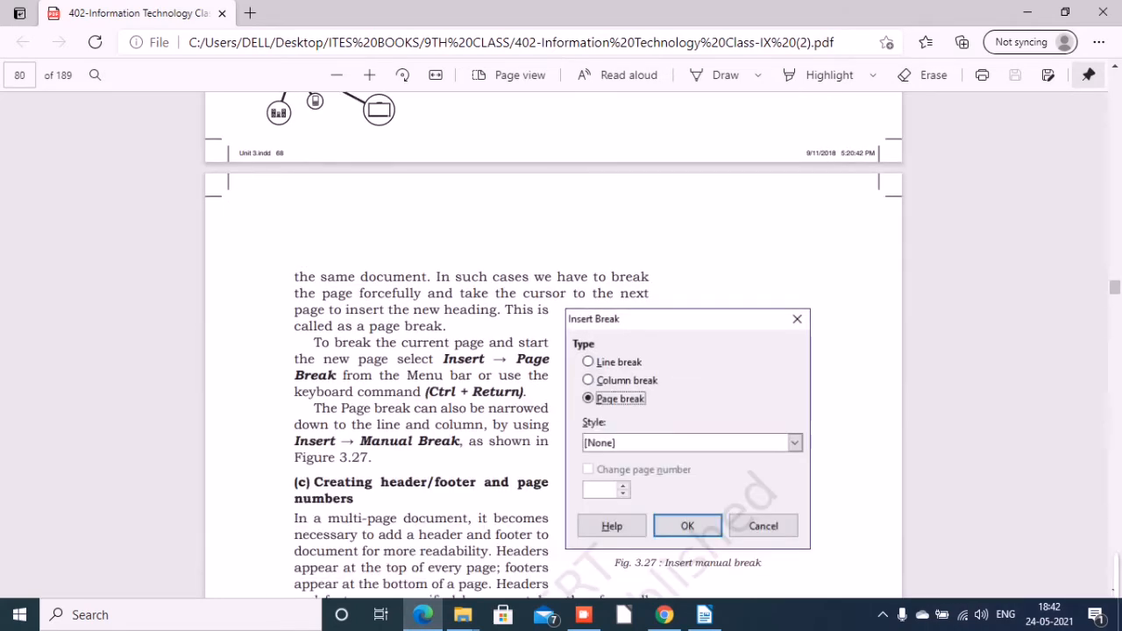
scroll(552, 342, "down", 5)
scroll(552, 342, "up", 5)
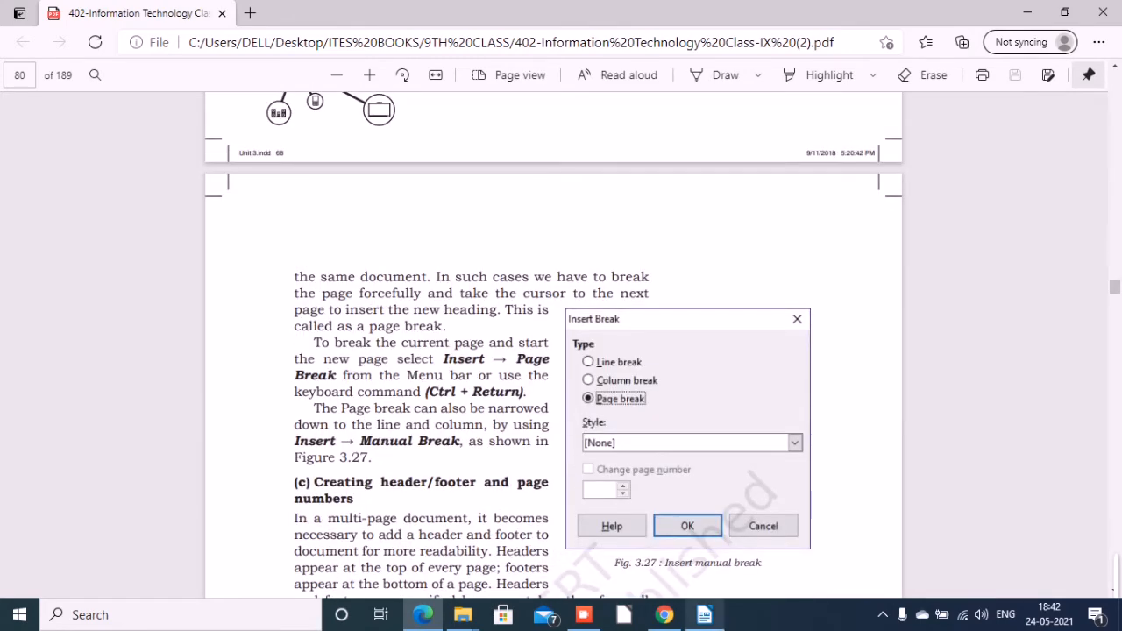
Return to the Writer document and insert a page break in the bordered paragraph after the text JSJNDSJNCJS.
left_click(705, 615)
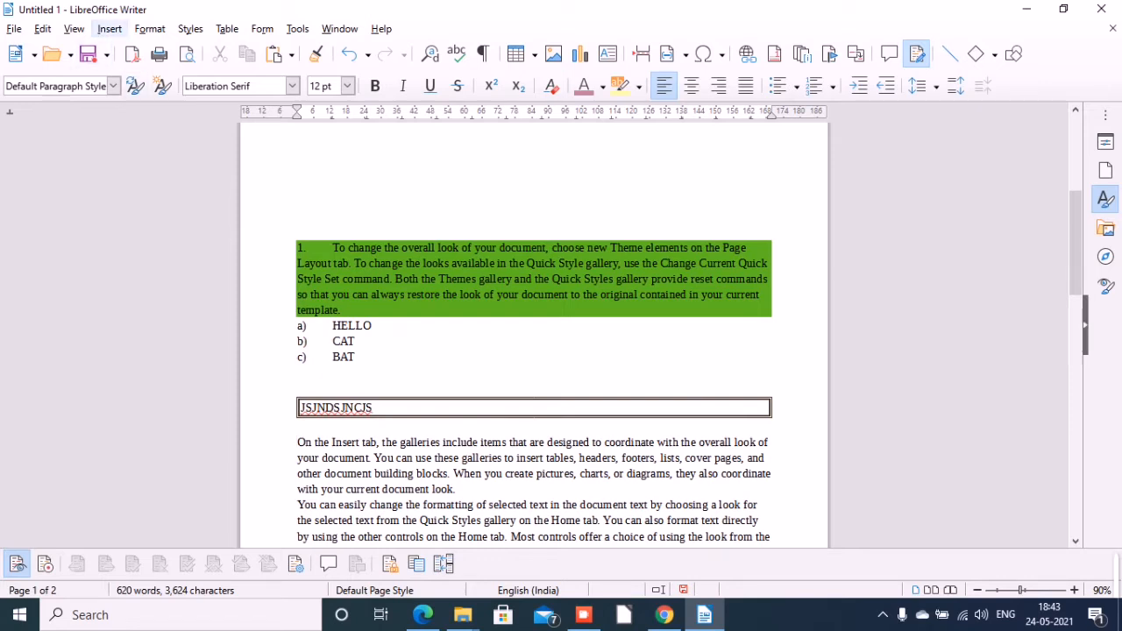
left_click(110, 29)
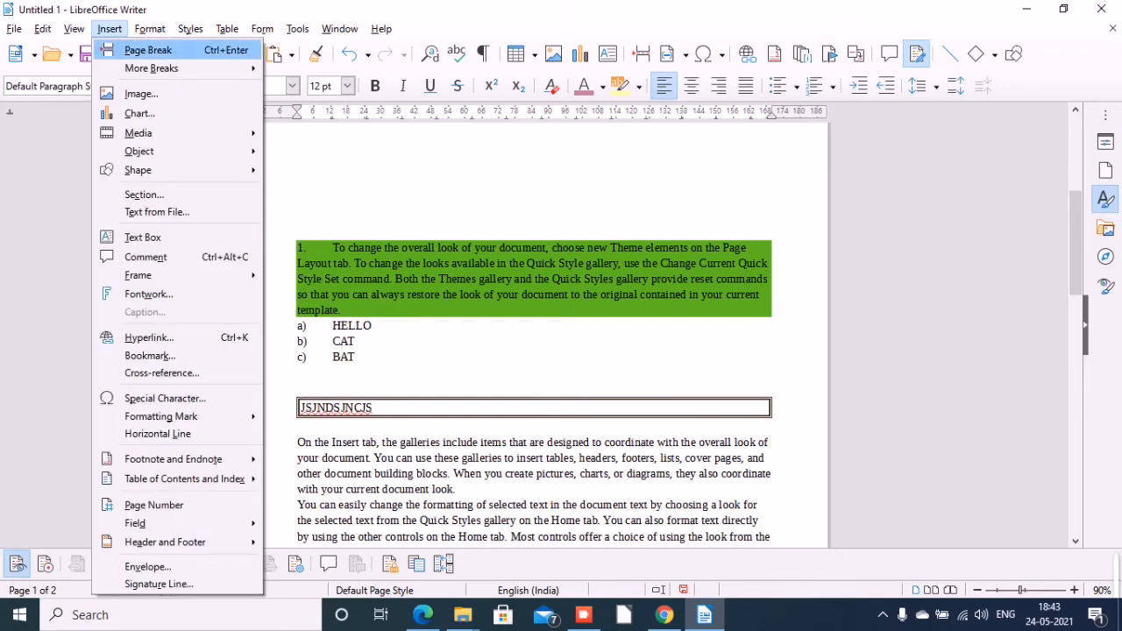
key("Return")
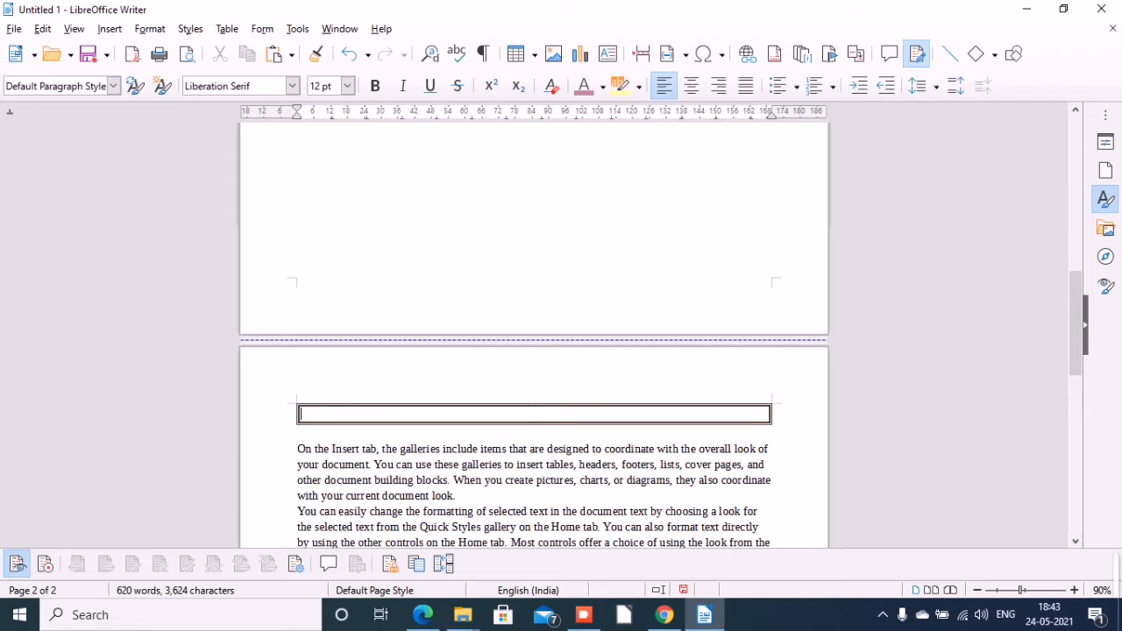
Preview both pages of the document in the Print dialog and close it without printing.
key("ctrl+p")
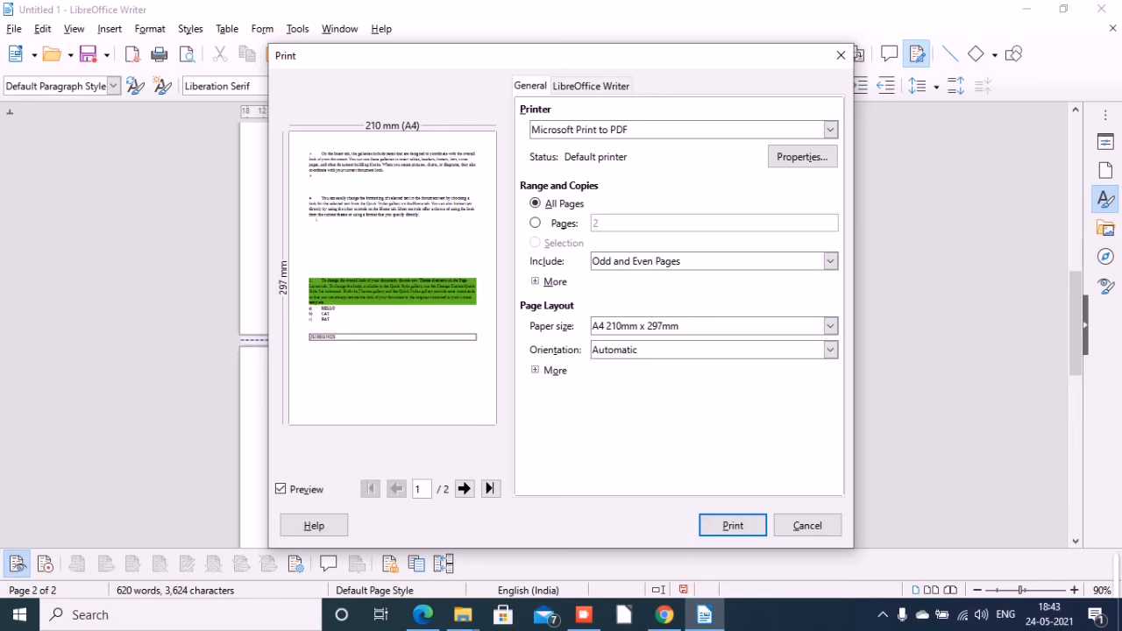
left_click(464, 489)
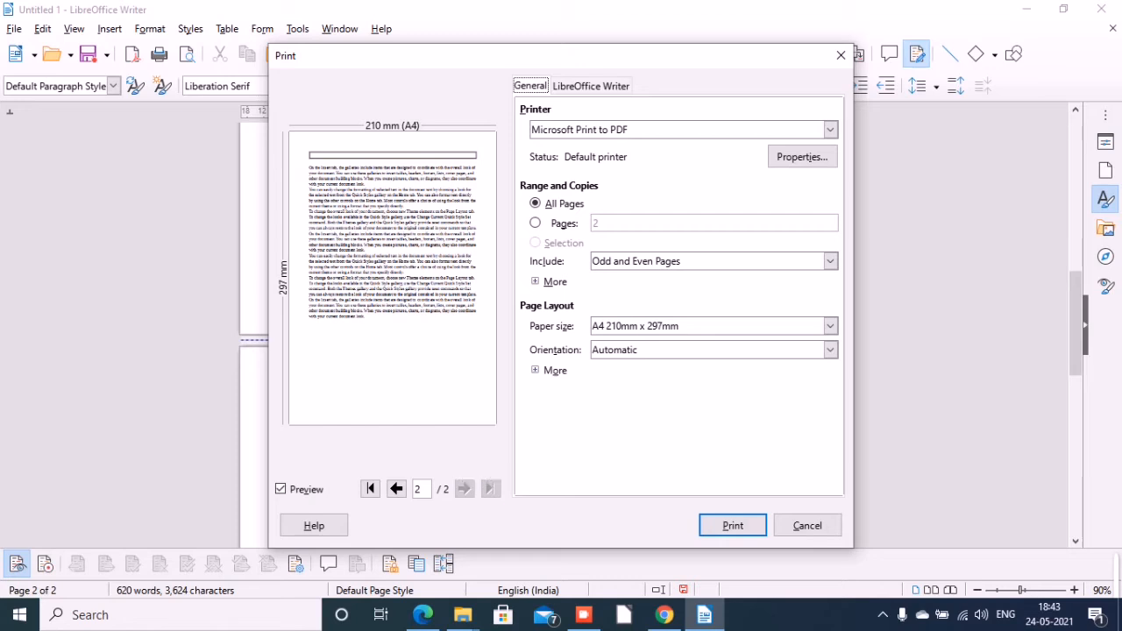
left_click(808, 526)
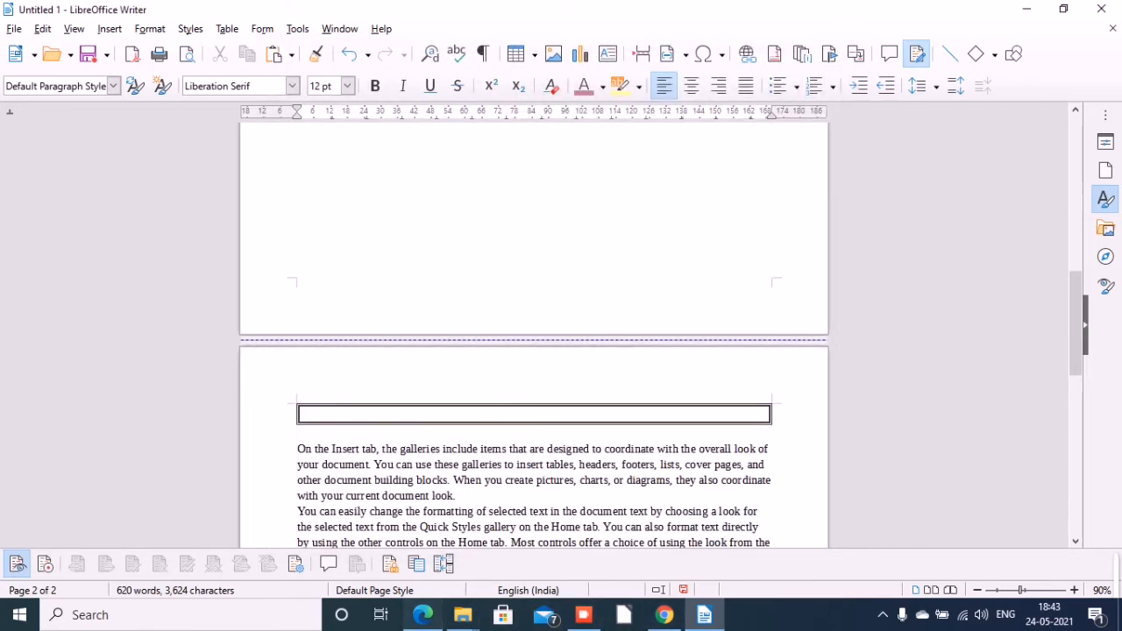
Switch to the textbook PDF in Microsoft Edge, read the section on headers, footers and page numbers, and return to Writer.
left_click(423, 615)
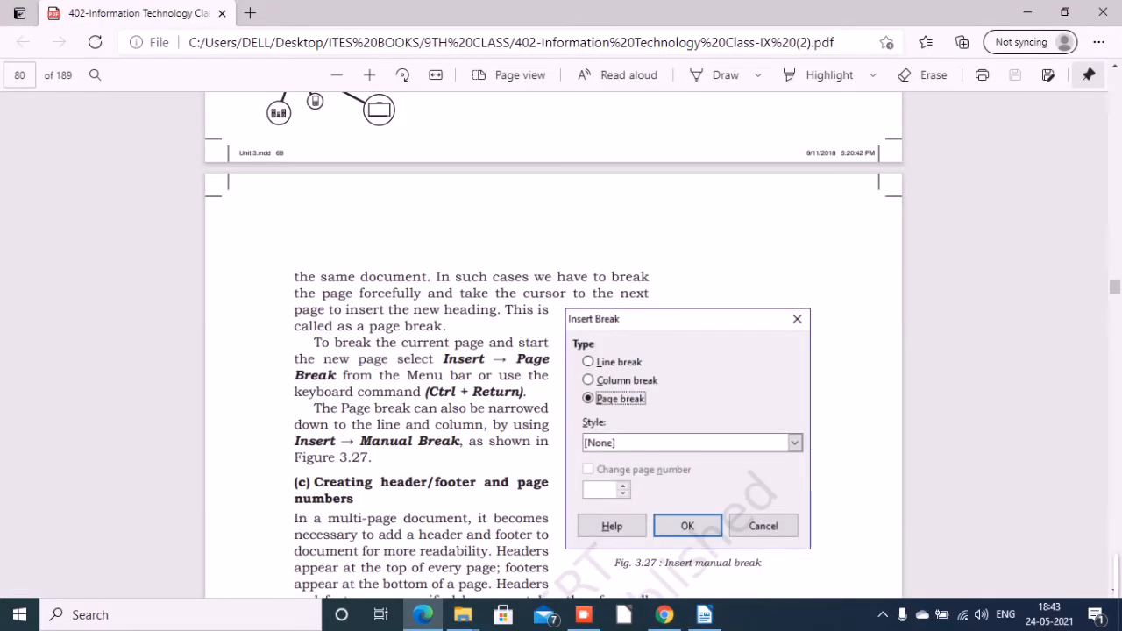
scroll(552, 351, "down", 5)
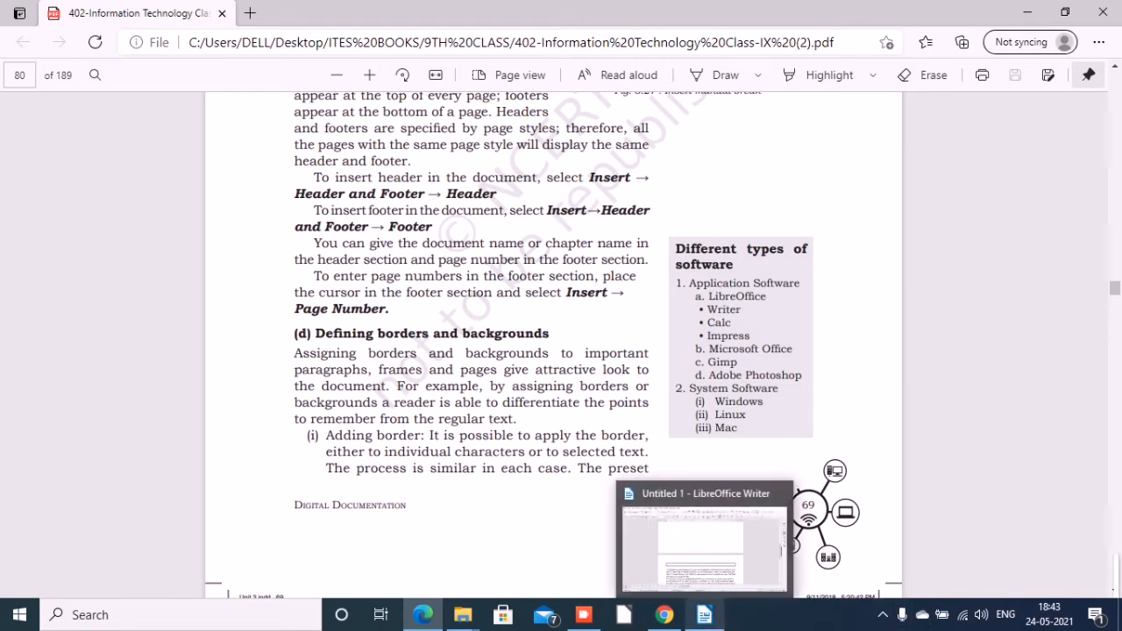
left_click(704, 614)
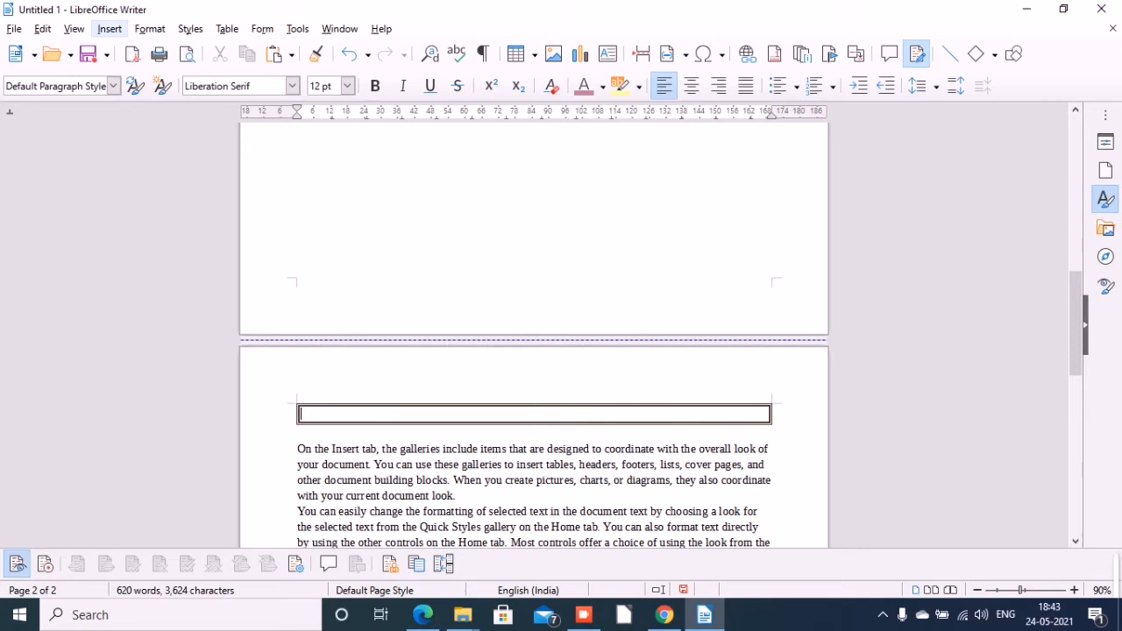
Add a header for the Default Page Style, enter LIBREOFFICE HEADER in it, and return to the body text.
key("alt+i")
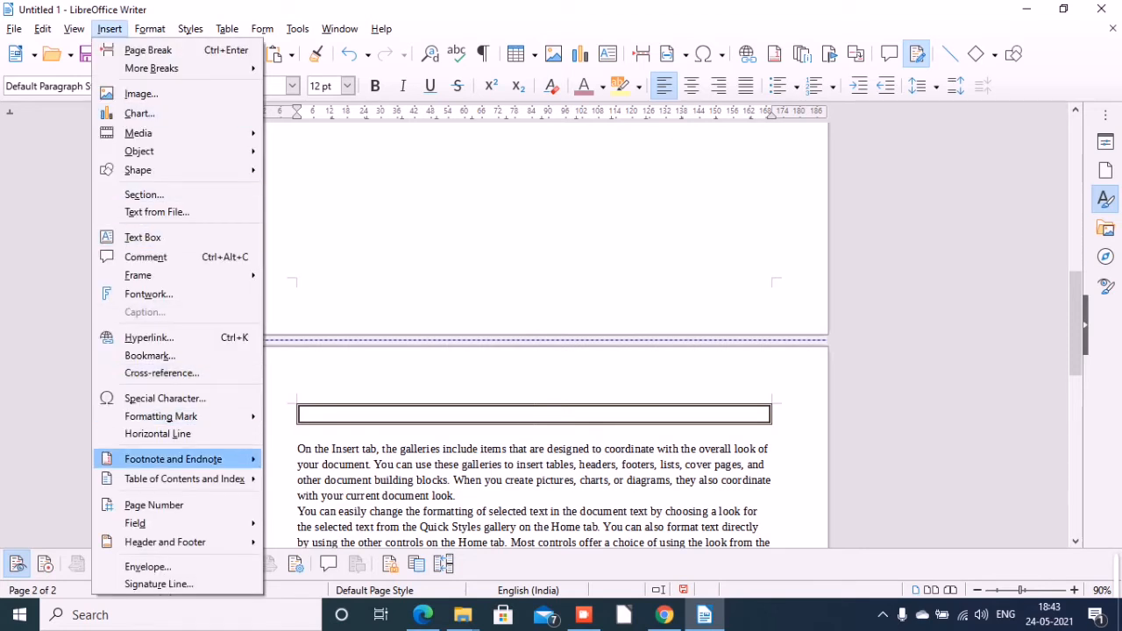
mouse_move(165, 542)
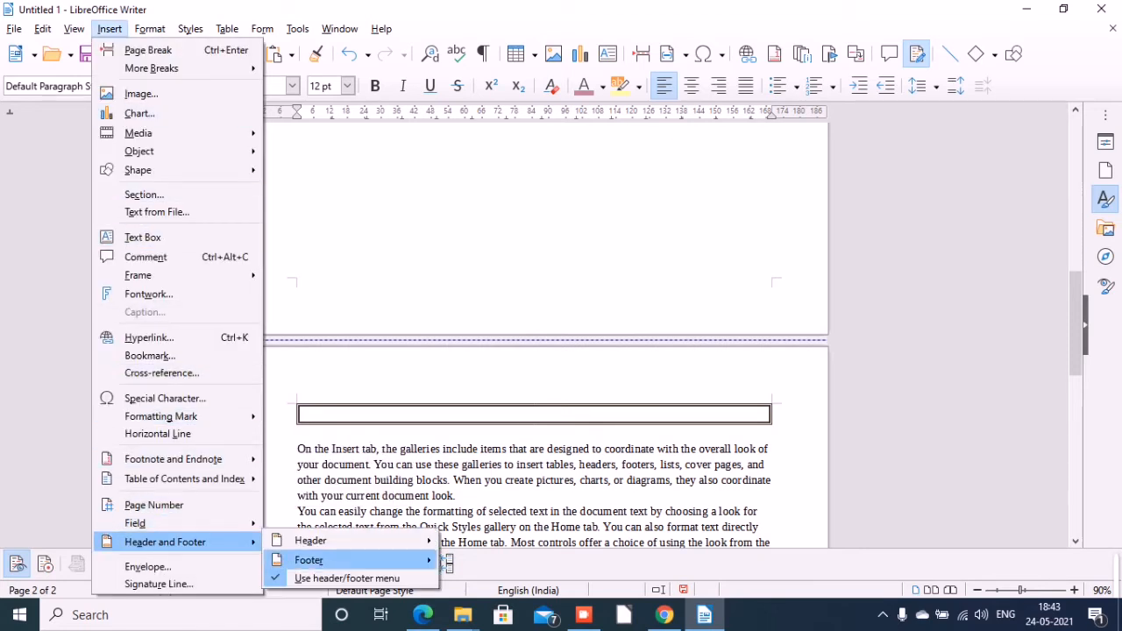
mouse_move(310, 541)
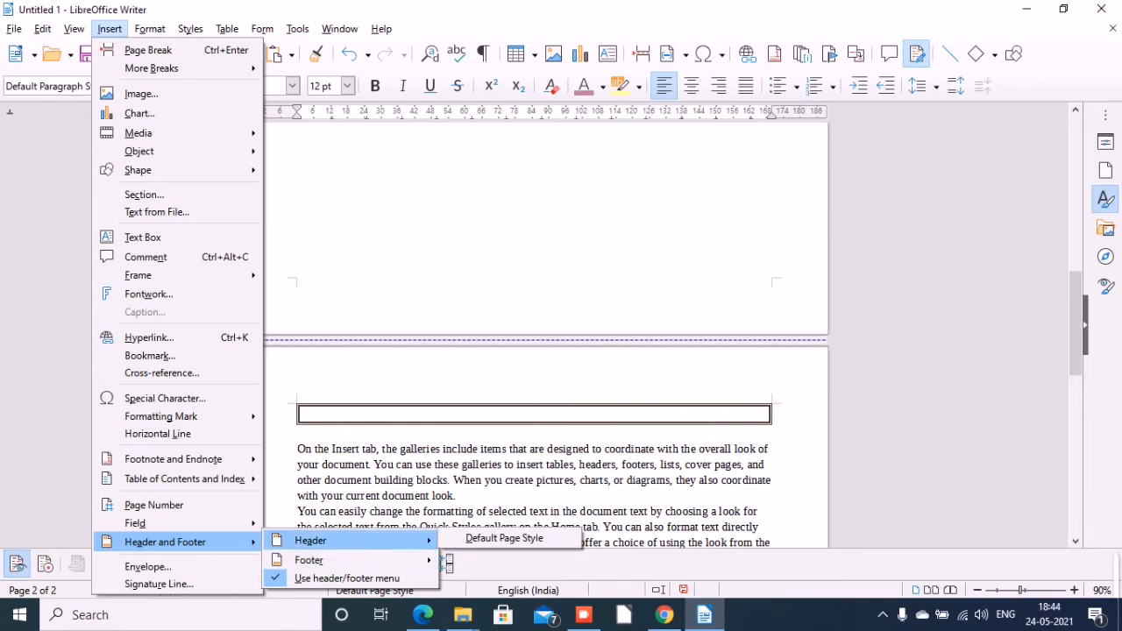
left_click(504, 539)
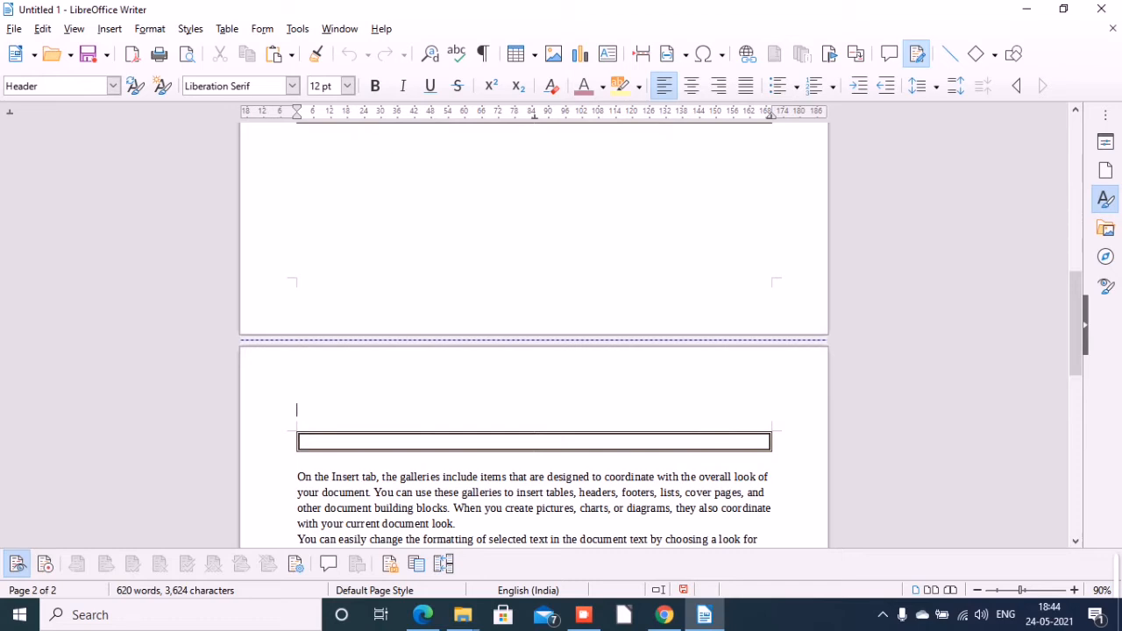
type("LIBREOFFIC")
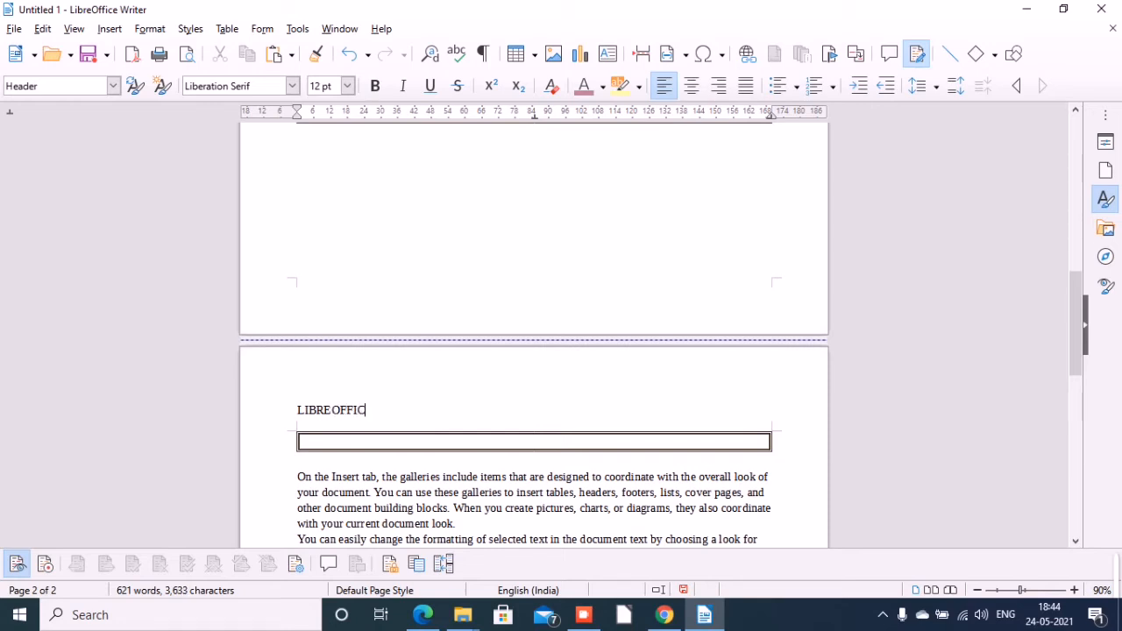
type("E HEADER")
left_click(386, 478)
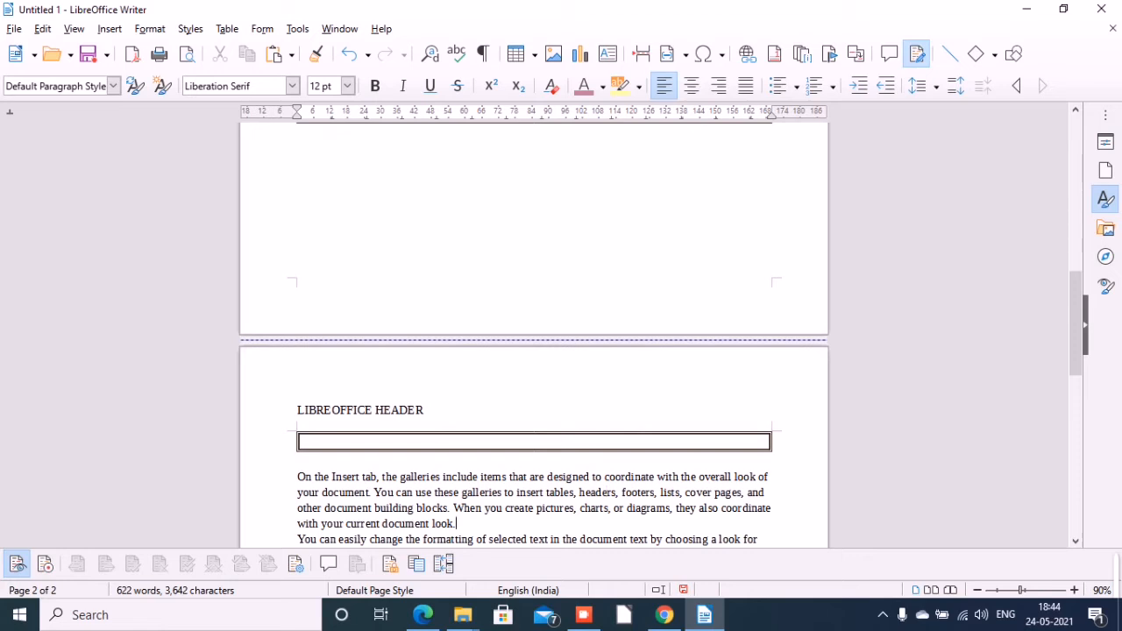
Look through both pages to check the header text at their tops and locate the footer area.
triple_click(456, 524)
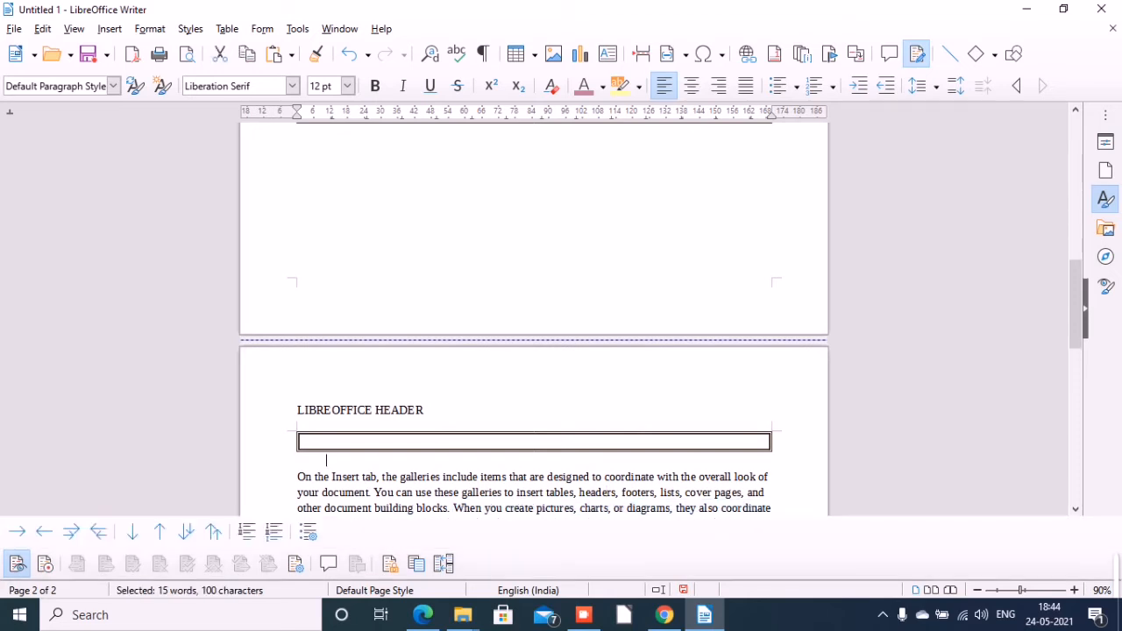
left_click(815, 85)
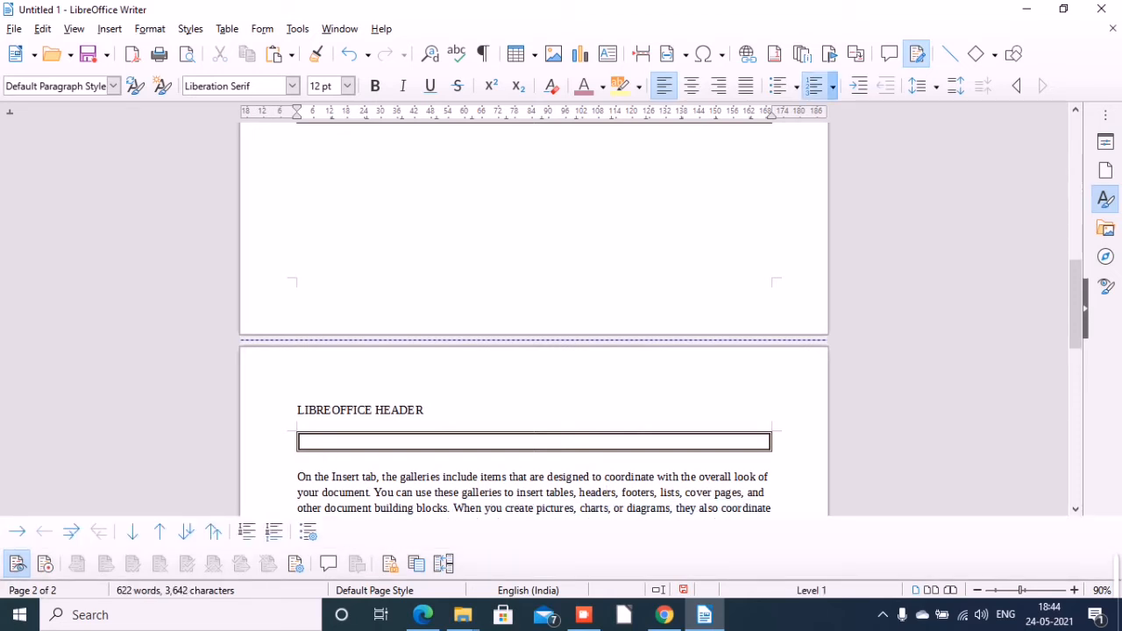
left_click_drag(1076, 305, 1076, 458)
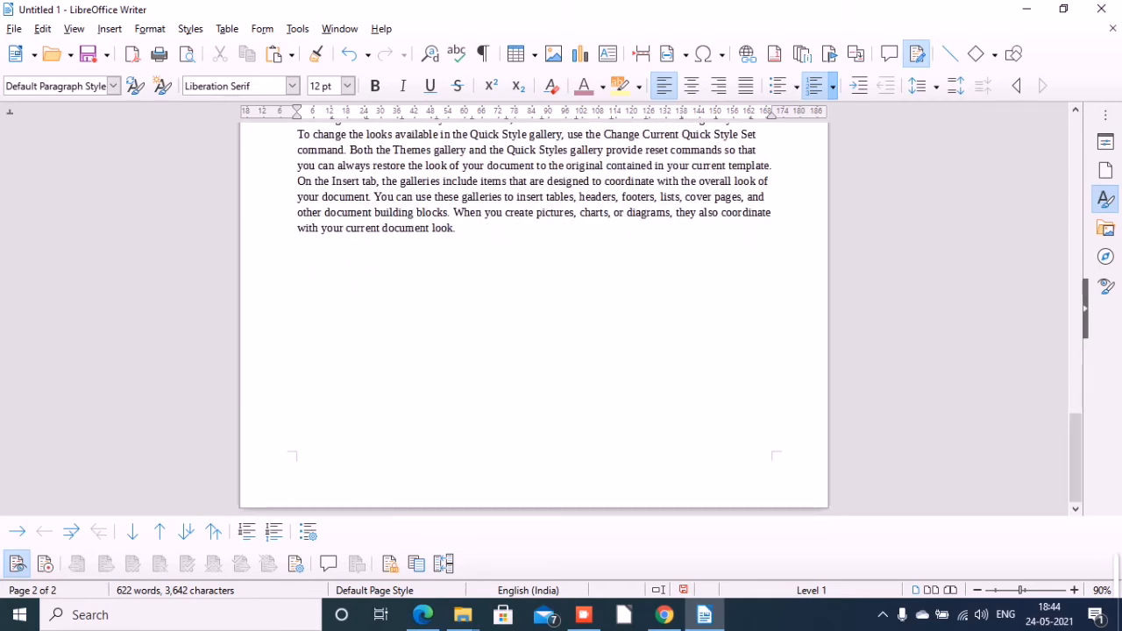
scroll(534, 316, "up", 15)
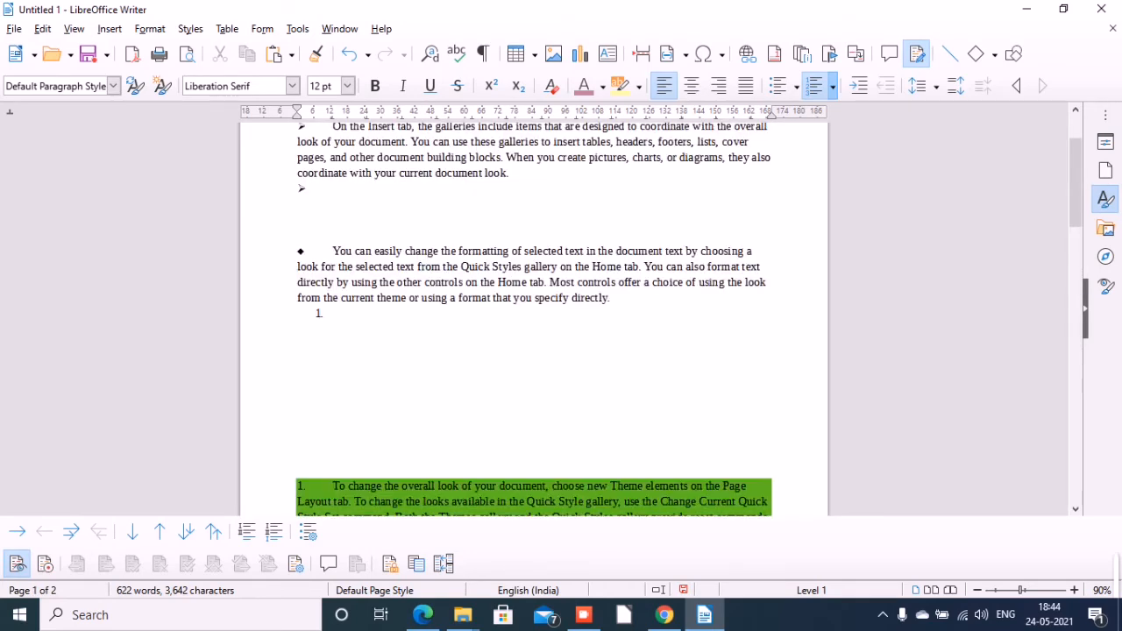
scroll(534, 316, "up", 3)
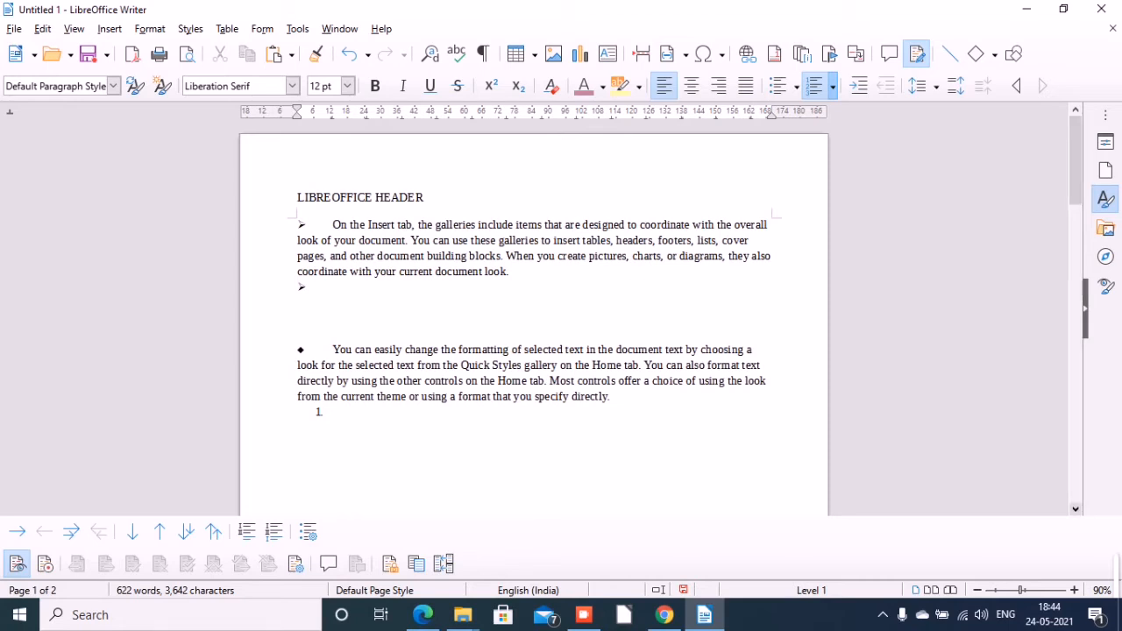
scroll(534, 316, "down", 3)
scroll(535, 315, "down", 6)
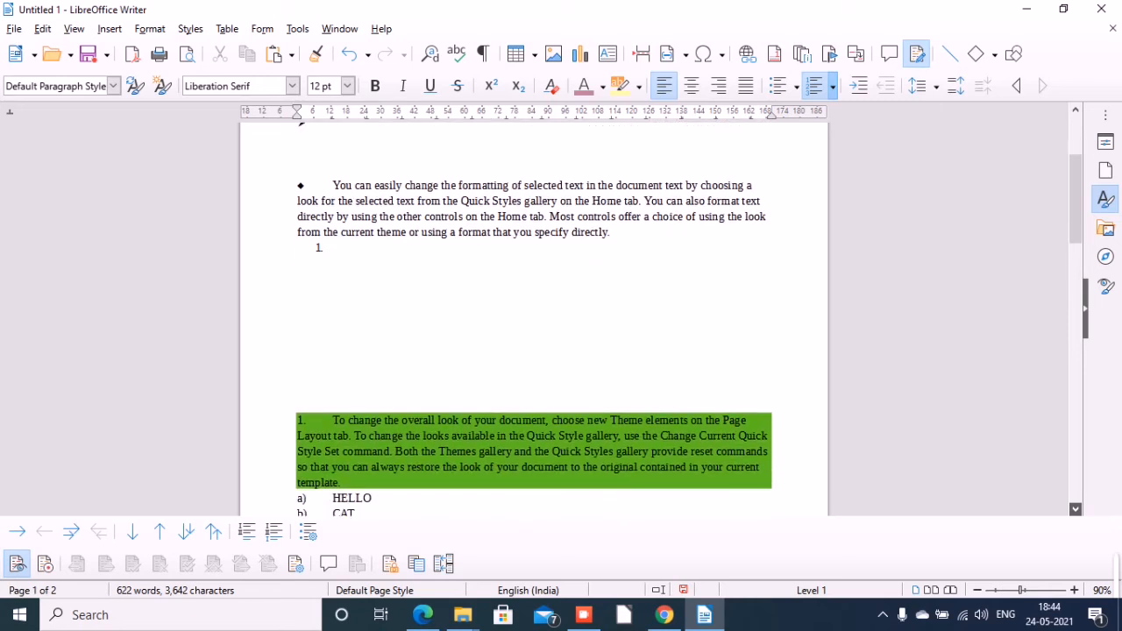
scroll(534, 315, "down", 5)
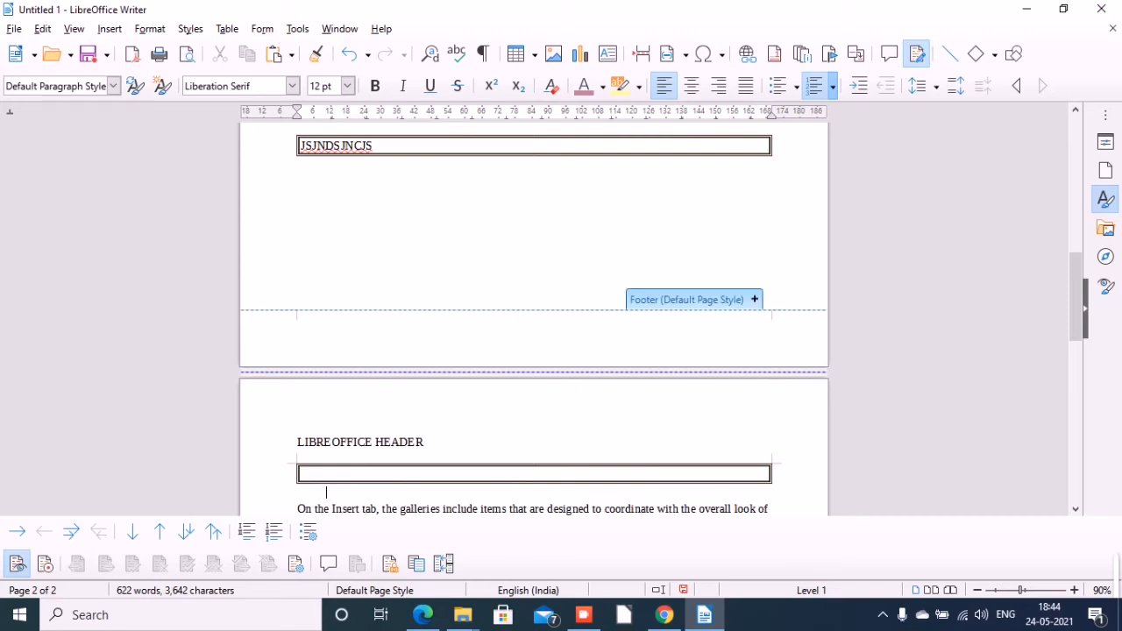
scroll(535, 319, "up", 5)
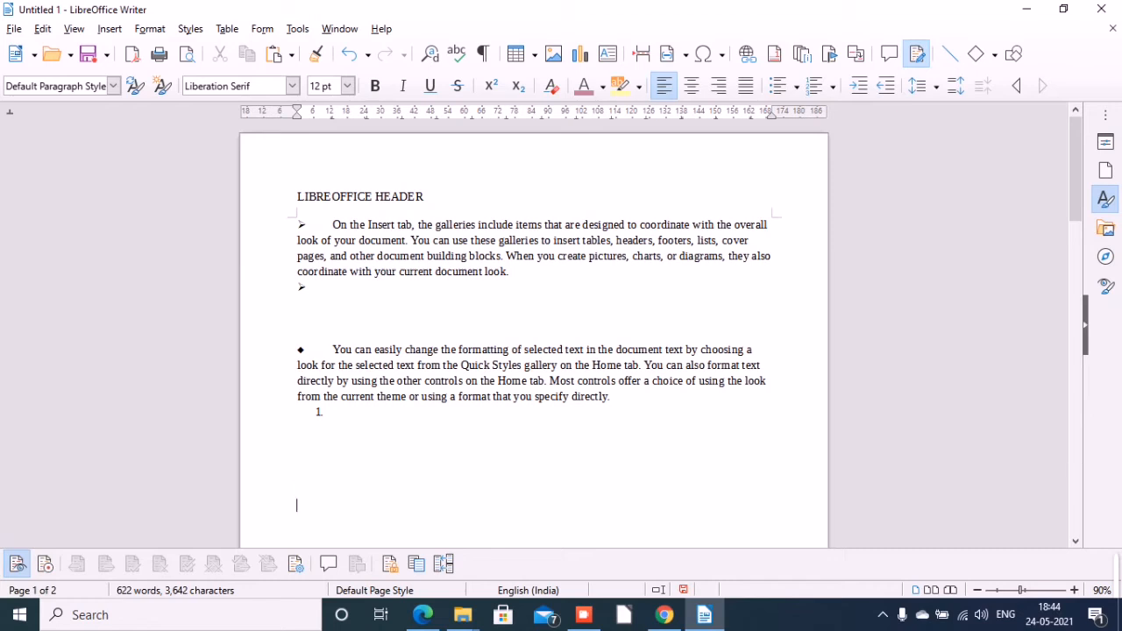
Add a footer for the Default Page Style at the end of the first page, enter 1 in it, and return to the body text.
key("Down")
key("Down")
key("Down")
key("Down")
key("Down")
key("Down")
key("Down")
key("Down")
key("Down")
key("Down")
key("Down")
key("Down")
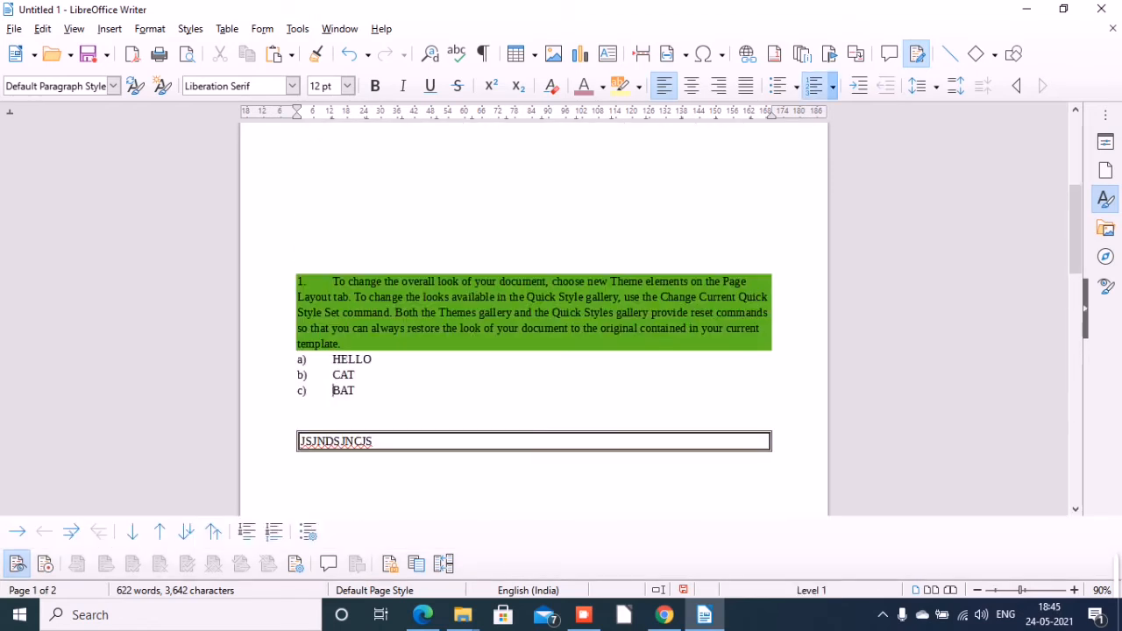
key("Down")
key("Down")
key("Down")
key("Down")
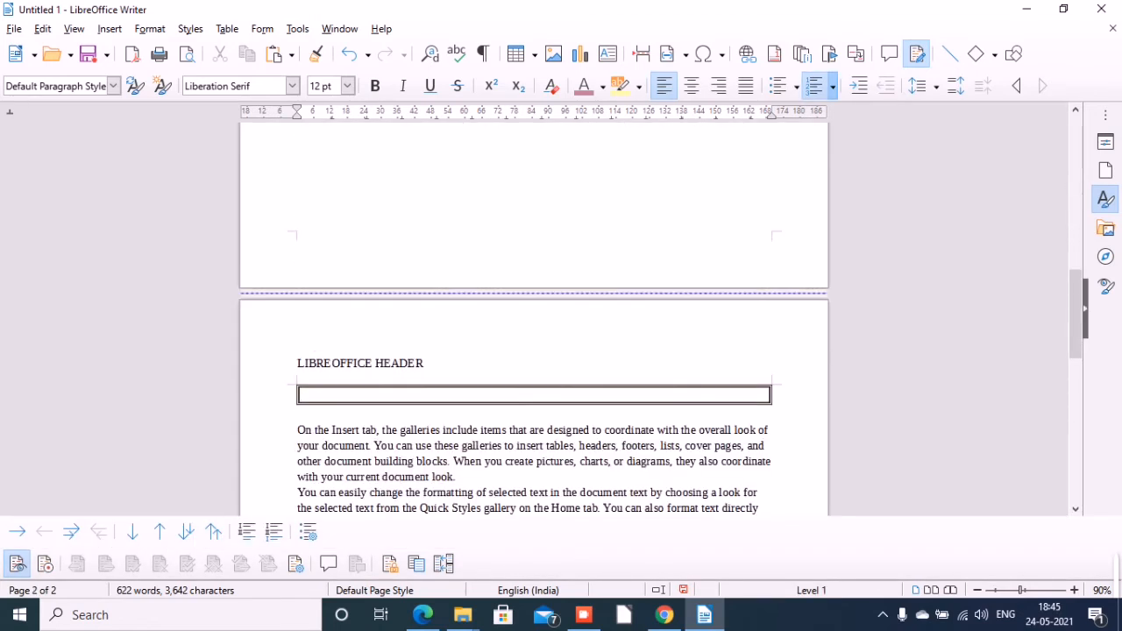
key("Up")
key("Up")
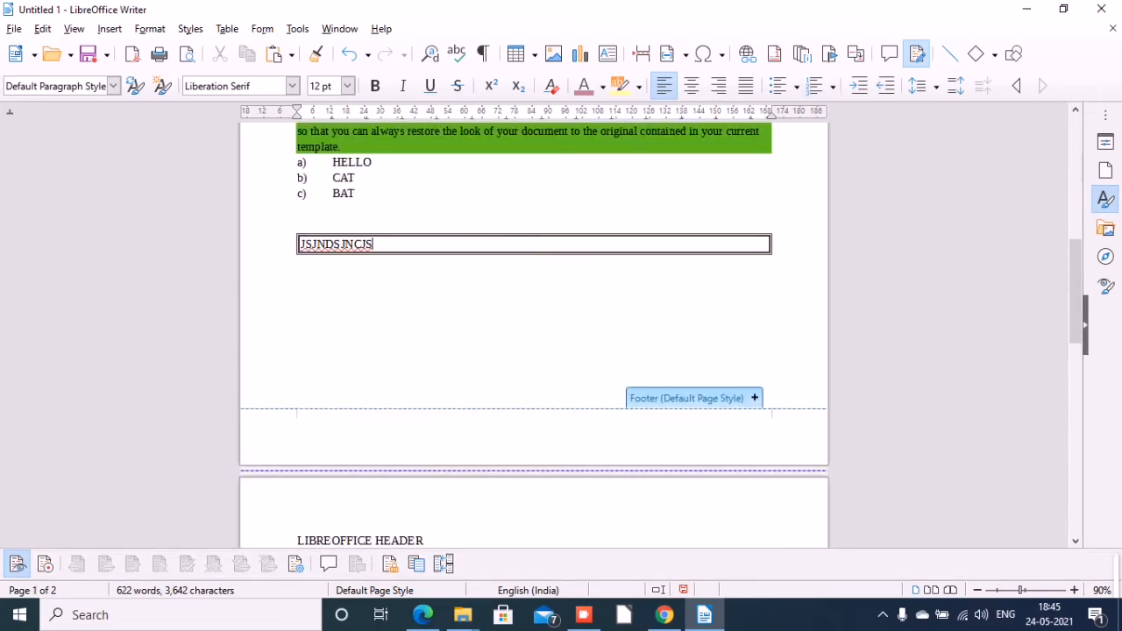
left_click(754, 399)
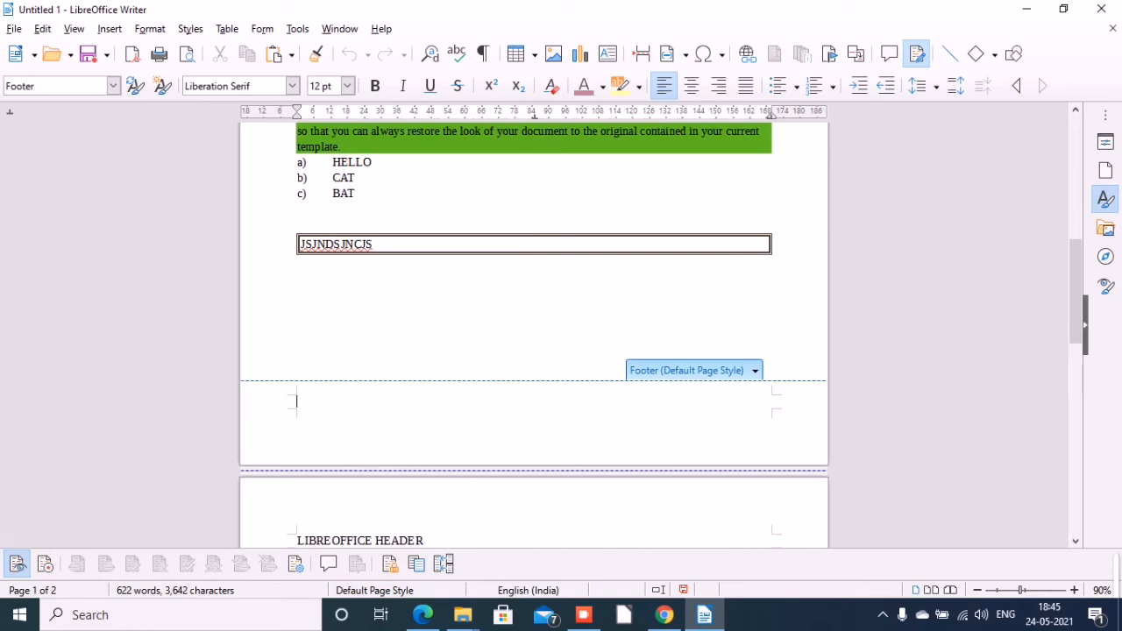
type("1")
left_click(373, 245)
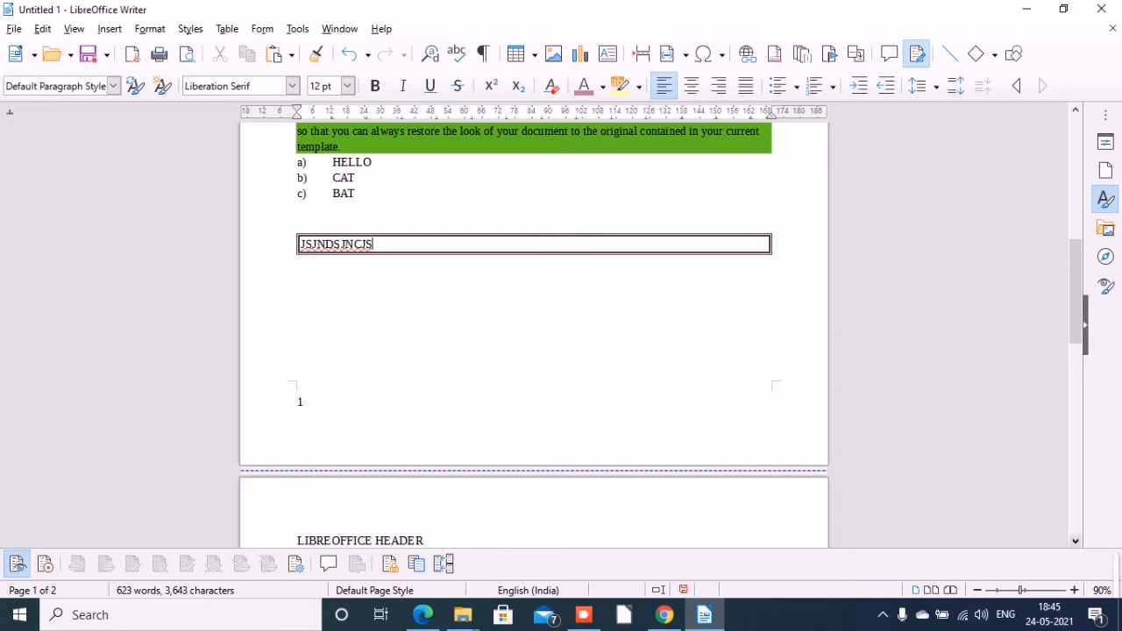
Review the second page from its header down to its footer to check how the footer text repeats across pages.
scroll(534, 336, "down", 5)
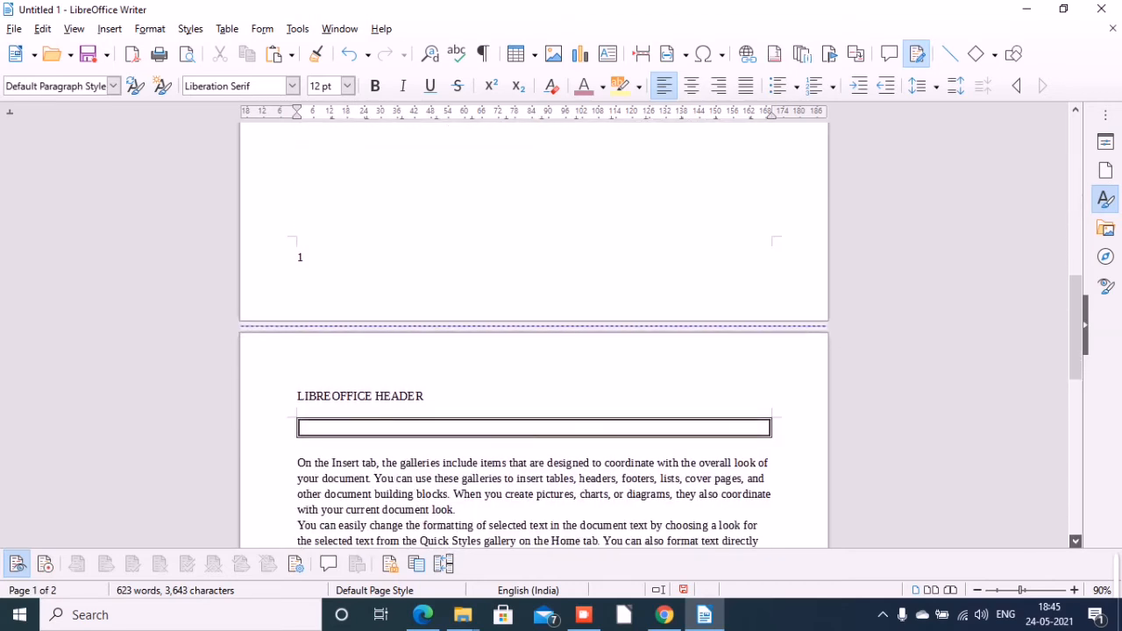
scroll(534, 336, "down", 6)
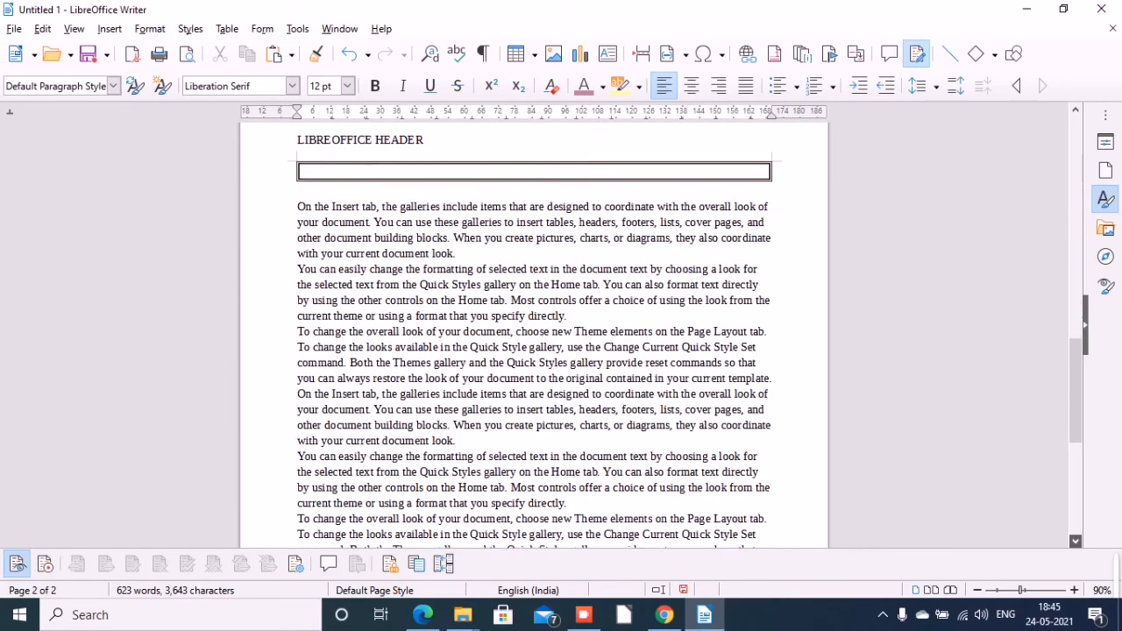
scroll(534, 335, "down", 7)
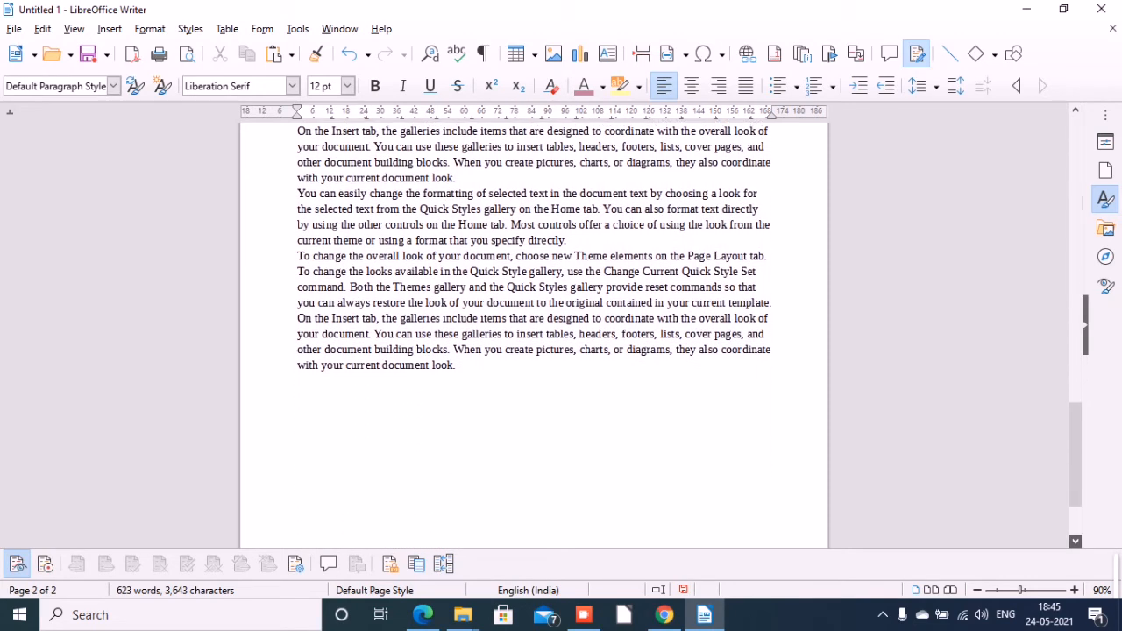
scroll(534, 336, "down", 1)
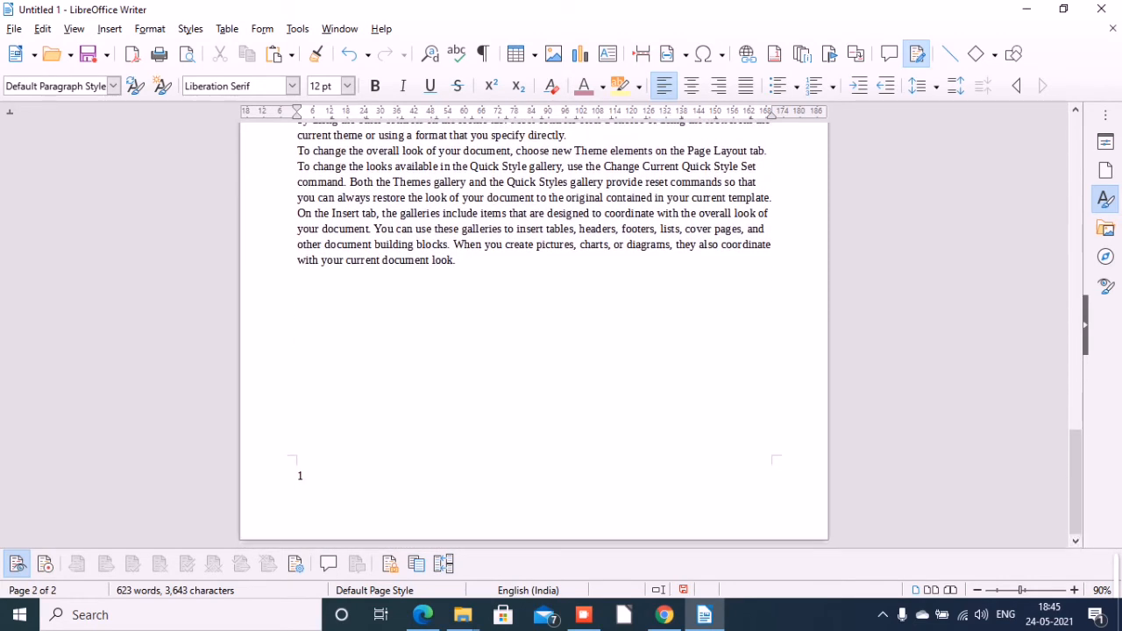
left_click(1076, 109)
scroll(1075, 110, "up", 6)
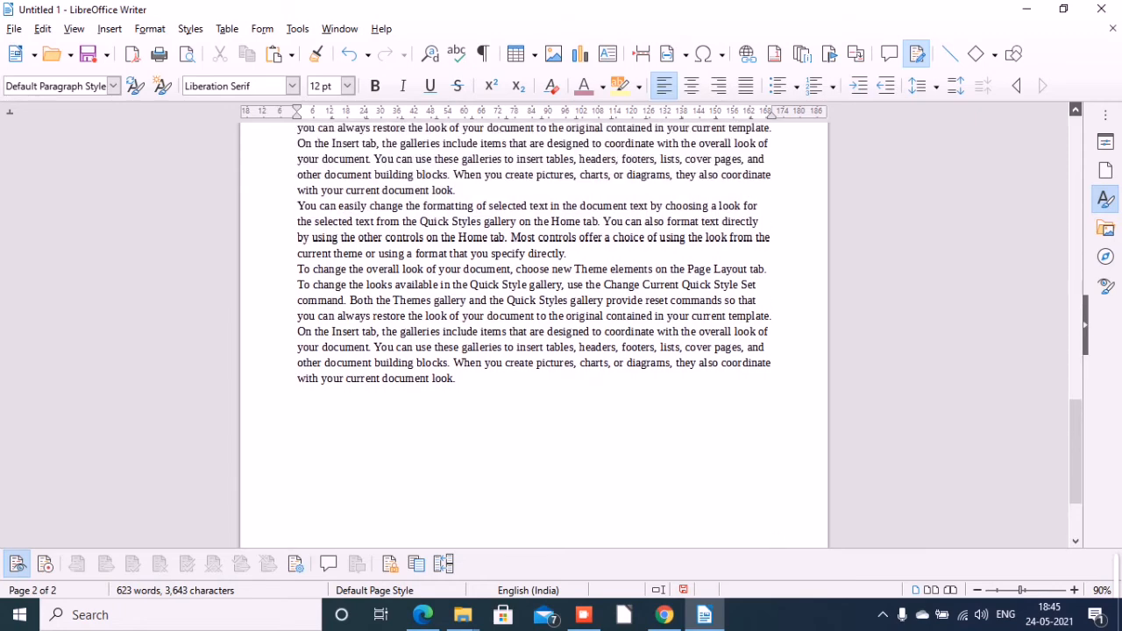
scroll(1076, 109, "up", 6)
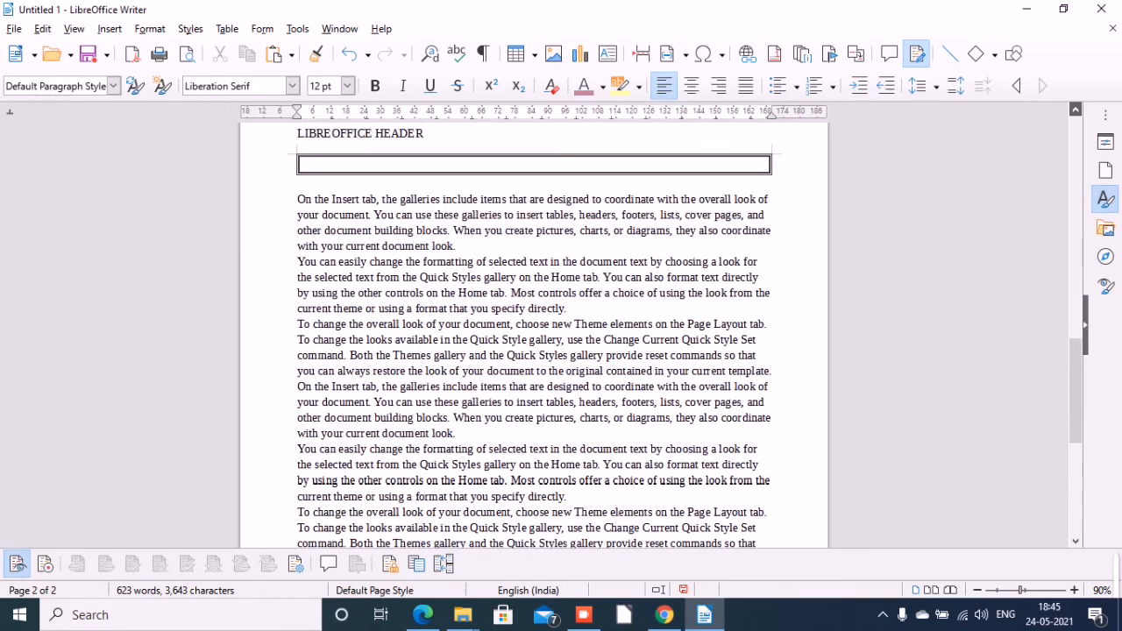
scroll(1076, 109, "up", 3)
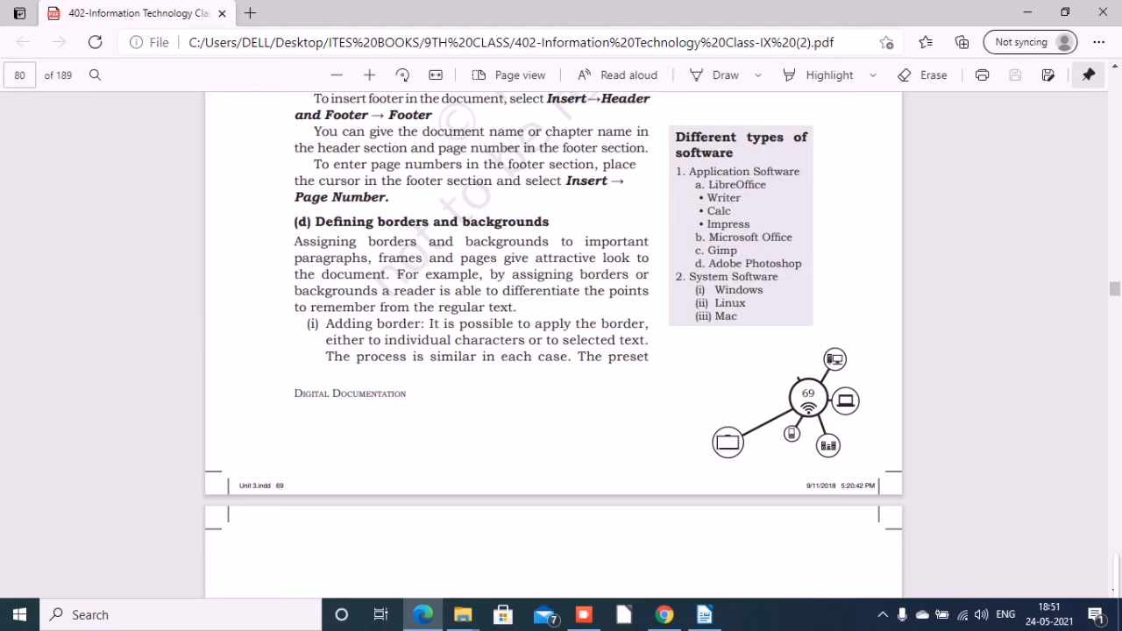
Switch to LibreOffice Writer and give the Default Page Style a full box border with a thin-thick double line.
left_click(705, 615)
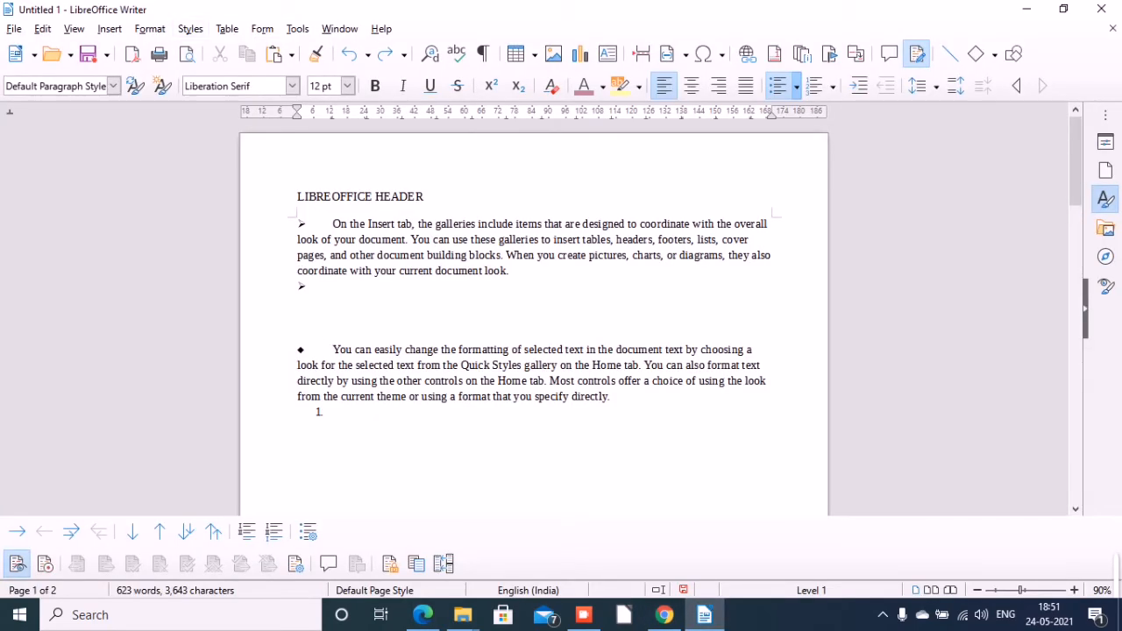
left_click(149, 29)
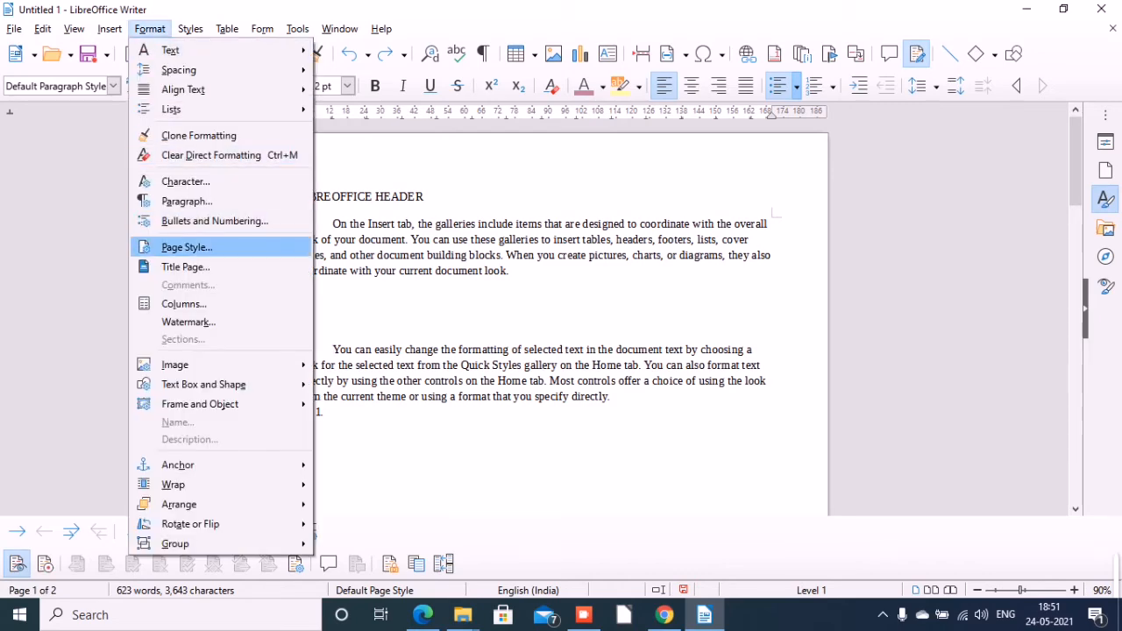
key("Escape")
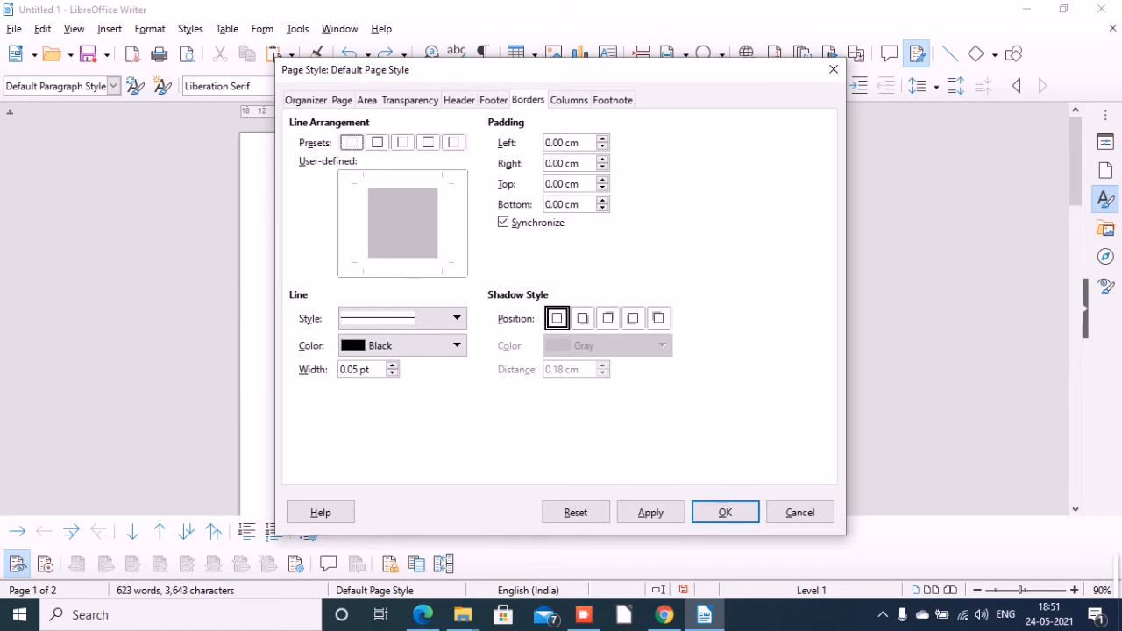
left_click(377, 142)
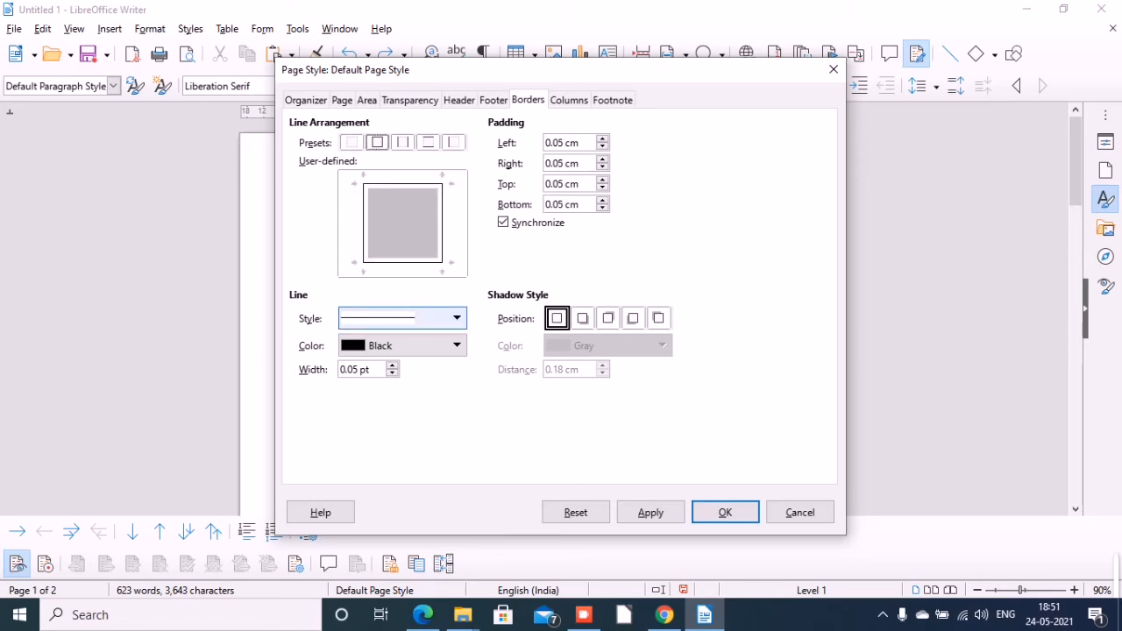
left_click(402, 318)
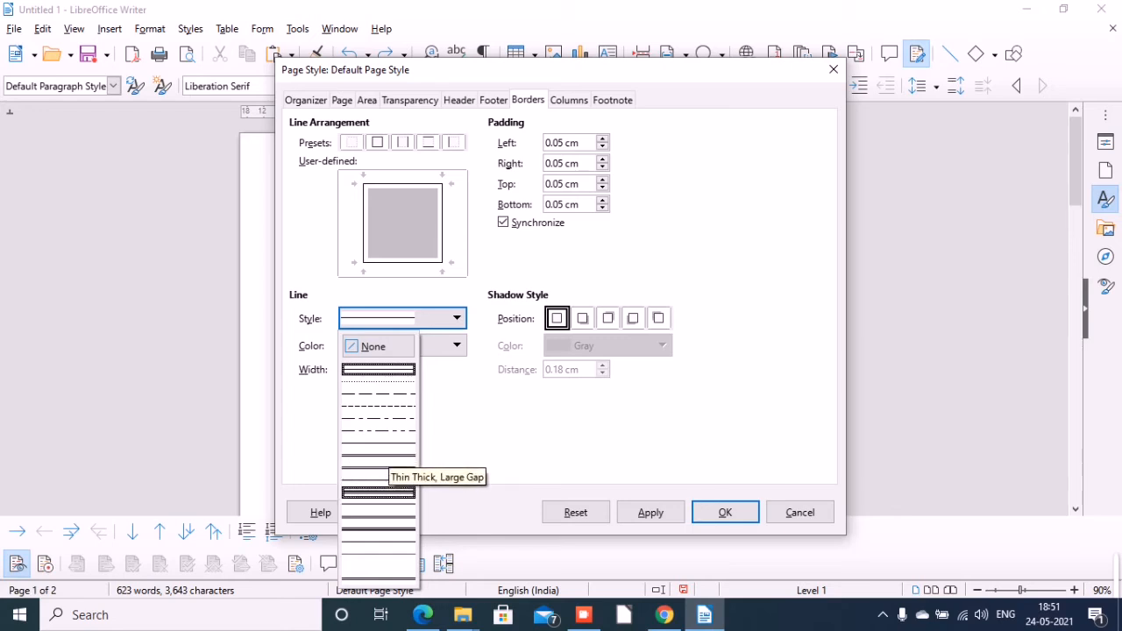
left_click(379, 478)
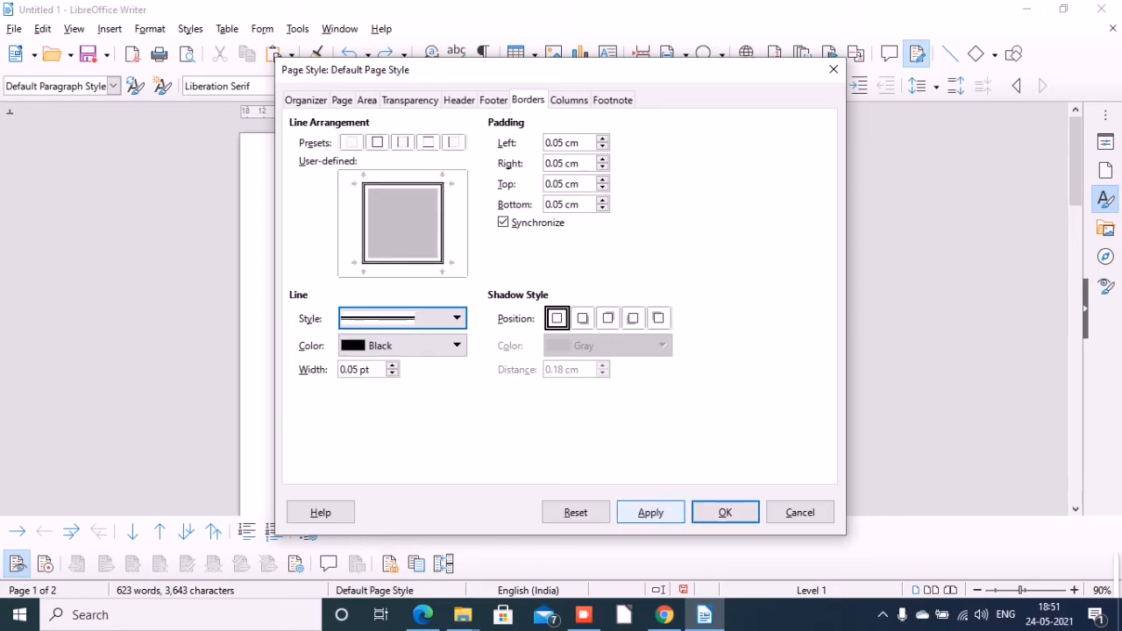
left_click(651, 512)
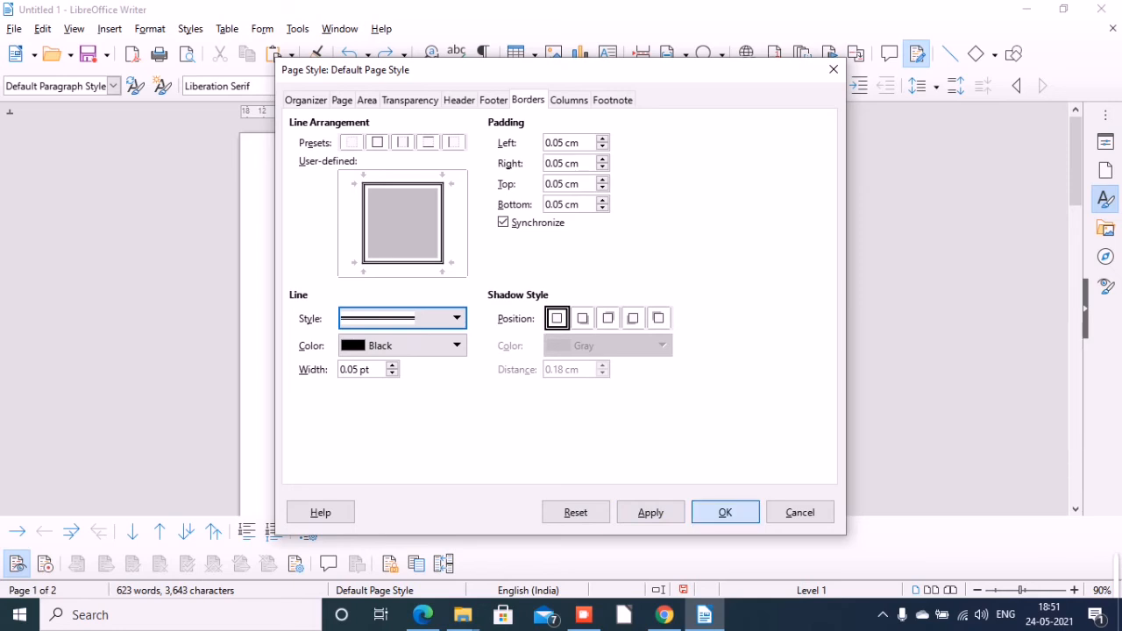
left_click(725, 512)
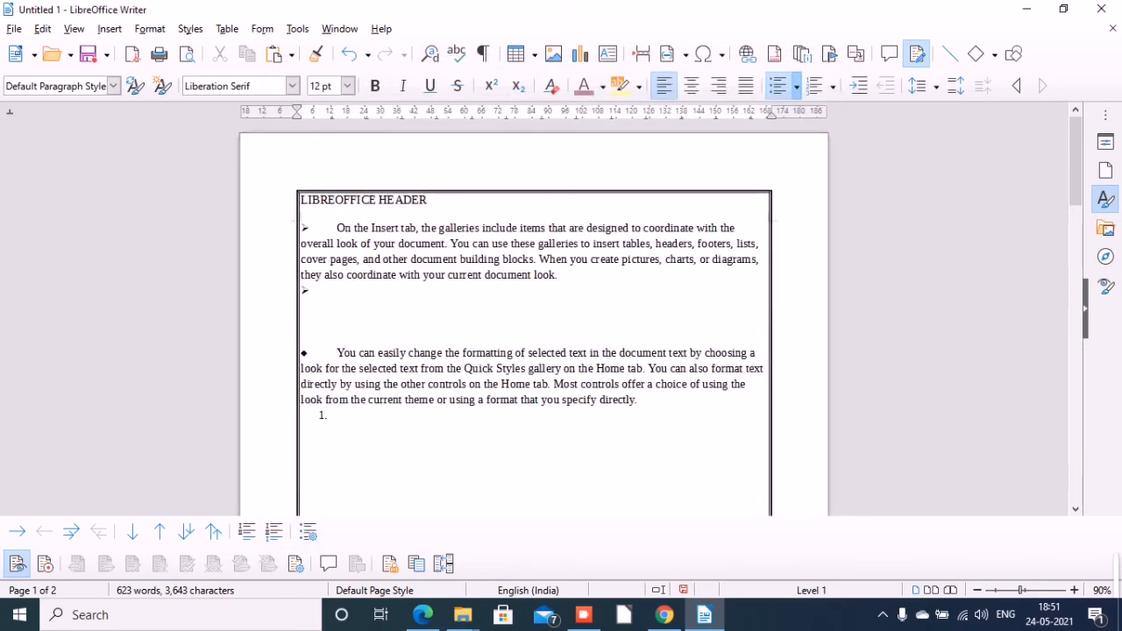
Look through both pages to check the page border, and view the first page in the print preview without printing.
scroll(1076, 509, "down", 5)
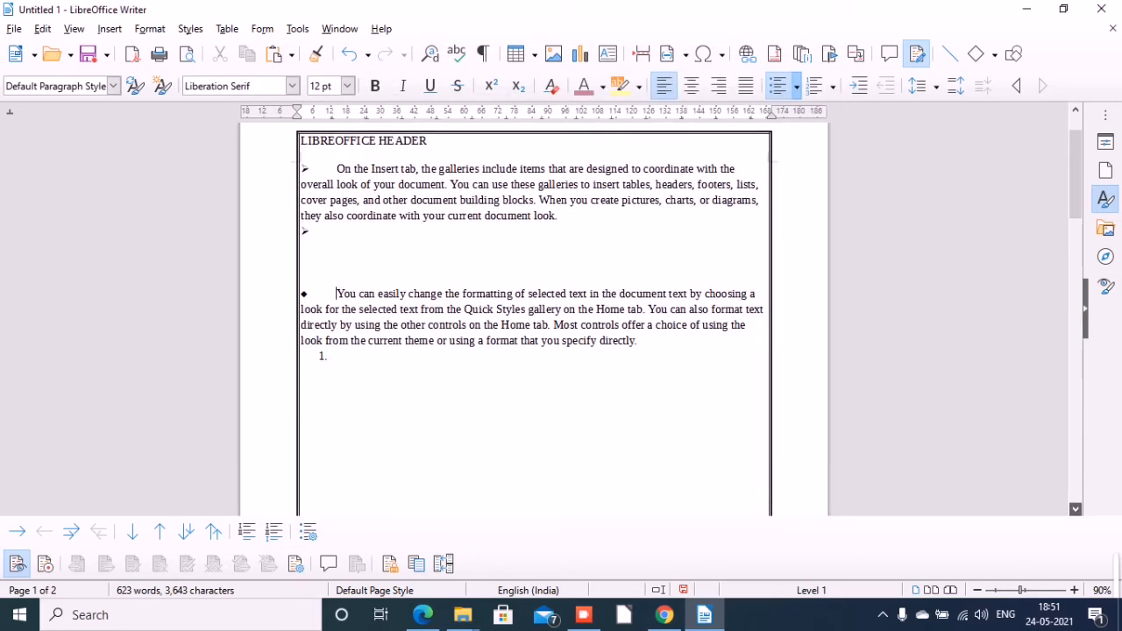
scroll(1076, 510, "down", 8)
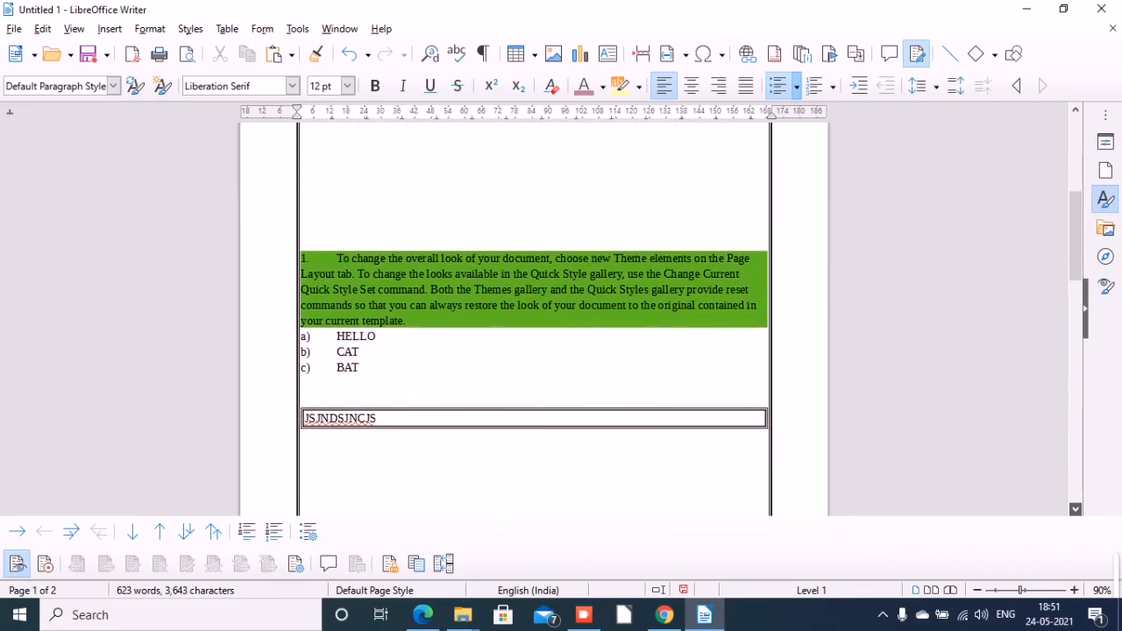
scroll(1076, 510, "down", 8)
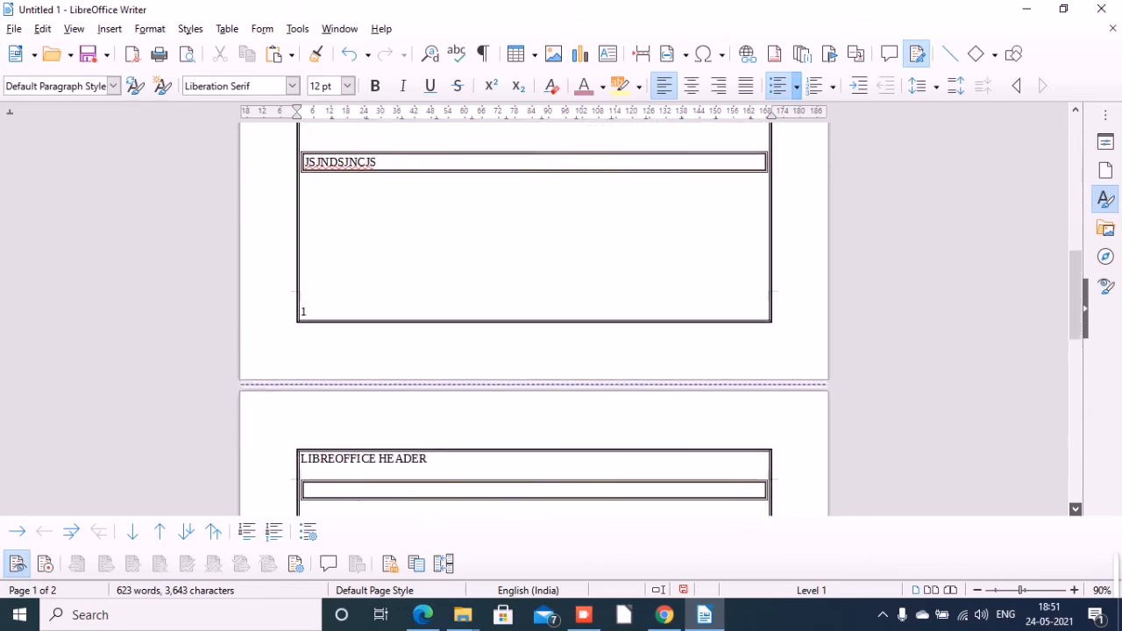
scroll(1076, 509, "down", 8)
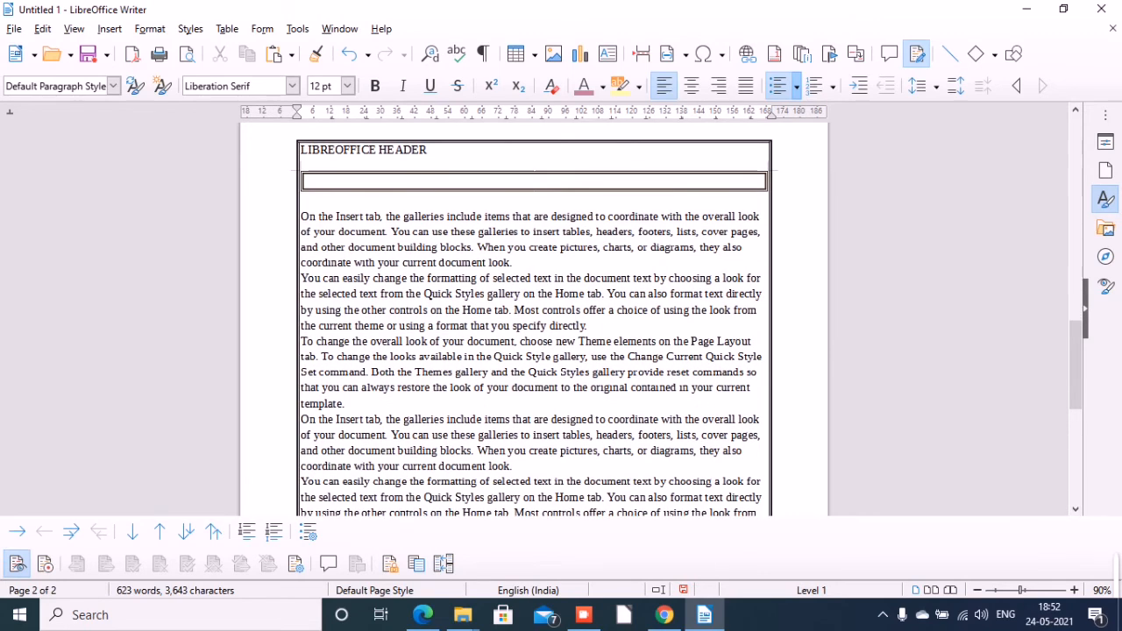
key("ctrl+p")
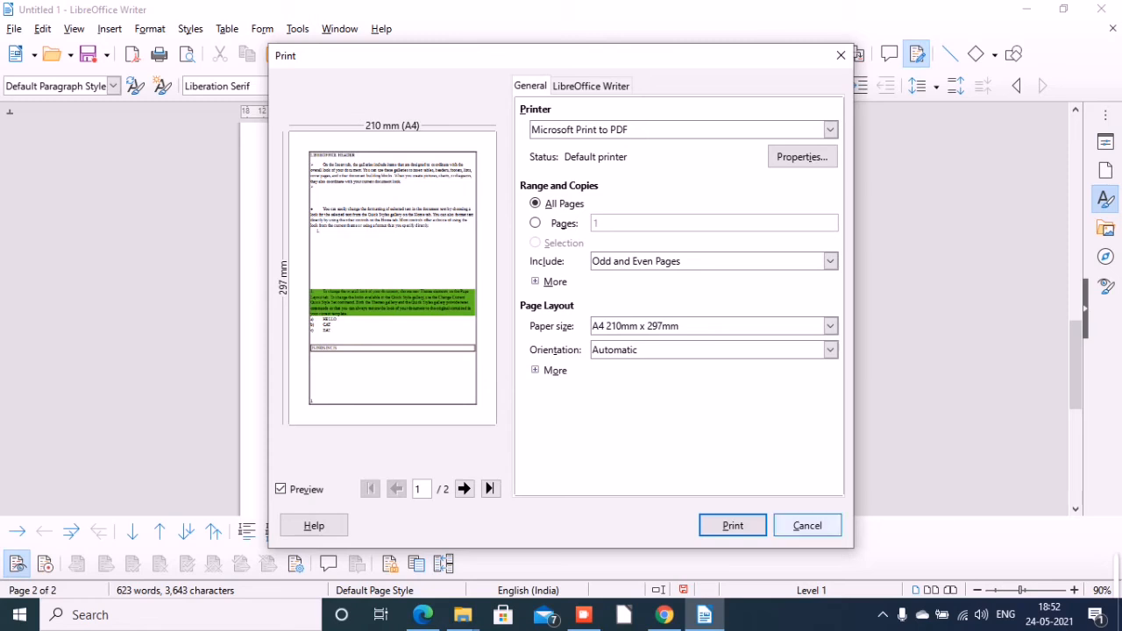
left_click(807, 525)
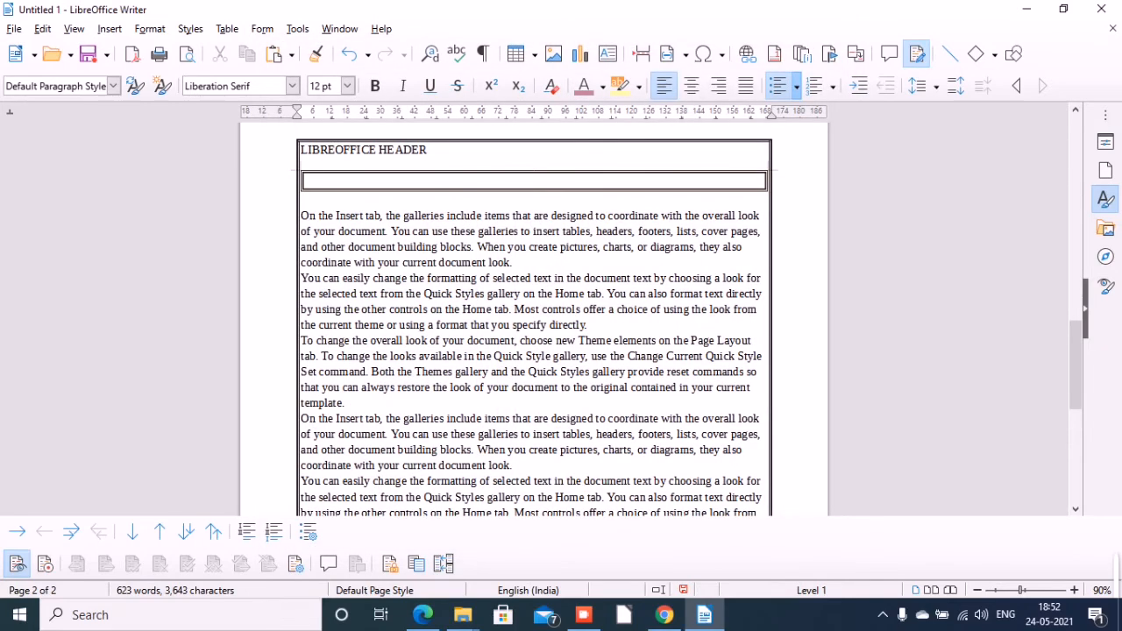
Switch to the textbook PDF in Edge and read the instructions on adding borders and background colour.
key("alt+Tab")
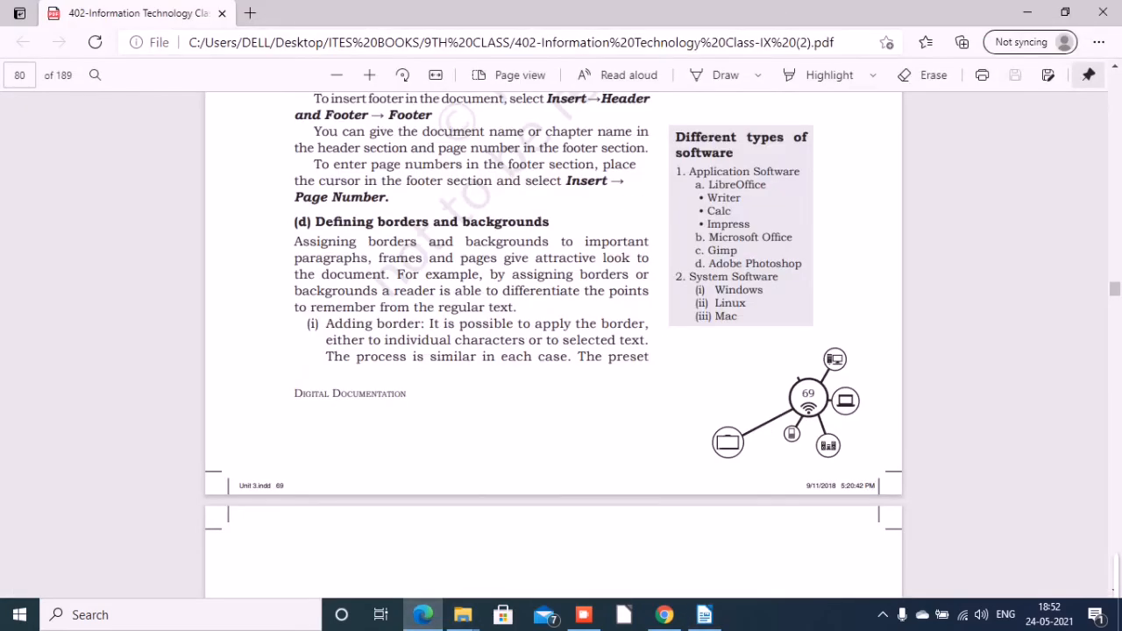
scroll(554, 342, "down", 5)
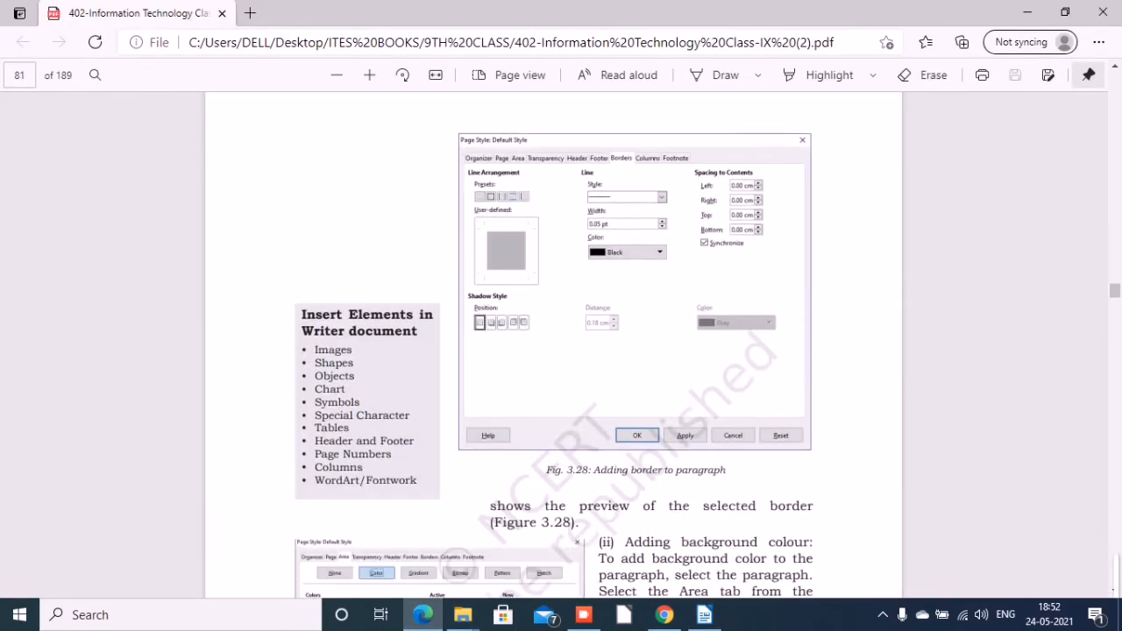
scroll(430, 271, "down", 5)
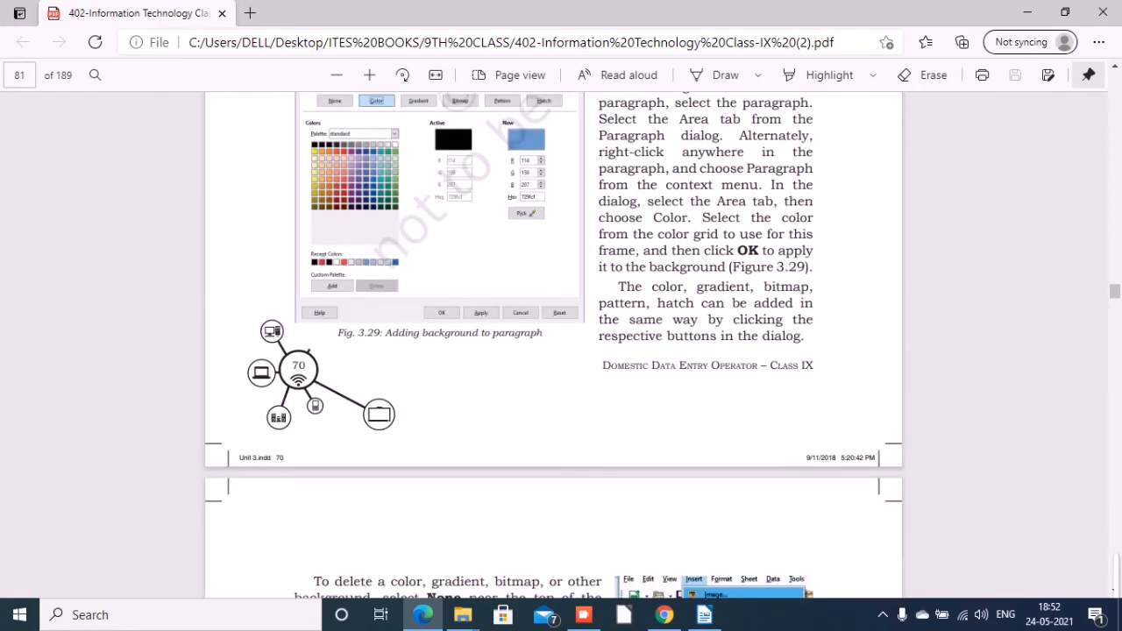
scroll(554, 342, "up", 5)
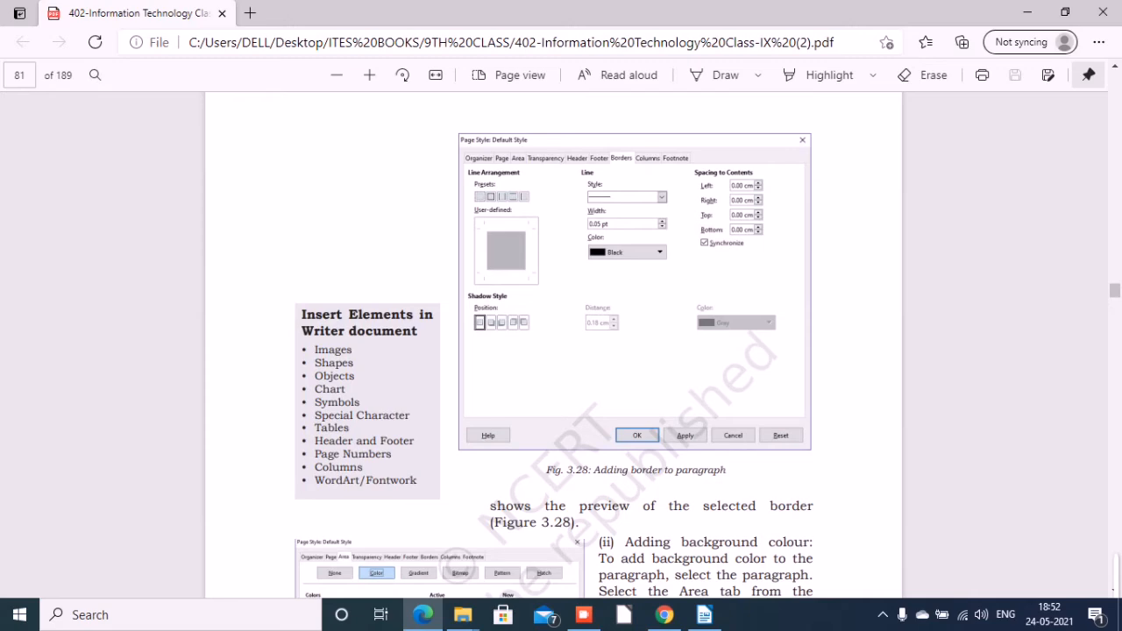
scroll(554, 342, "down", 5)
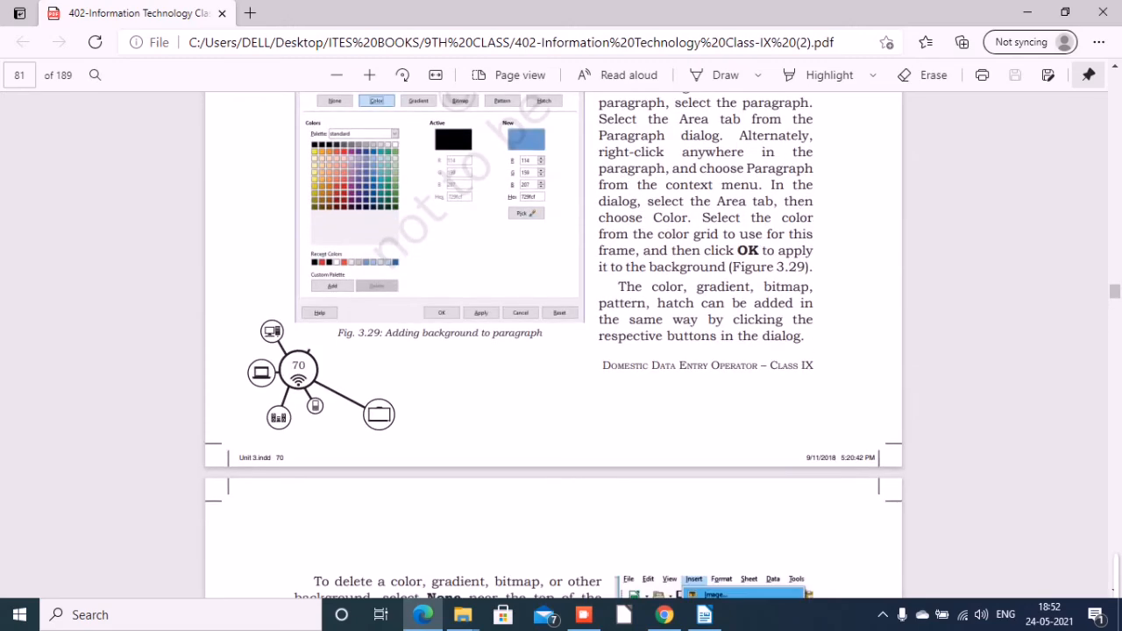
scroll(554, 342, "up", 5)
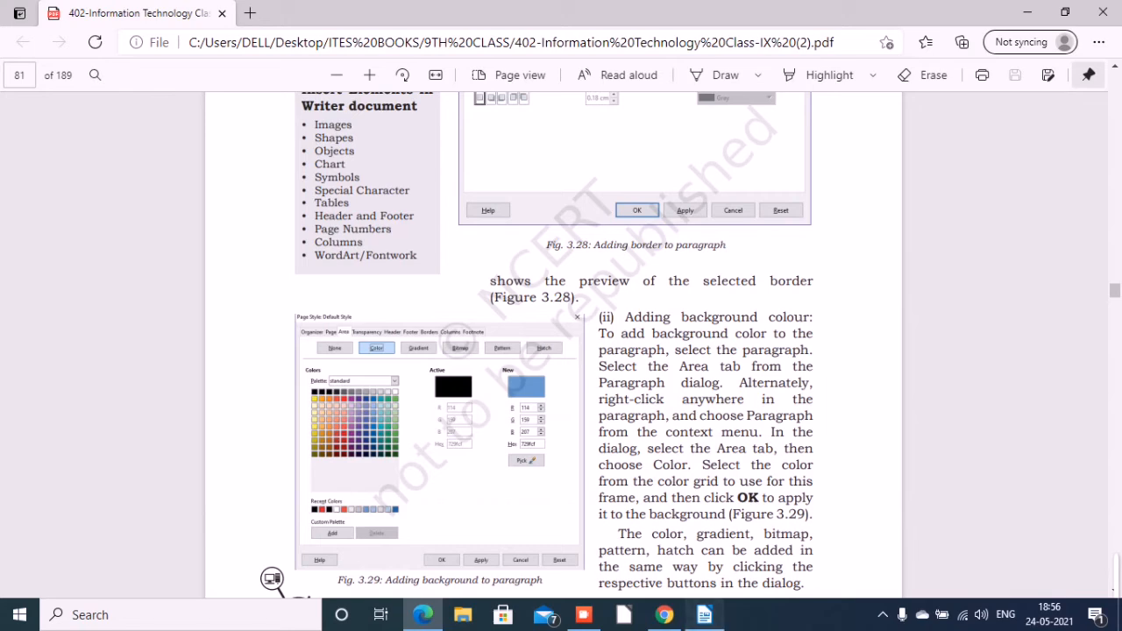
Switch to LibreOffice Writer, fill the Default Page Style background with solid orange ff7b59, and undo the fill.
left_click(705, 614)
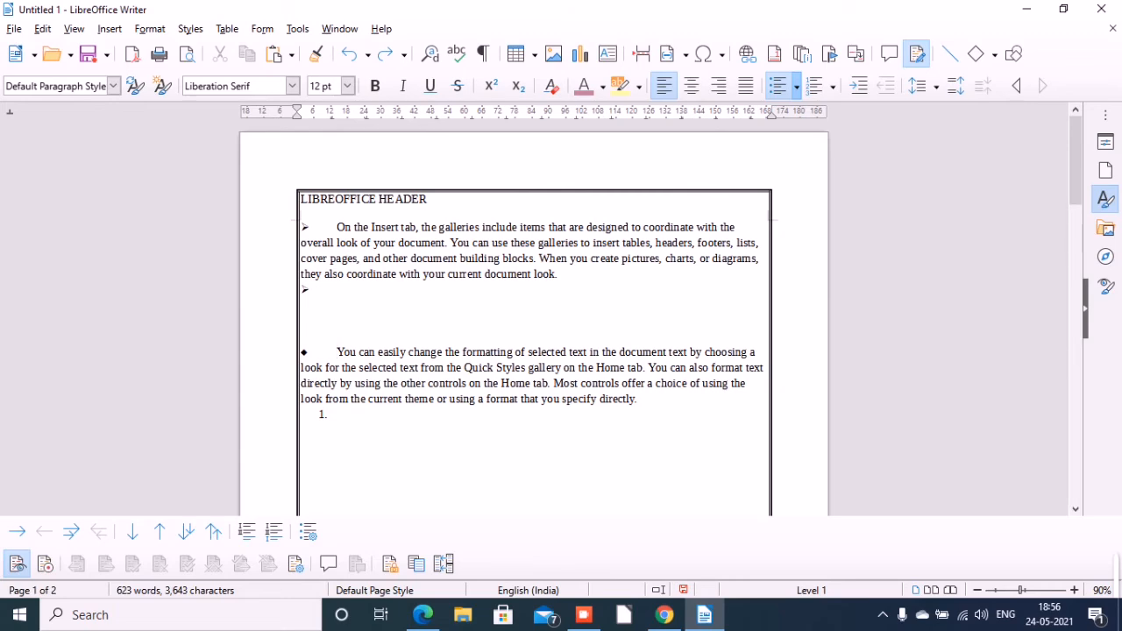
left_click(150, 29)
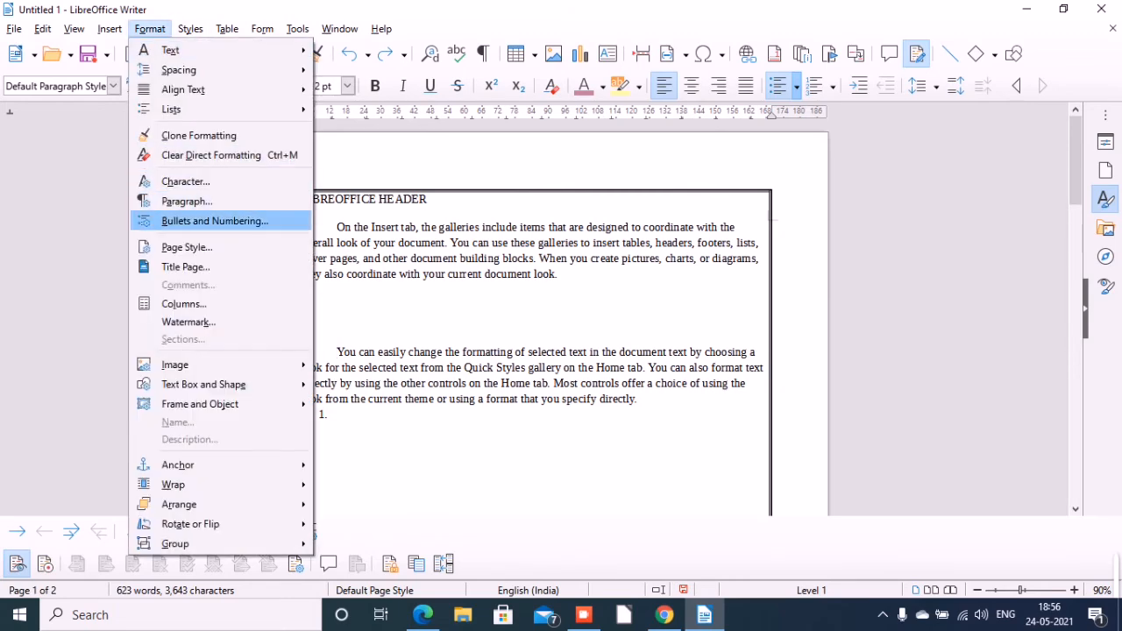
left_click(186, 247)
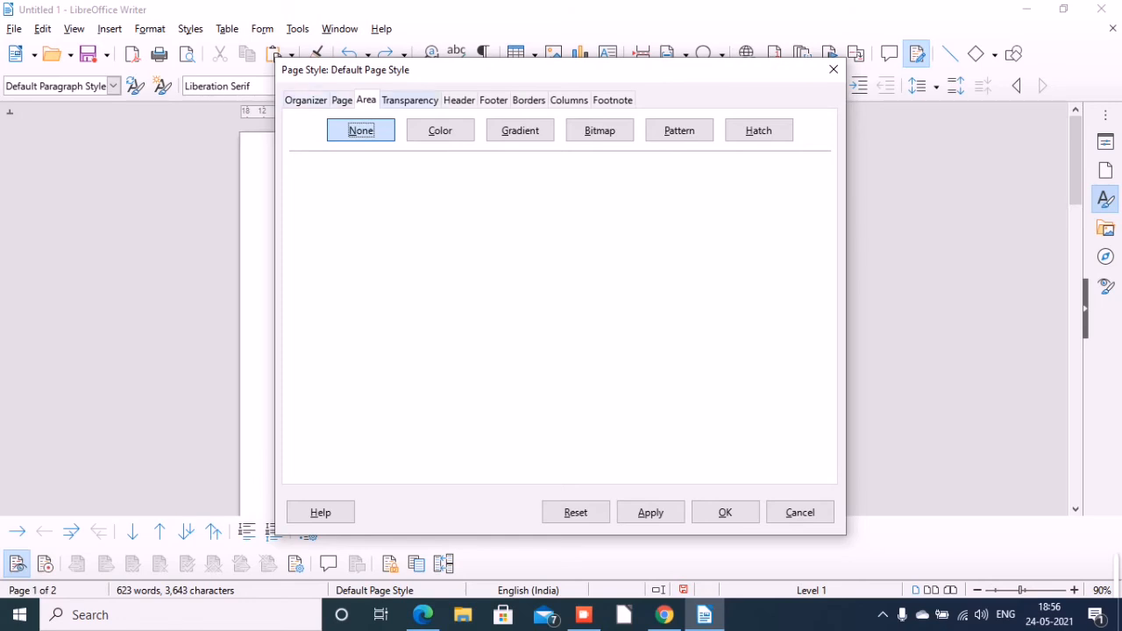
left_click(440, 130)
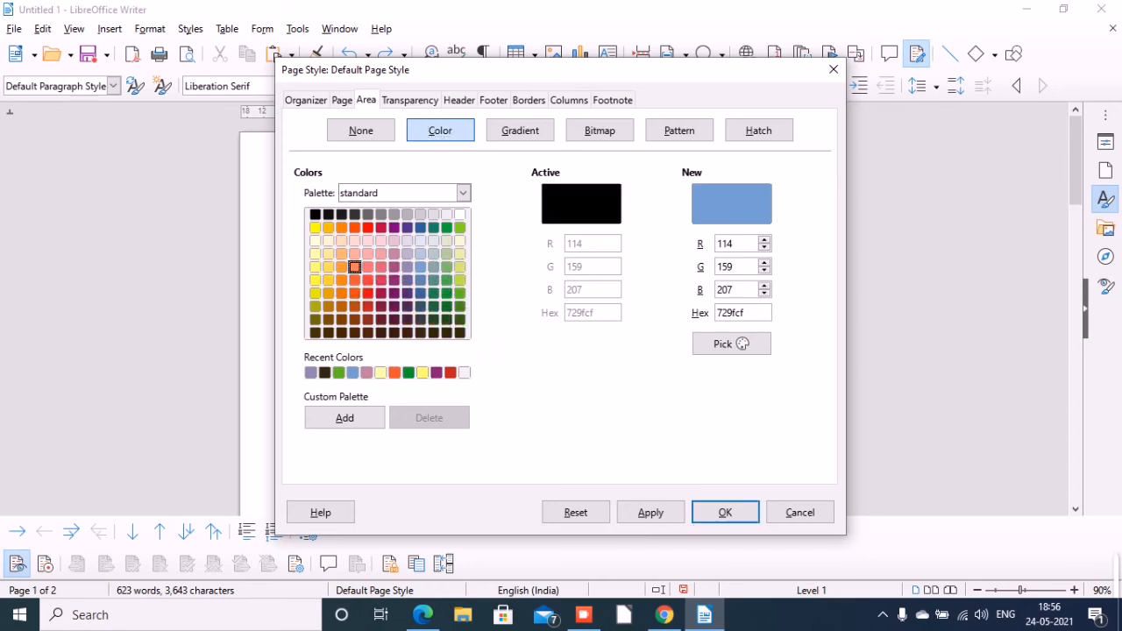
left_click(354, 267)
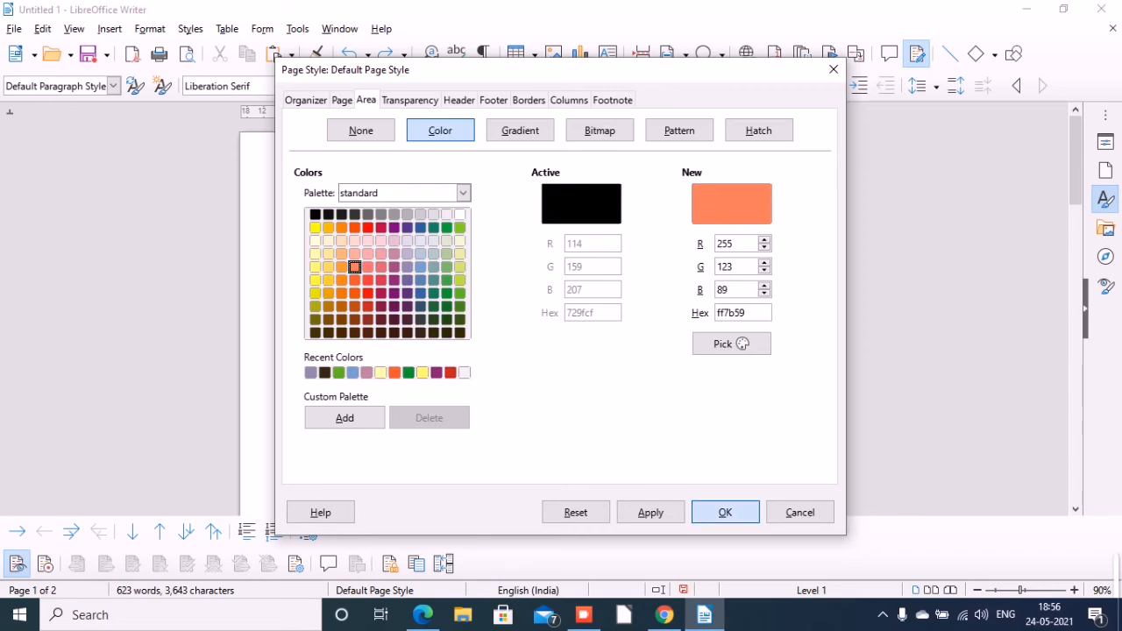
left_click(725, 512)
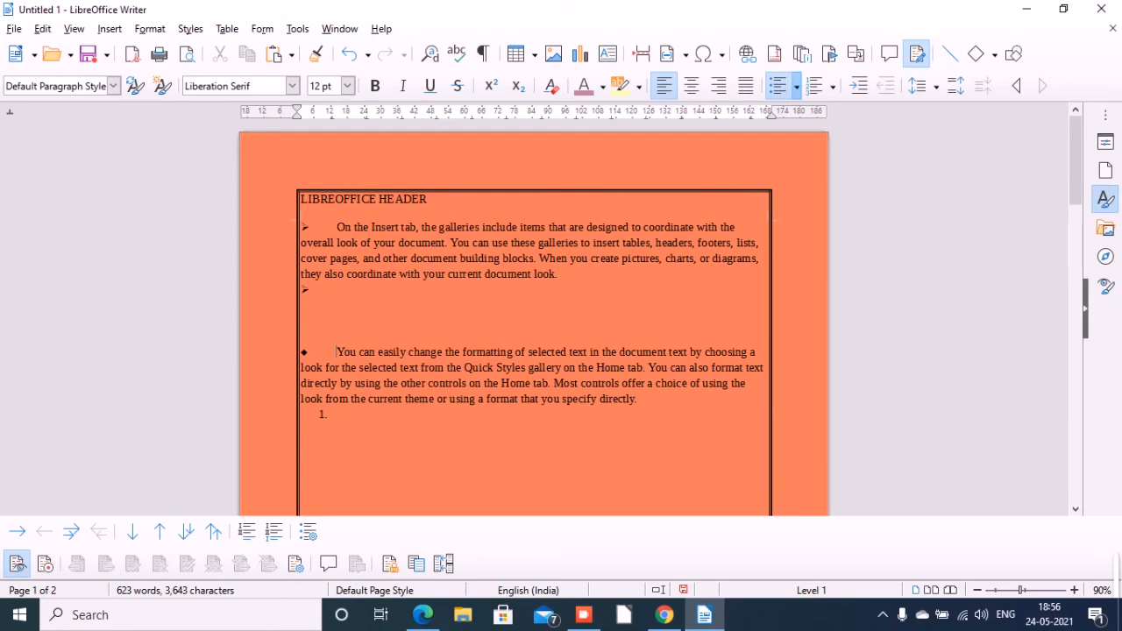
key("ctrl+z")
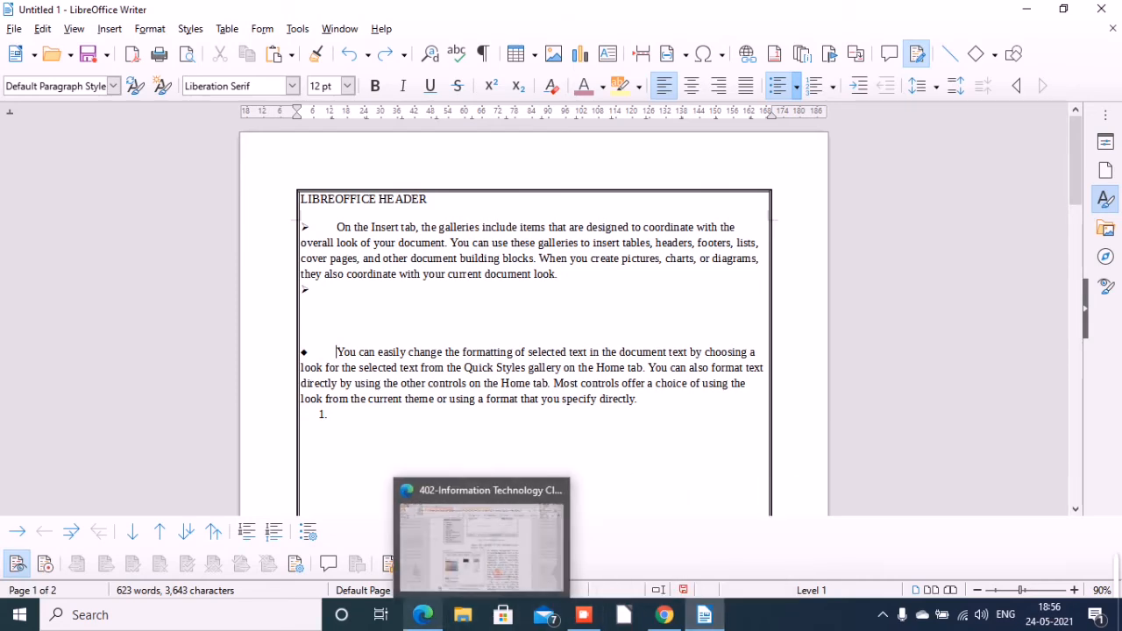
Switch to the textbook PDF in Edge and read section (e) on inserting images, shapes and special characters.
left_click(423, 615)
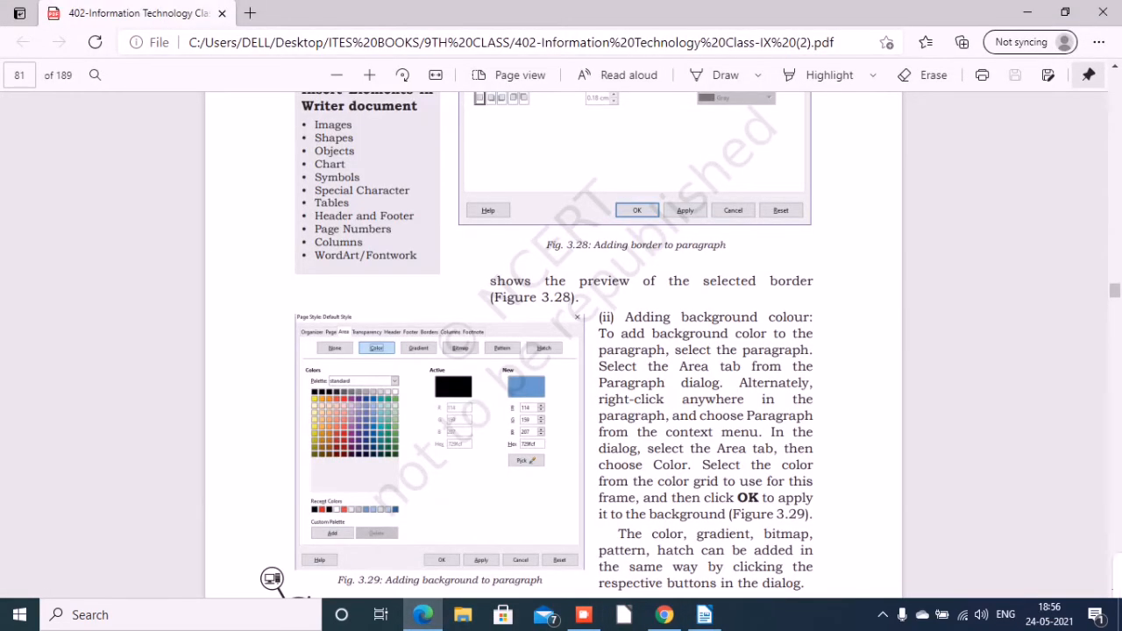
scroll(553, 342, "down", 5)
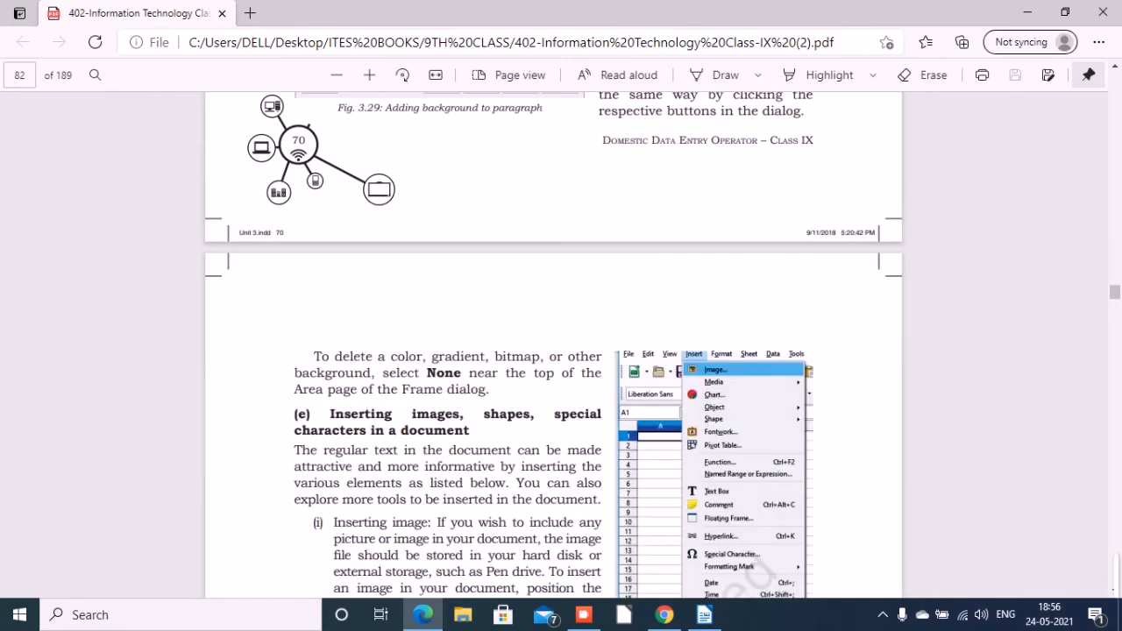
scroll(553, 342, "down", 5)
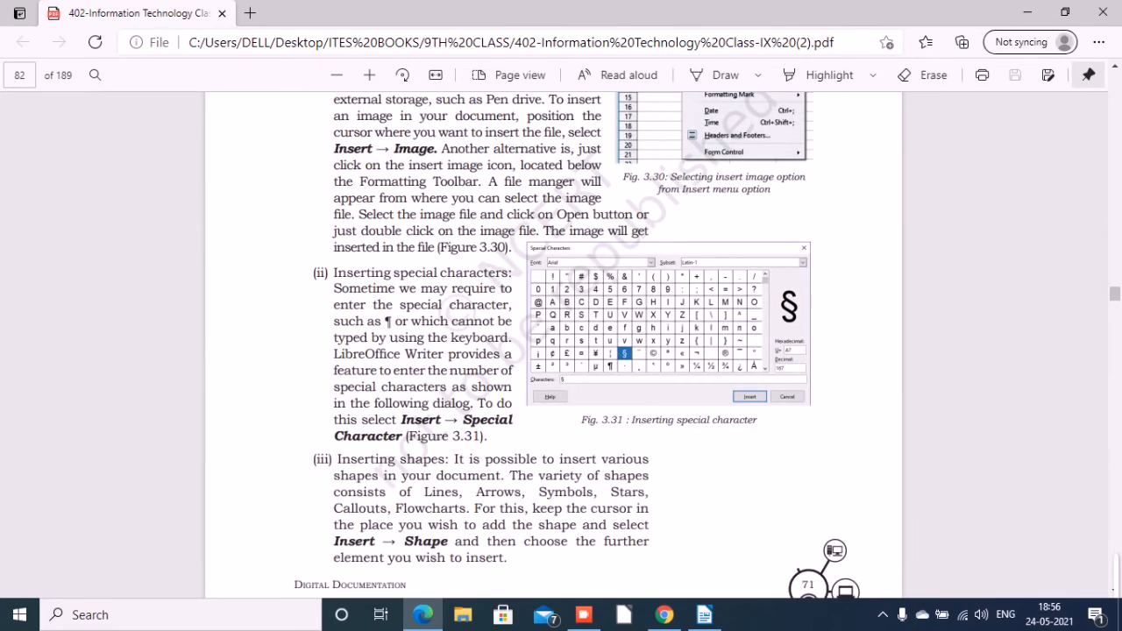
scroll(553, 342, "up", 5)
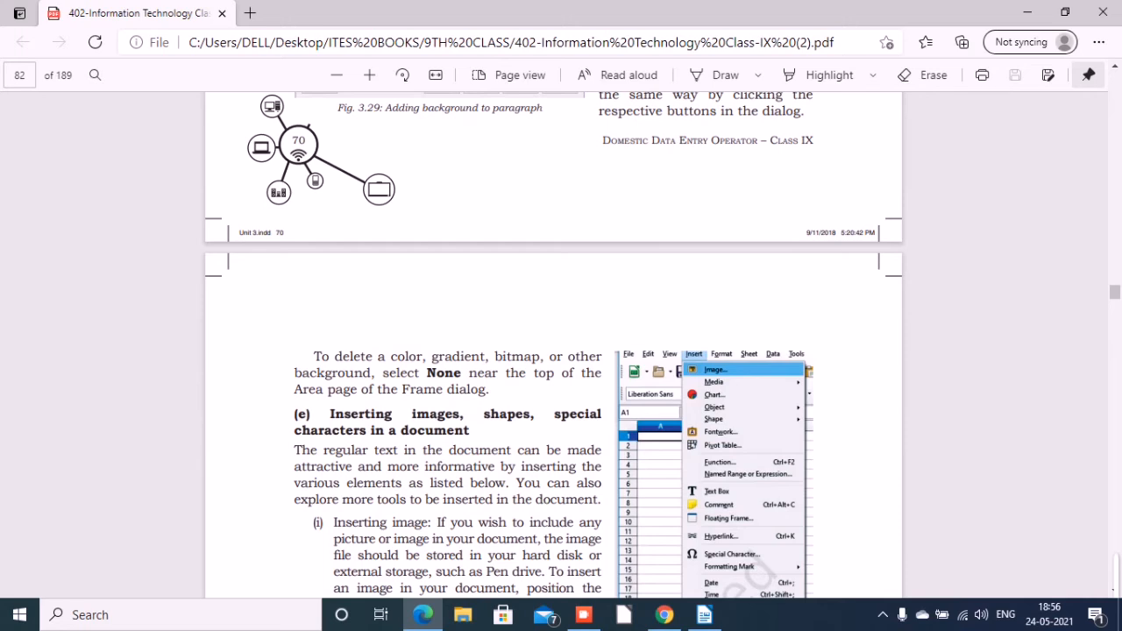
Switch to LibreOffice Writer and insert the image file 8 from the Desktop into the document.
left_click(705, 615)
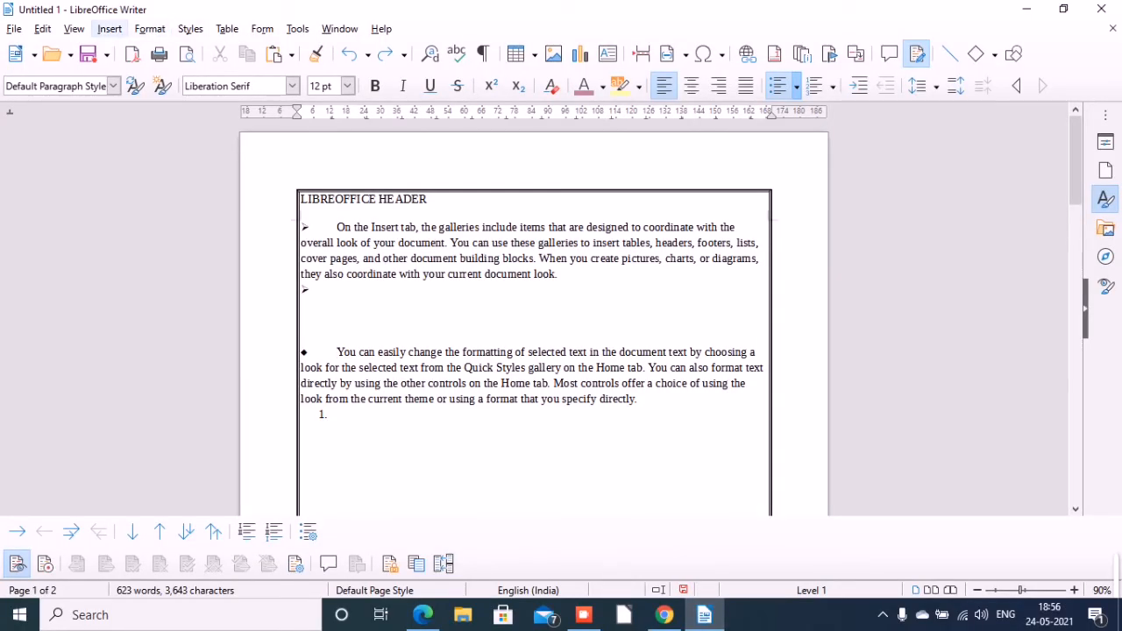
left_click(110, 29)
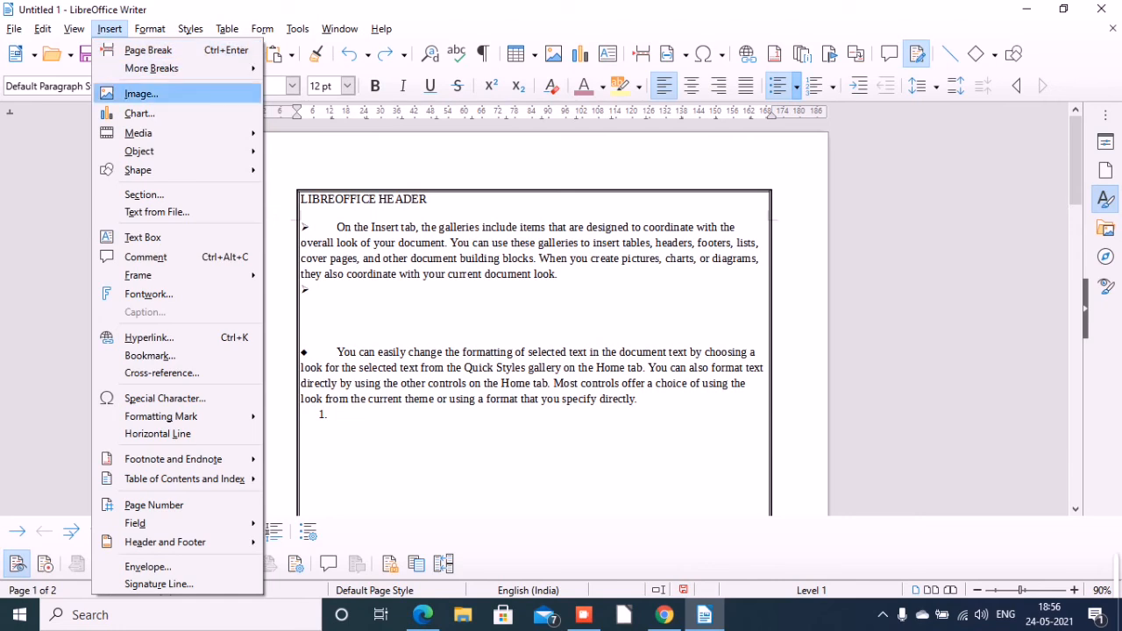
left_click(141, 92)
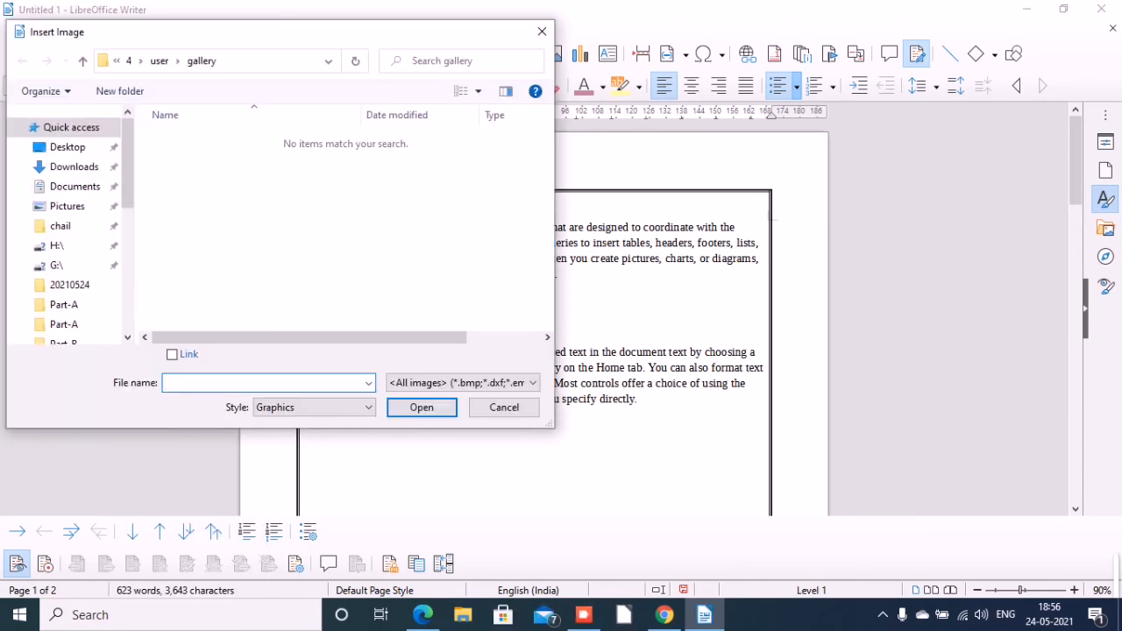
left_click(67, 147)
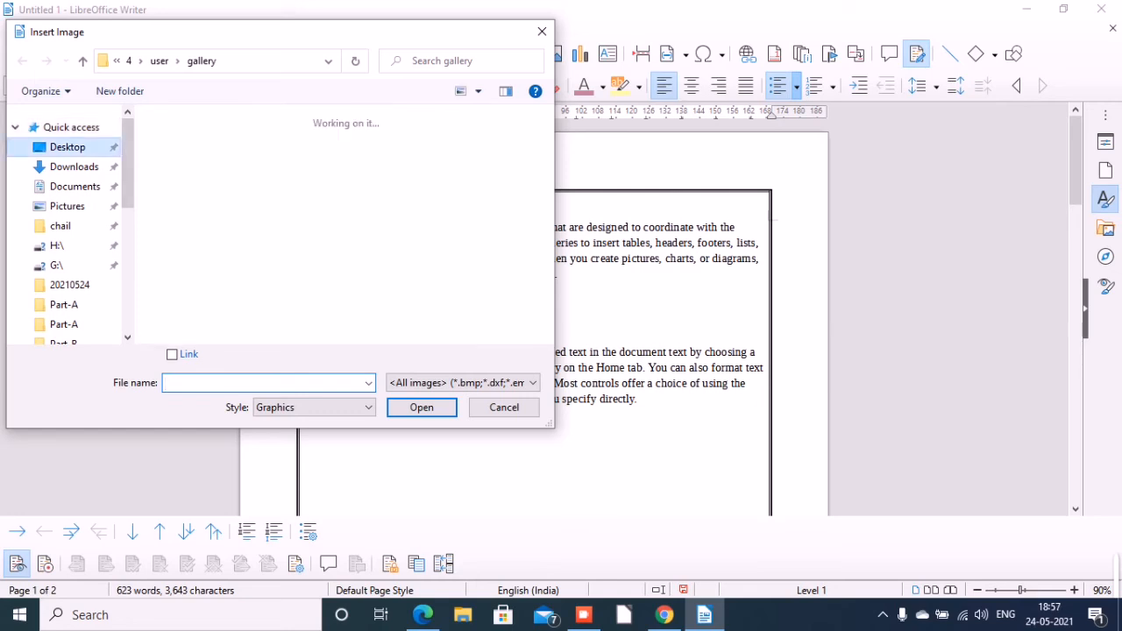
scroll(354, 224, "down", 1)
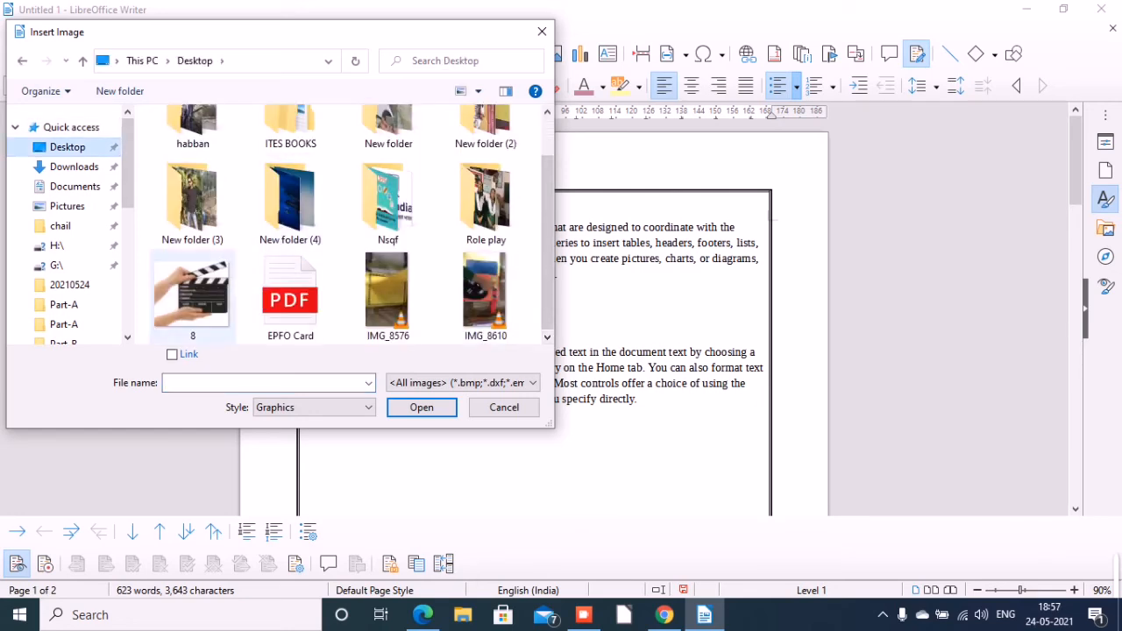
left_click(193, 298)
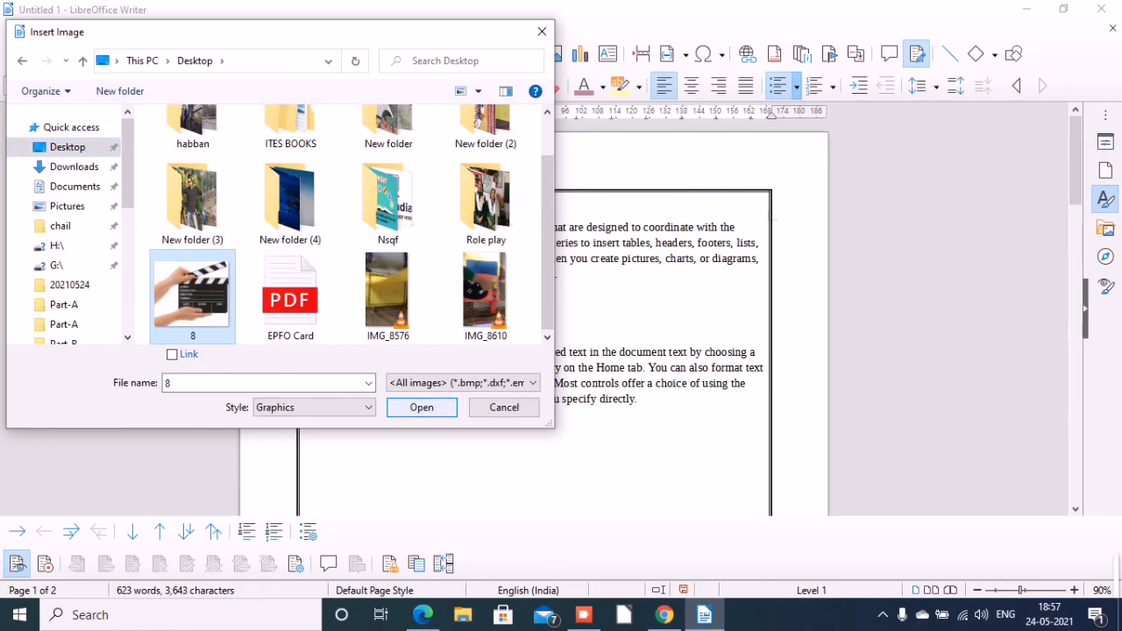
left_click(422, 407)
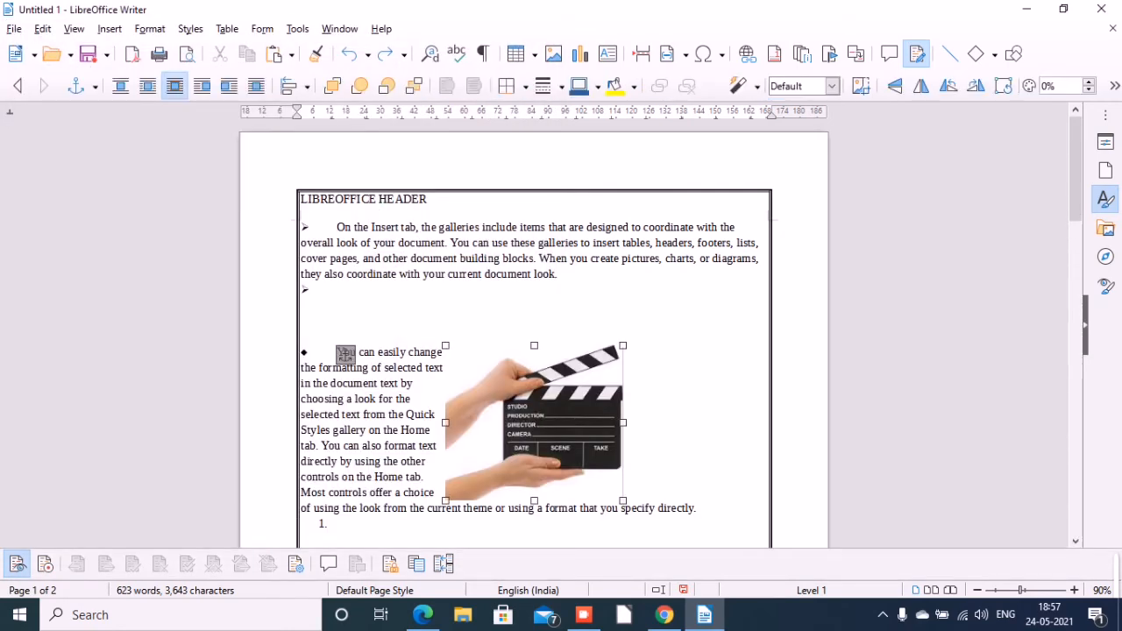
Move the clapperboard image down between the diamond-bulleted paragraph and the green-highlighted paragraph.
right_click(446, 346)
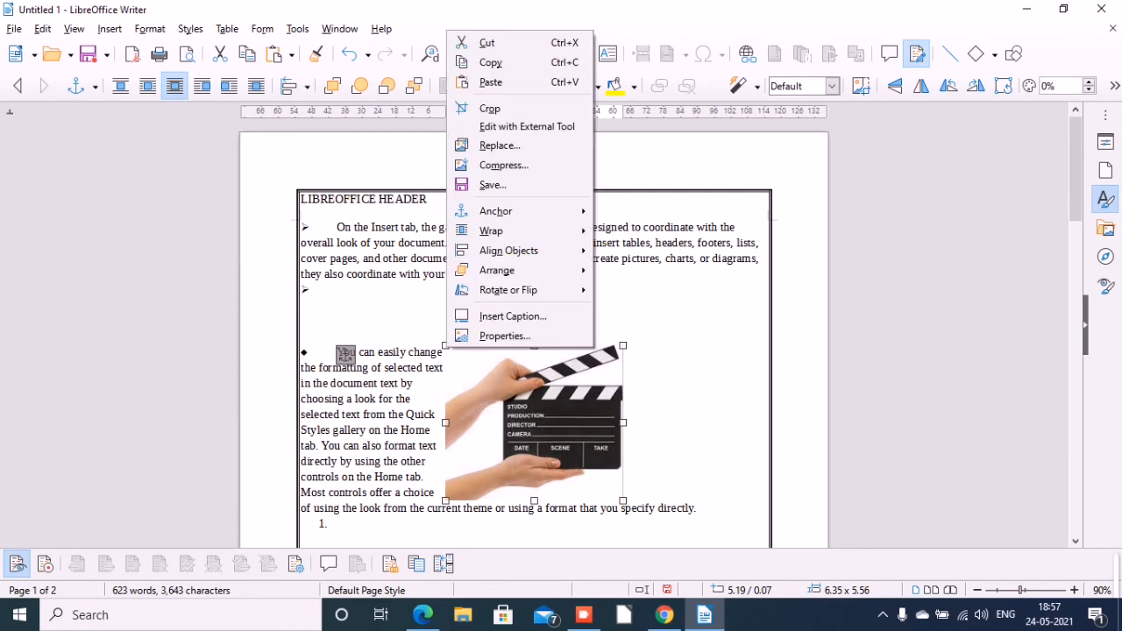
left_click(446, 347)
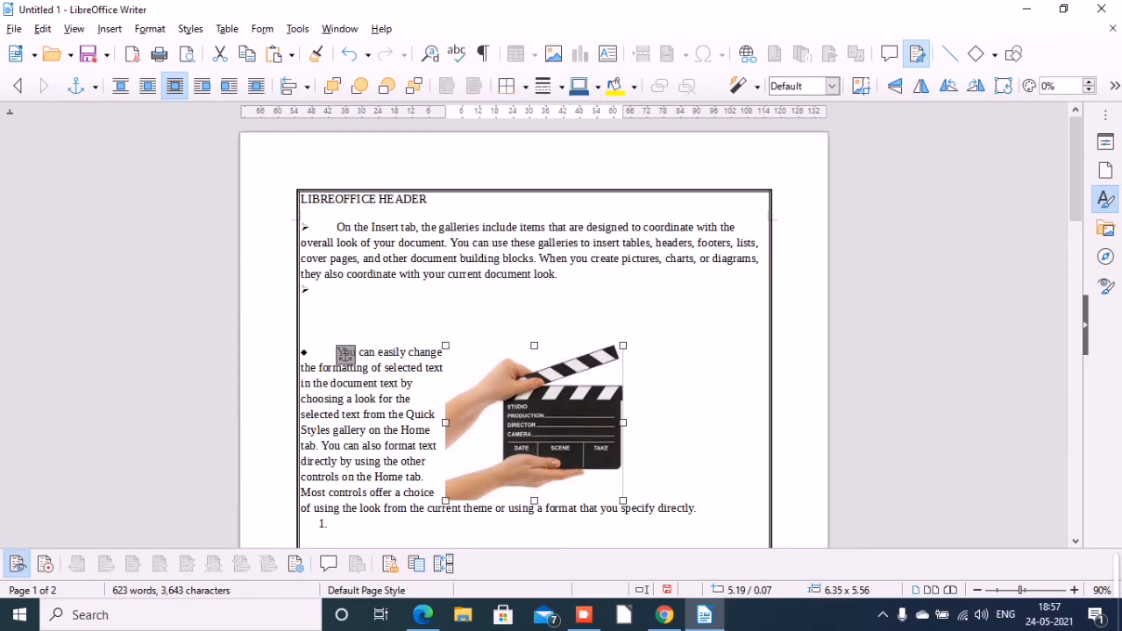
right_click(509, 386)
left_click(509, 386)
right_click(573, 409)
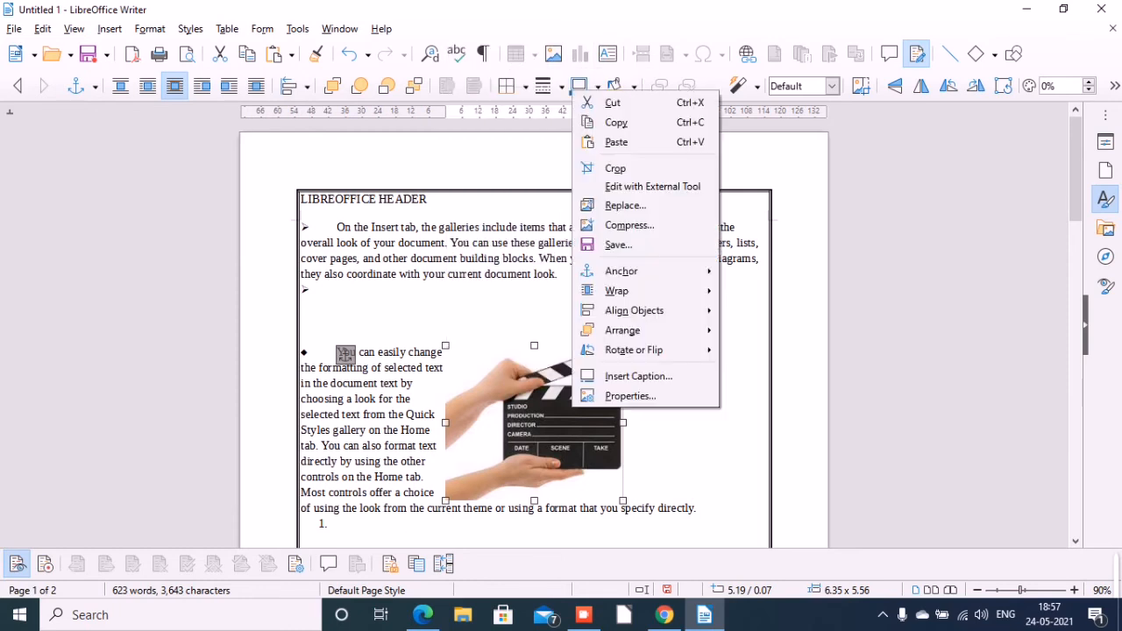
left_click(573, 409)
left_click_drag(573, 409, 527, 407)
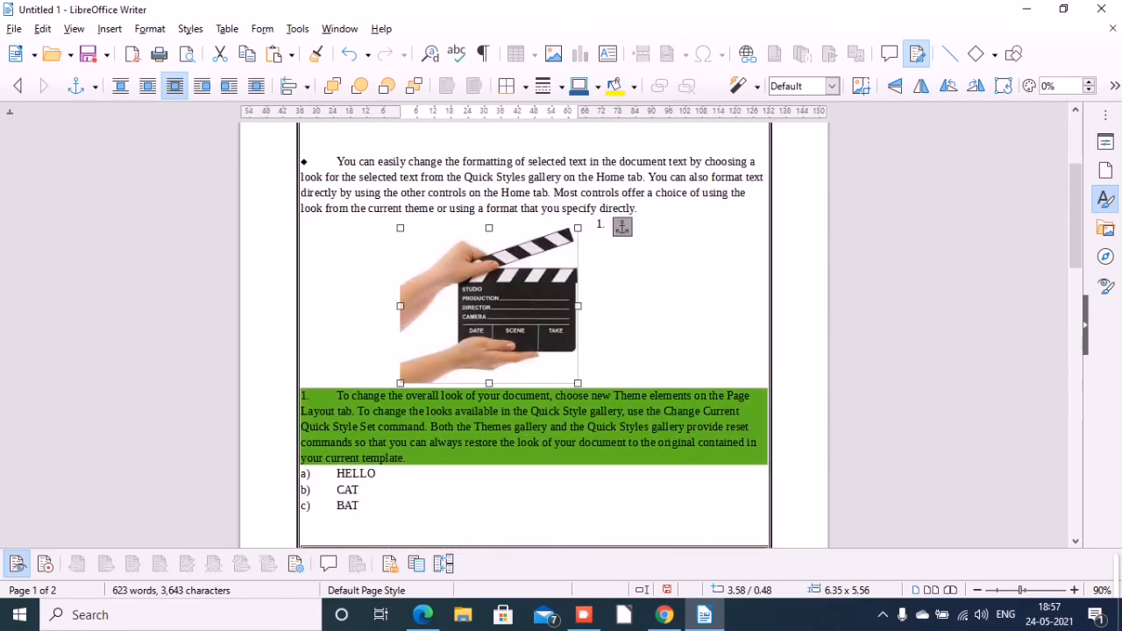
Stretch the clapperboard image on both sides to about 13.47 × 5.56 cm.
left_click_drag(578, 306, 712, 306)
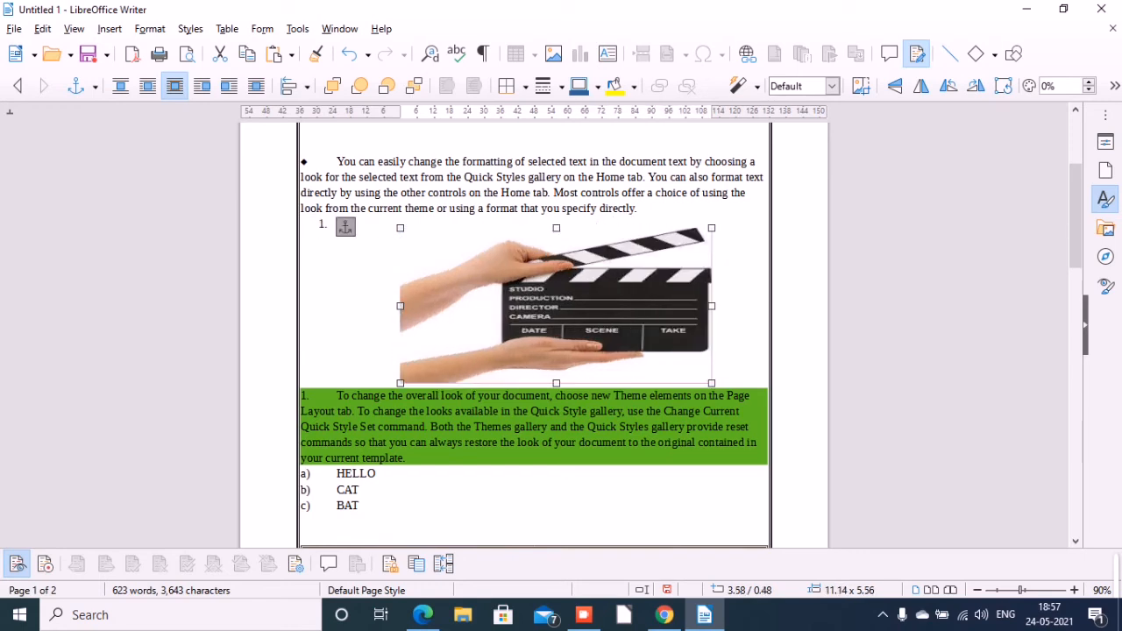
left_click_drag(400, 306, 335, 307)
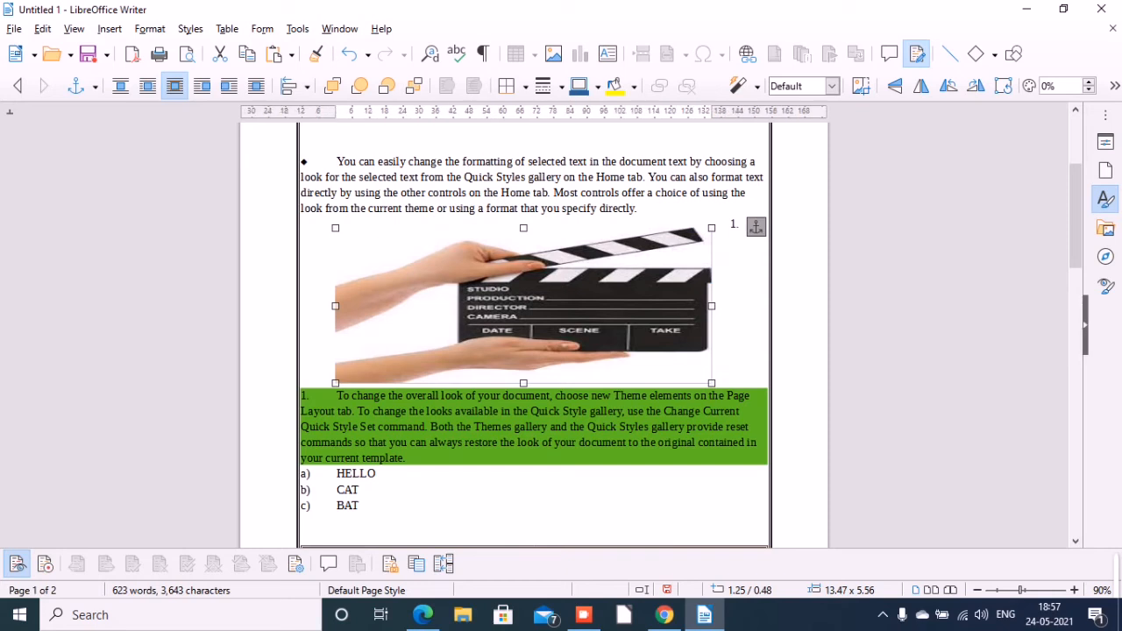
mouse_move(422, 614)
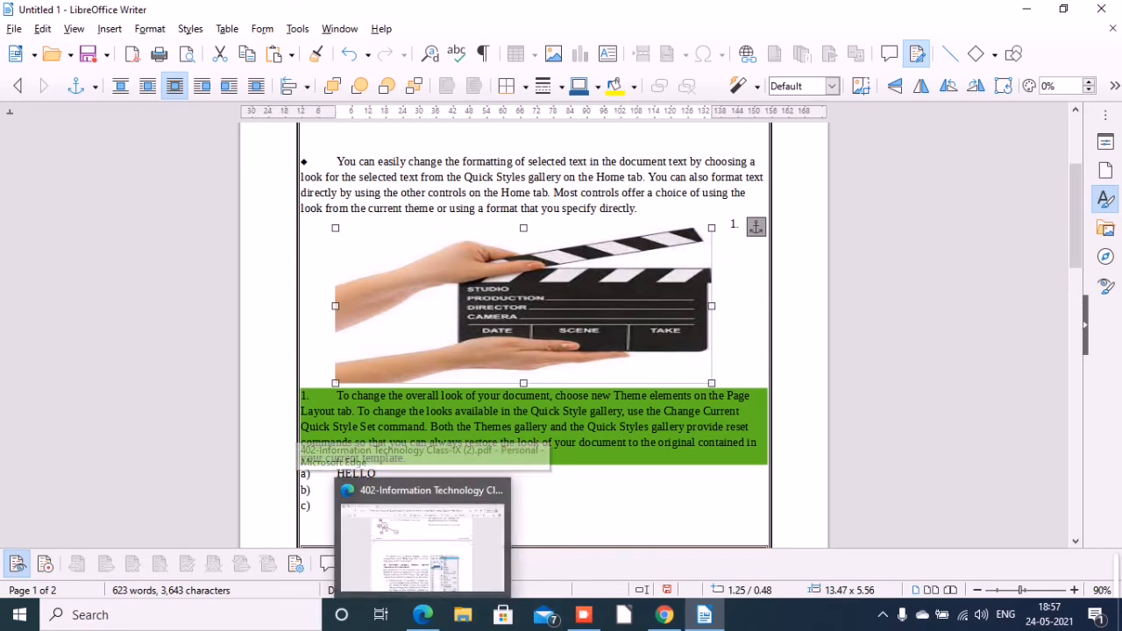
Draw a Smiley Face symbol shape about 1.06 × 0.21 cm beside the lettered list.
left_click(109, 29)
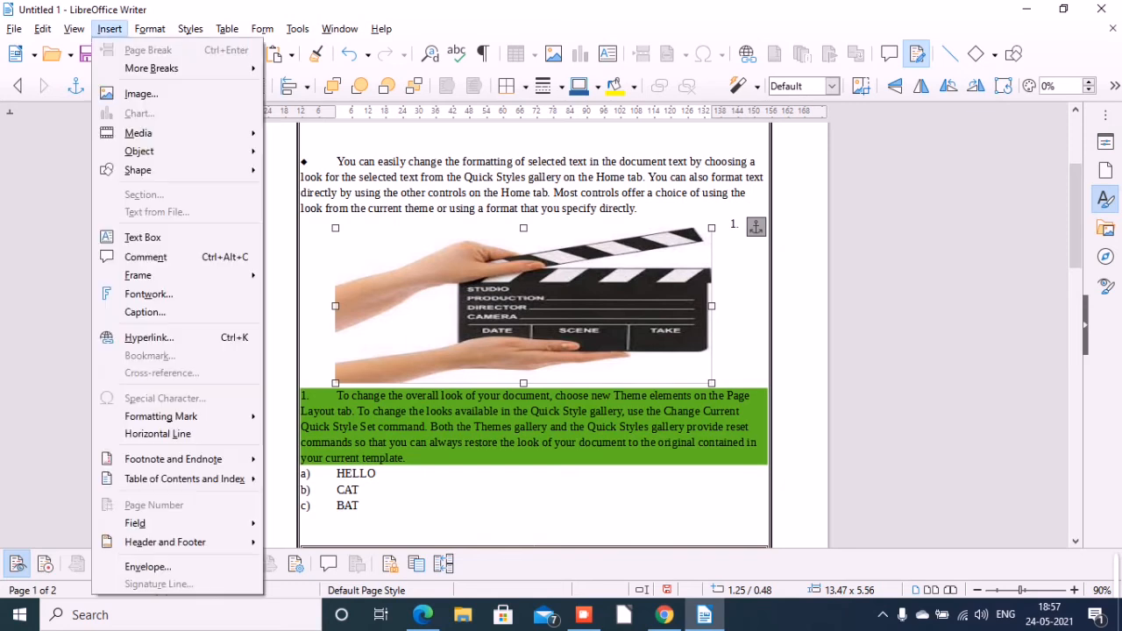
mouse_move(138, 133)
mouse_move(138, 170)
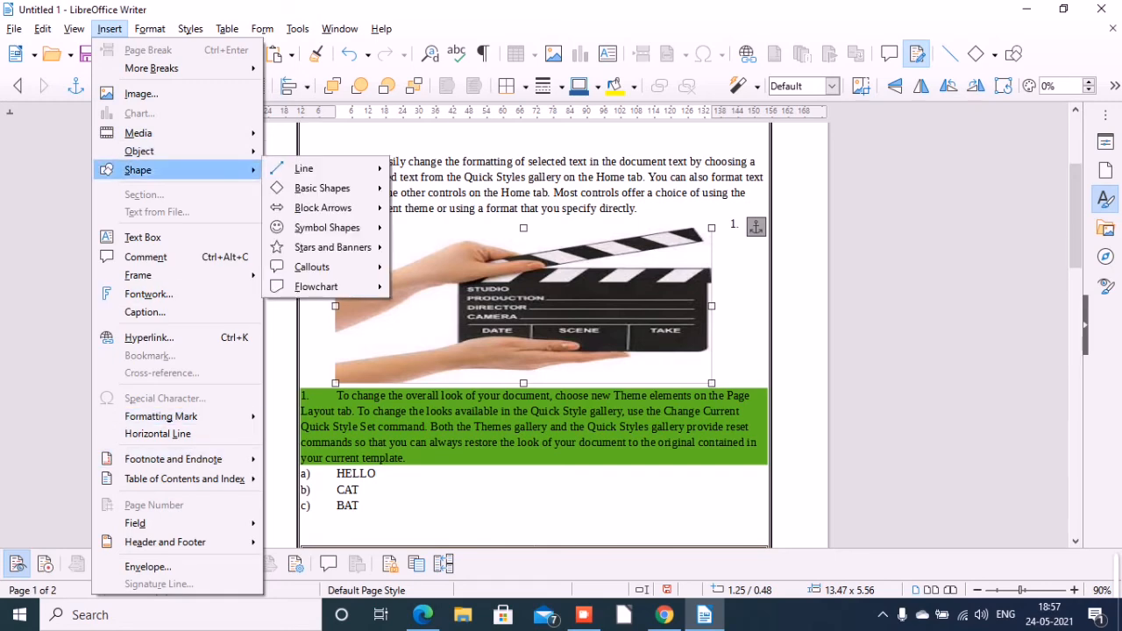
mouse_move(327, 227)
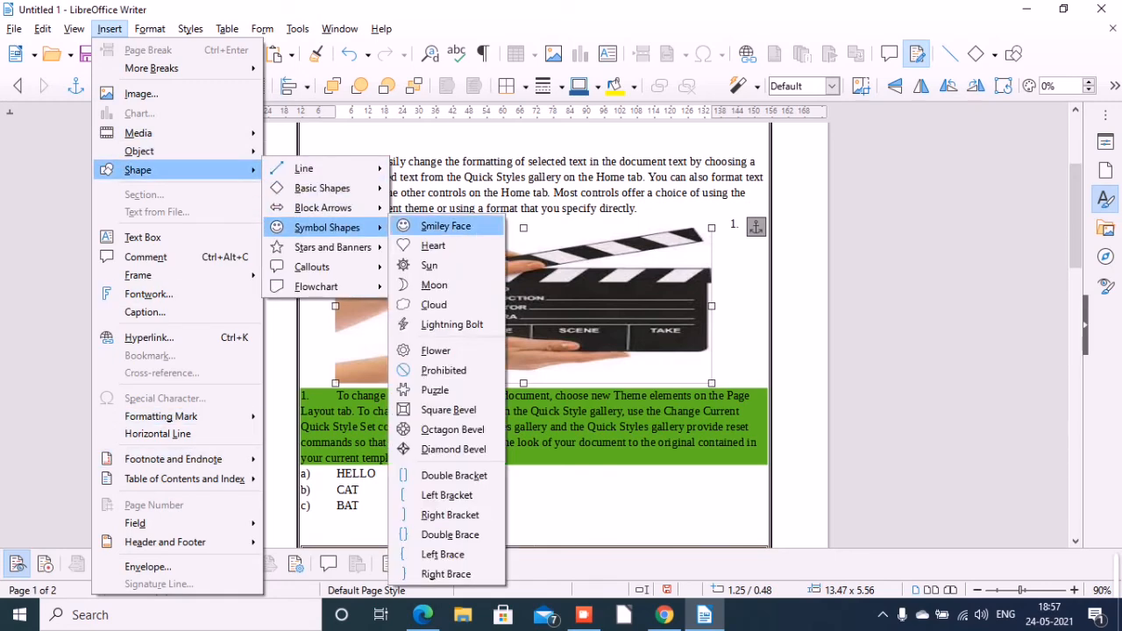
left_click(446, 227)
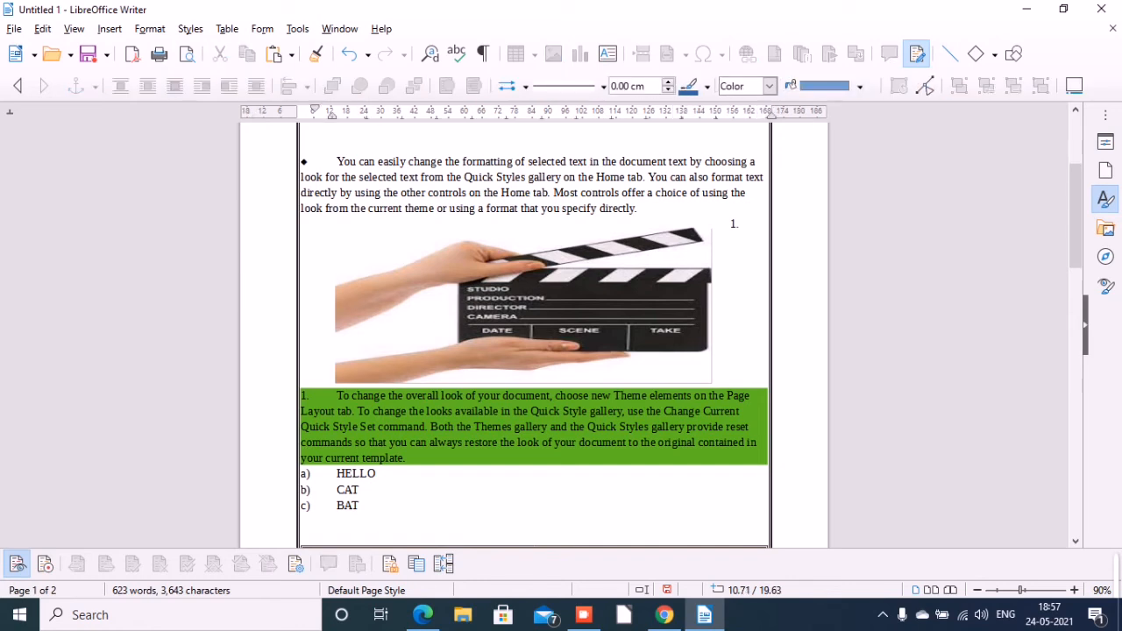
left_click_drag(537, 488, 574, 504)
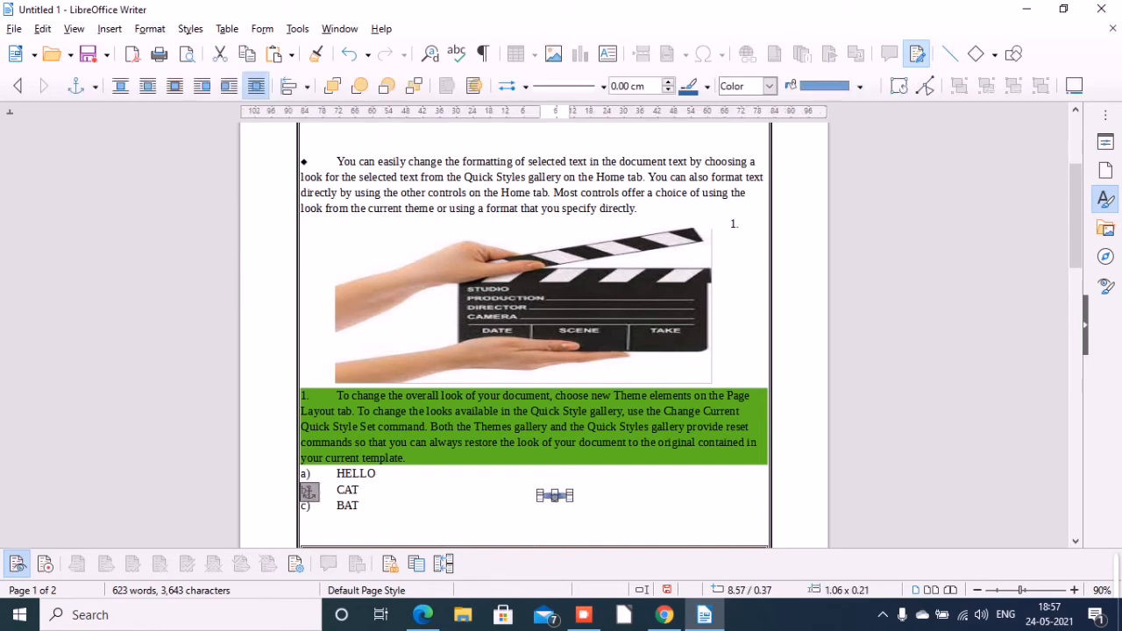
right_click(571, 494)
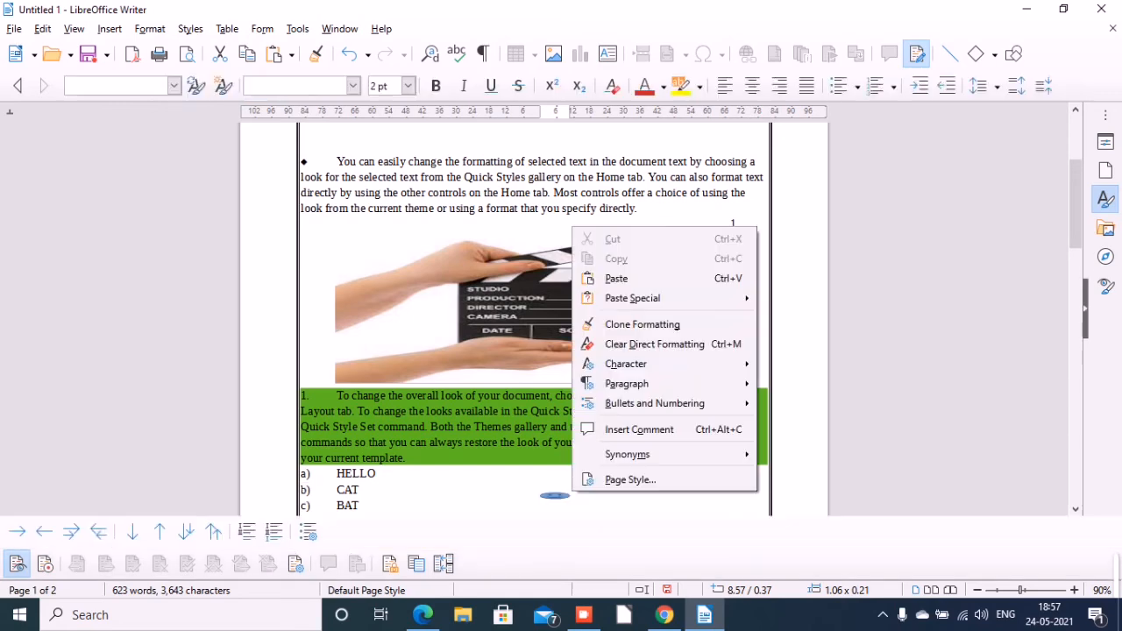
key("Escape")
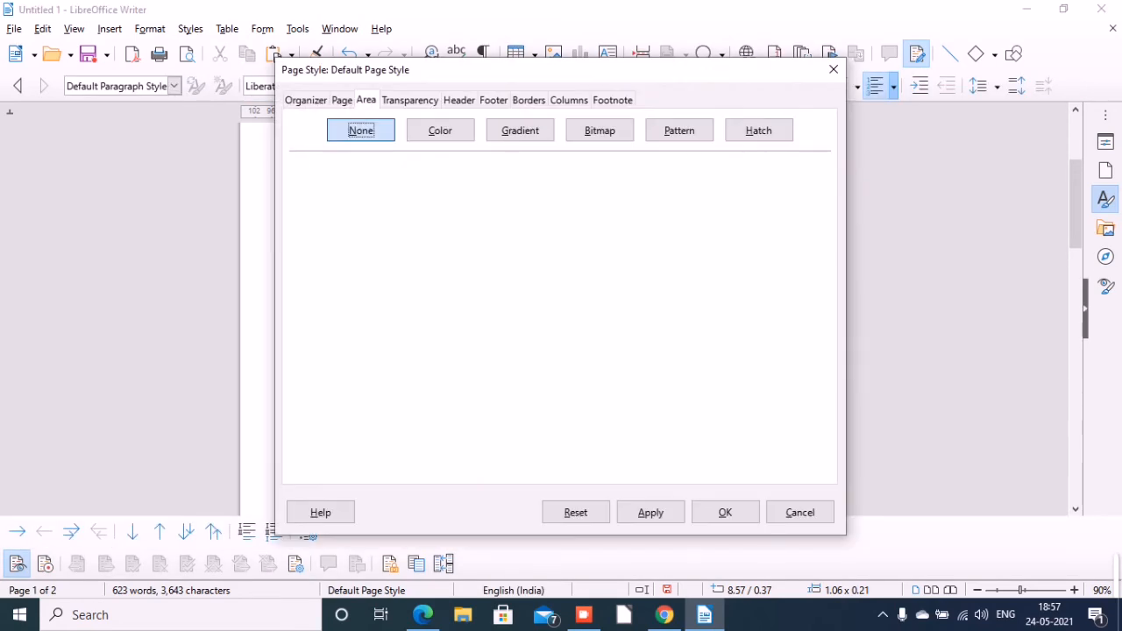
left_click(800, 513)
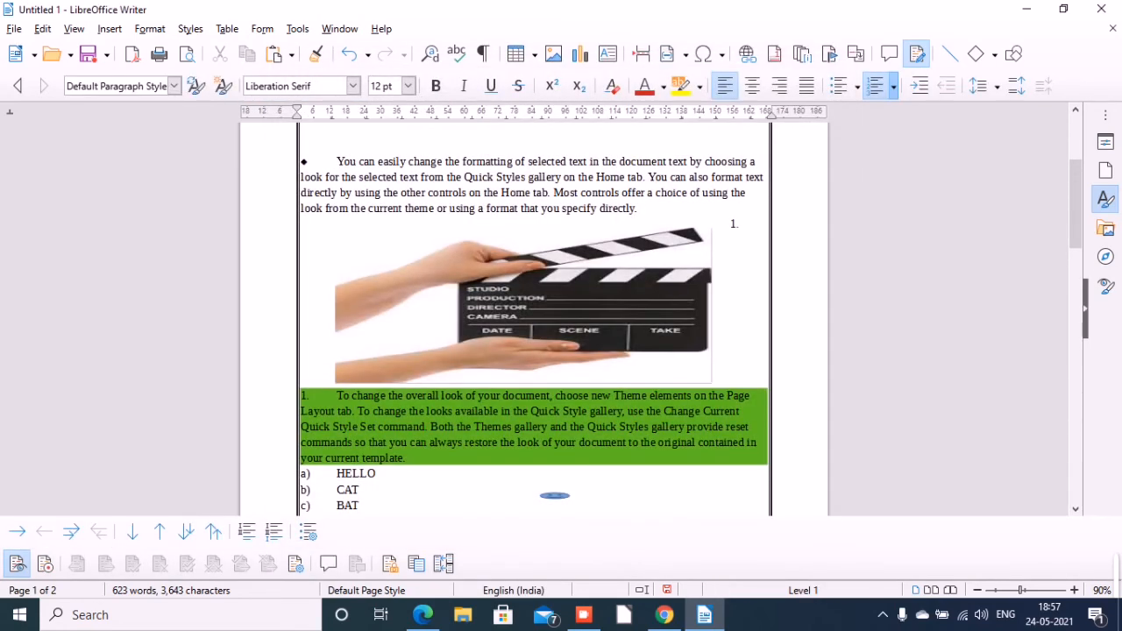
Enlarge the smiley face shape to about 2.03 × 1.84 cm and deselect it.
left_click(555, 495)
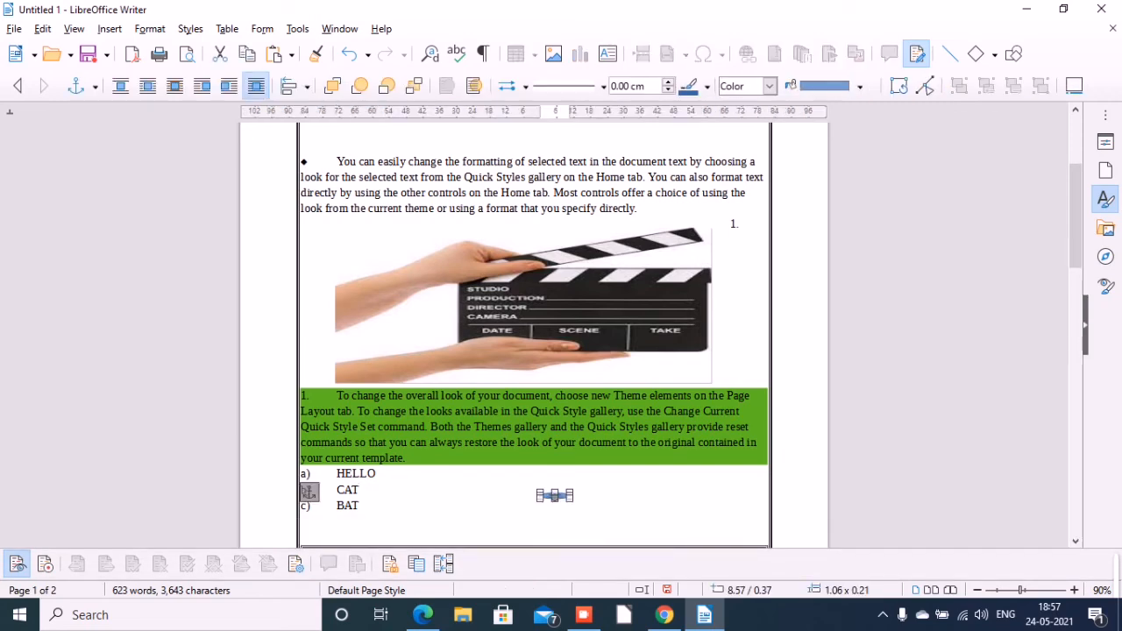
right_click(567, 504)
left_click(557, 497)
left_click(555, 495)
left_click_drag(561, 503, 569, 537)
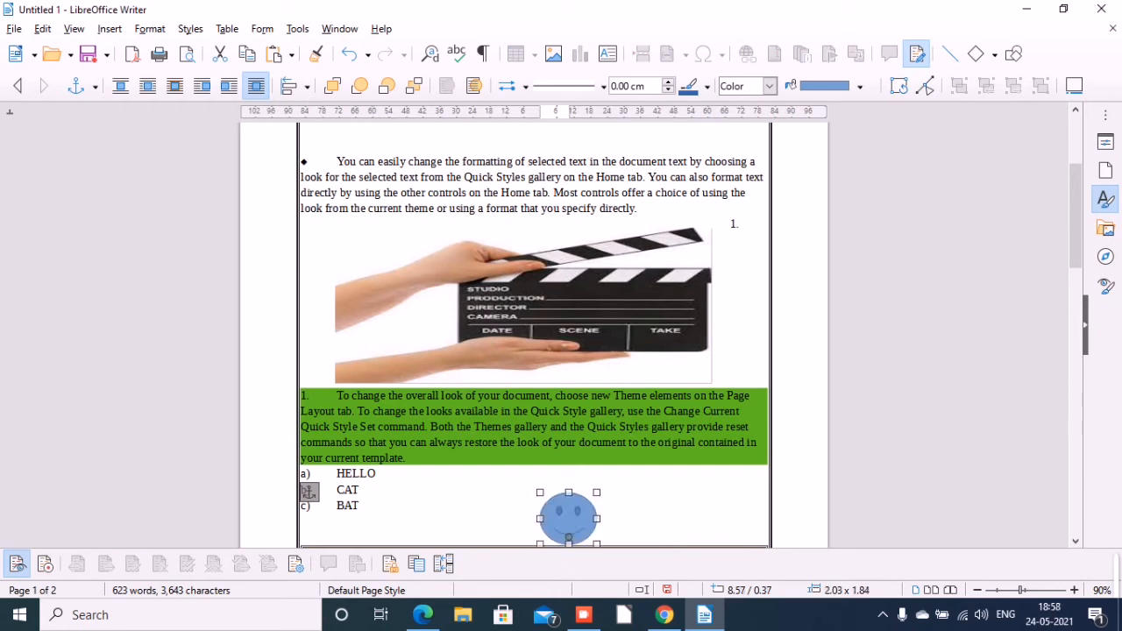
key("Escape")
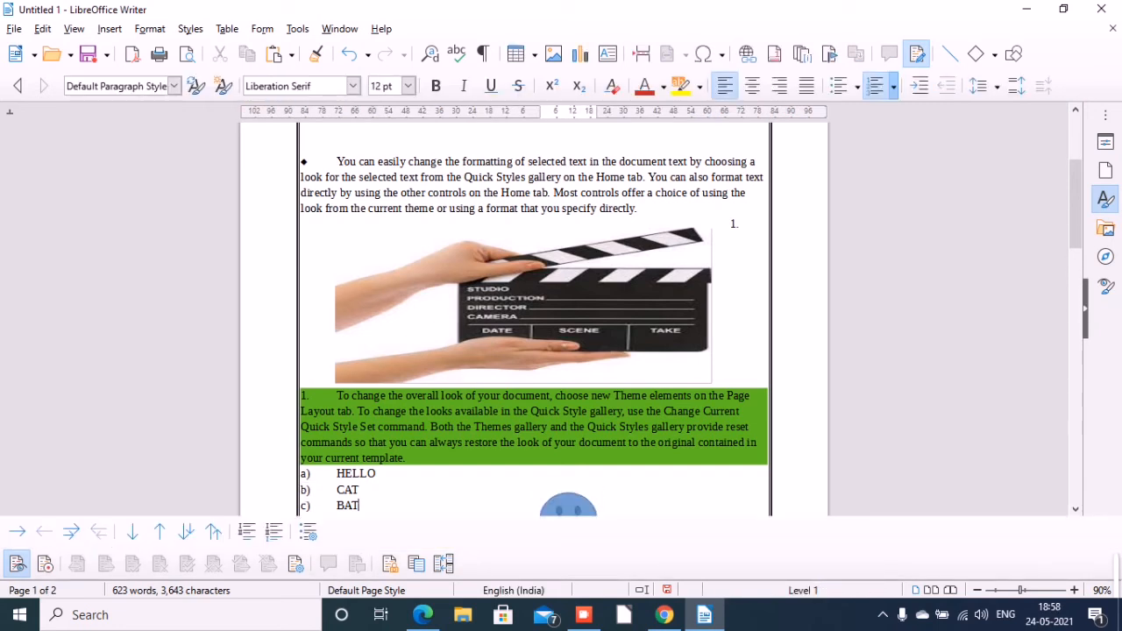
scroll(534, 334, "down", 2)
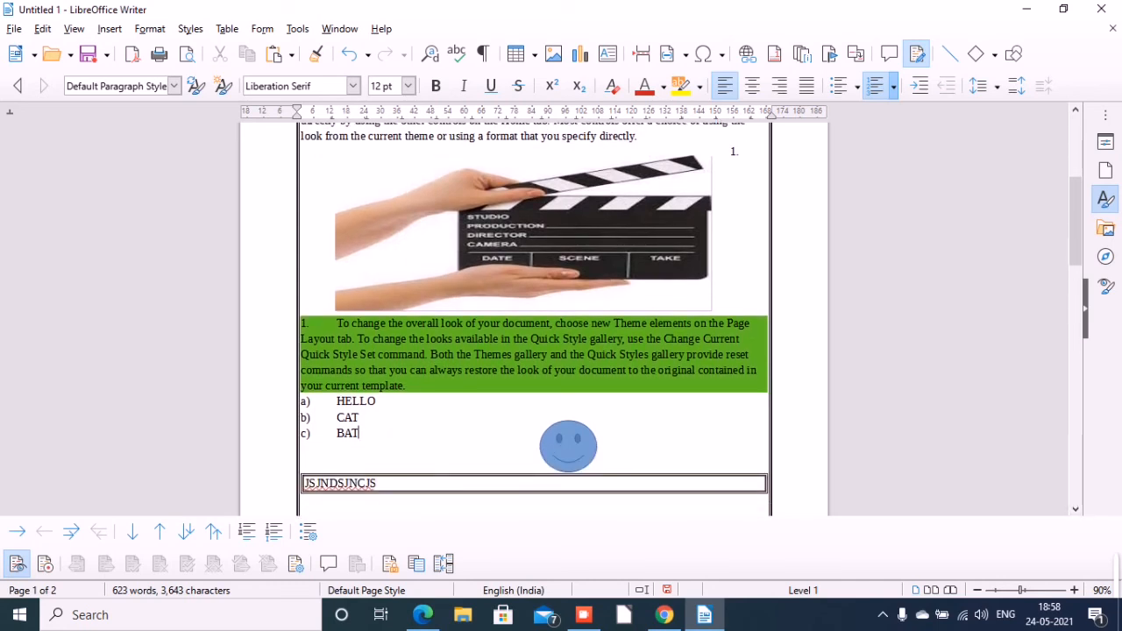
left_click(109, 29)
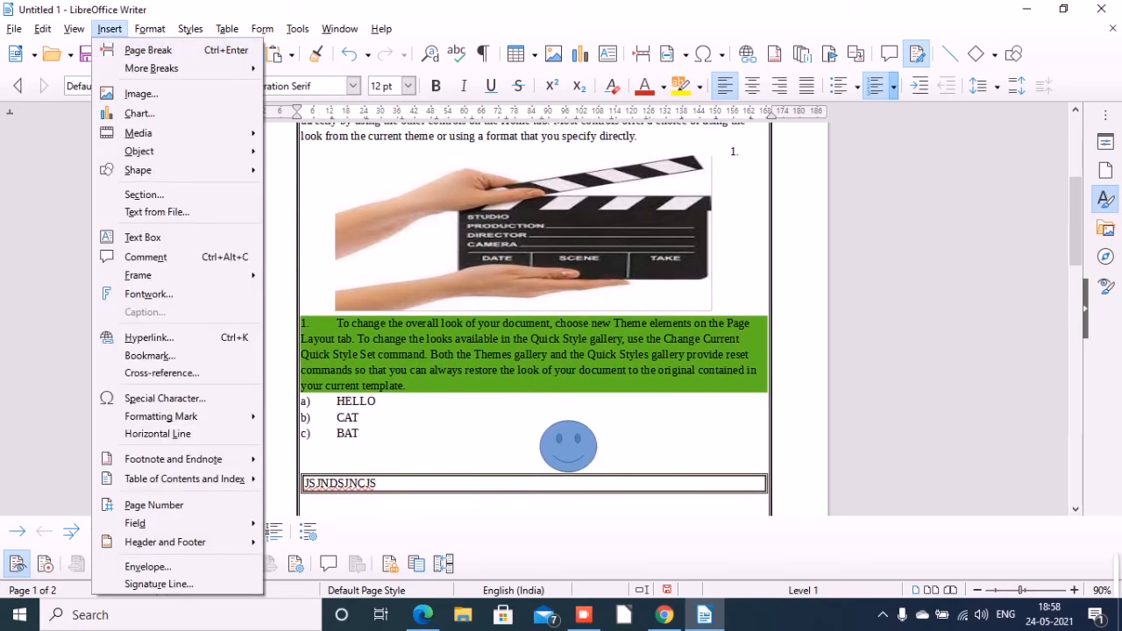
key("Escape")
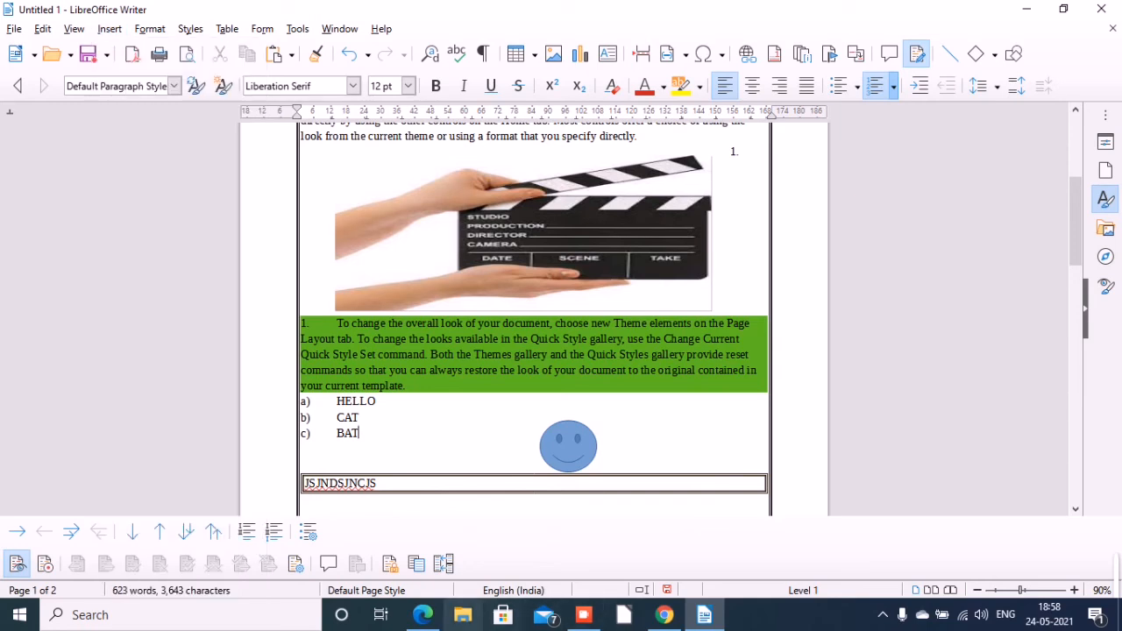
Switch to the textbook PDF in Edge and look through sections (f) on page columns and (g) on formatting shapes or images.
left_click(423, 614)
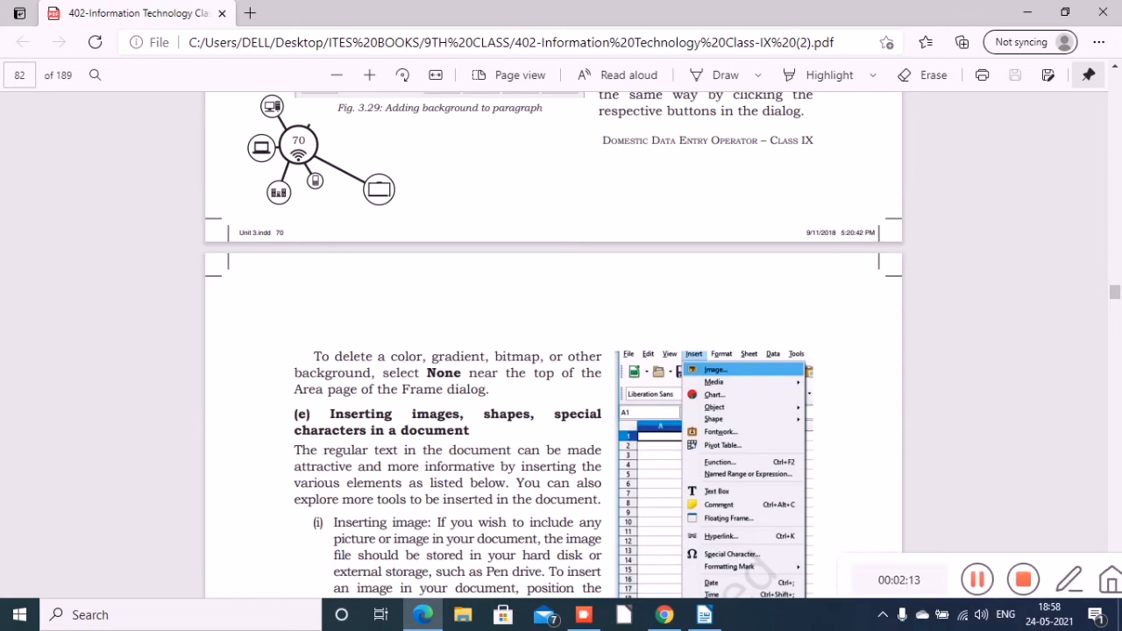
scroll(561, 351, "down", 5)
scroll(561, 351, "down", 5)
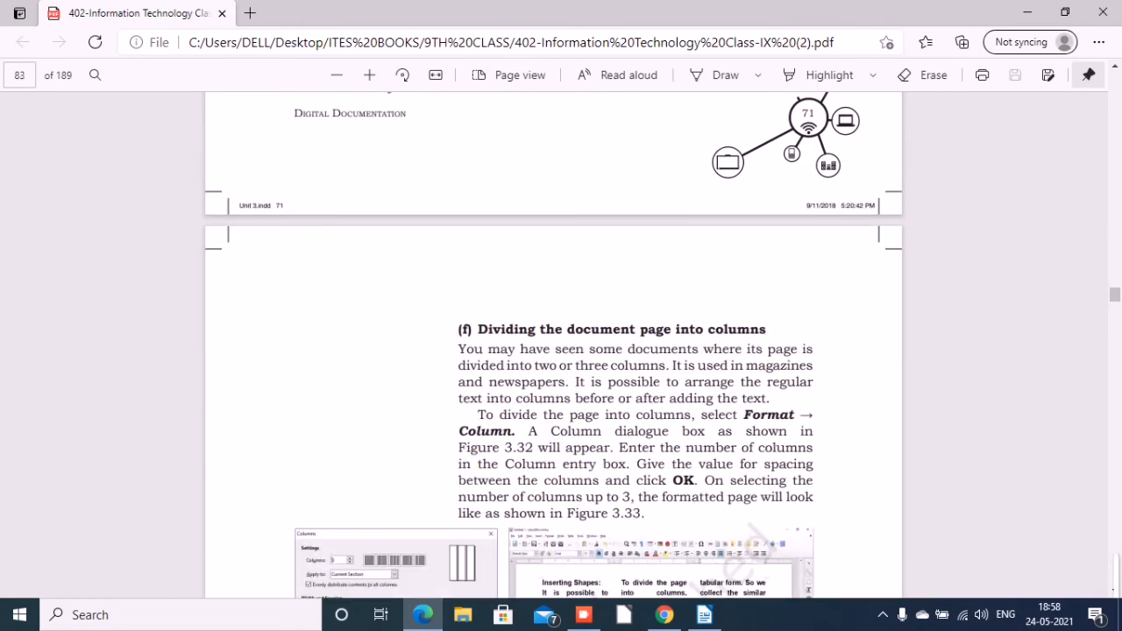
scroll(562, 351, "down", 5)
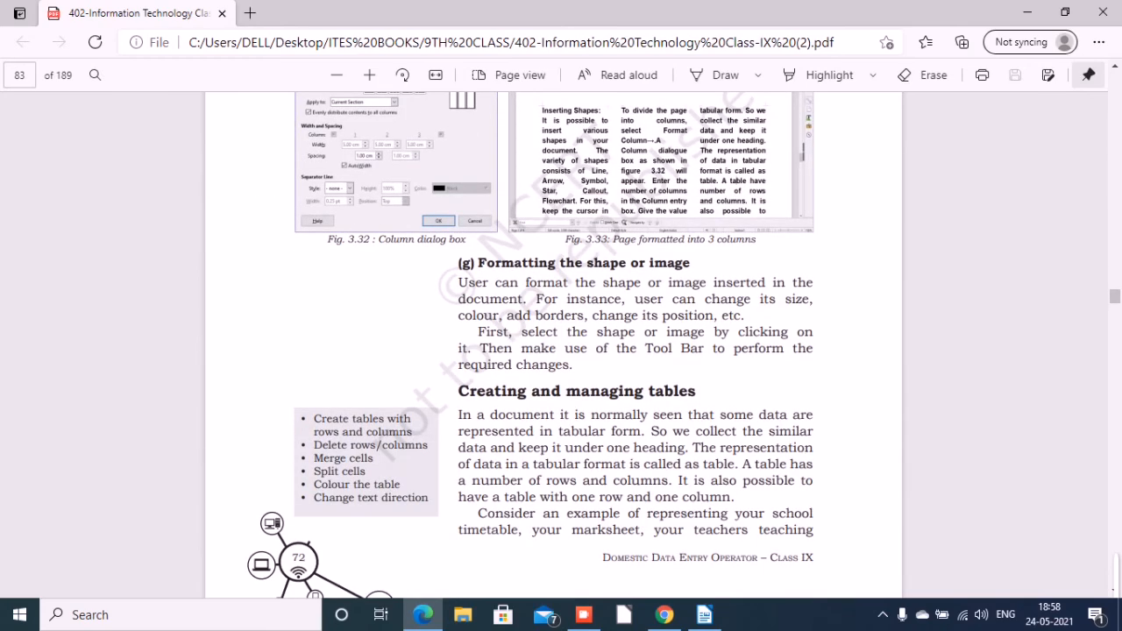
scroll(561, 351, "up", 5)
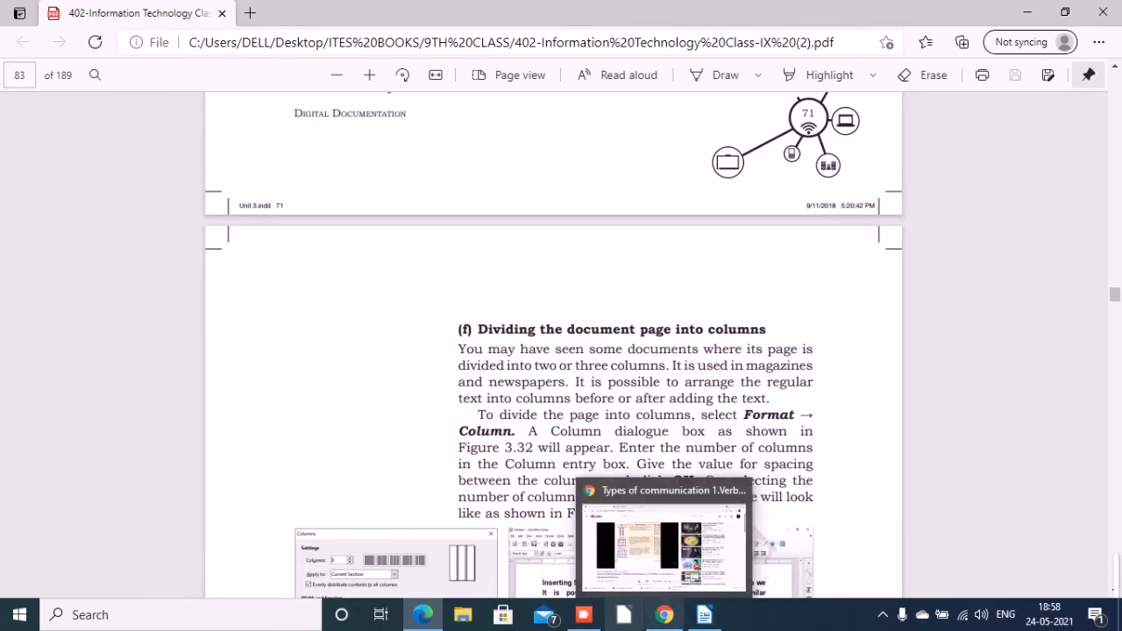
left_click(583, 615)
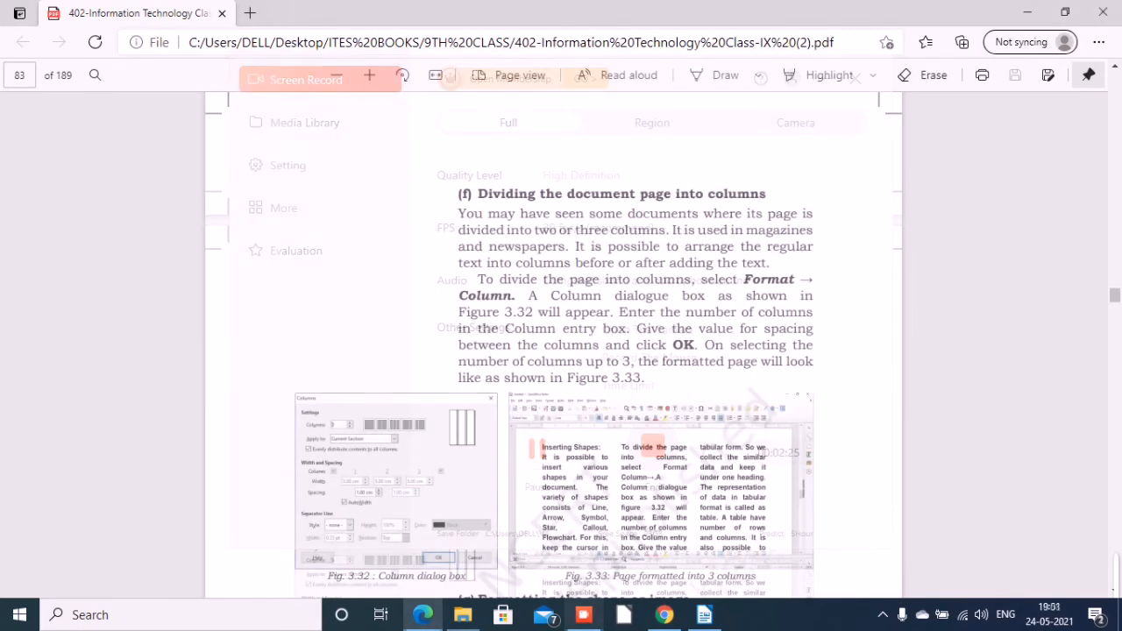
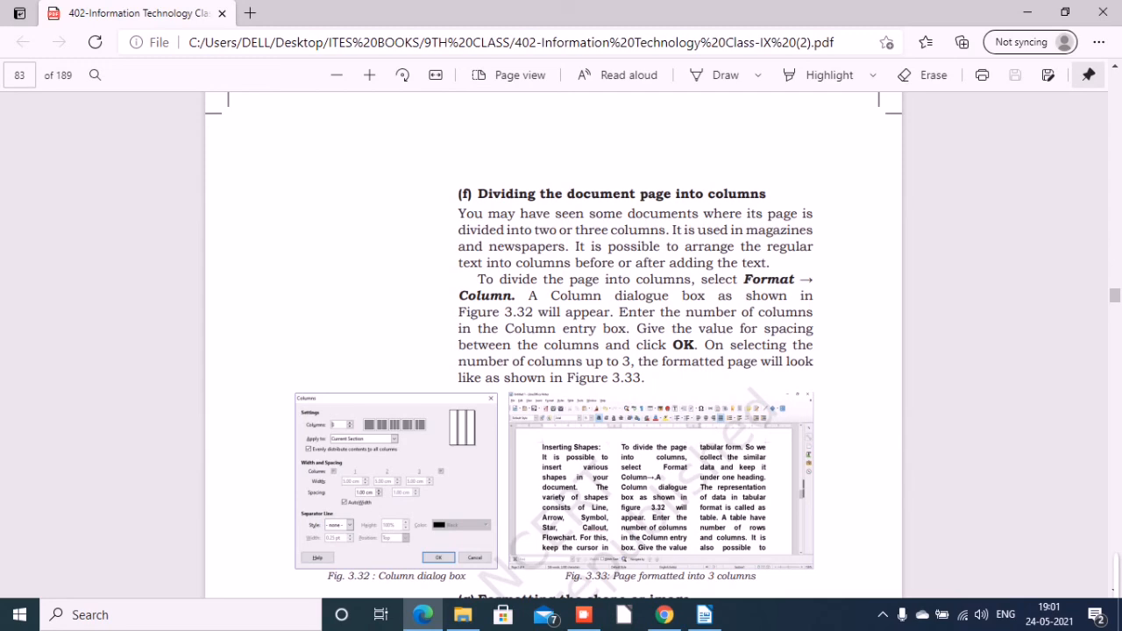
Switch to the untitled Writer document and divide its default page style into three equal-width columns with 0.50 cm spacing.
mouse_move(704, 615)
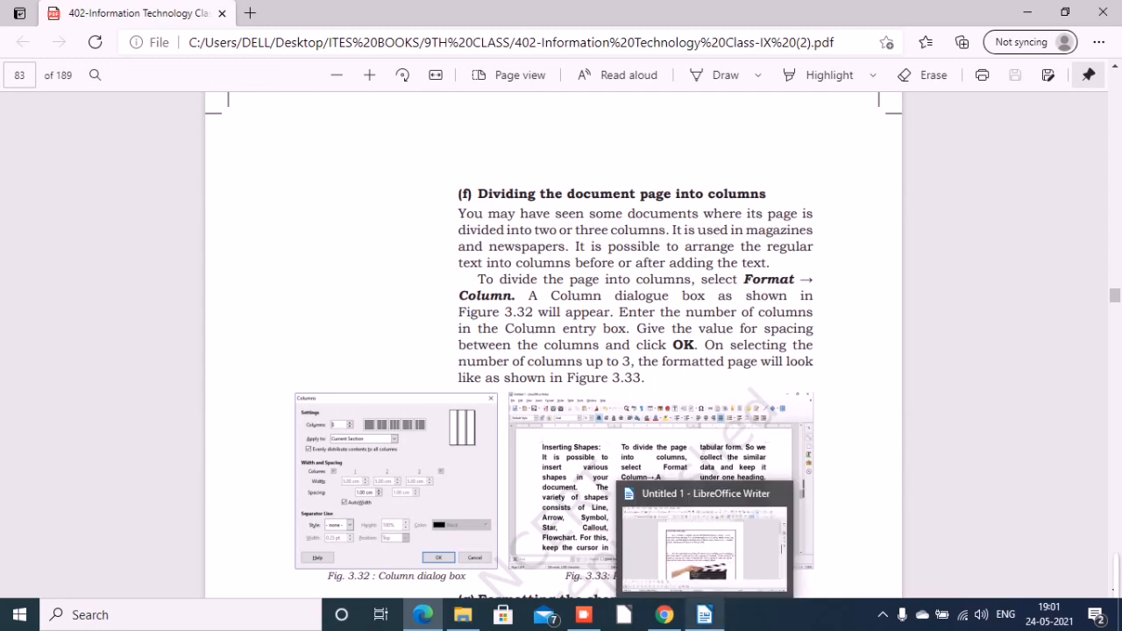
left_click(705, 615)
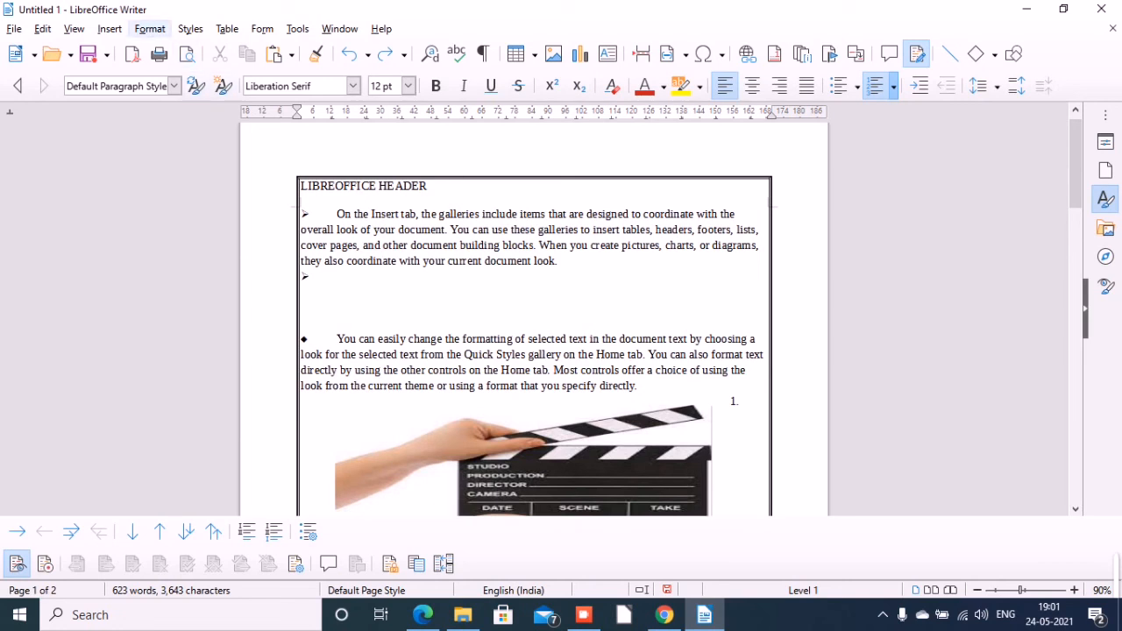
left_click(150, 29)
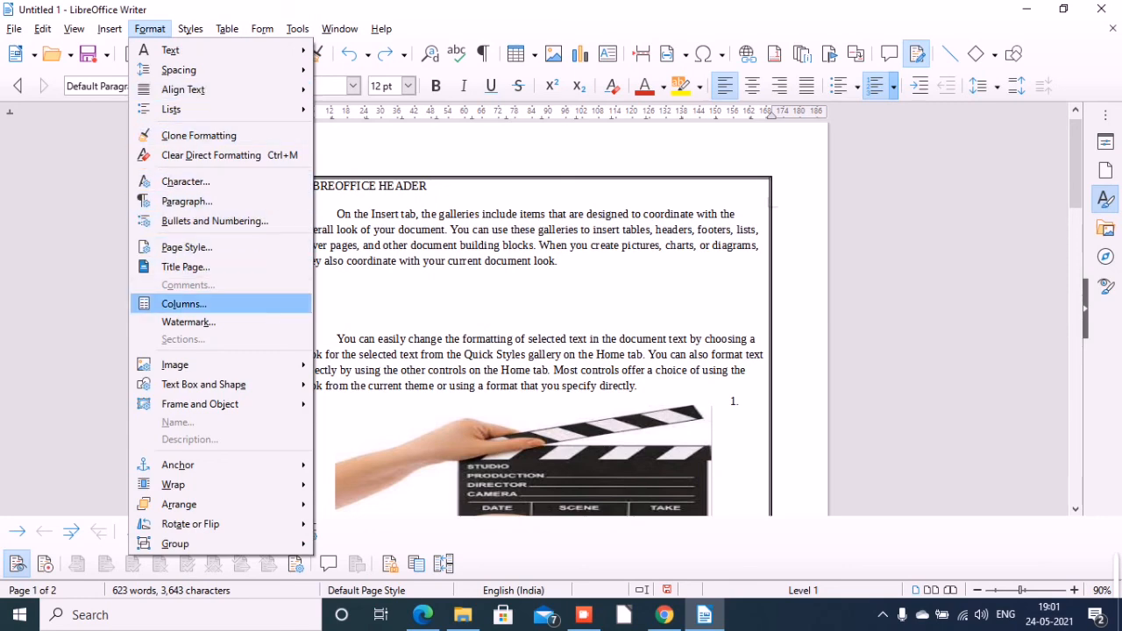
left_click(184, 304)
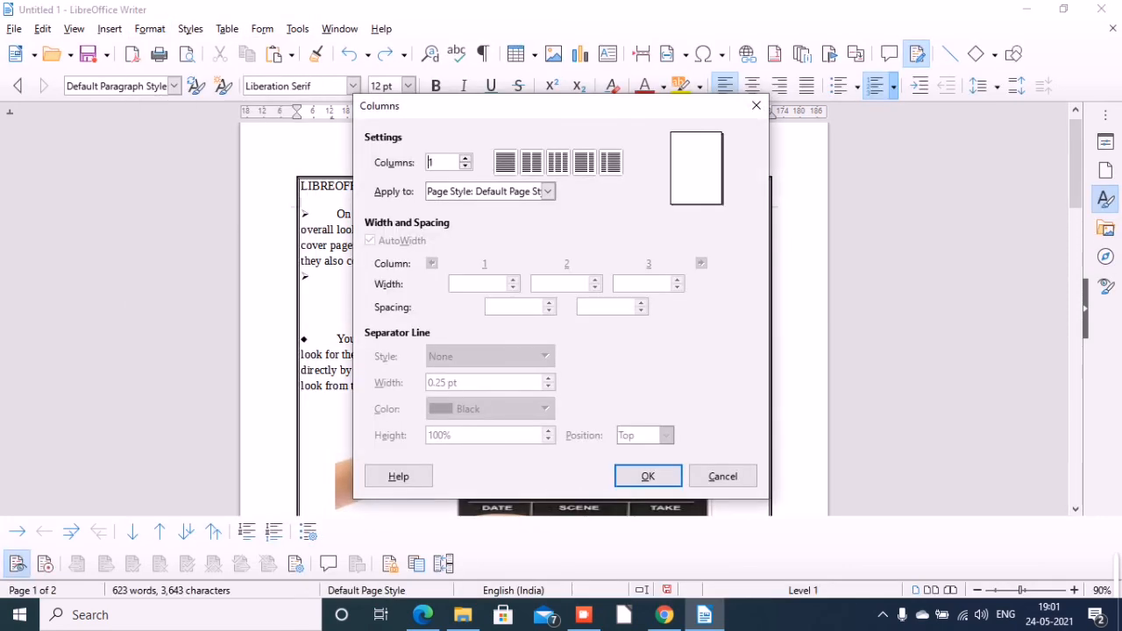
left_click(558, 163)
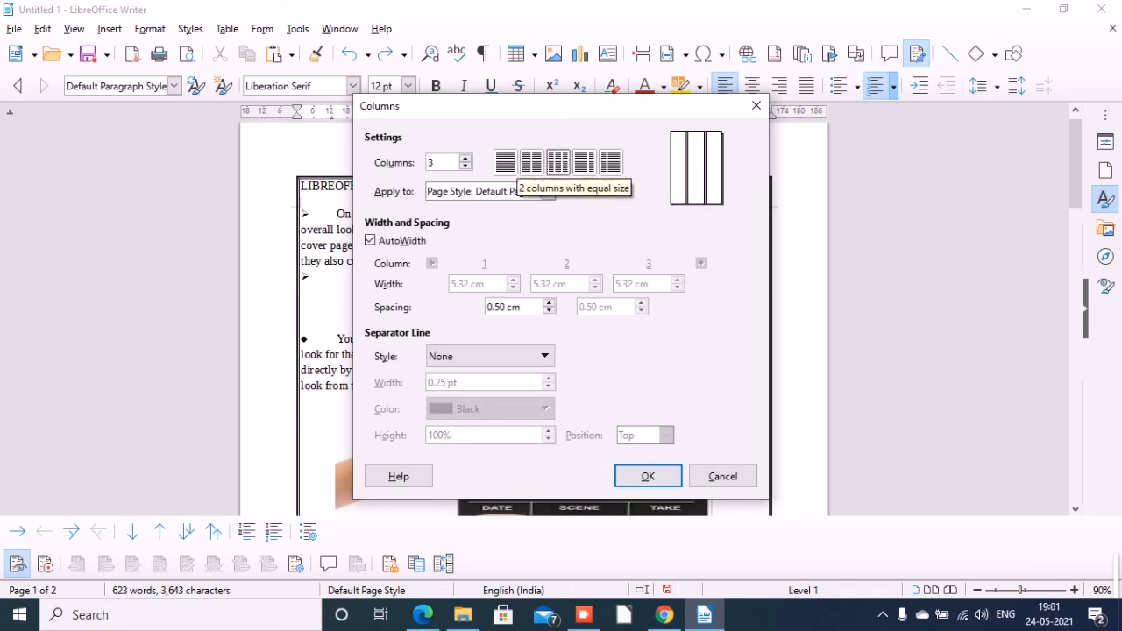
left_click(531, 162)
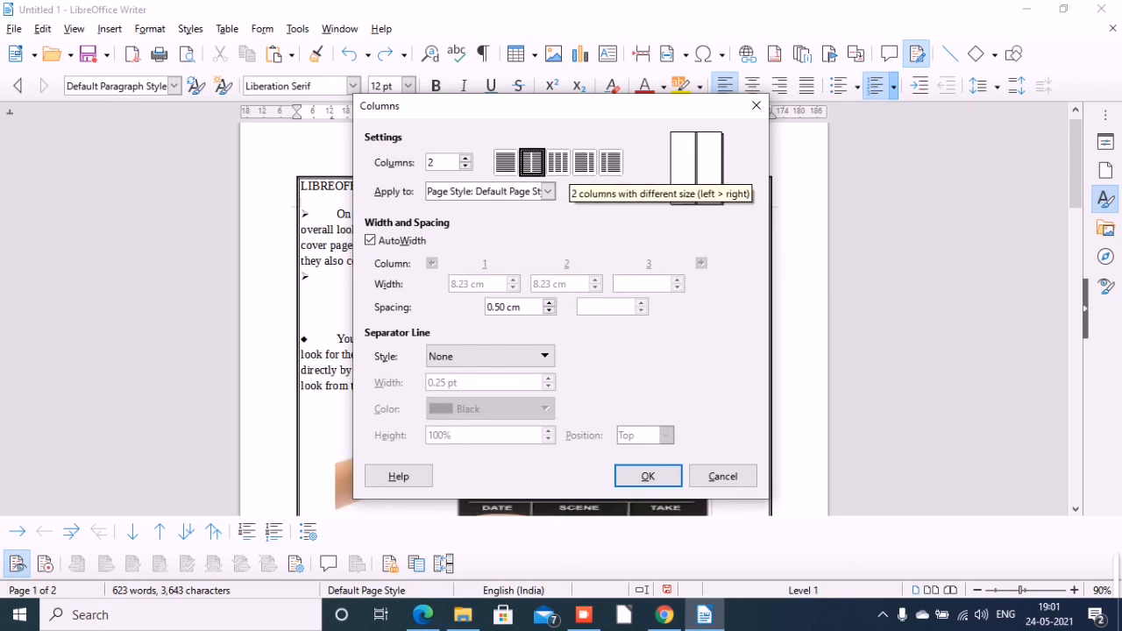
left_click(584, 162)
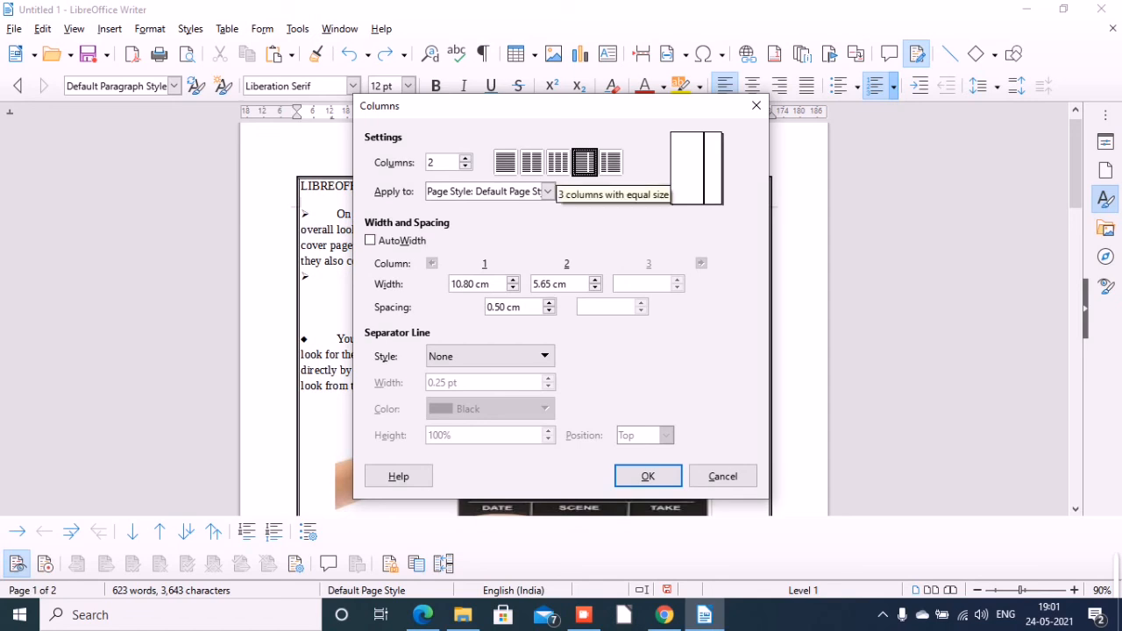
left_click(558, 162)
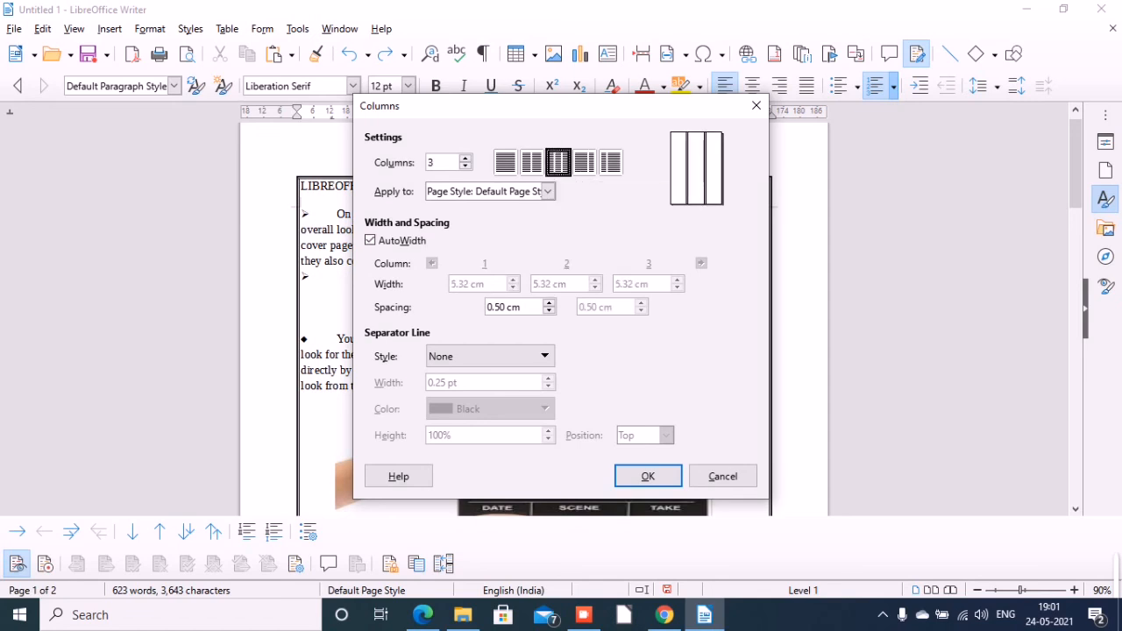
left_click(649, 476)
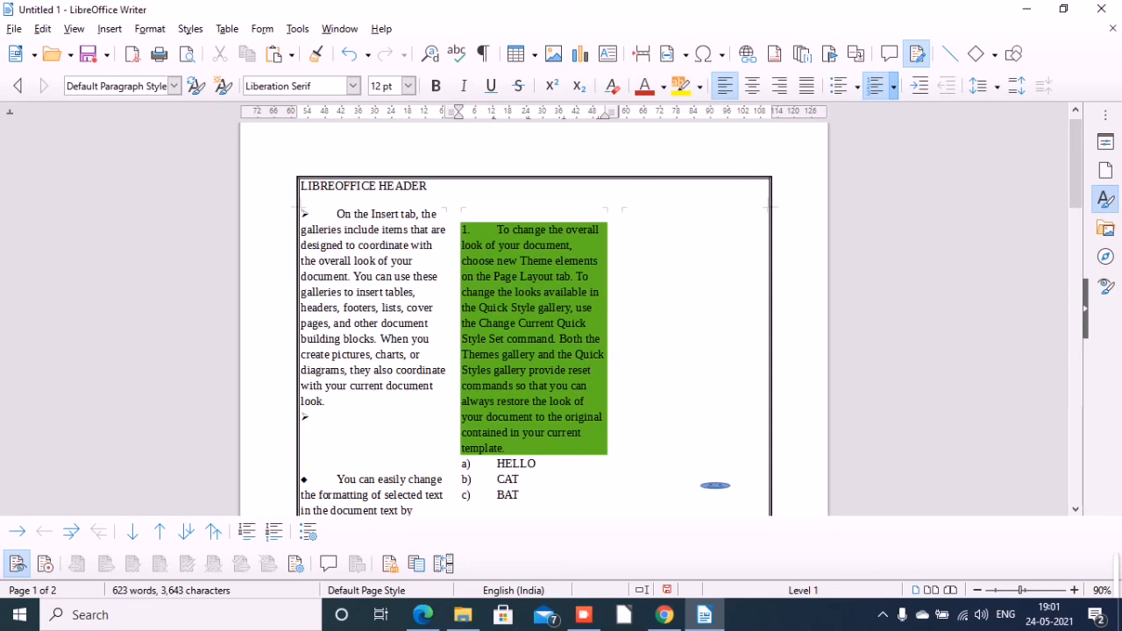
Copy the first bulleted paragraph about the Insert tab galleries and paste it after "overall" in the green numbered paragraph in the second column.
left_click_drag(337, 214, 336, 417)
key("ctrl+c")
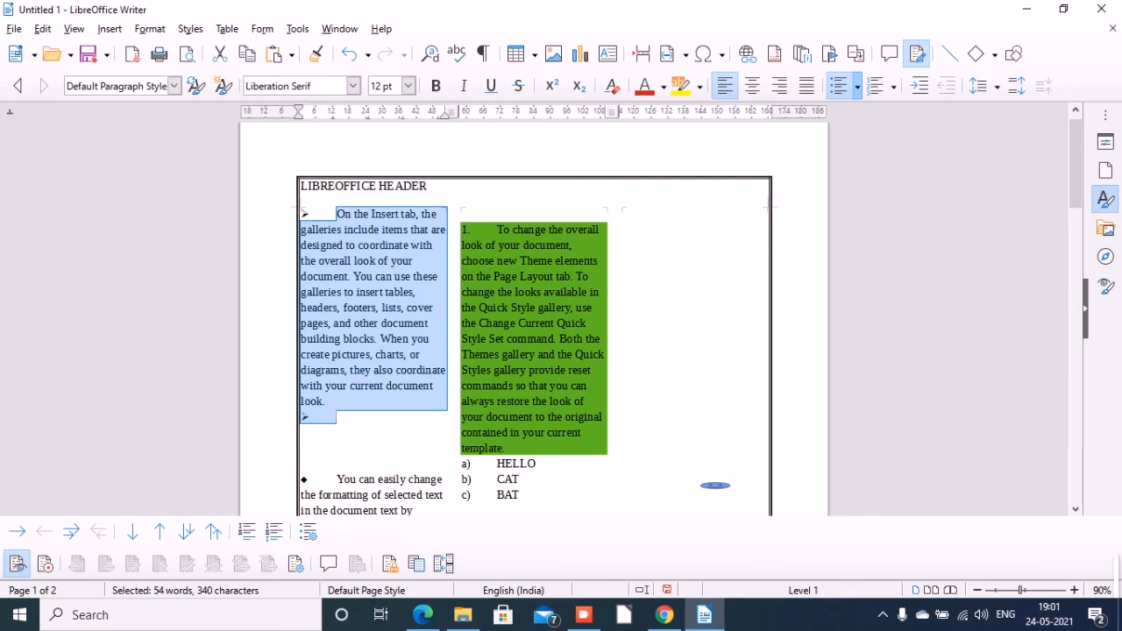
left_click(463, 214)
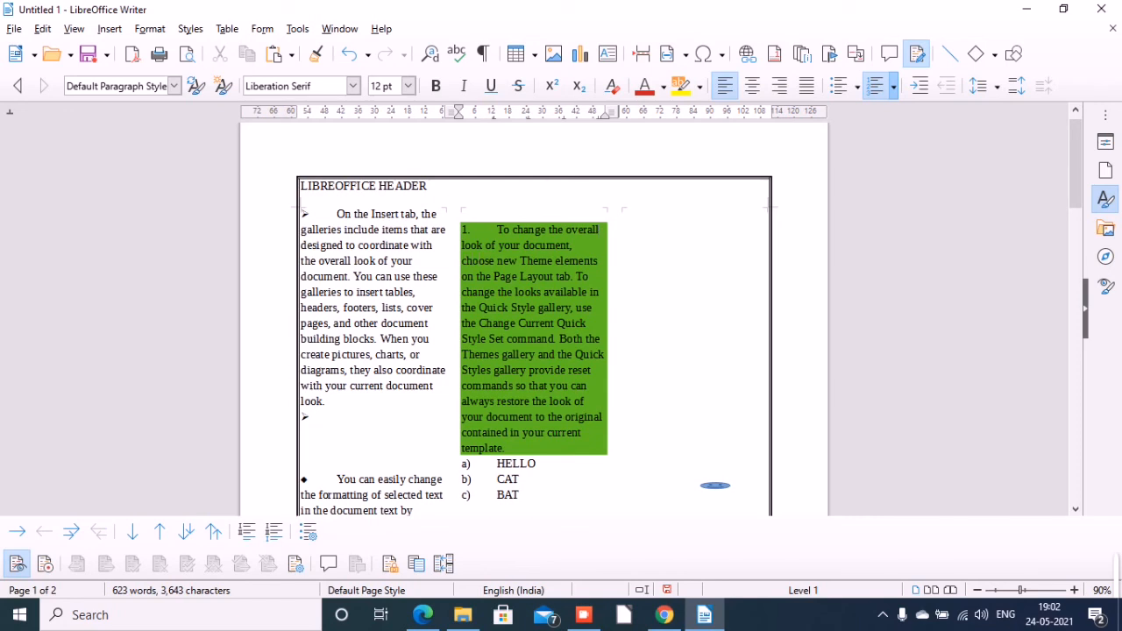
right_click(715, 485)
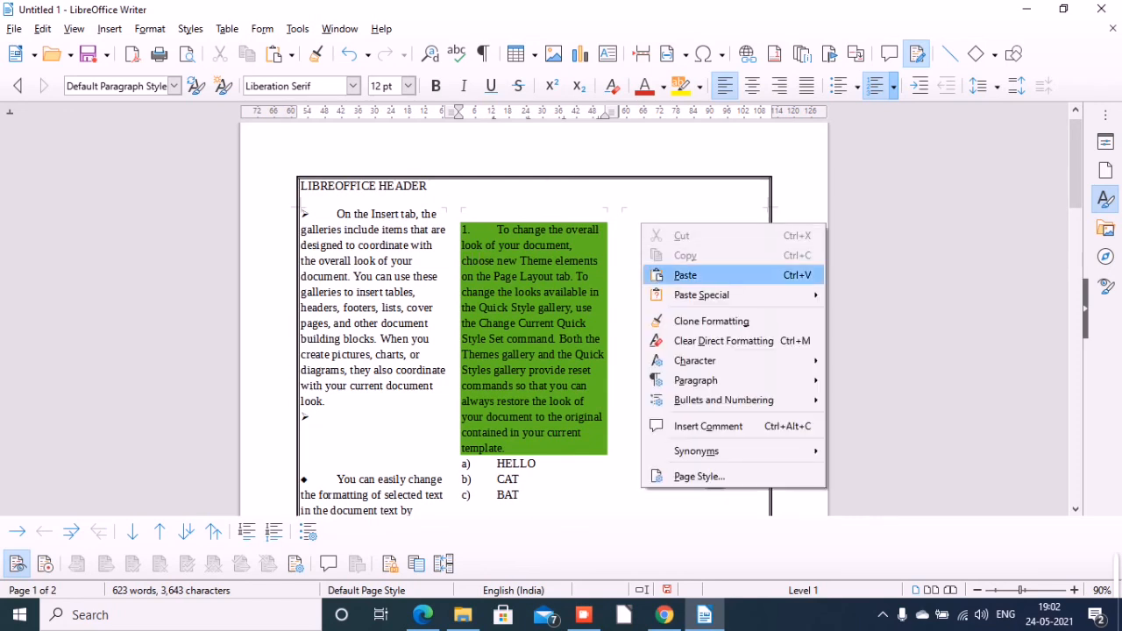
left_click(686, 275)
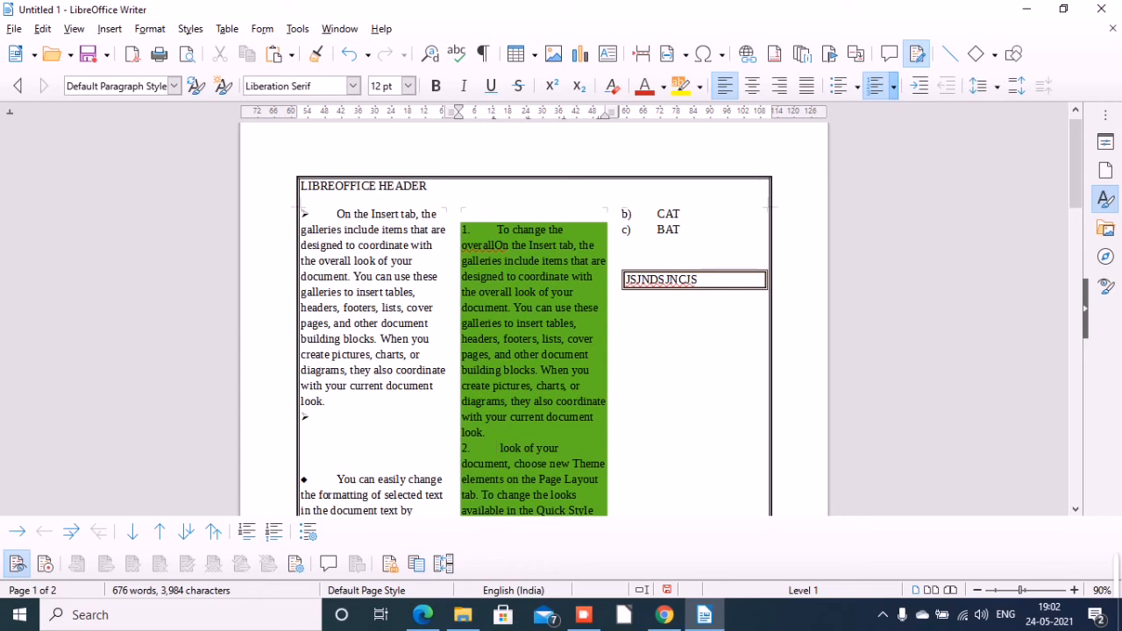
left_click(699, 280)
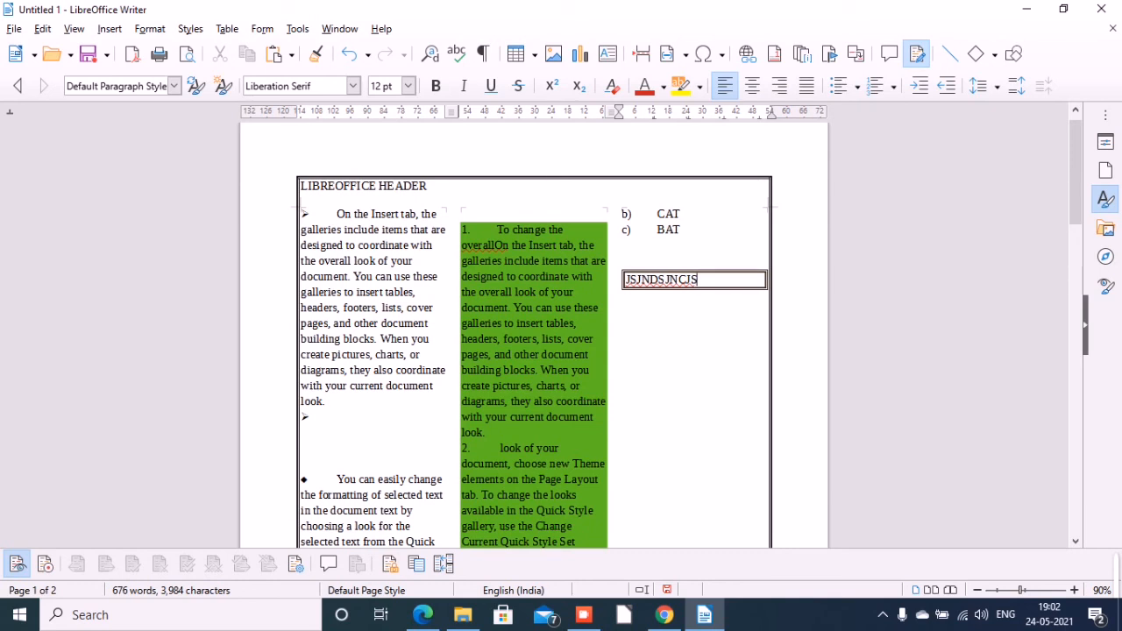
left_click(584, 615)
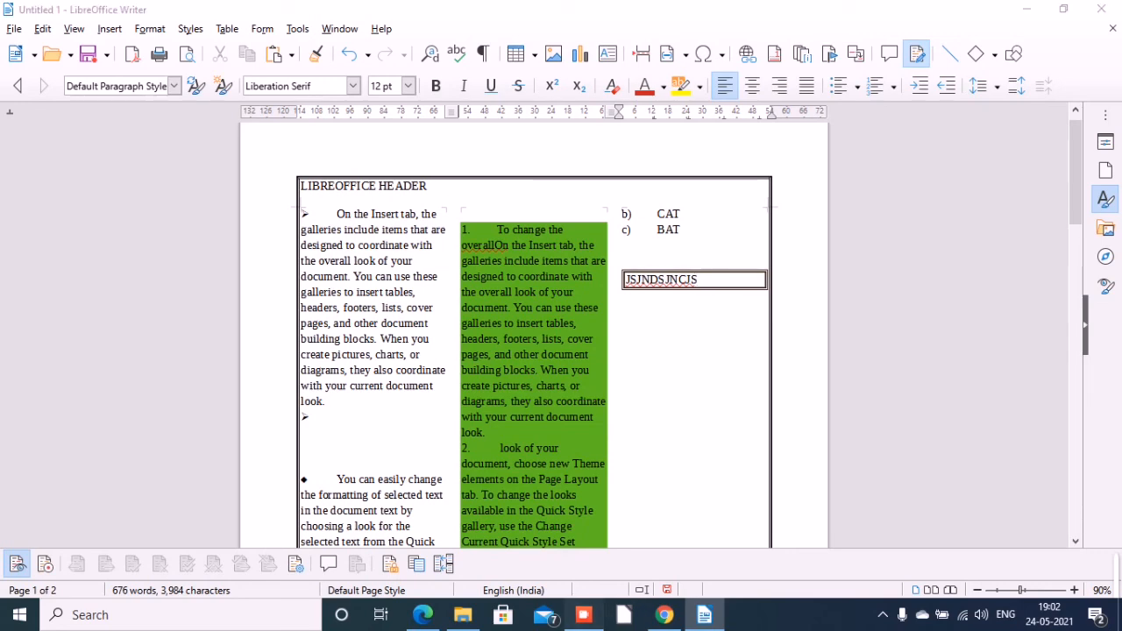